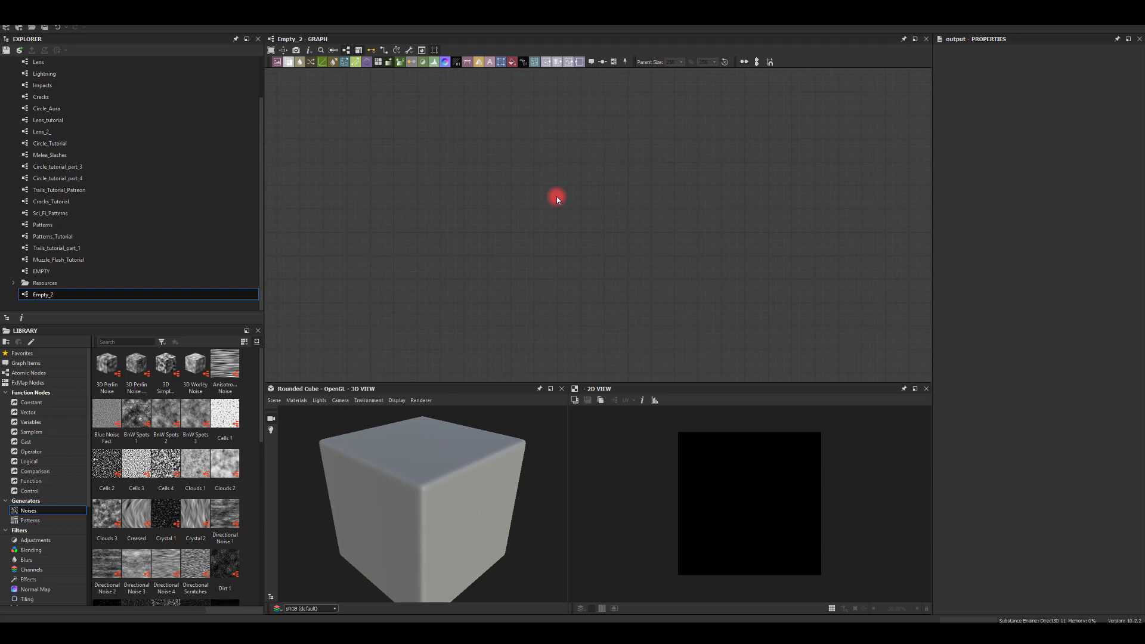
Step: Add a Perlin Noise node to the empty graph and feed it into a new Cross Section node
key(space)
text(per)
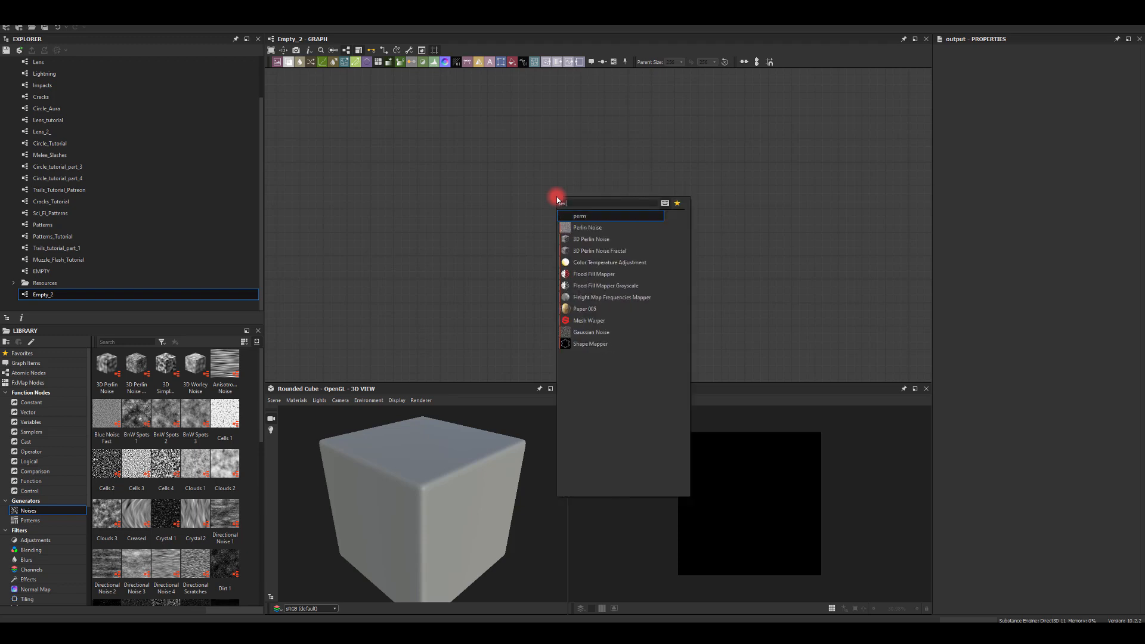
click(596, 230)
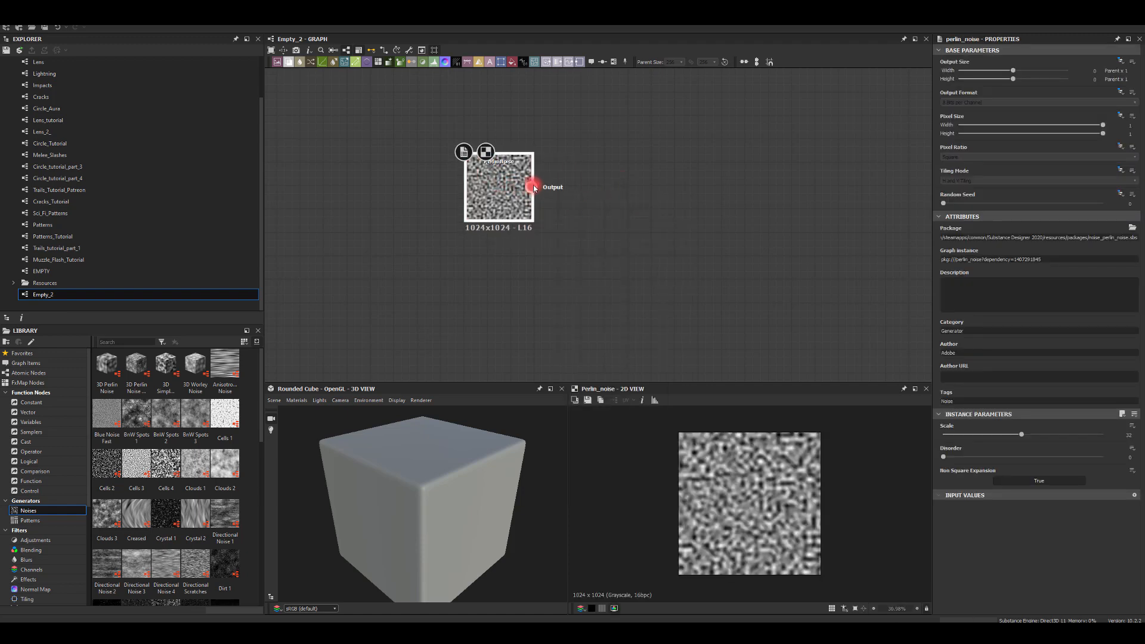
drag(534, 188, 630, 173)
text(cro)
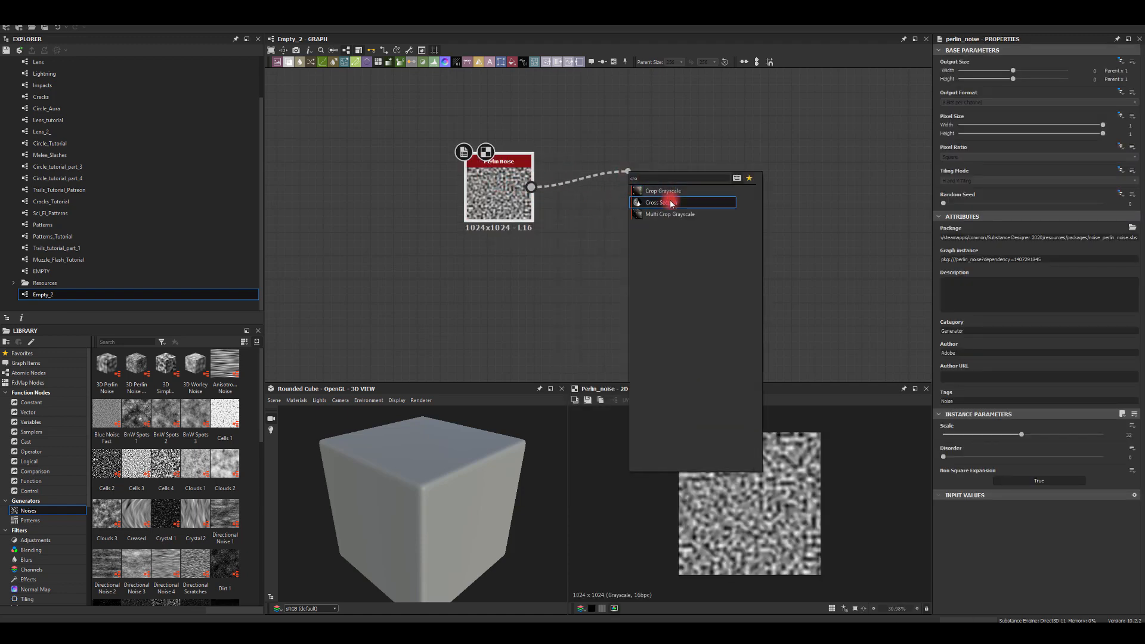
click(661, 202)
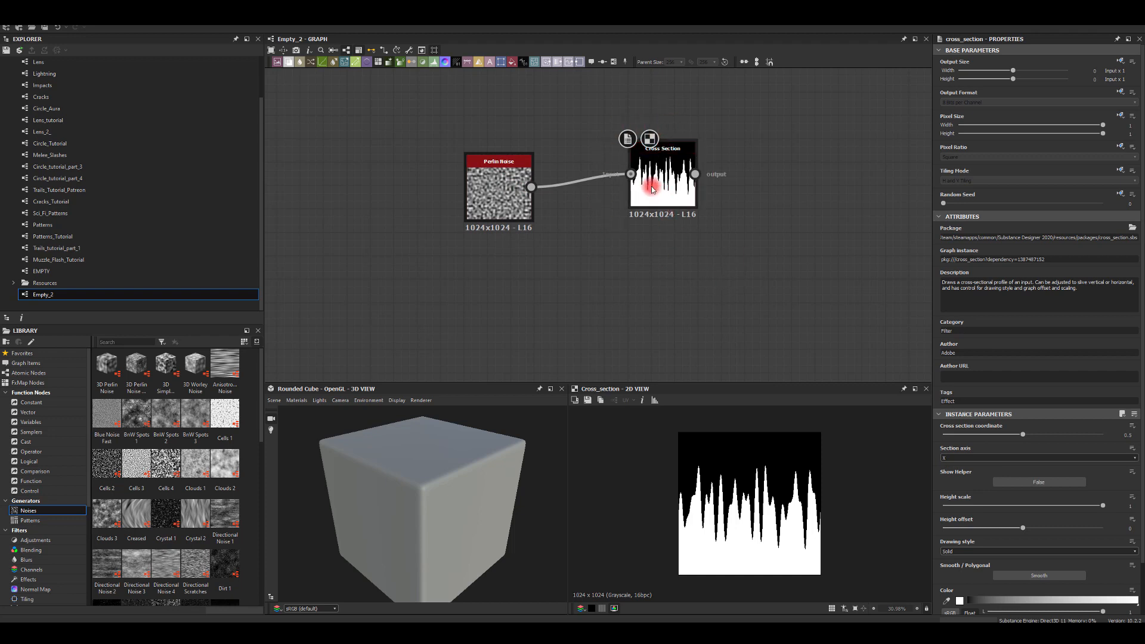
drag(660, 178, 612, 190)
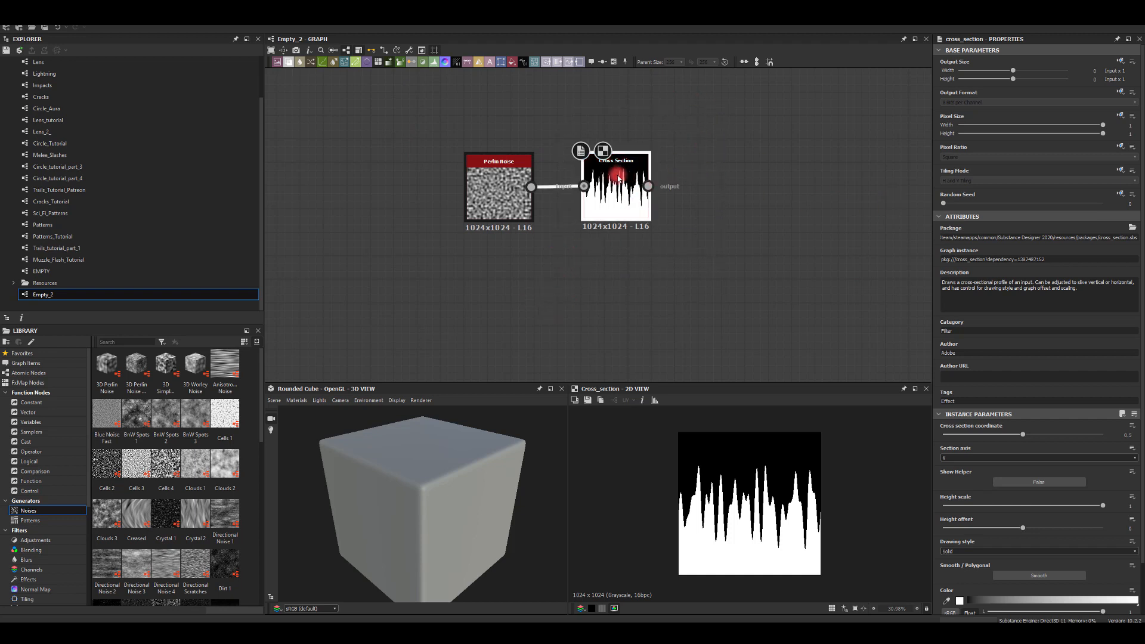
Step: Set the Cross Section node's drawing style to Gradient mirrored and make it Polygonal with a segment amount of 8
scroll(969, 512, down, 2)
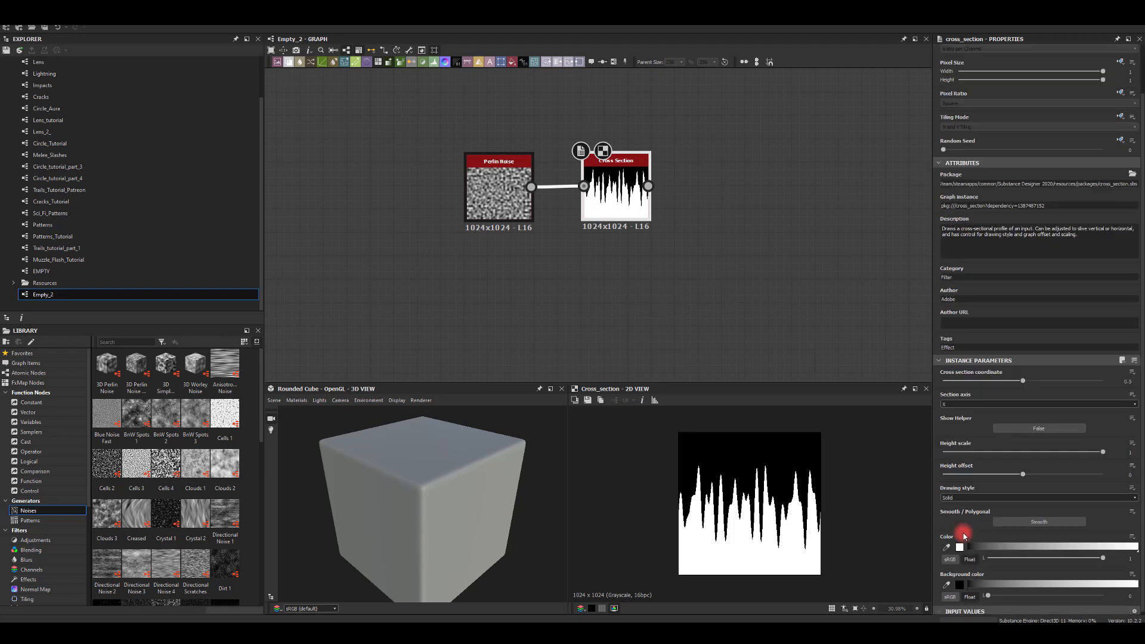
click(956, 496)
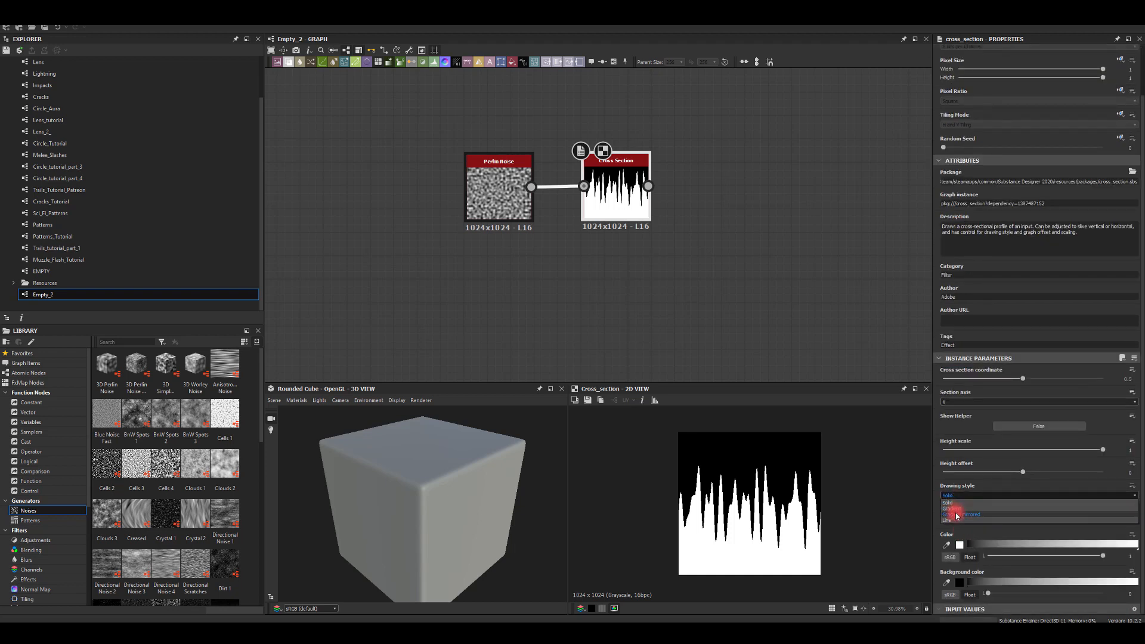
click(963, 515)
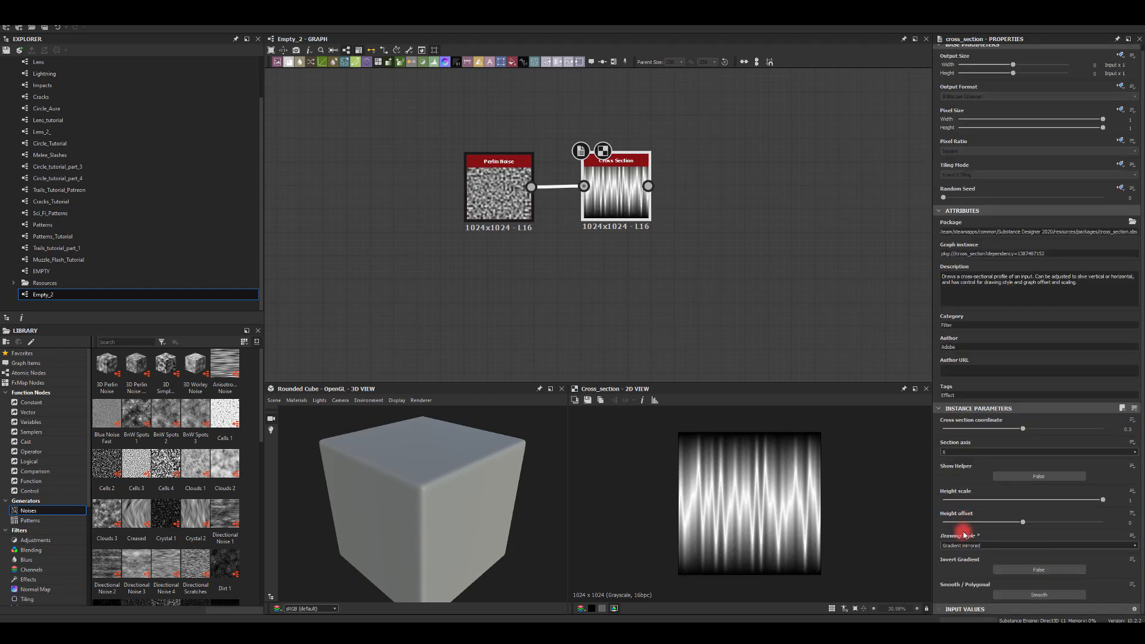
click(1013, 594)
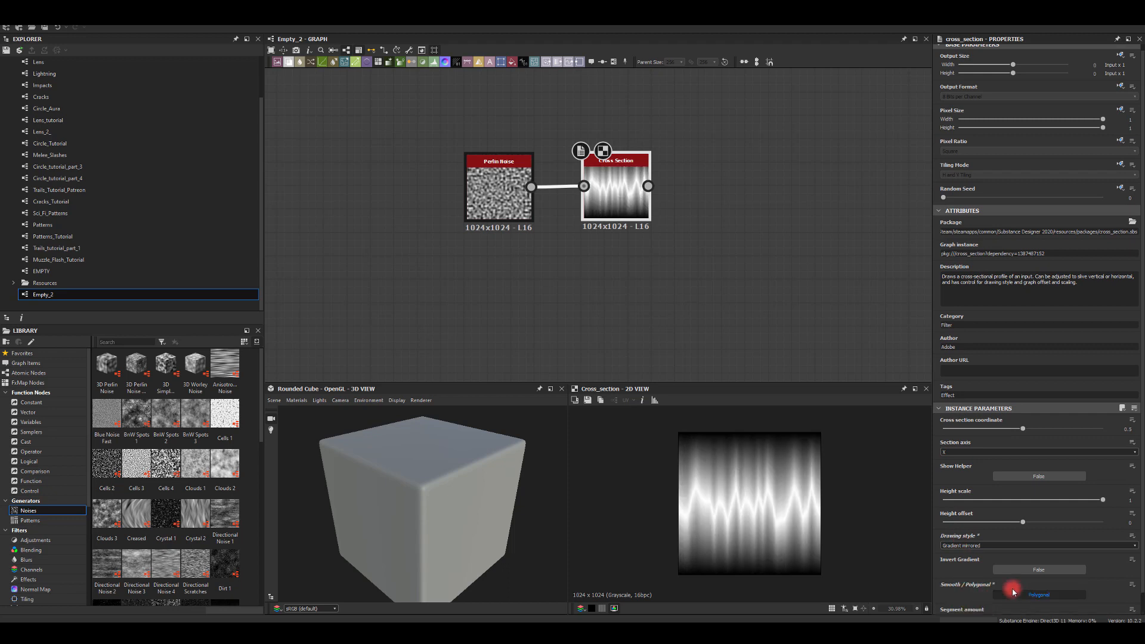
scroll(1007, 581, down, 1)
drag(966, 598, 957, 596)
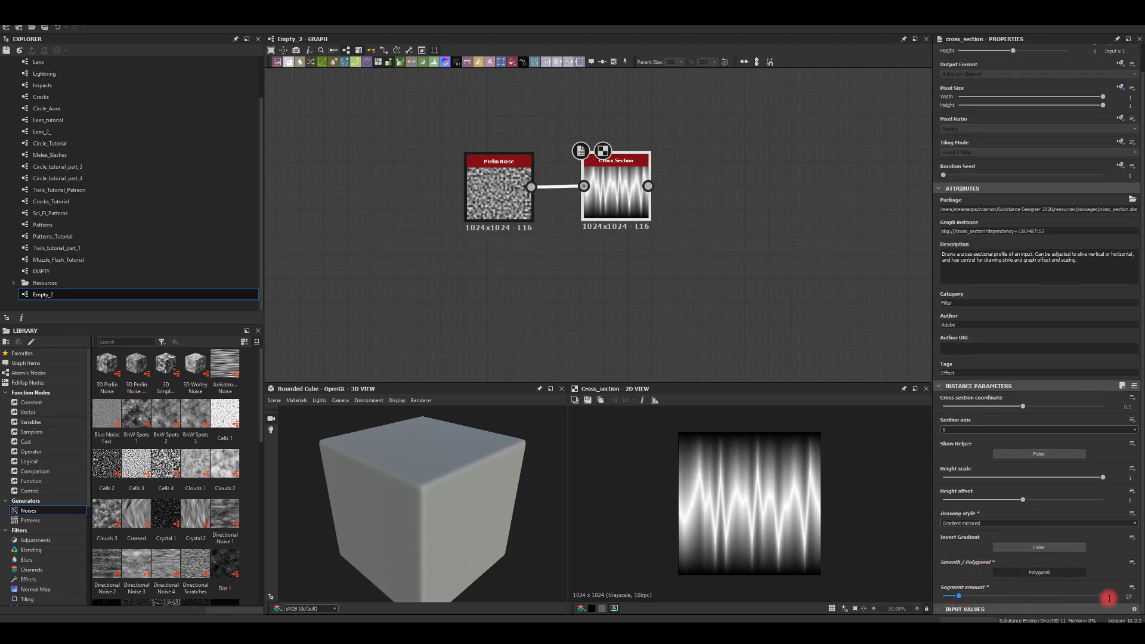
text(8)
key(Return)
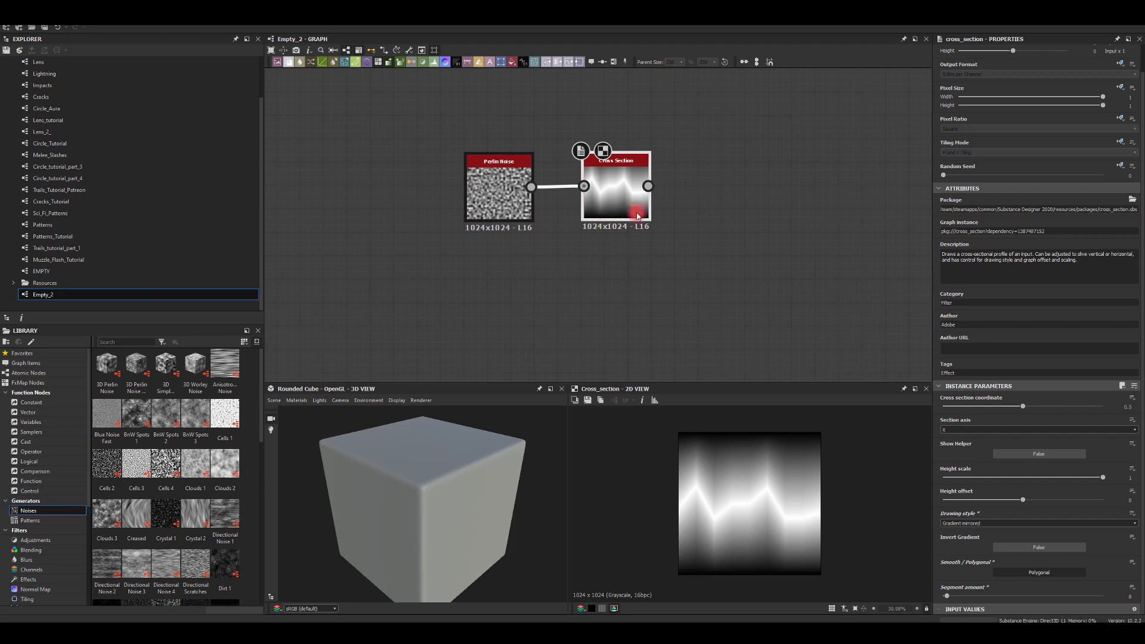
Step: Add a Histogram Scan node after Cross Section with contrast 1 and a low position that leaves a thin white zigzag line
drag(648, 186, 713, 188)
text(scan)
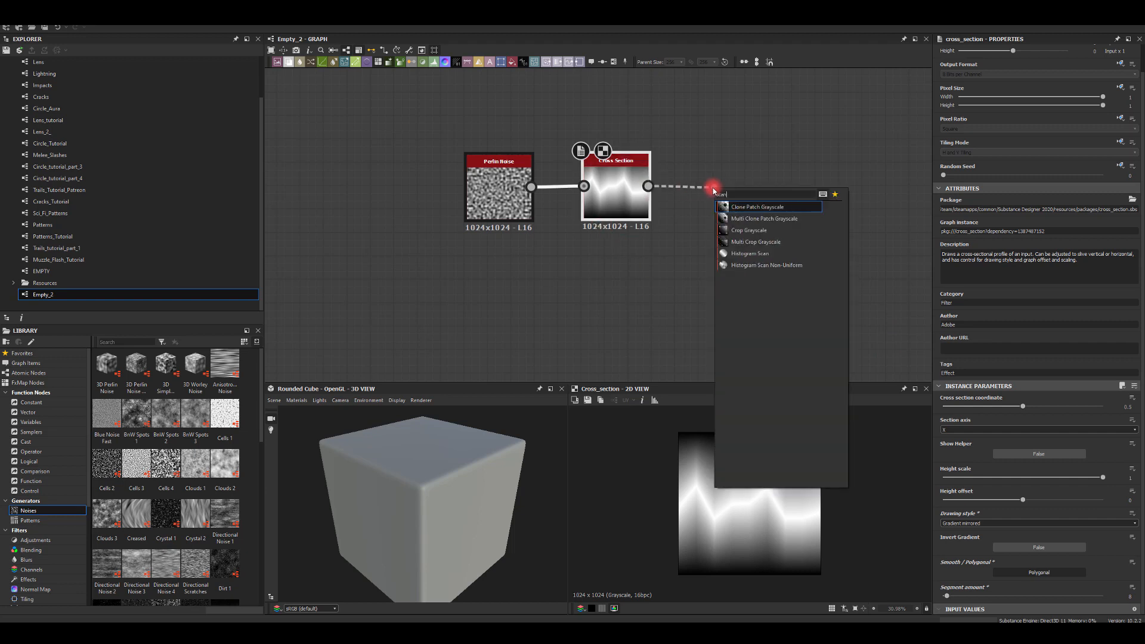
click(750, 253)
drag(982, 436, 1124, 459)
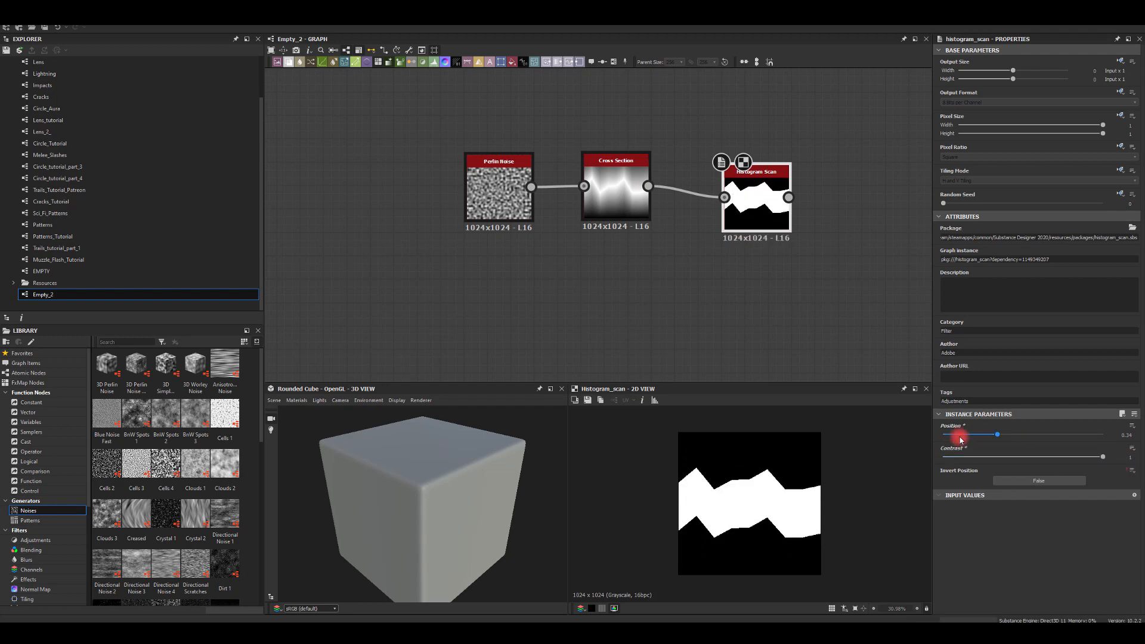
drag(960, 440, 952, 441)
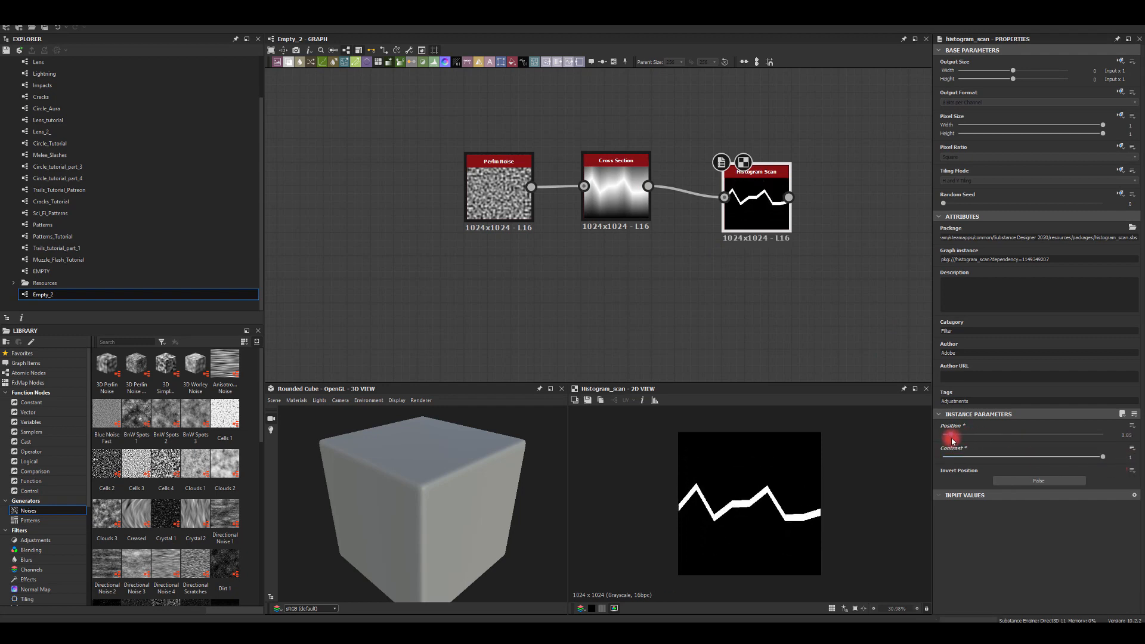
Step: Feed the Histogram Scan output into a new Warp node
drag(764, 214, 860, 248)
text(wa)
click(868, 225)
Step: Add a Cells 1 noise node below the Cross Section node
key(space)
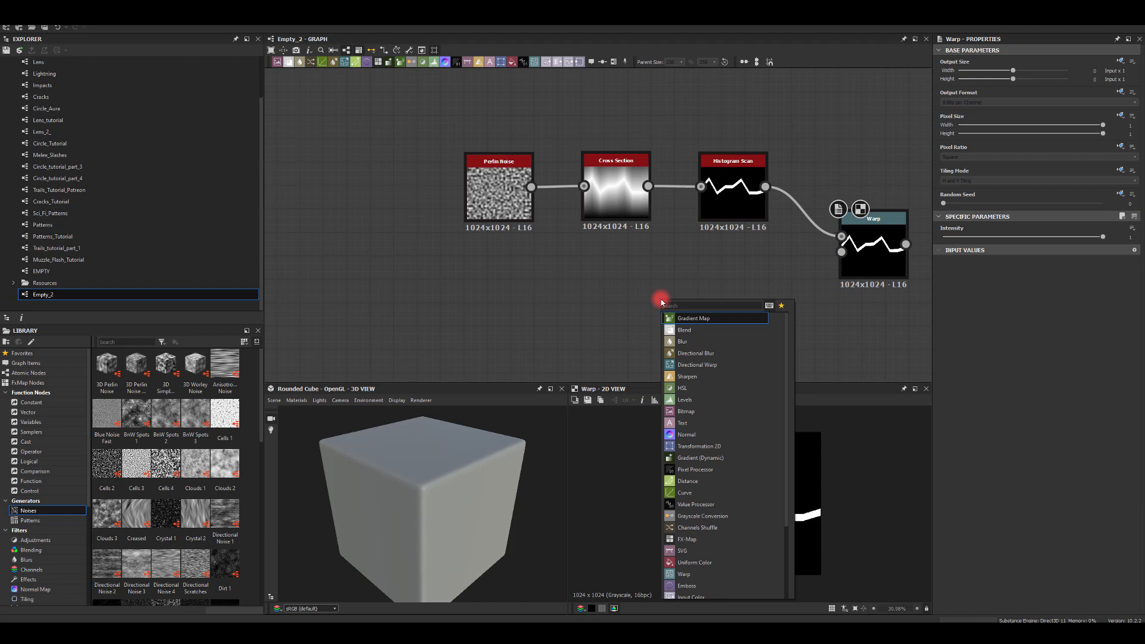
text(cells)
click(677, 318)
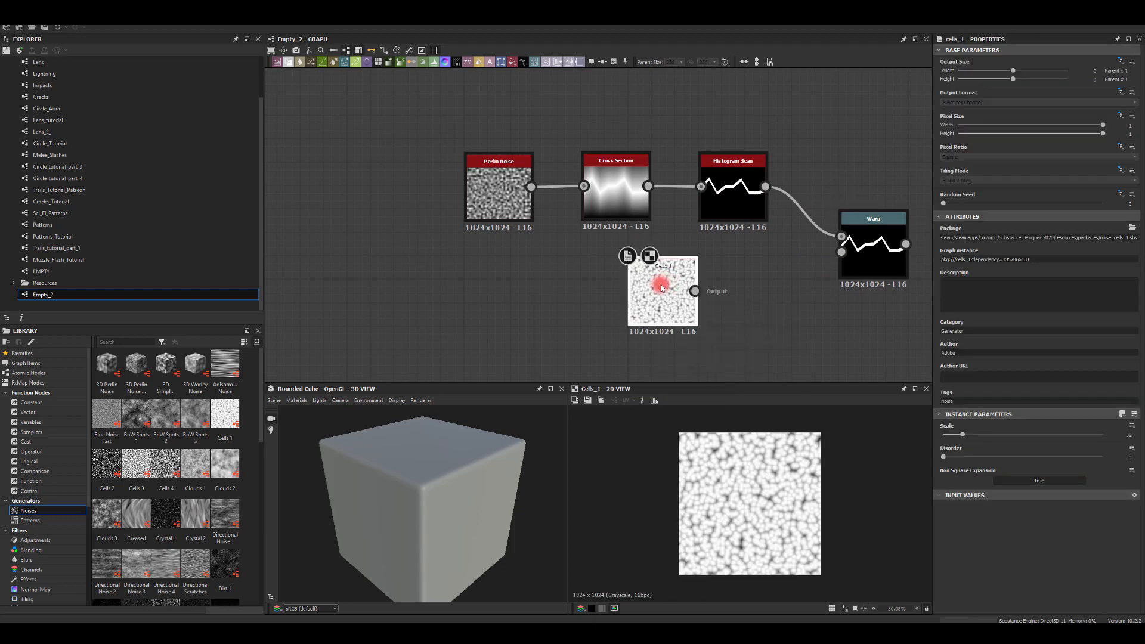
drag(663, 290, 615, 313)
Step: Connect Cells 1 to a new Transformation 2D node and stretch its width to 200%
drag(688, 316, 726, 308)
text(tra)
click(735, 332)
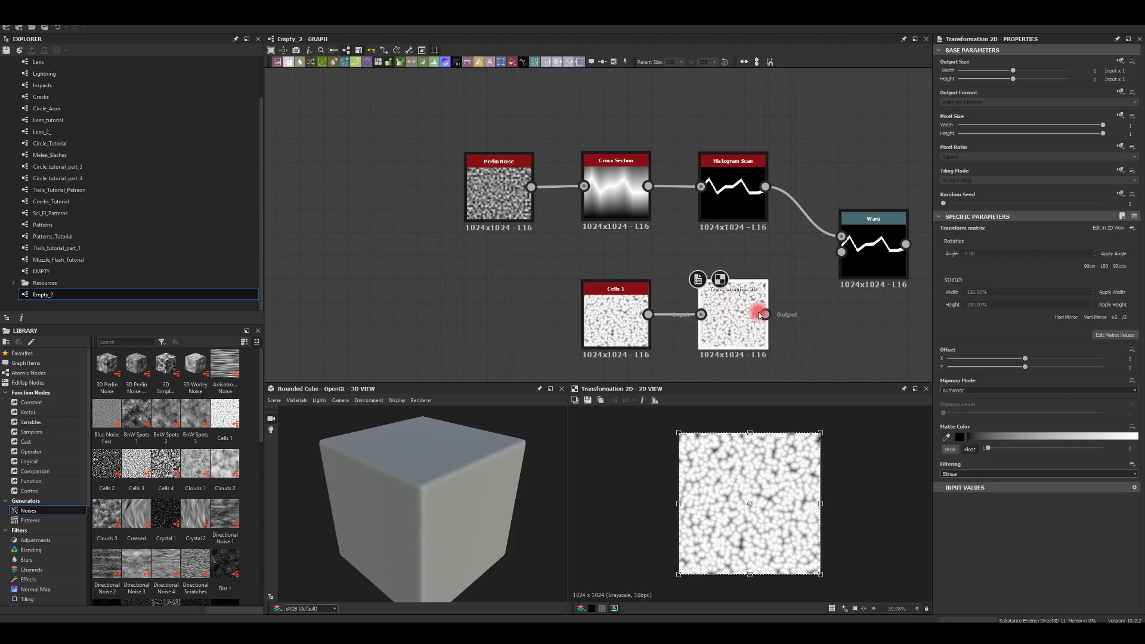
double_click(996, 292)
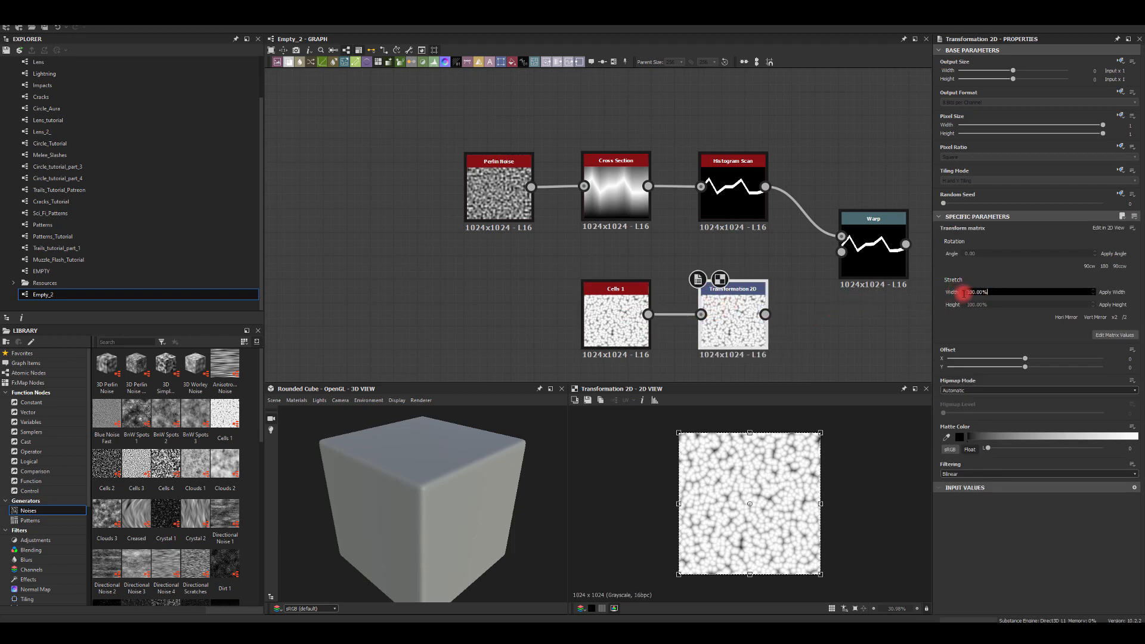
text(200)
key(Return)
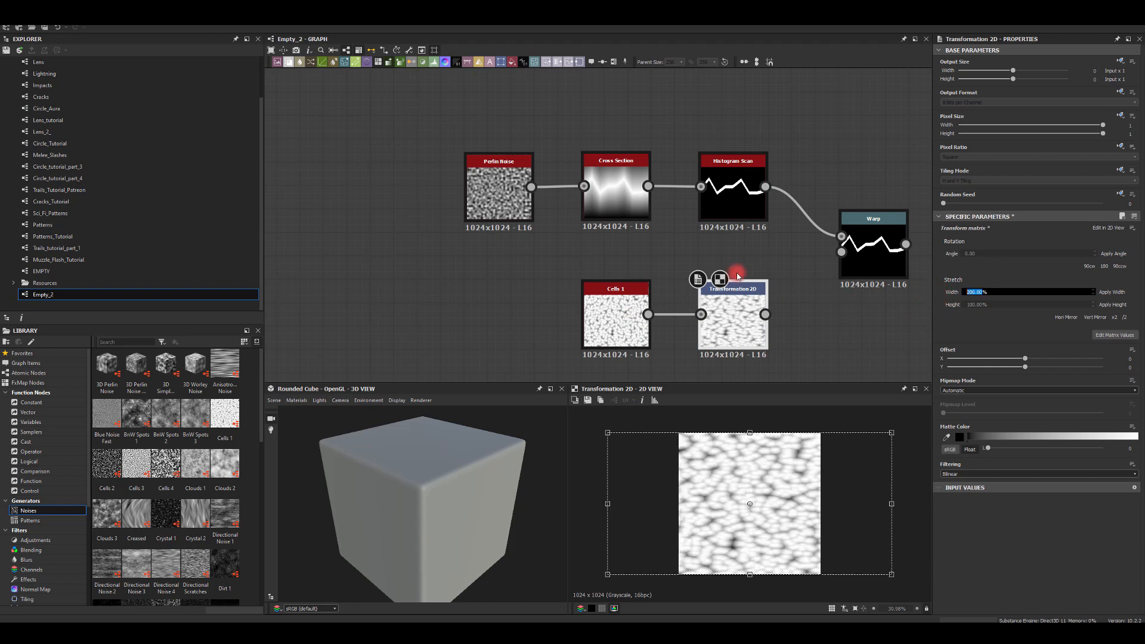
Step: Add a Blur HQ Grayscale node after Transformation 2D with intensity 0 and connect it to the Warp node's gradient input
click(833, 325)
drag(726, 256, 456, 313)
drag(624, 315, 685, 320)
text(bl)
click(727, 349)
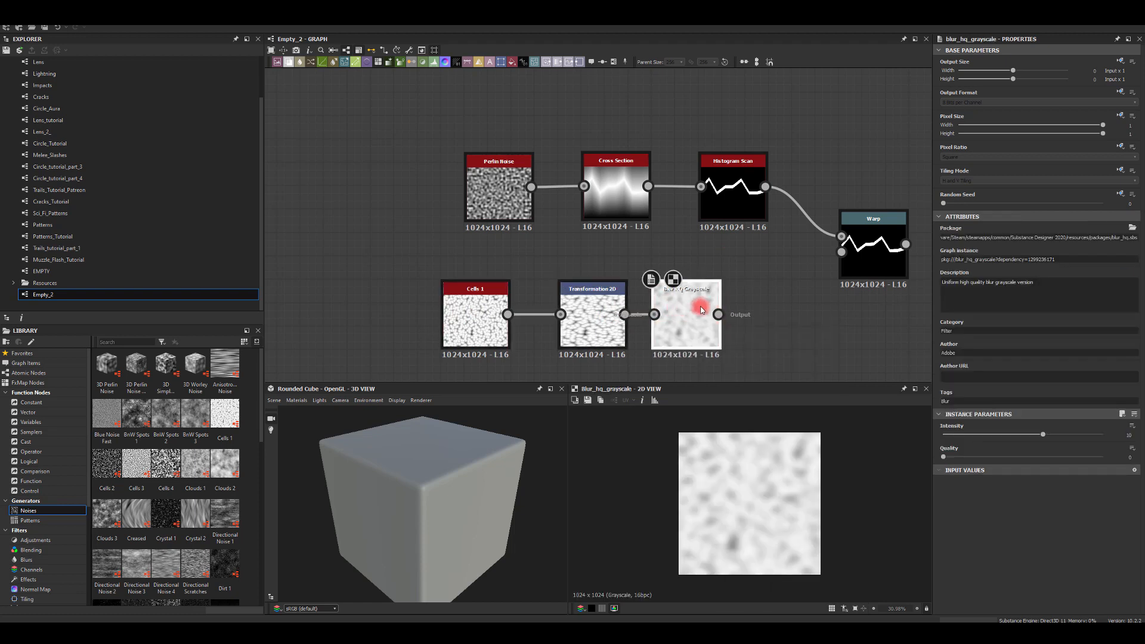
drag(961, 441, 923, 438)
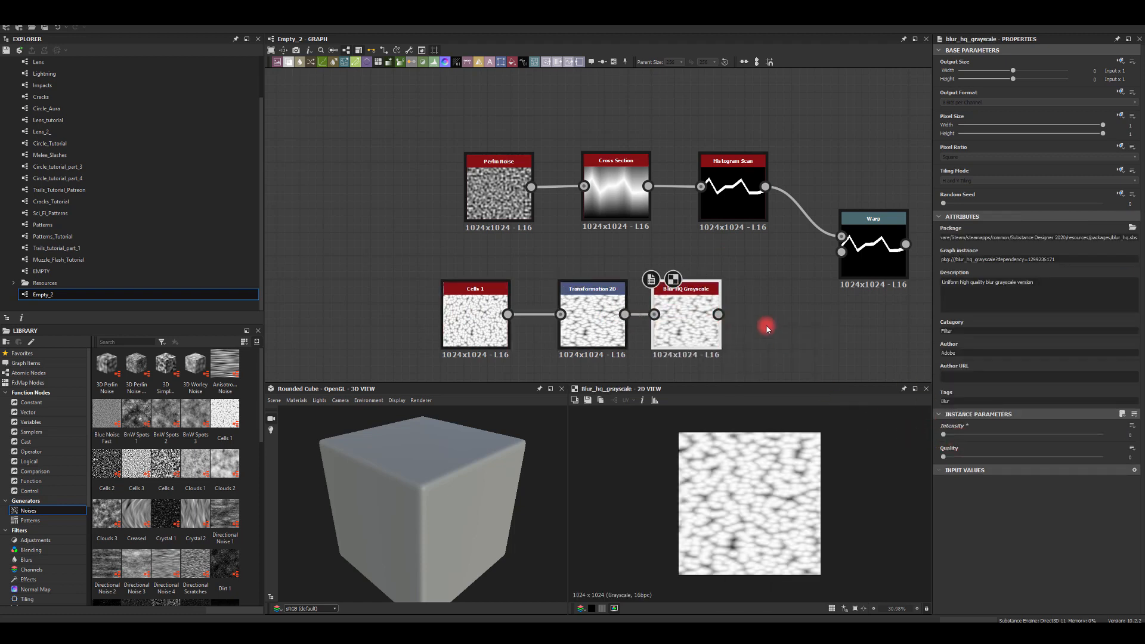
drag(718, 315, 860, 258)
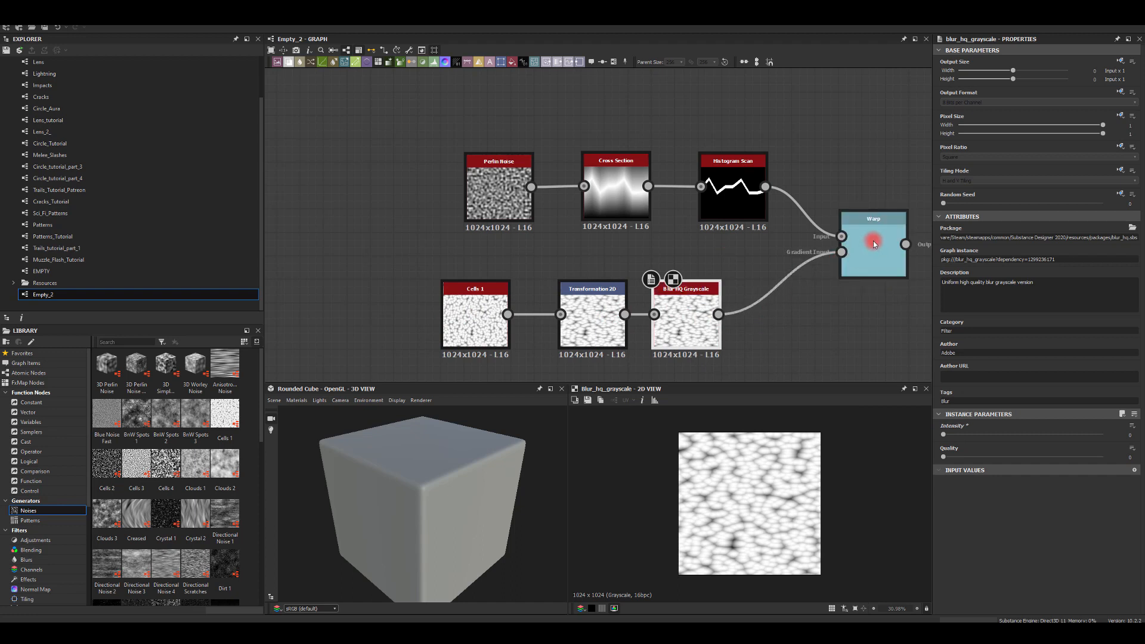
Step: Try a Warp intensity of 3, and reduce it to about 0.45
click(873, 243)
double_click(878, 252)
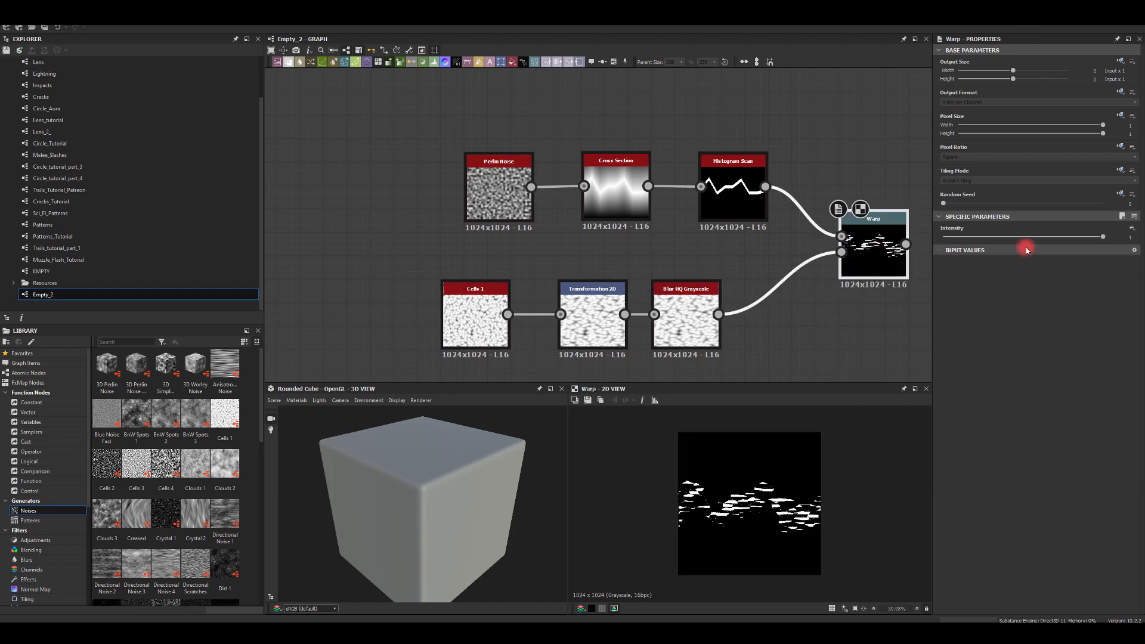
click(1128, 238)
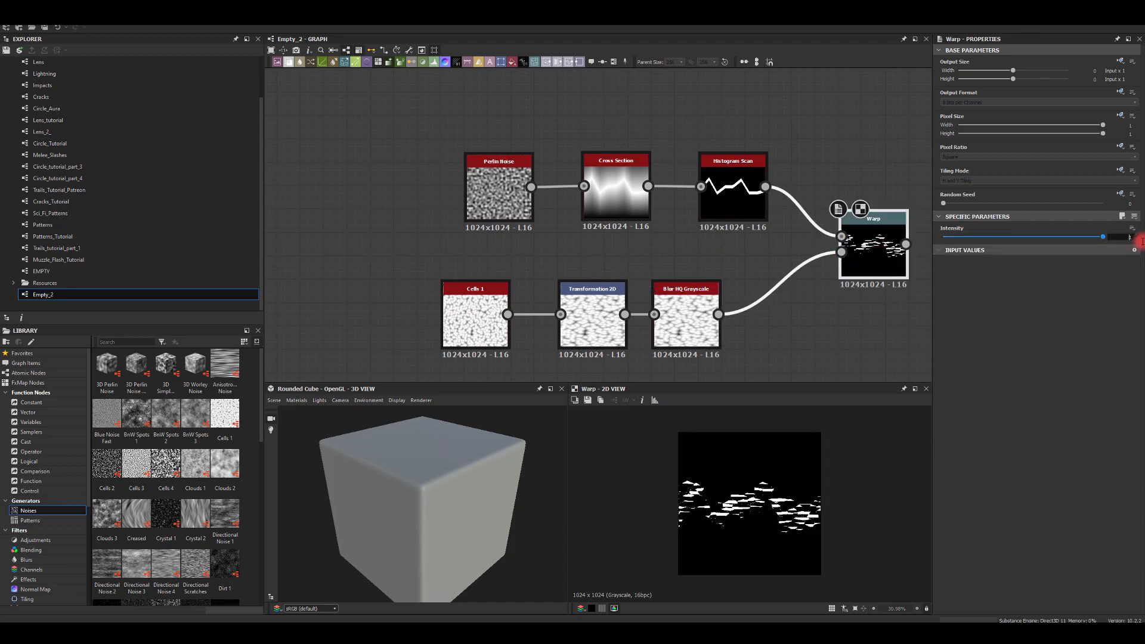
text(3)
key(Return)
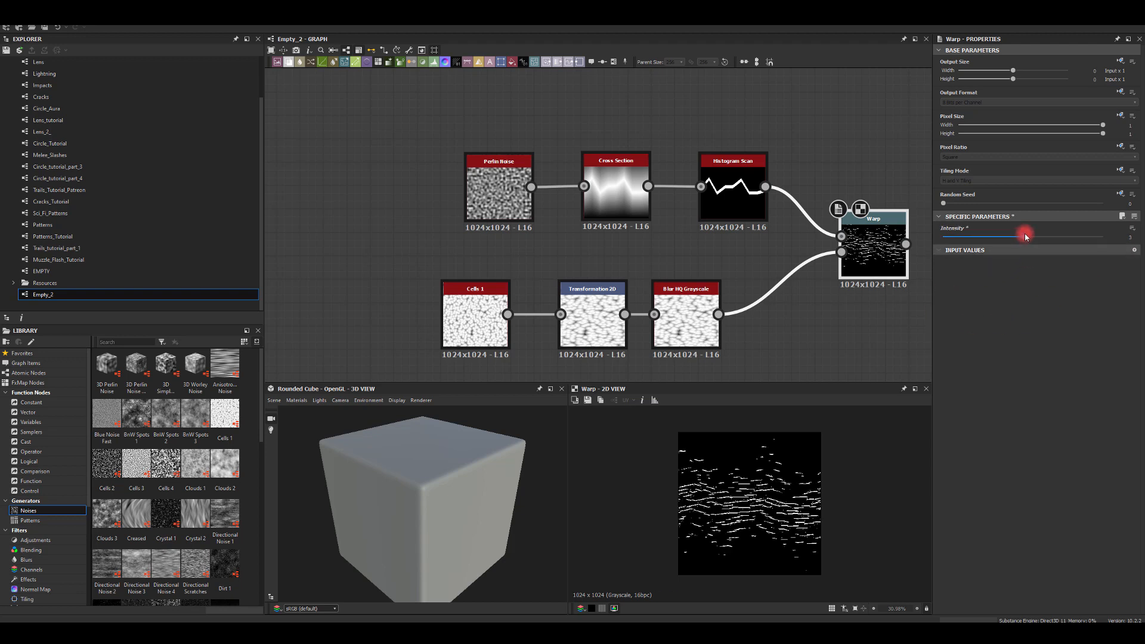
drag(1022, 236, 956, 248)
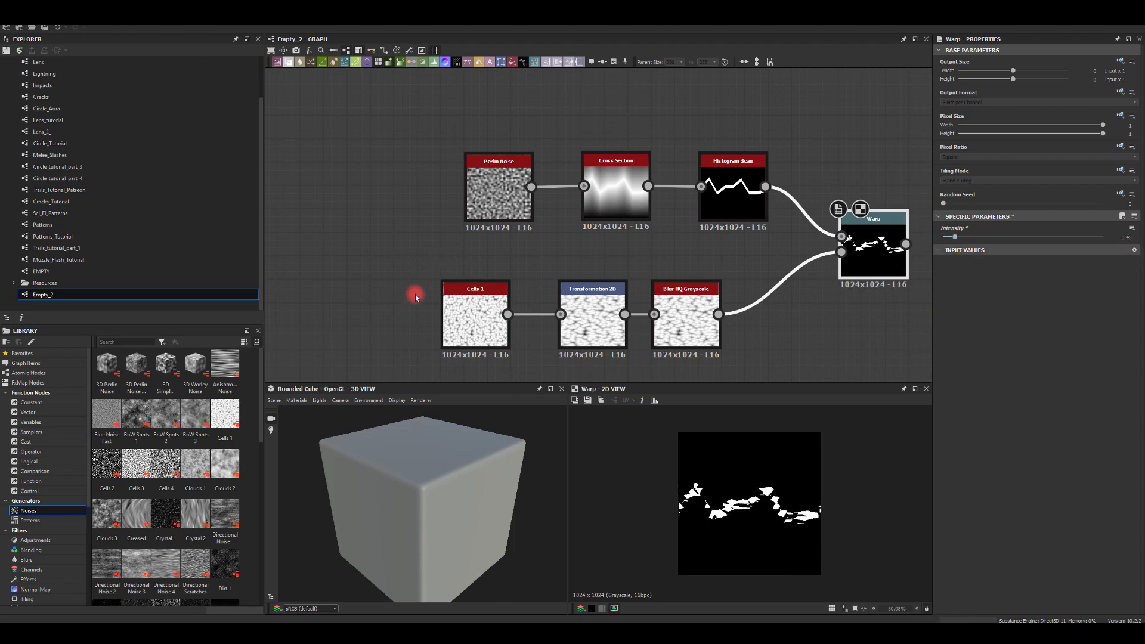
Step: Set the scale of the Cells 1 noise to 8
click(460, 310)
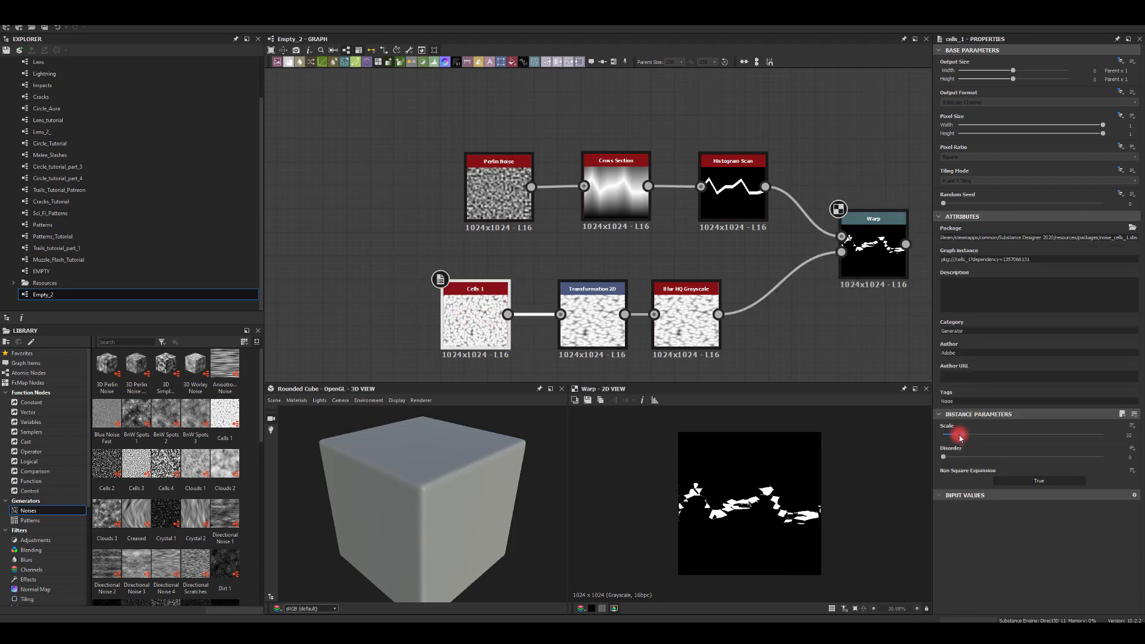
drag(959, 438, 948, 437)
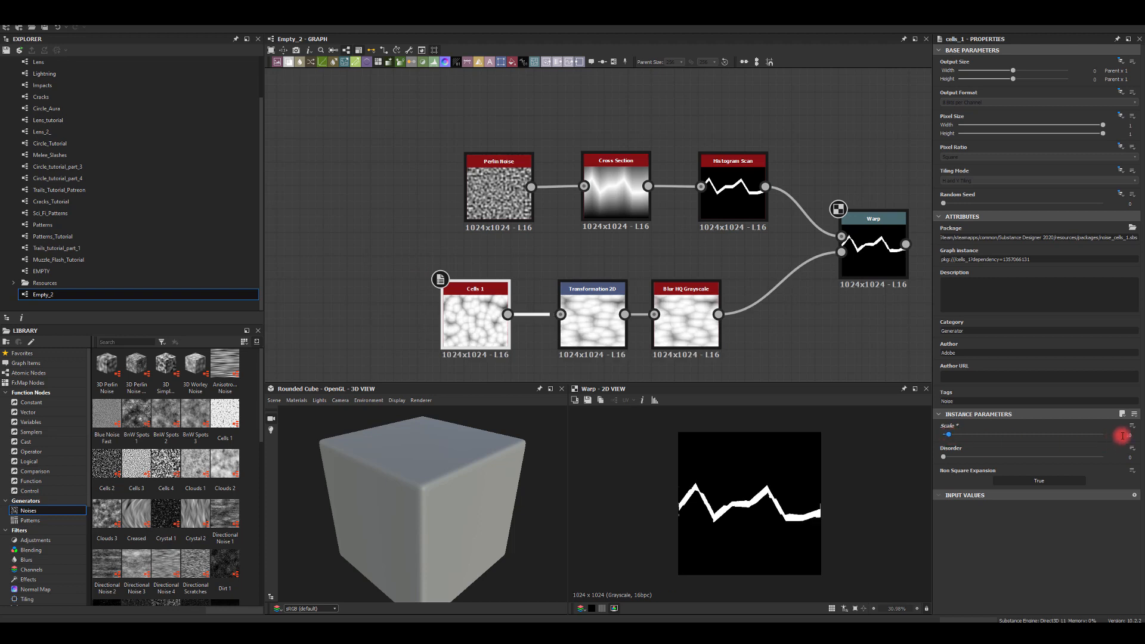
drag(947, 433, 946, 433)
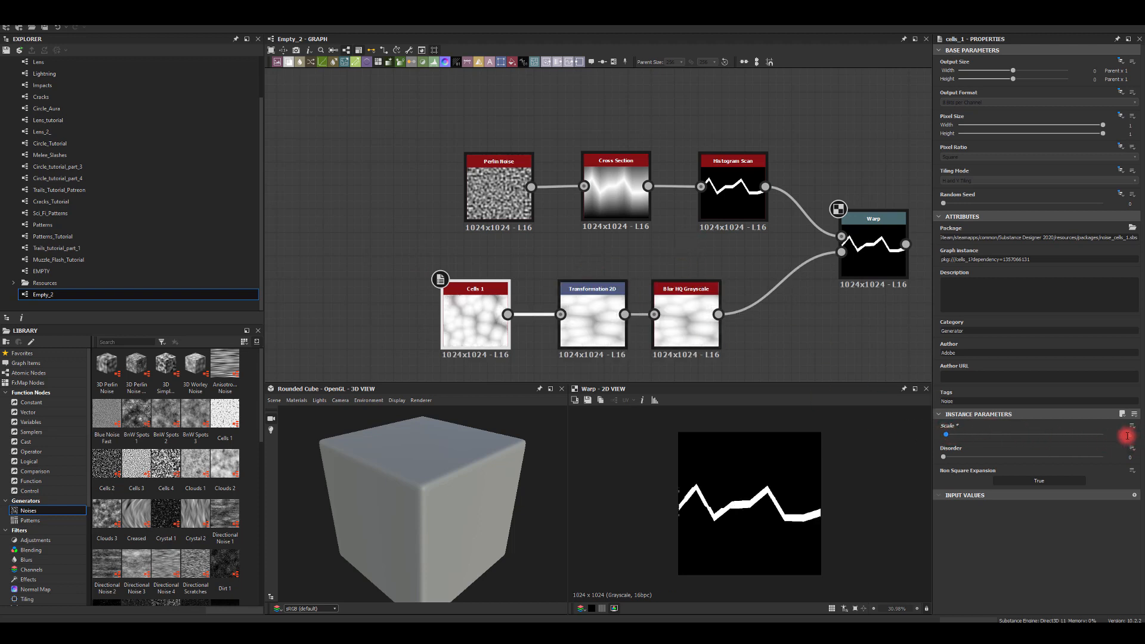
text(8)
key(Return)
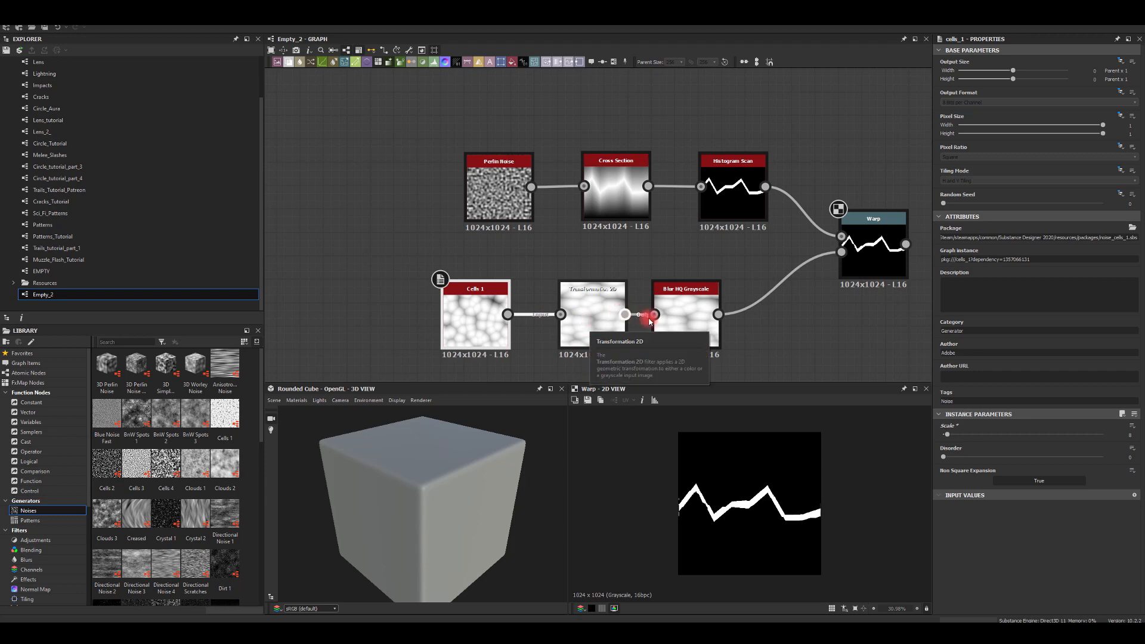
Step: Set the Blur HQ Grayscale intensity to about 2.5 and increase the Warp intensity for stronger distortion
click(685, 324)
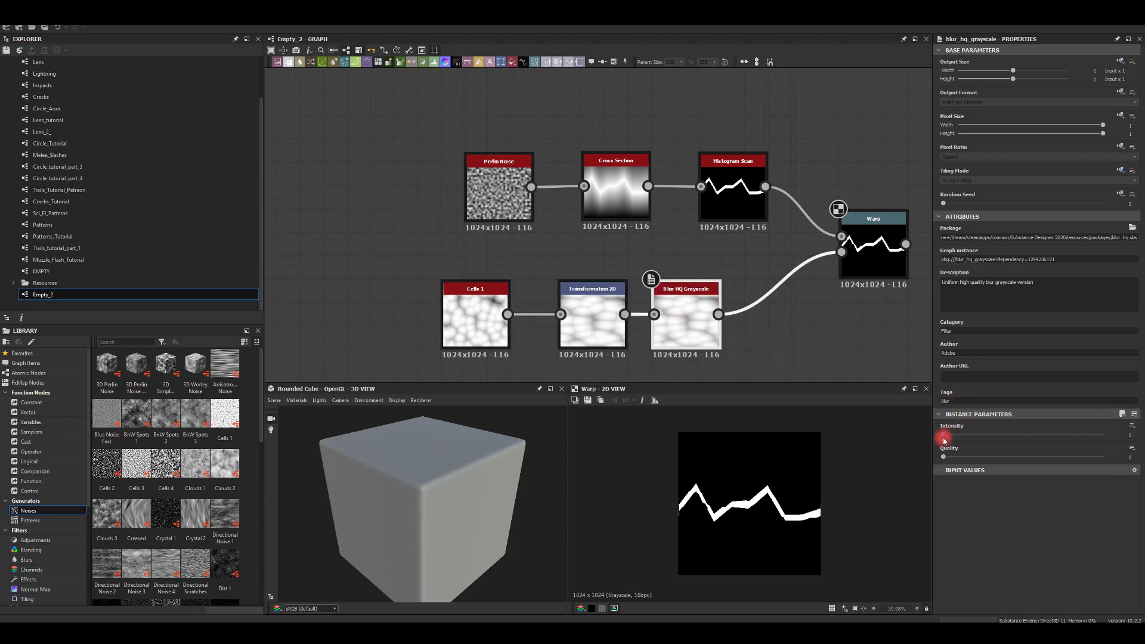
drag(944, 440, 971, 438)
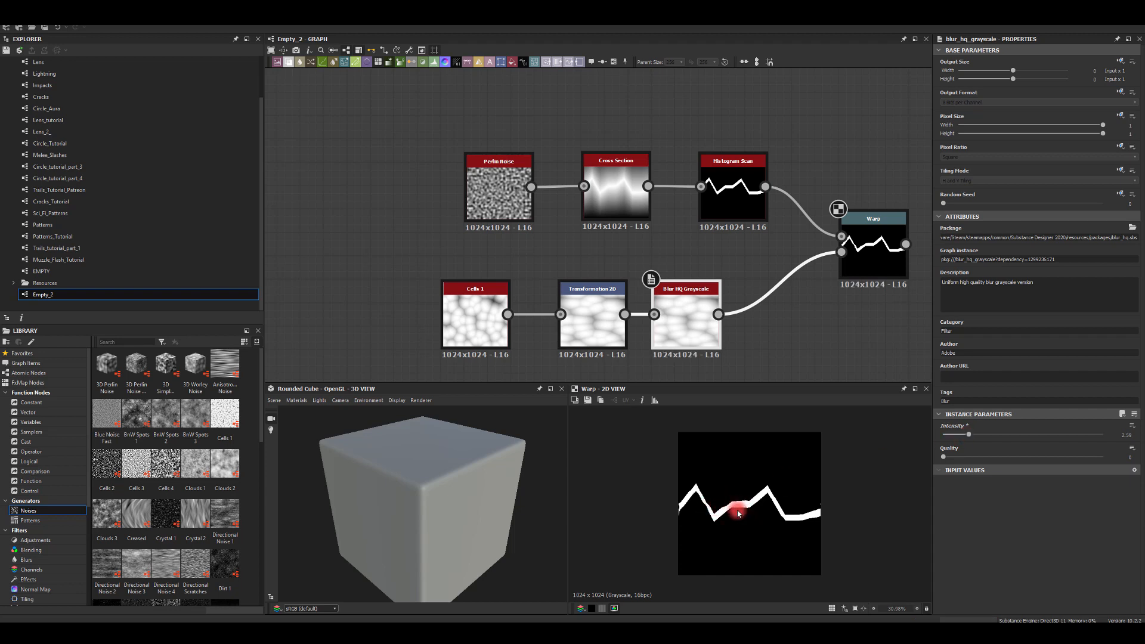
scroll(737, 514, up, 2)
click(867, 253)
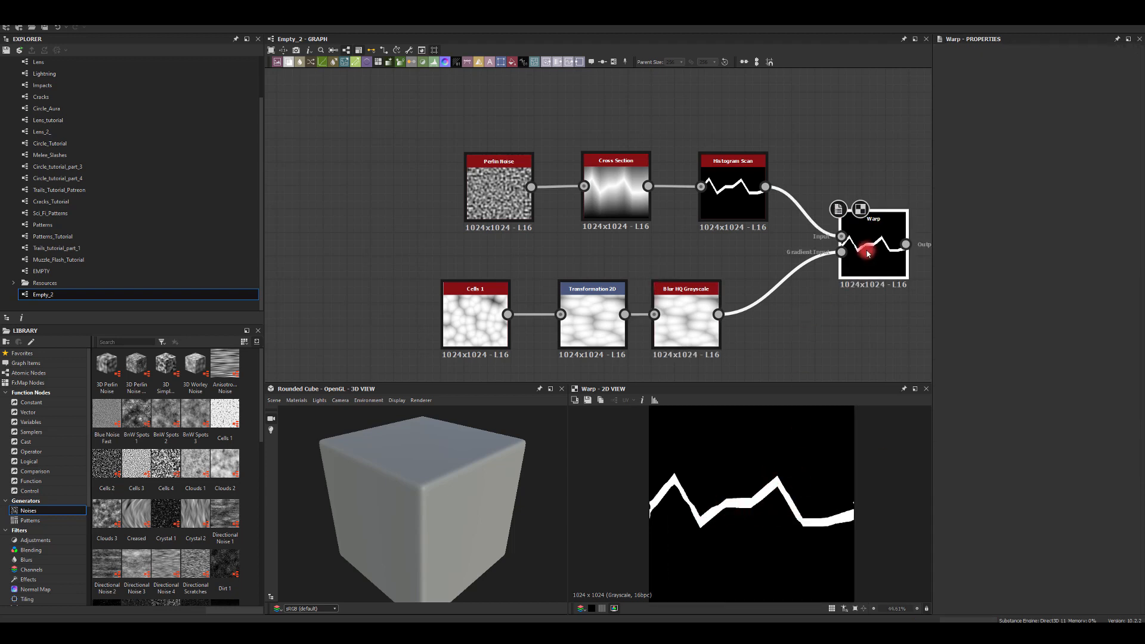
drag(1019, 238, 1138, 245)
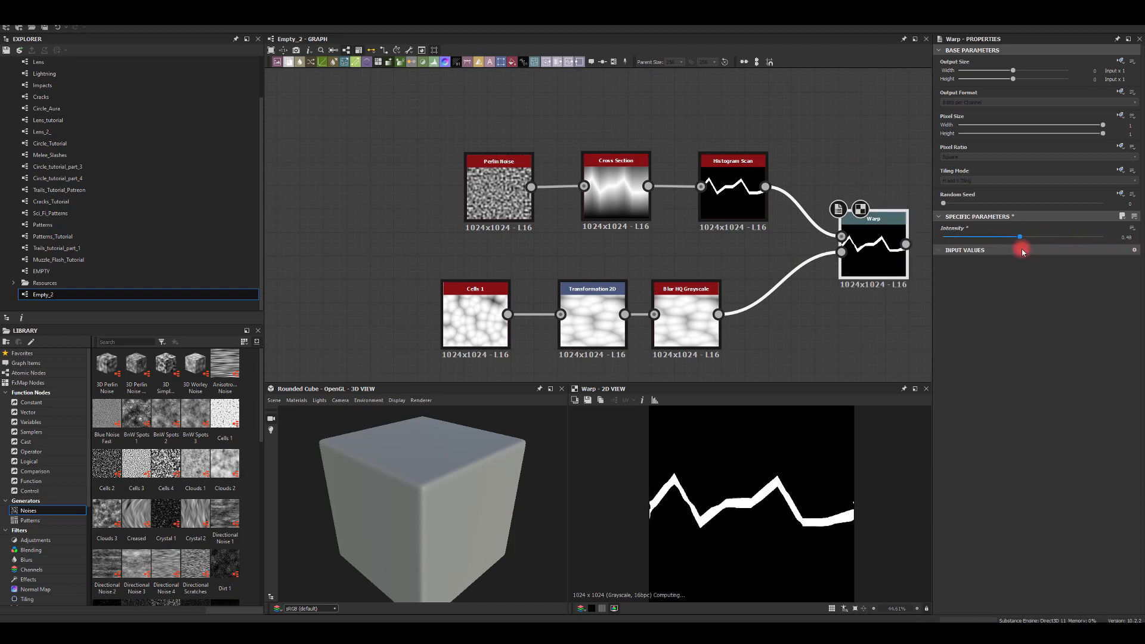
Step: Set the scale of the Cells 1 noise to 4
click(504, 325)
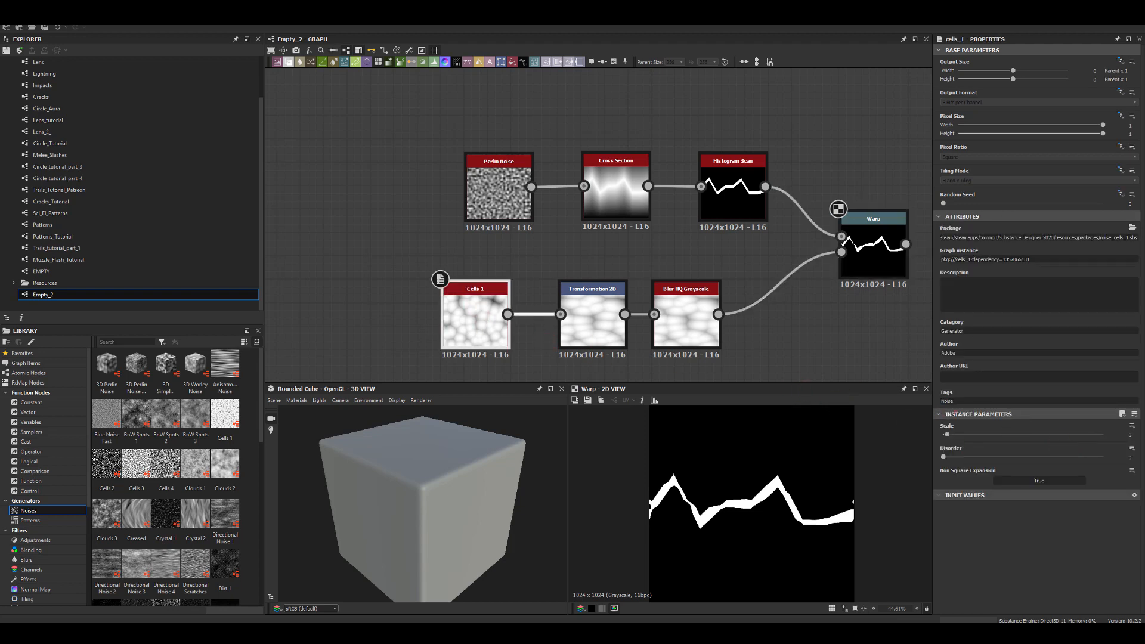
text(4)
key(Return)
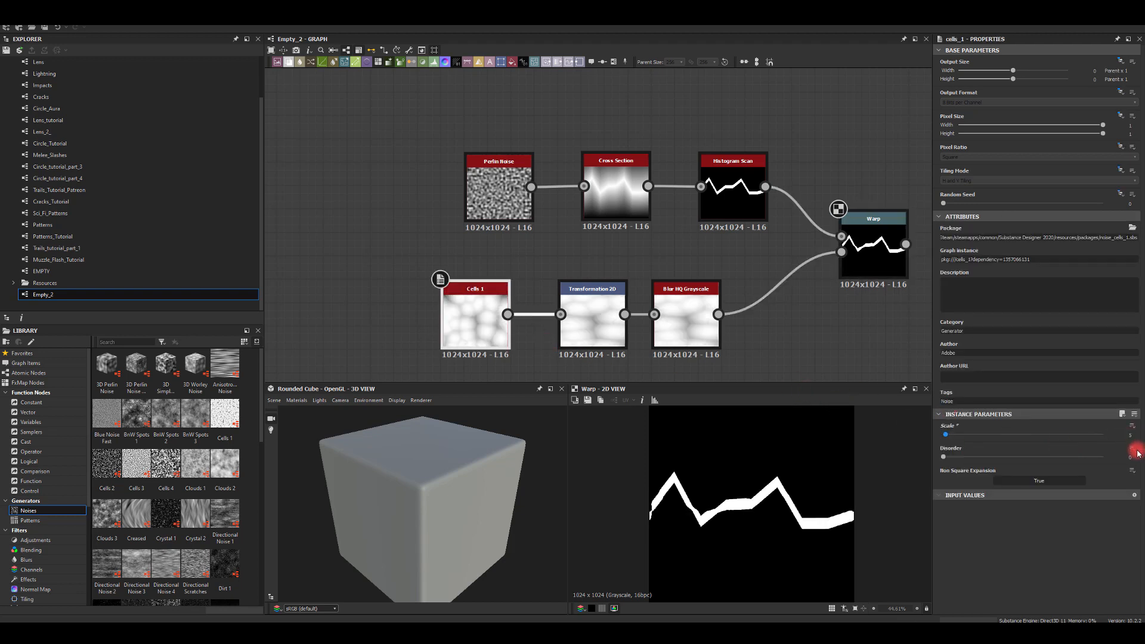
Step: Set the Warp intensity to about 3 and the Blur HQ Grayscale intensity to about 4.9
click(872, 256)
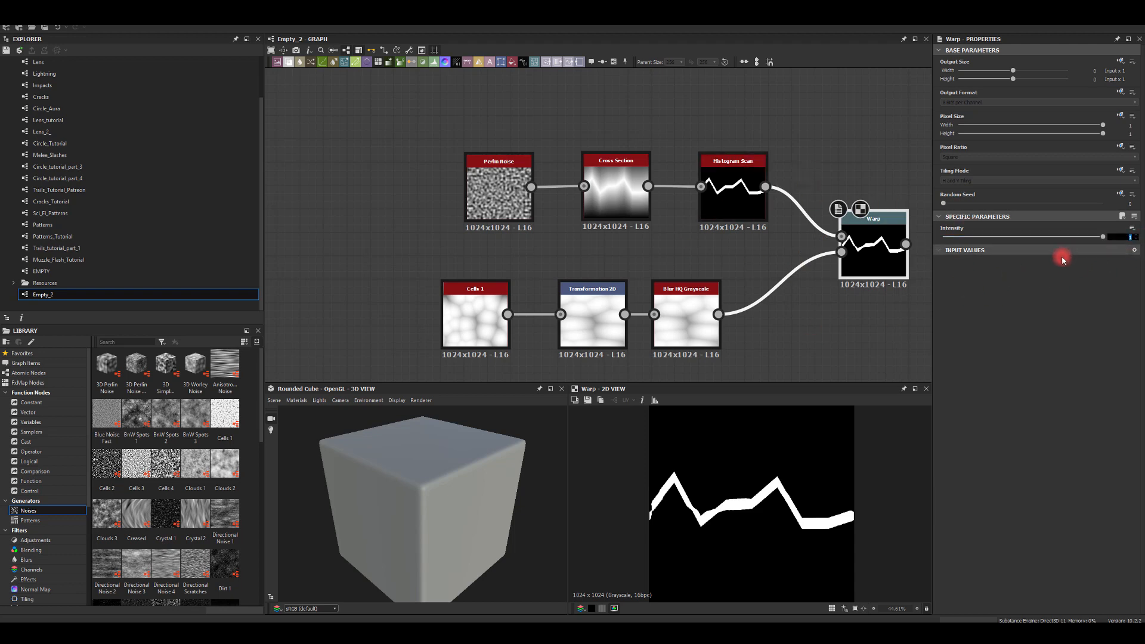
click(1023, 237)
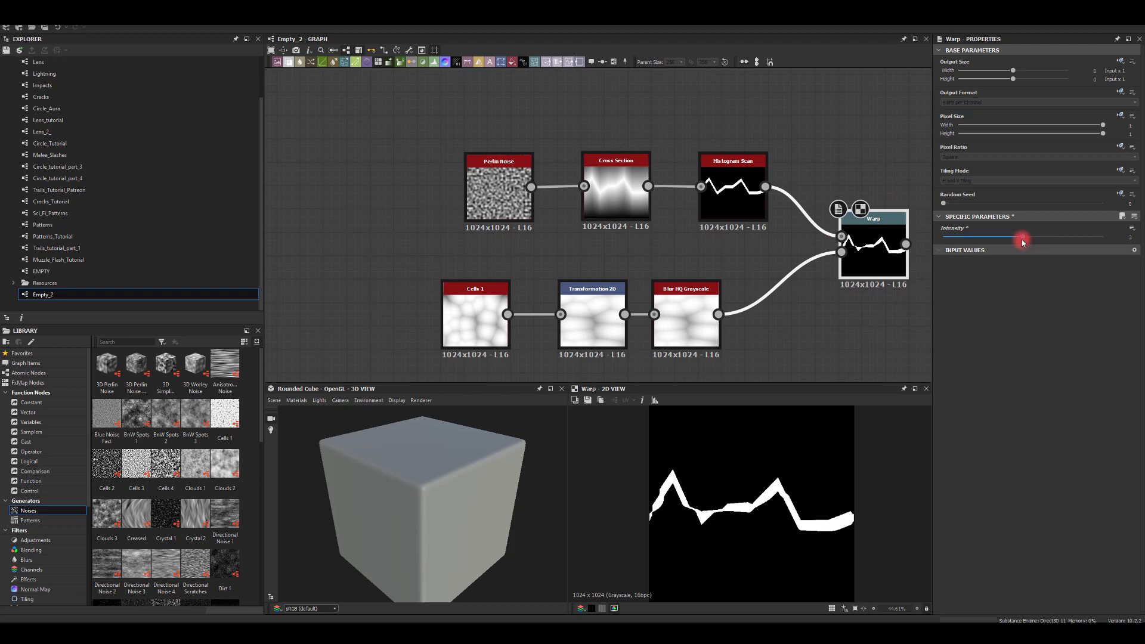
mouse_move(1025, 238)
mouse_down()
mouse_move(1129, 231)
mouse_move(868, 224)
mouse_move(1023, 233)
mouse_up()
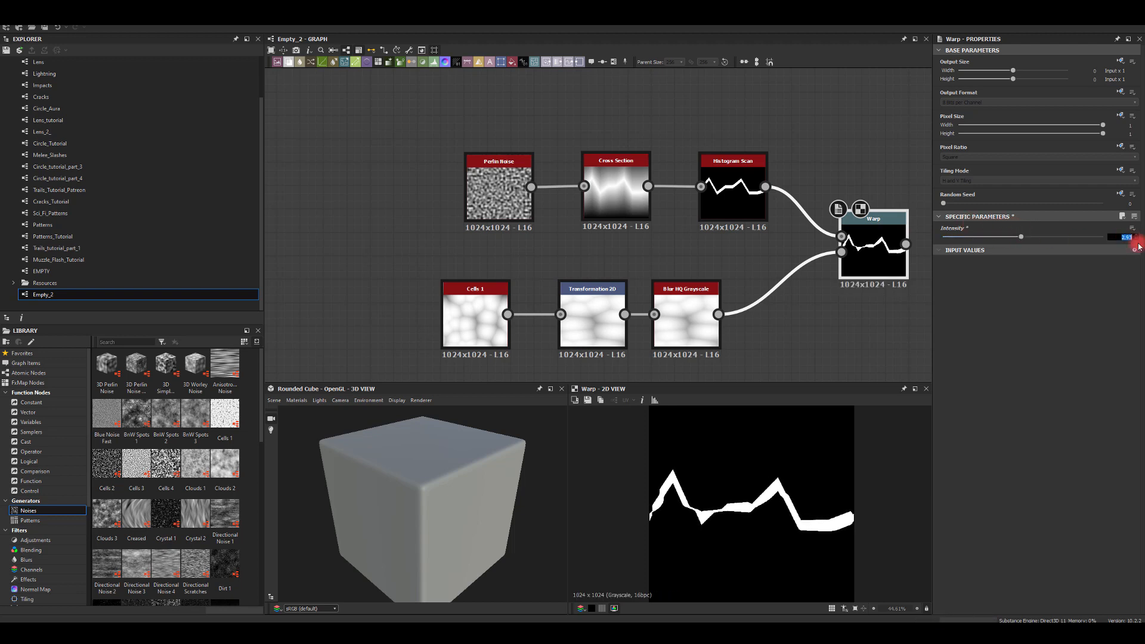
click(686, 318)
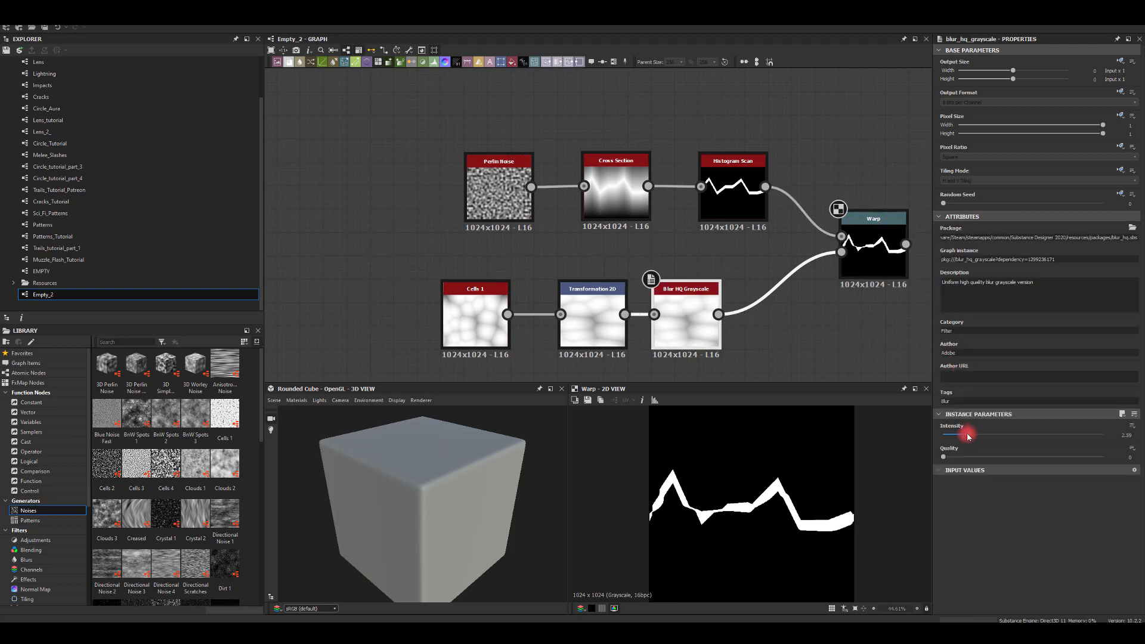
drag(966, 436, 991, 411)
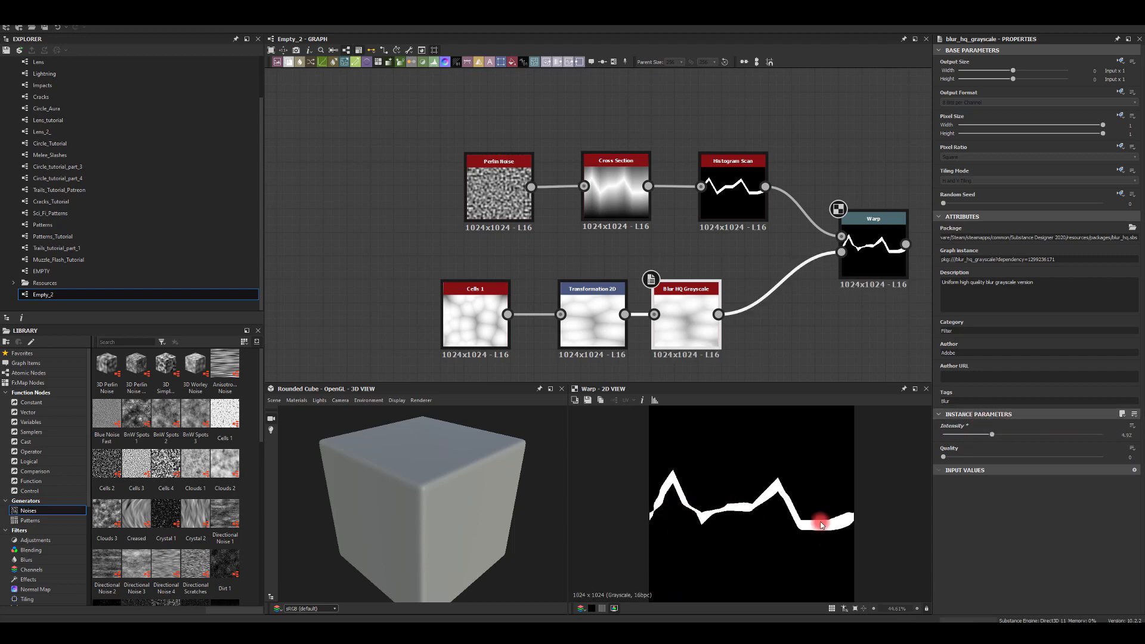
Step: Set the Cross Section node's segment amount to 12
click(623, 178)
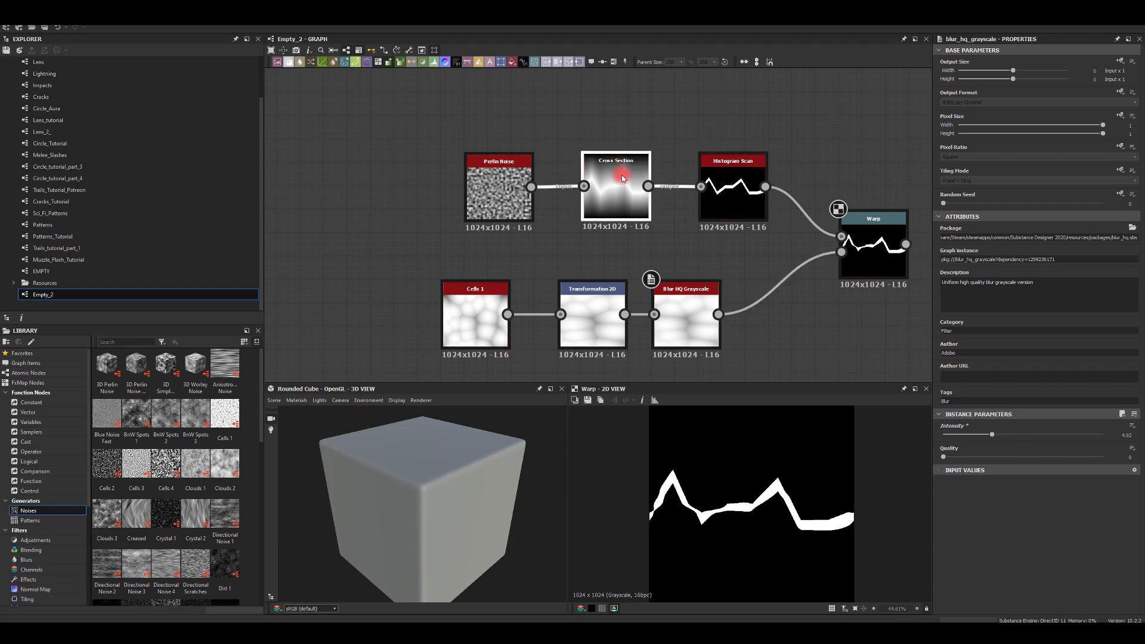
scroll(1025, 498, down, 2)
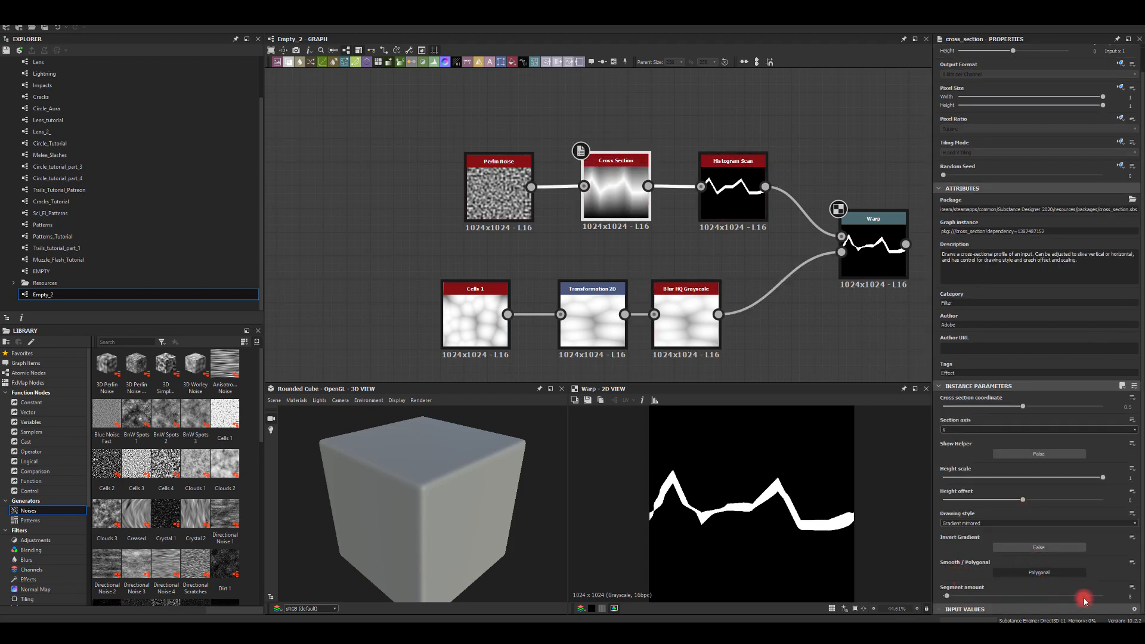
text(12)
key(Return)
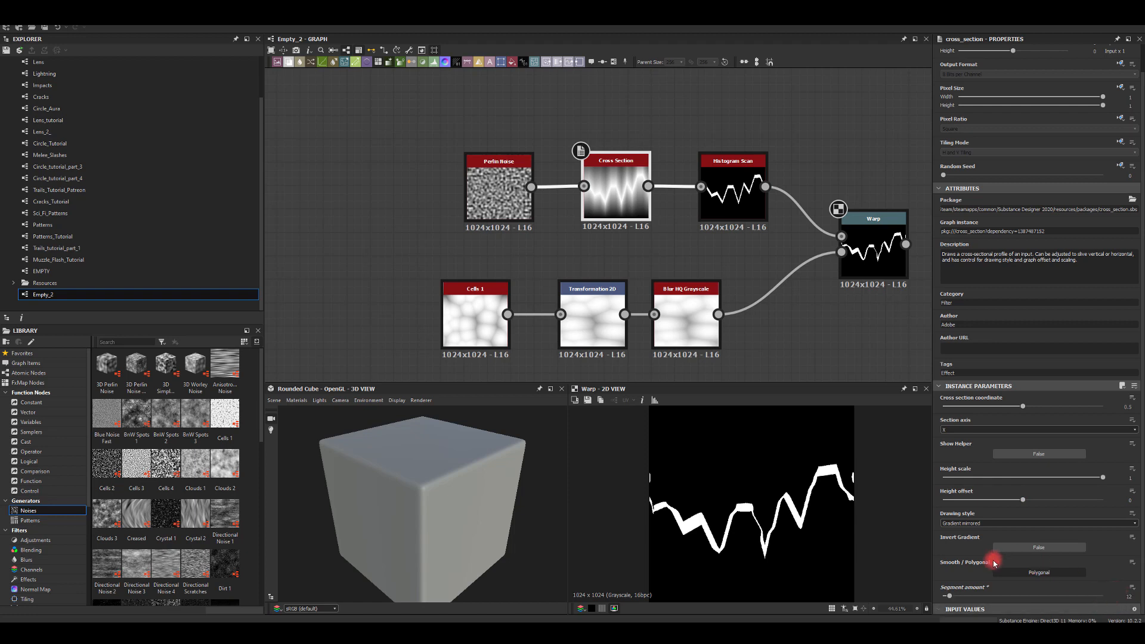
Step: Reduce the Perlin Noise scale to about 3 and raise its disorder to about 0.48
click(475, 179)
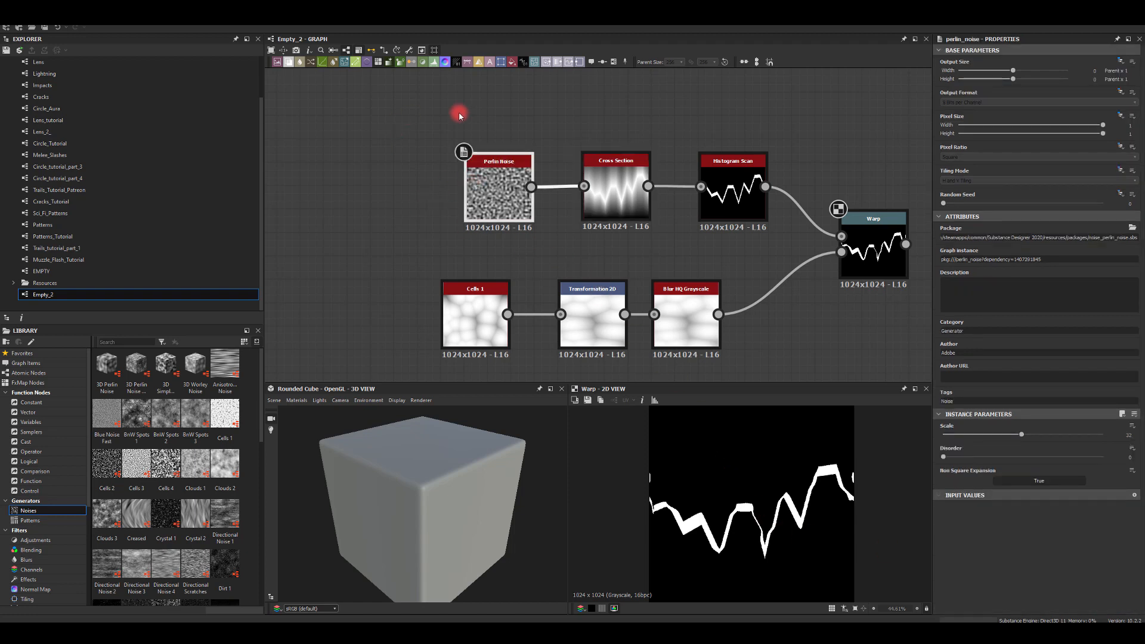
drag(1005, 435, 948, 436)
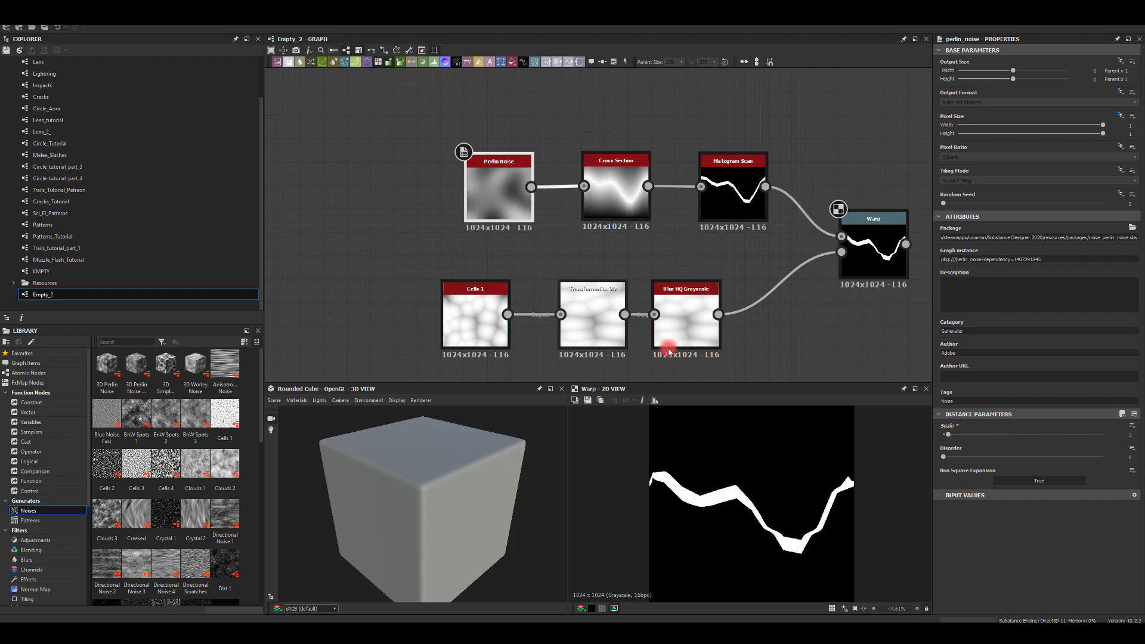
drag(947, 457, 1019, 457)
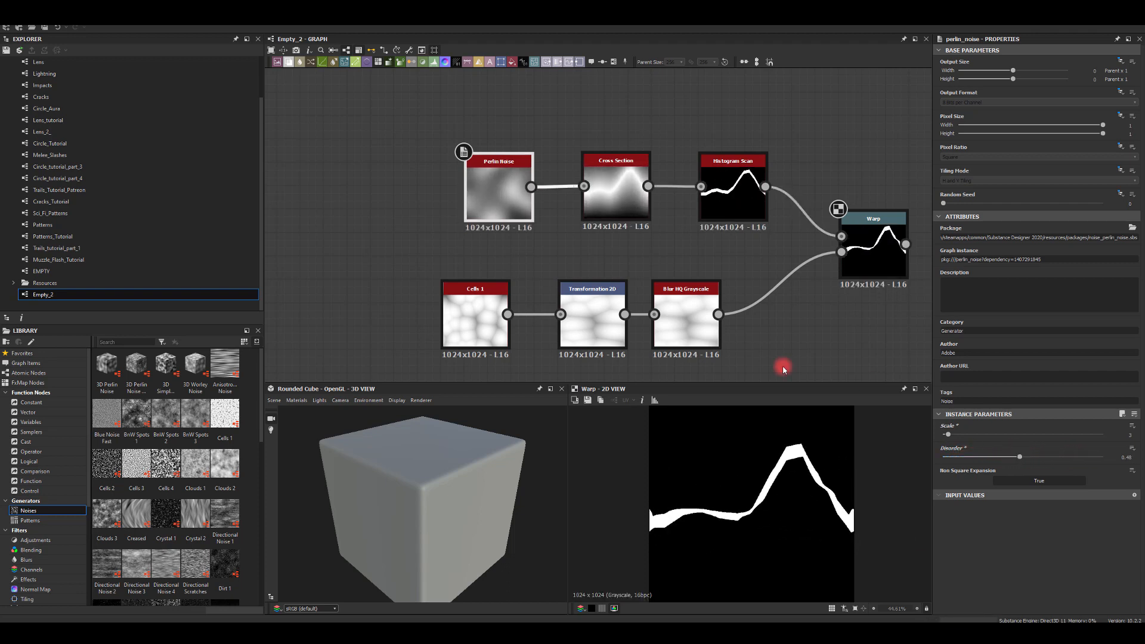
Step: Adjust the Cross Section node's cross section coordinate to about 0.65
click(620, 192)
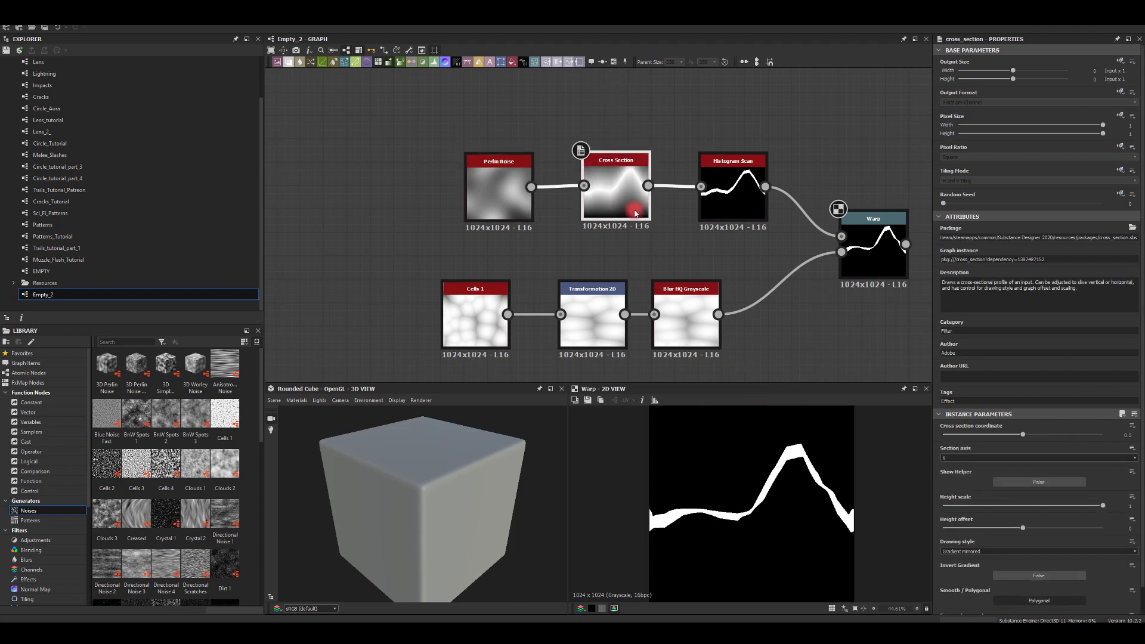
mouse_move(1005, 434)
mouse_down()
mouse_move(928, 427)
mouse_move(1026, 432)
mouse_up()
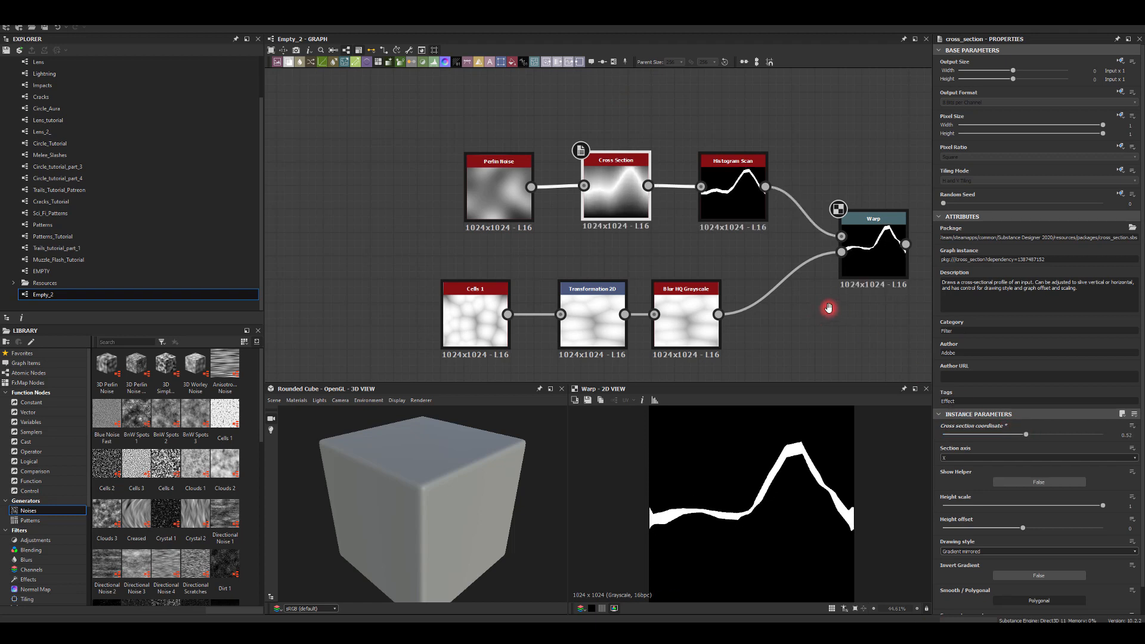
middle_drag(829, 309, 792, 254)
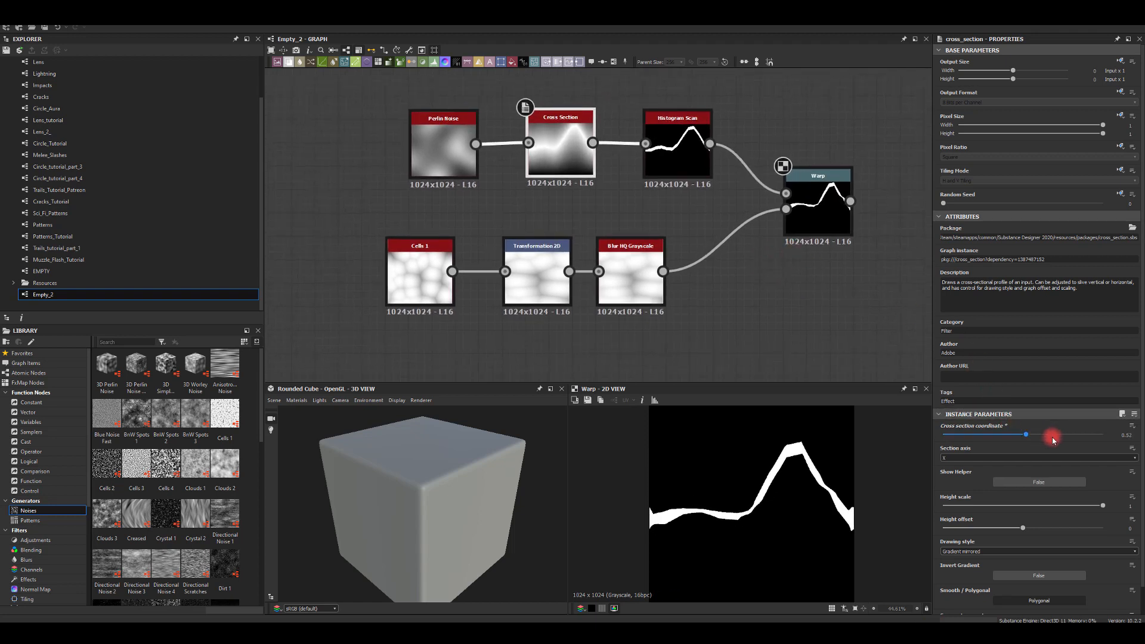
drag(1052, 439, 1047, 436)
Step: Duplicate the whole network from Perlin Noise and Cells 1 through Warp, and place the copy below the original
middle_drag(514, 179, 568, 158)
scroll(568, 159, down, 1)
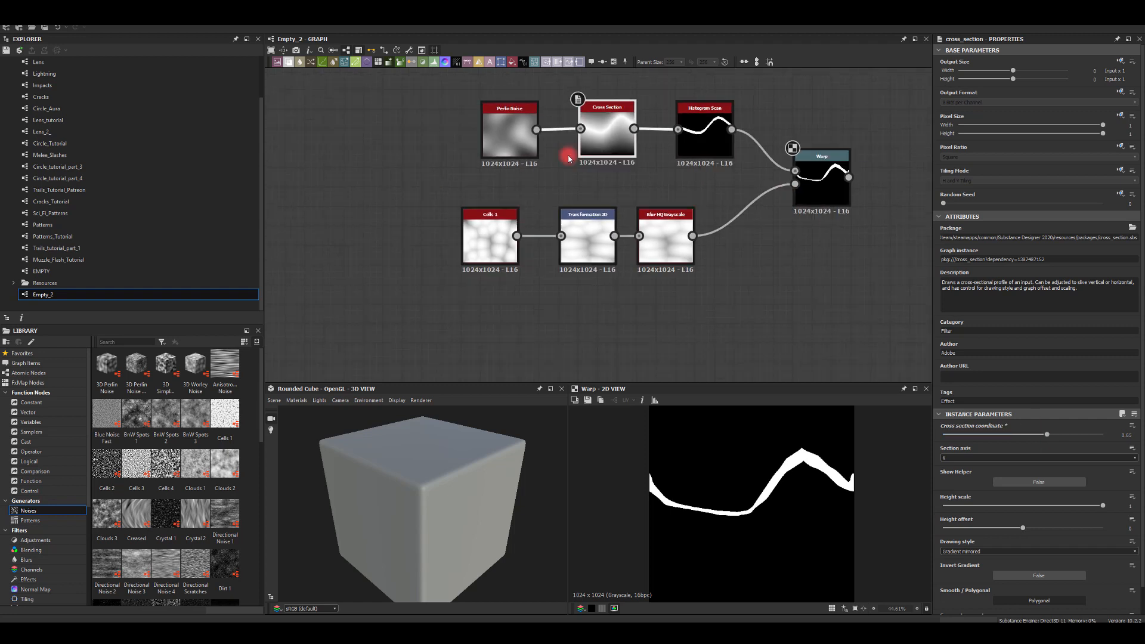
scroll(568, 159, down, 1)
drag(431, 89, 792, 269)
middle_drag(605, 253, 625, 154)
key(ctrl+c)
key(ctrl+v)
click(796, 252)
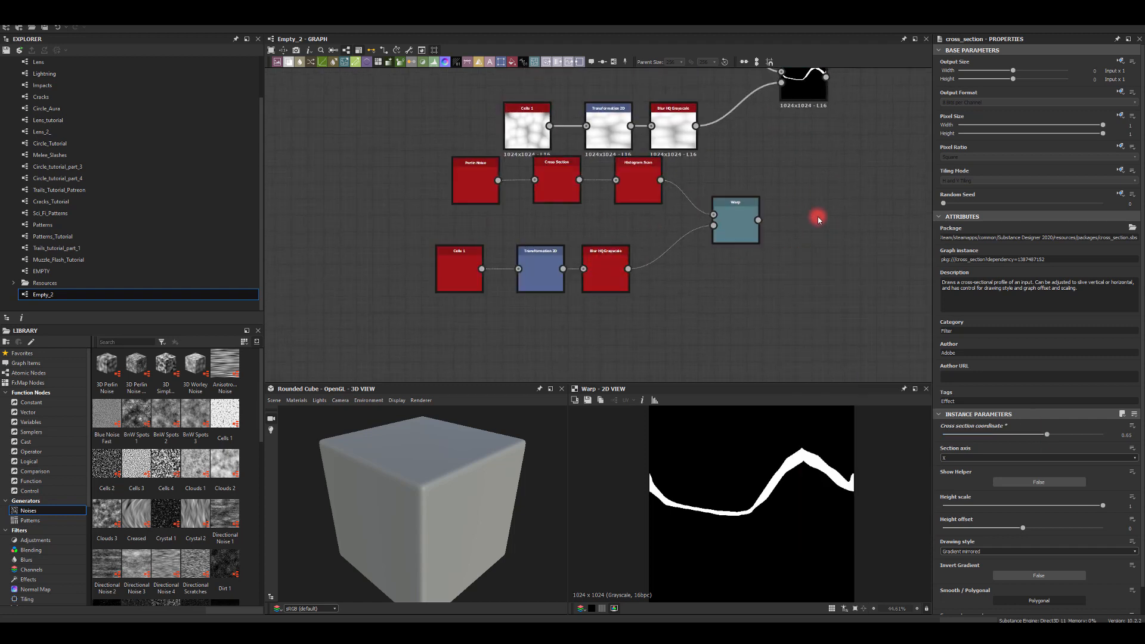
drag(772, 301, 513, 196)
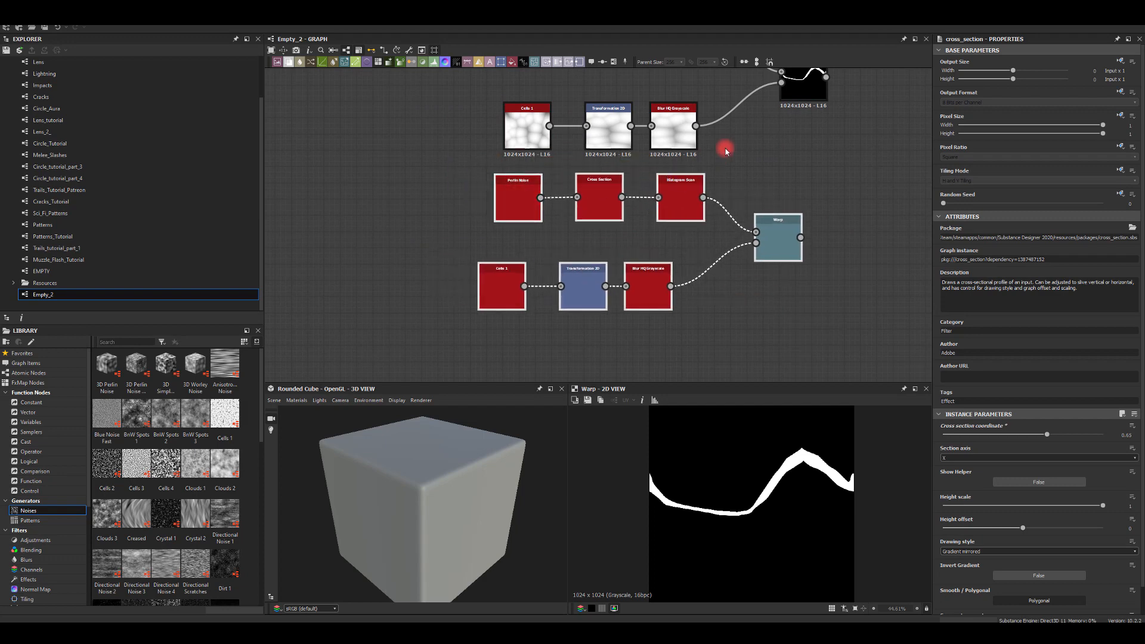
Step: Combine the original Warp as foreground and the copied Warp as background in a new Blend node set to Add (Linear Dodge)
middle_drag(726, 150, 666, 205)
drag(740, 292, 826, 214)
text(bl)
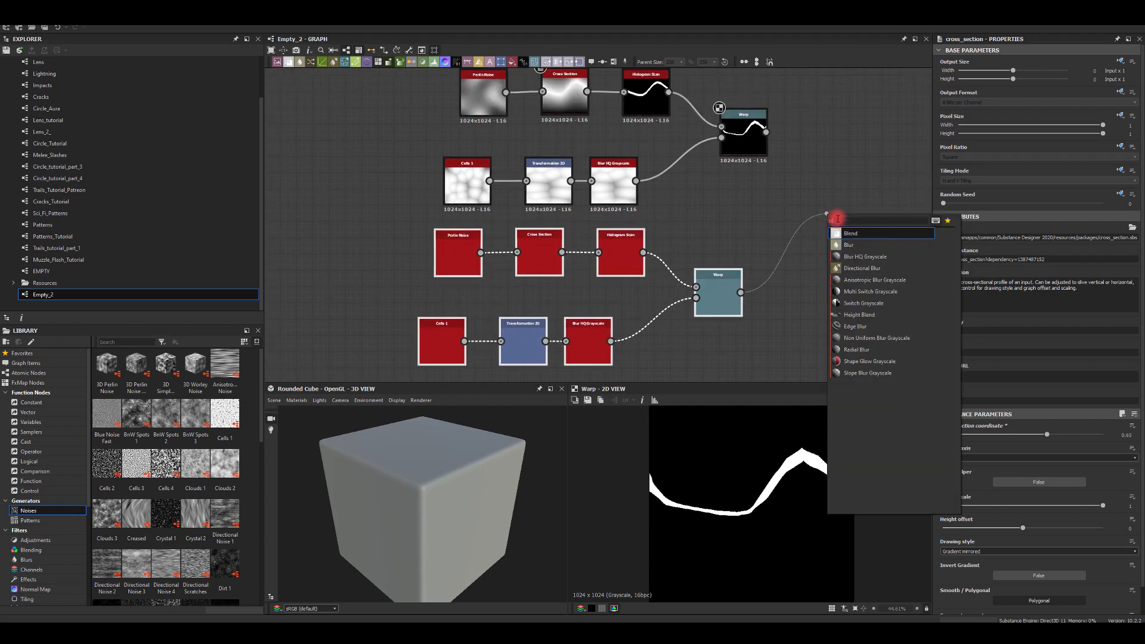
key(Return)
drag(766, 132, 834, 203)
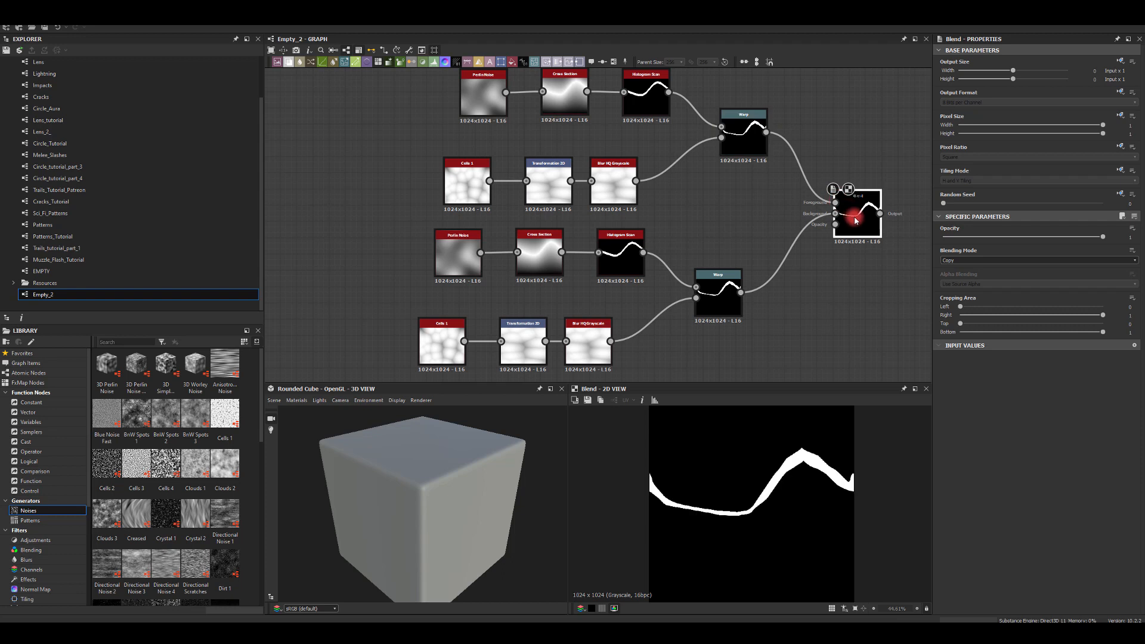
click(954, 260)
click(954, 273)
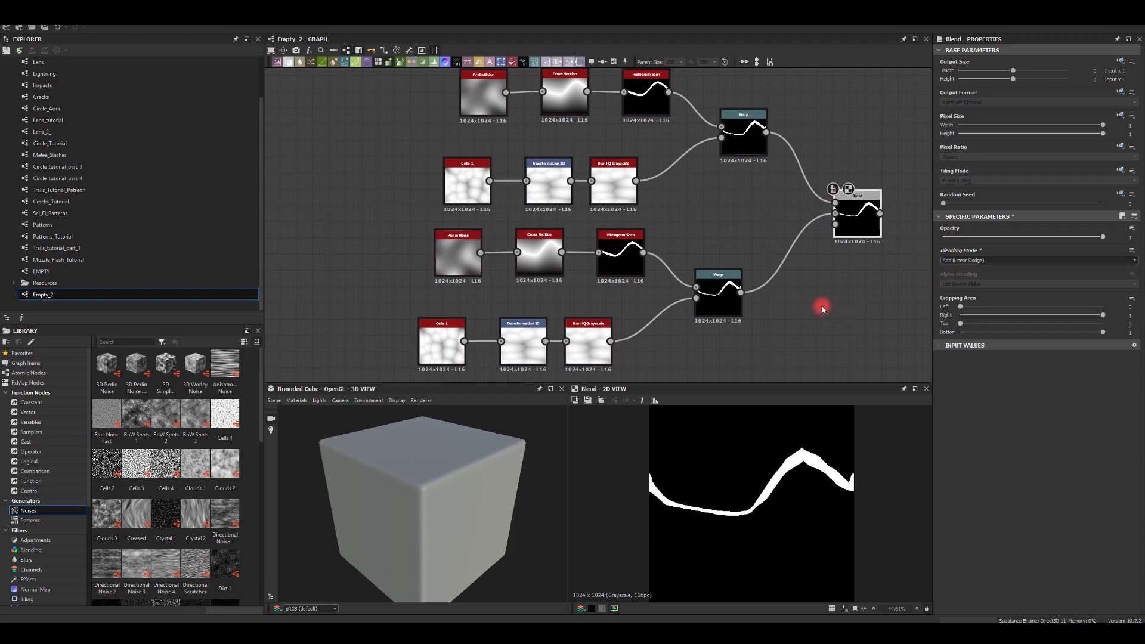
click(854, 236)
Step: Lower the disorder of the copied Perlin Noise to about 0.15
middle_drag(809, 281, 830, 256)
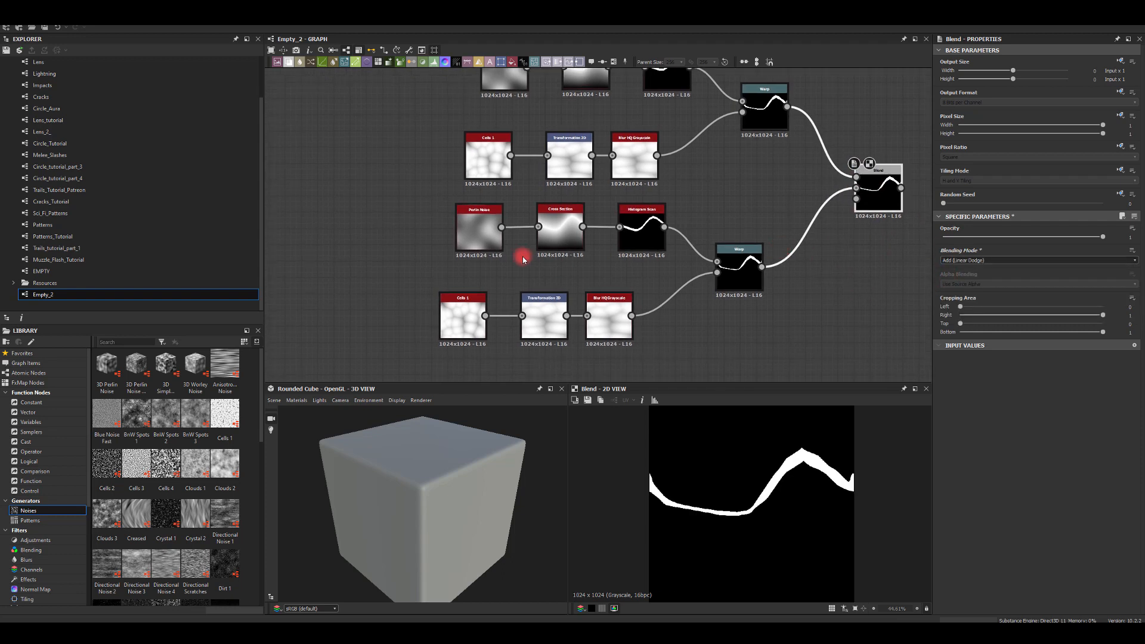
click(481, 236)
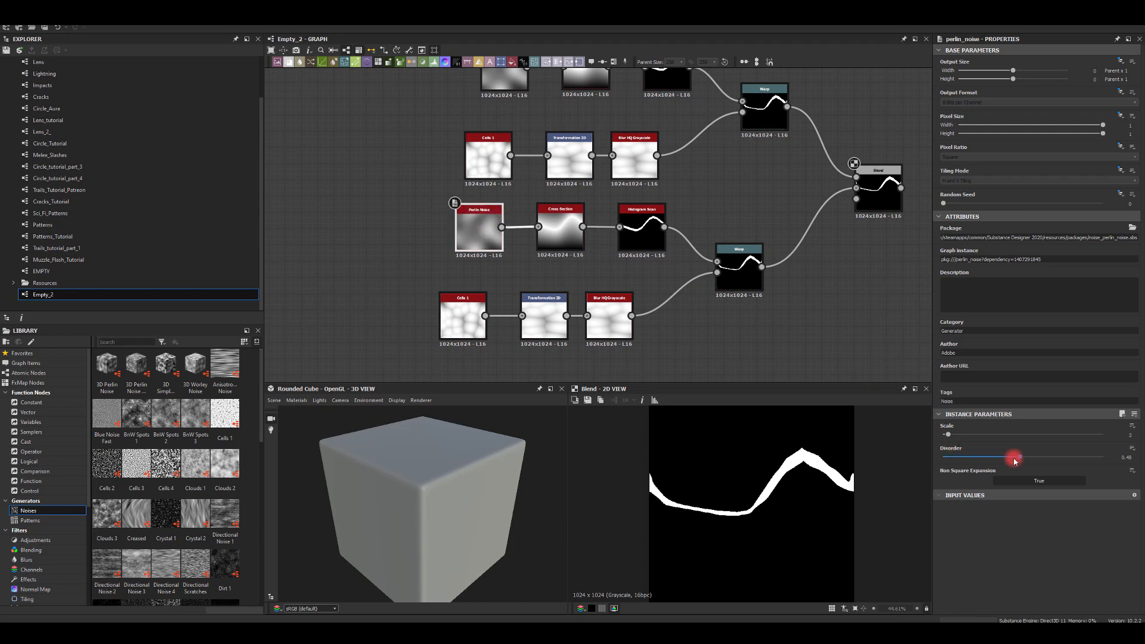
drag(1014, 460, 967, 457)
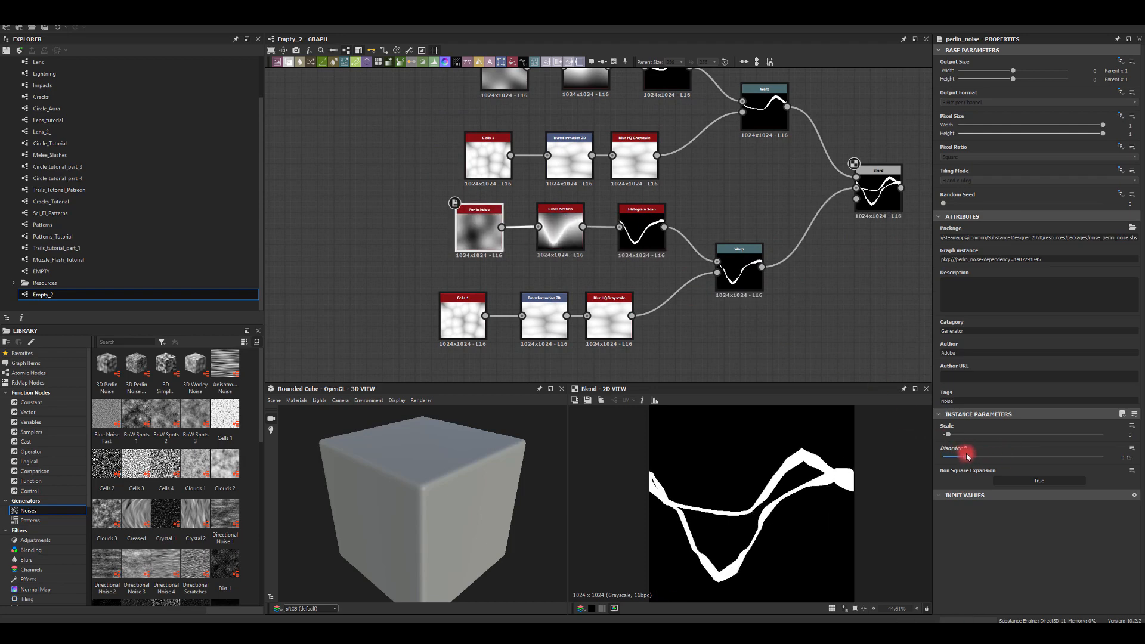
Step: In the copied Cross Section, set the cross section coordinate to about 0.43 and the segment amount to 8
click(559, 225)
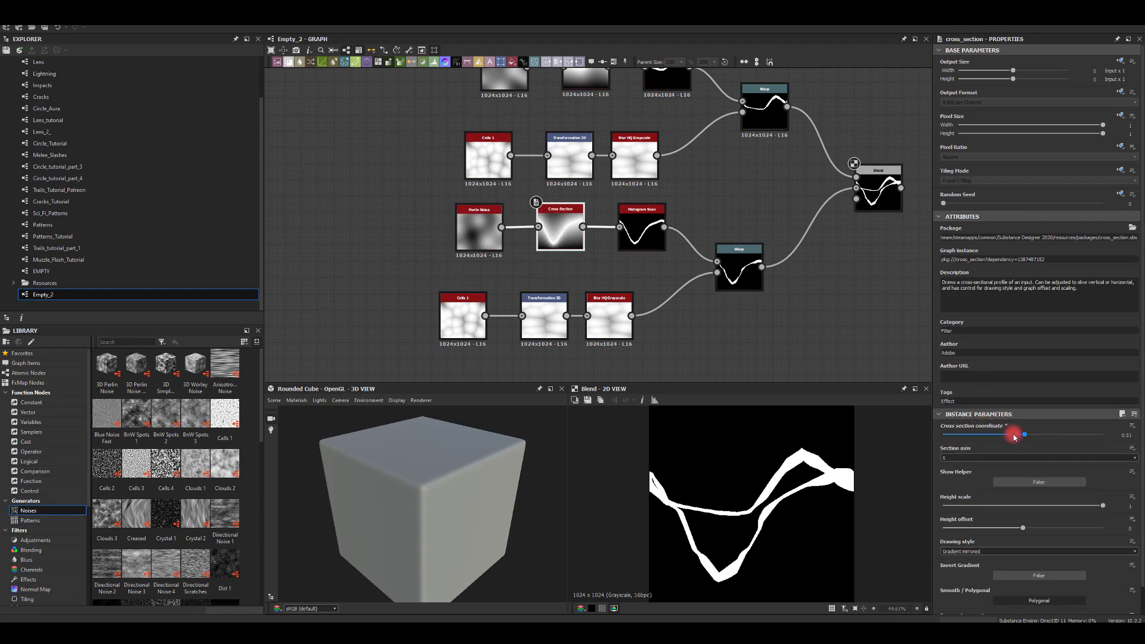
mouse_move(1014, 437)
mouse_down()
mouse_move(999, 435)
mouse_move(1010, 437)
mouse_up()
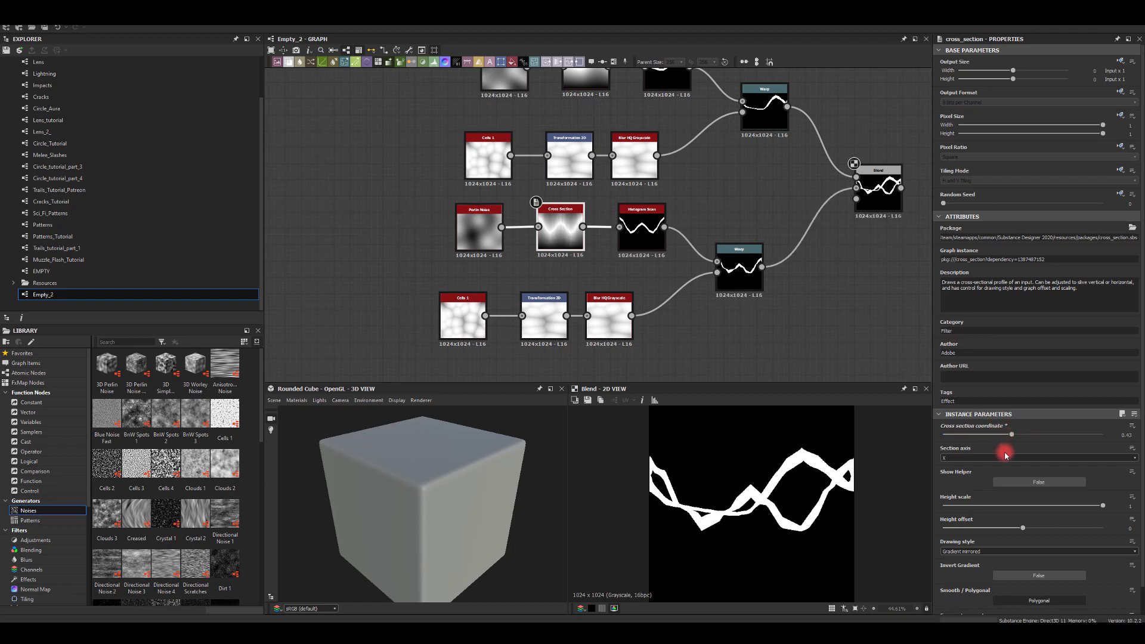
scroll(1001, 471, down, 1)
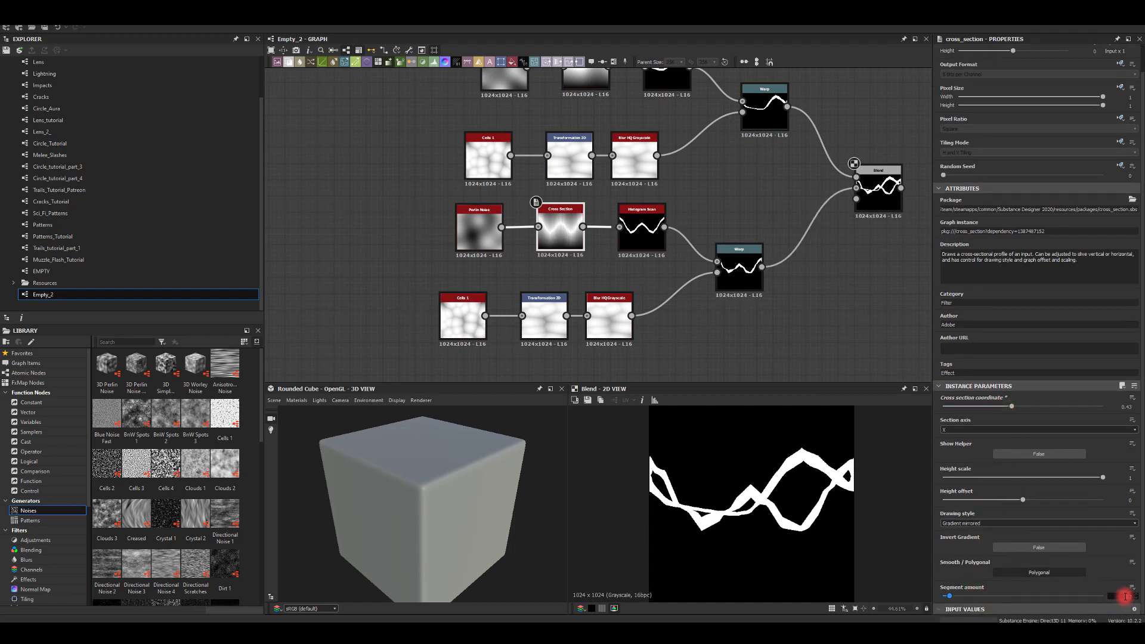
text(8)
key(Return)
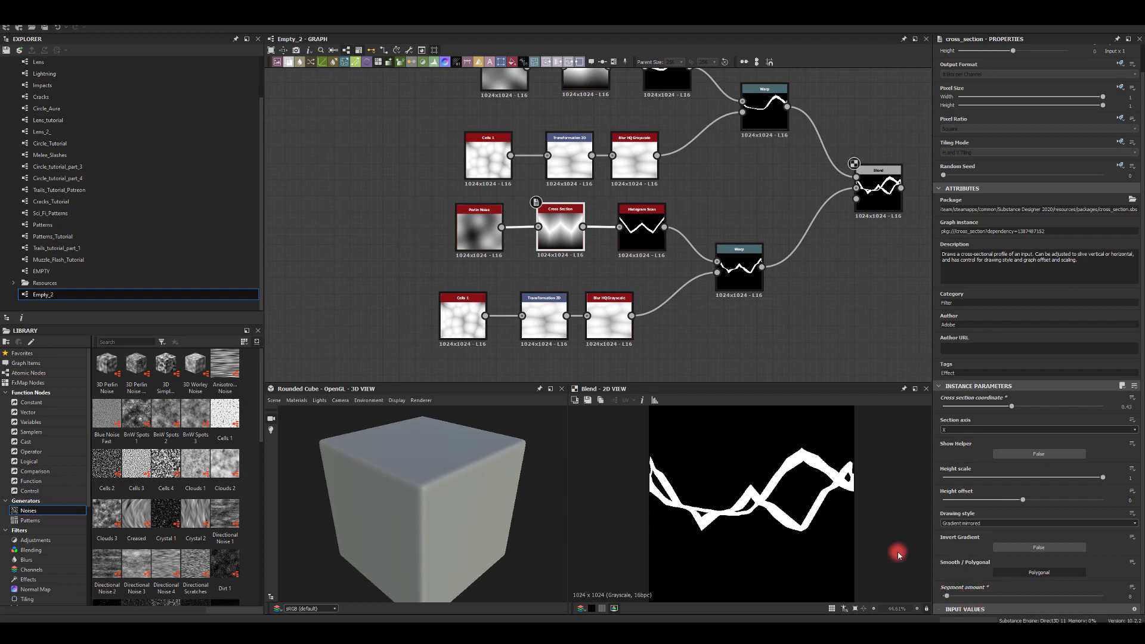
Step: Thin the second line by lowering the copied Histogram Scan's position to about 0.02
click(639, 230)
drag(649, 240, 639, 231)
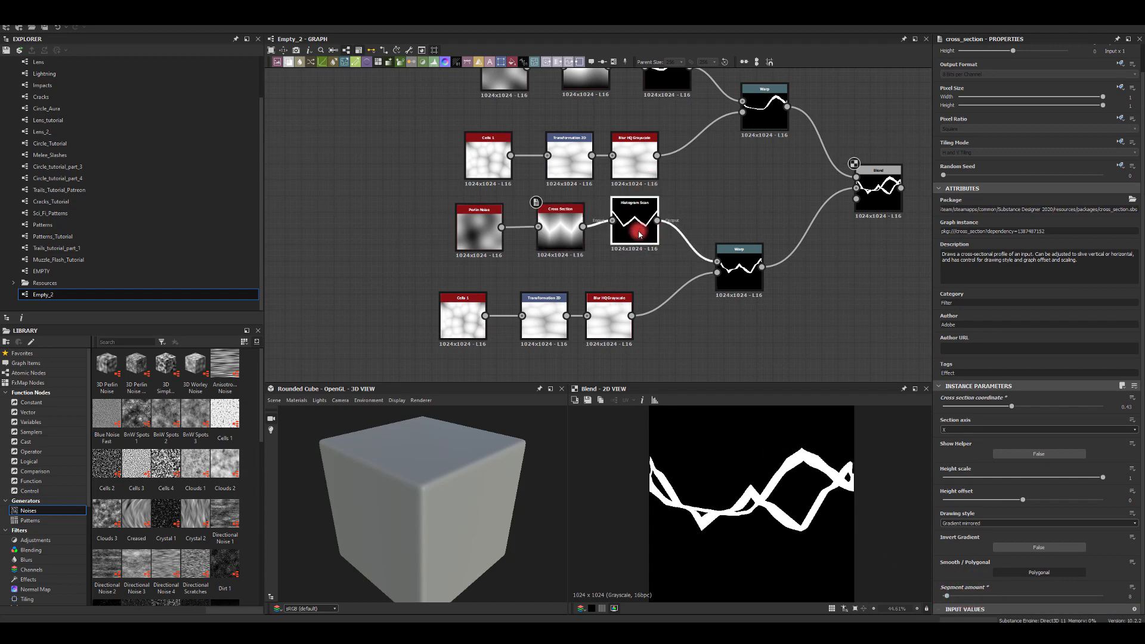
click(655, 242)
drag(951, 437, 947, 435)
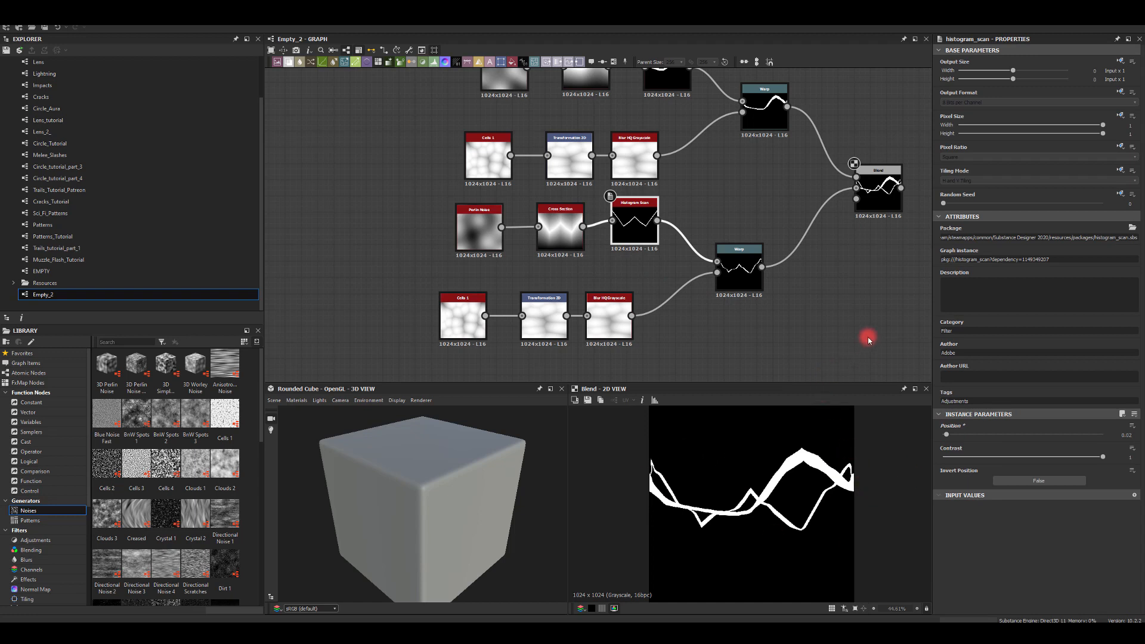
Step: Raise the copied Warp's intensity to about 3.2 and set the scale of its Cells 1 noise to 12
click(733, 258)
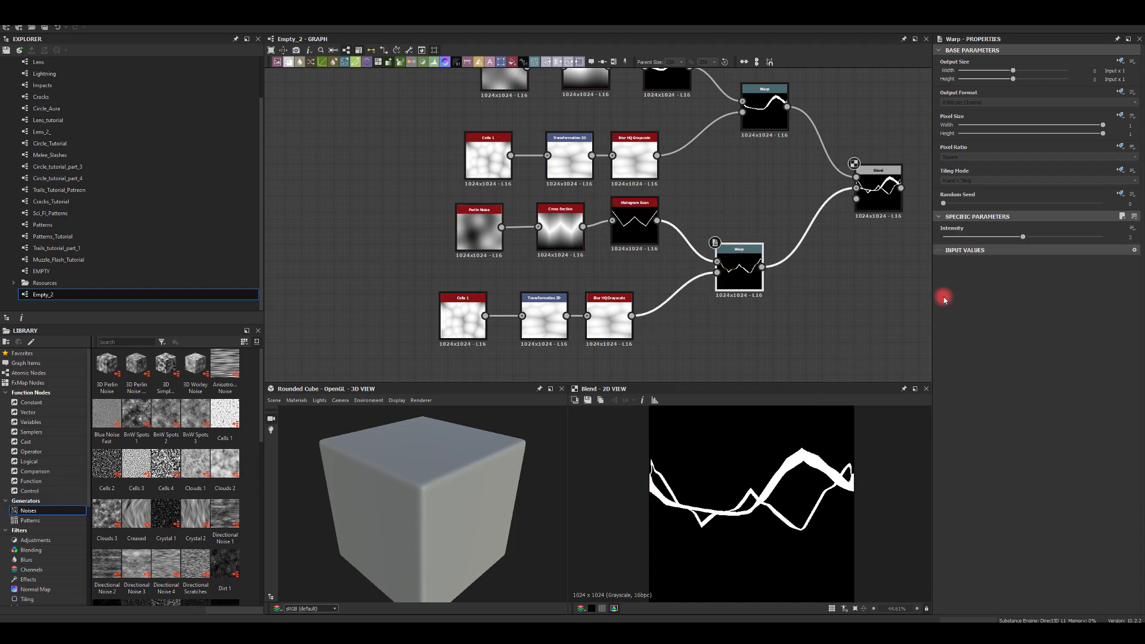
drag(1030, 239, 1021, 282)
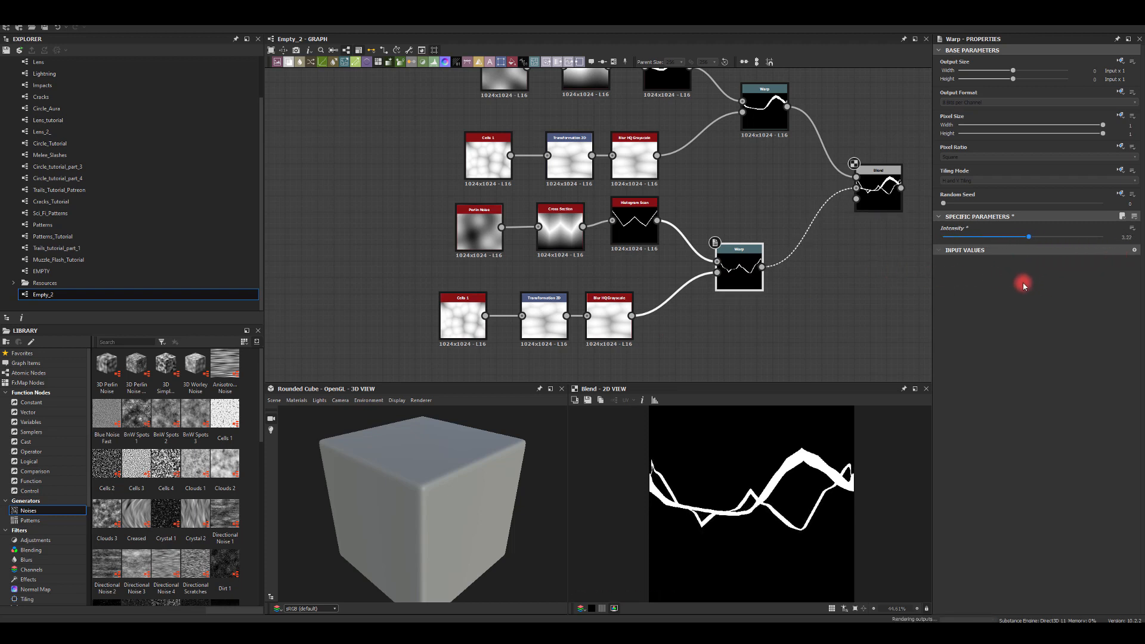
click(472, 320)
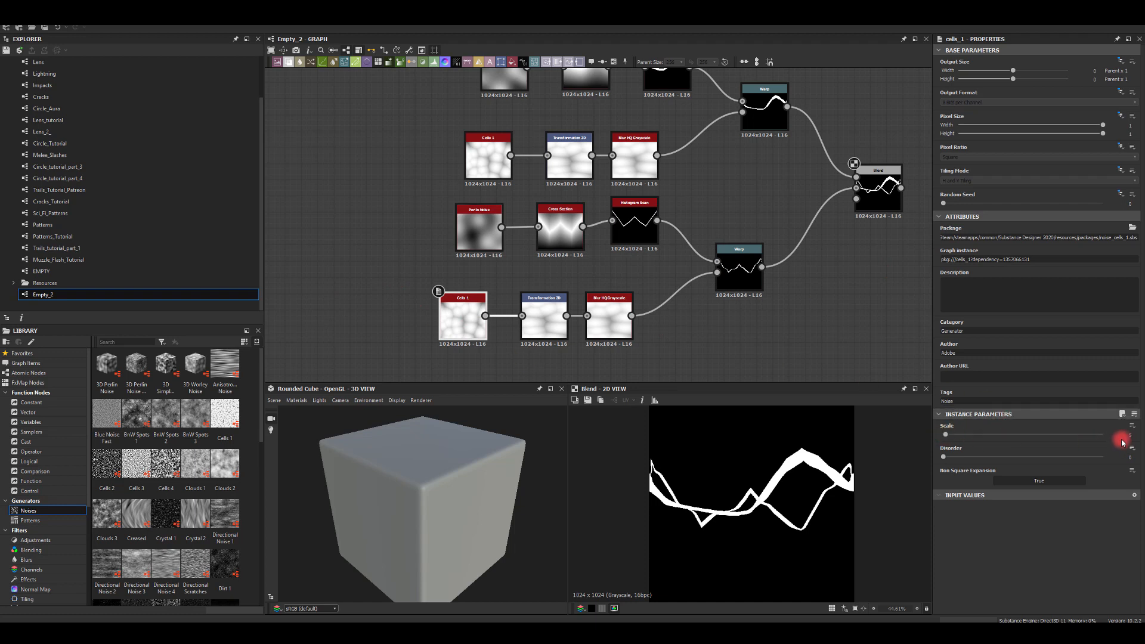
text(12)
key(Return)
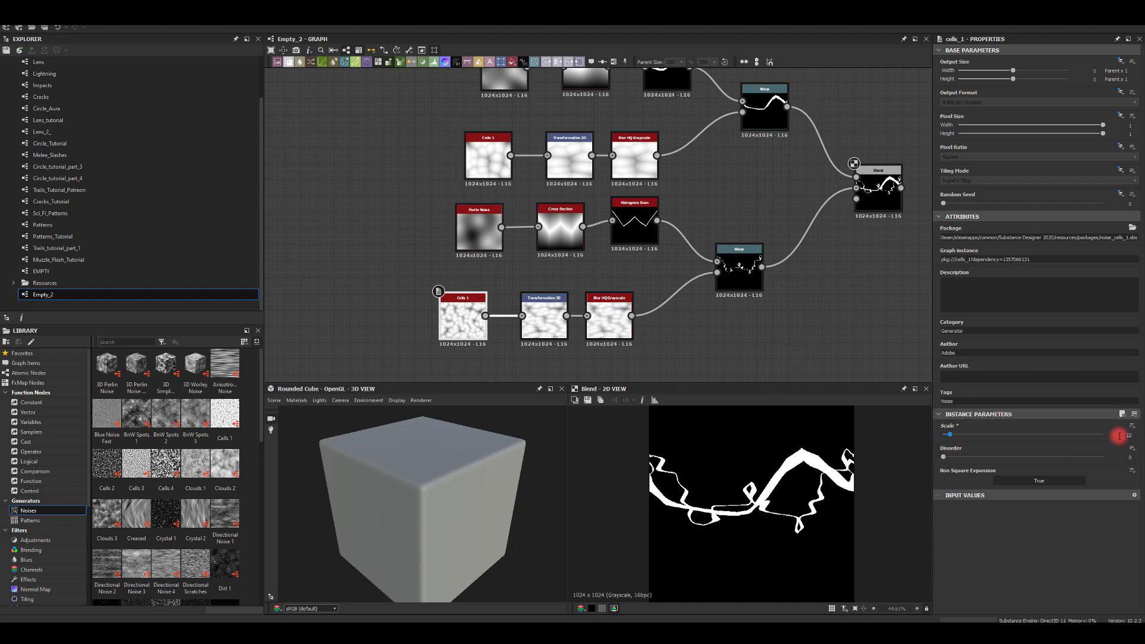
Step: Set the copied Cells 1 noise's scale to 8 and raise the copied Perlin Noise's disorder to about 0.27
text(8)
key(Return)
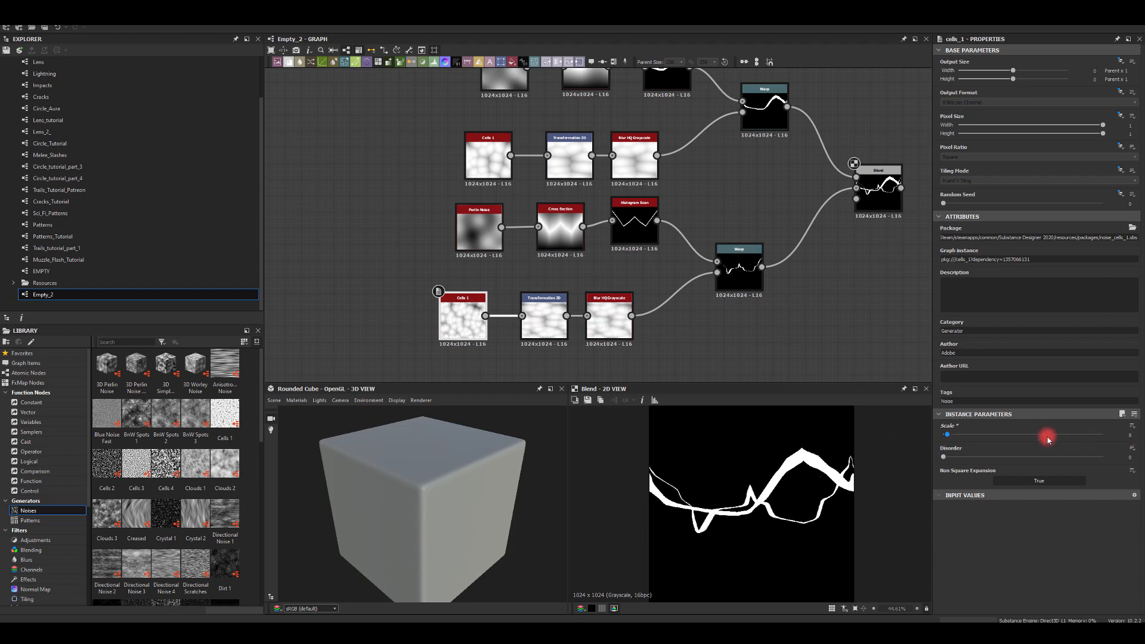
middle_drag(769, 330, 650, 301)
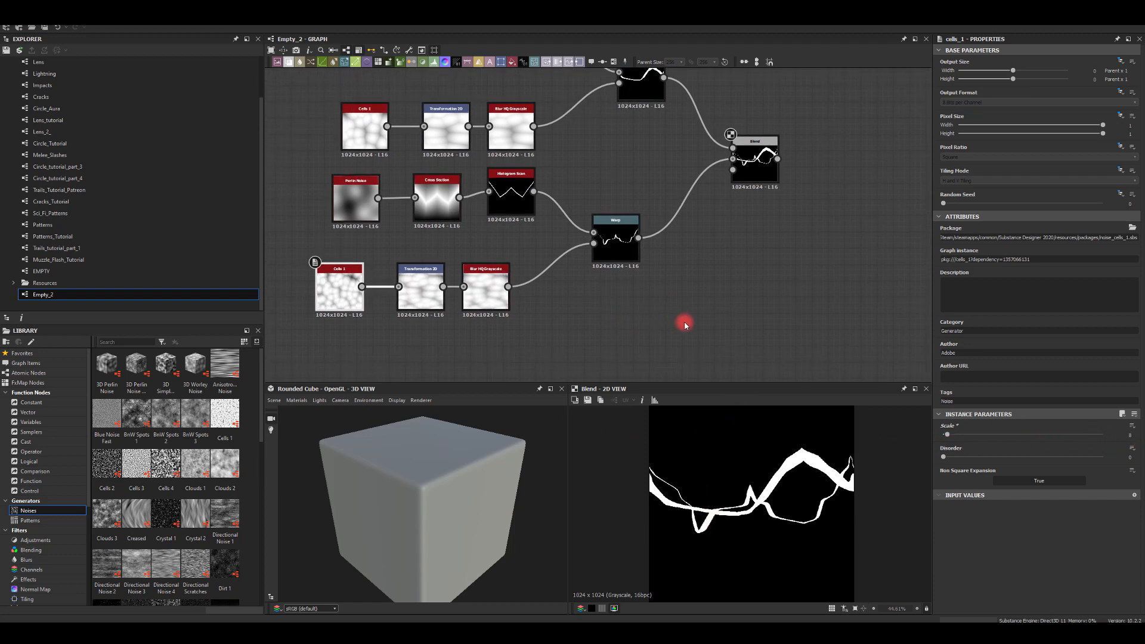
middle_drag(701, 247, 723, 303)
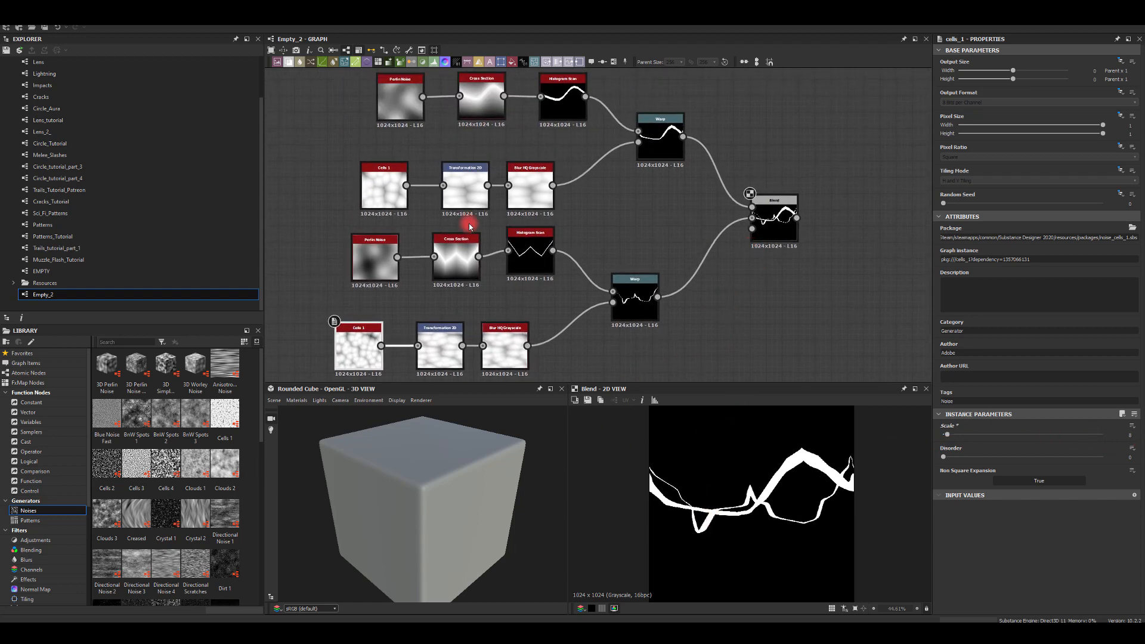
click(359, 256)
mouse_move(967, 459)
mouse_down()
mouse_move(1017, 463)
mouse_move(986, 465)
mouse_up()
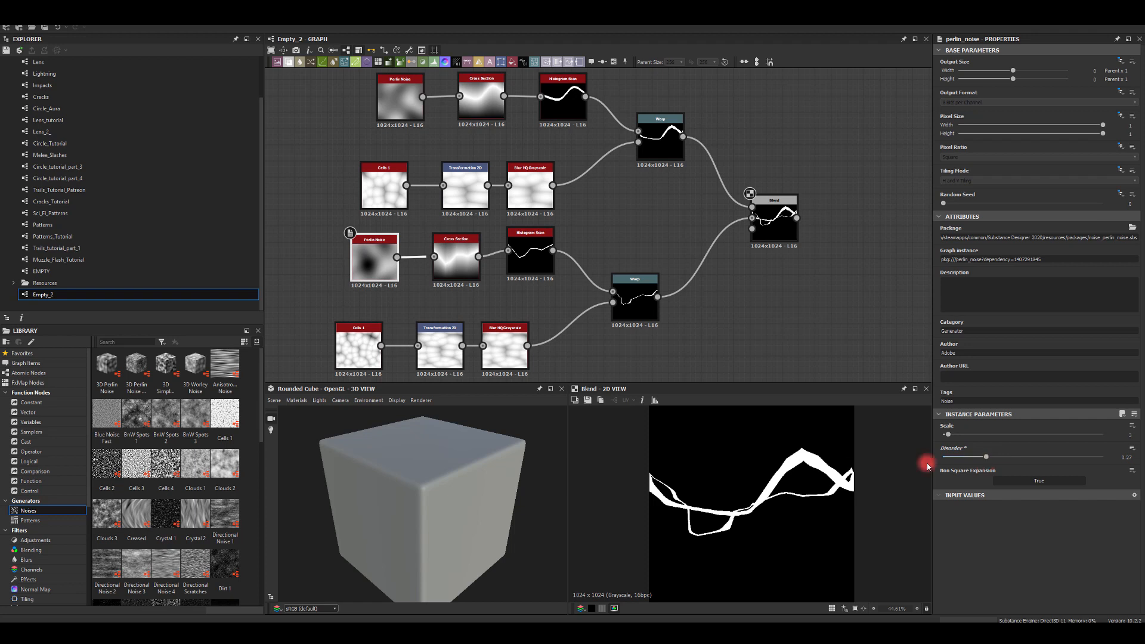
Step: Tidy the graph layout by repositioning the noise rows, the first line's Warp and the Blend so the two line branches sit clearly apart
drag(774, 228, 758, 228)
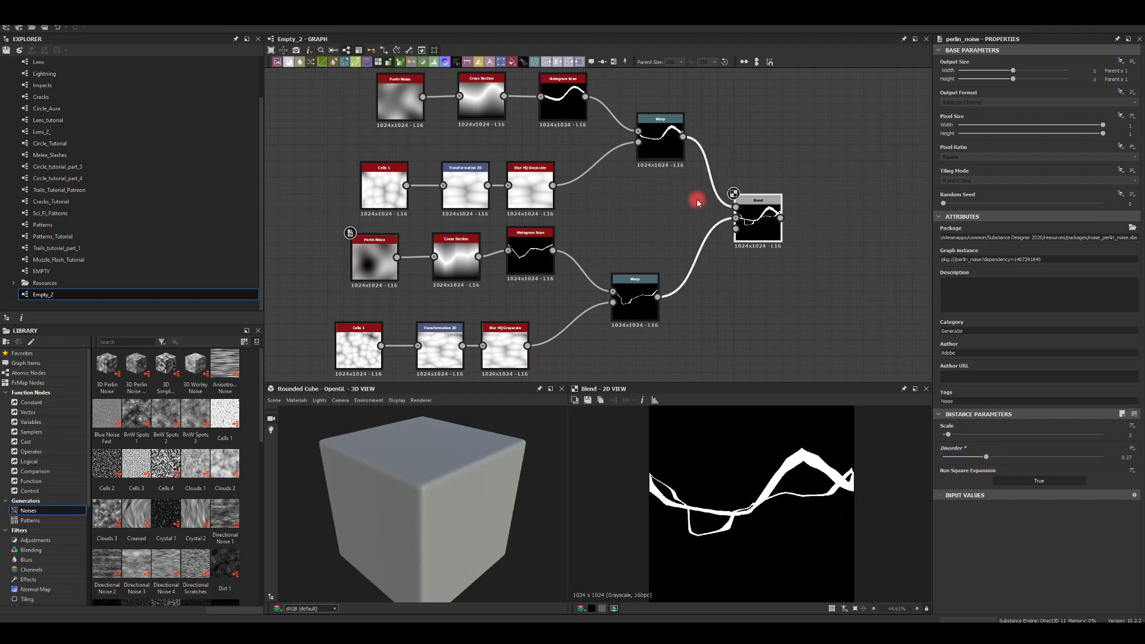
middle_drag(686, 250, 677, 190)
middle_drag(736, 270, 740, 233)
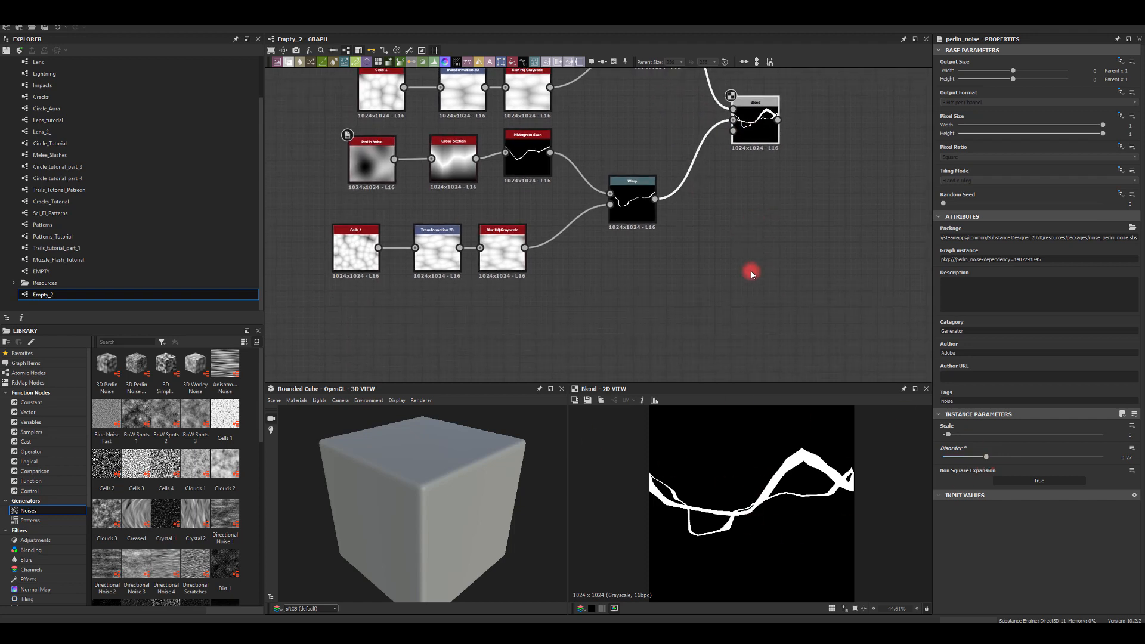
middle_drag(701, 286, 719, 334)
scroll(634, 177, down, 3)
middle_drag(633, 175, 648, 208)
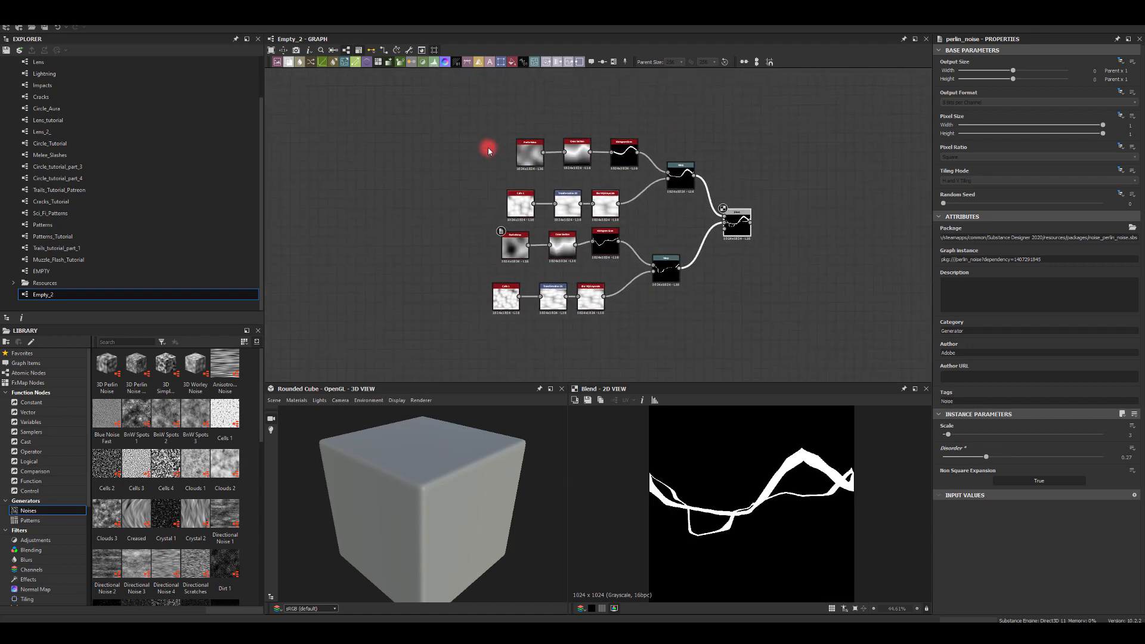
drag(478, 135, 601, 202)
click(518, 128)
drag(519, 128, 611, 159)
click(614, 129)
drag(476, 234, 592, 256)
middle_drag(647, 297, 651, 264)
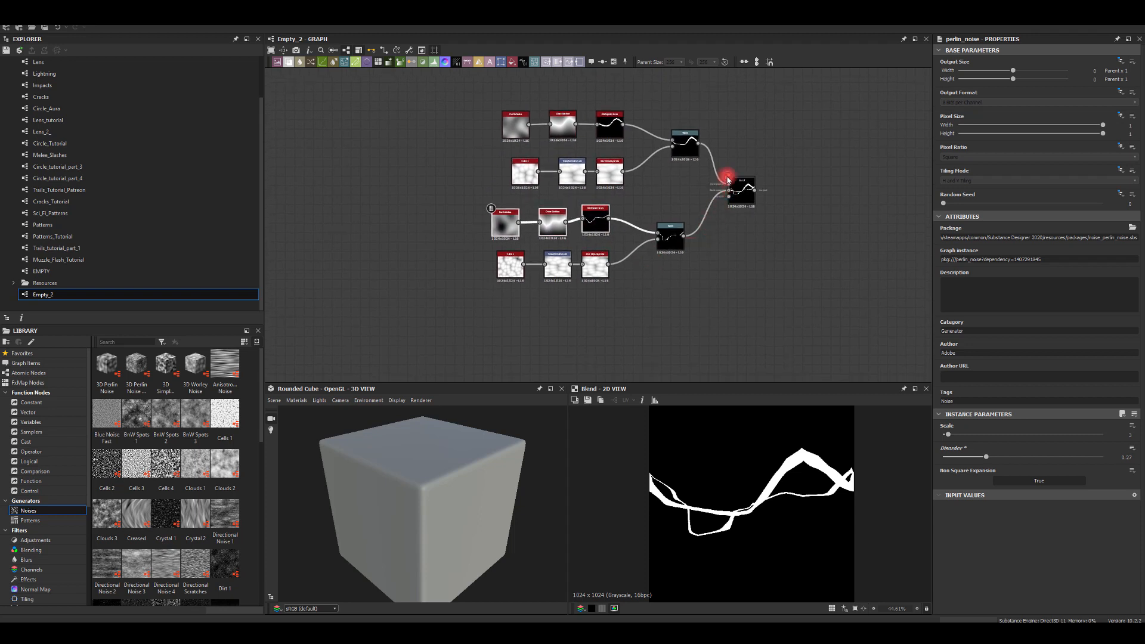
click(668, 142)
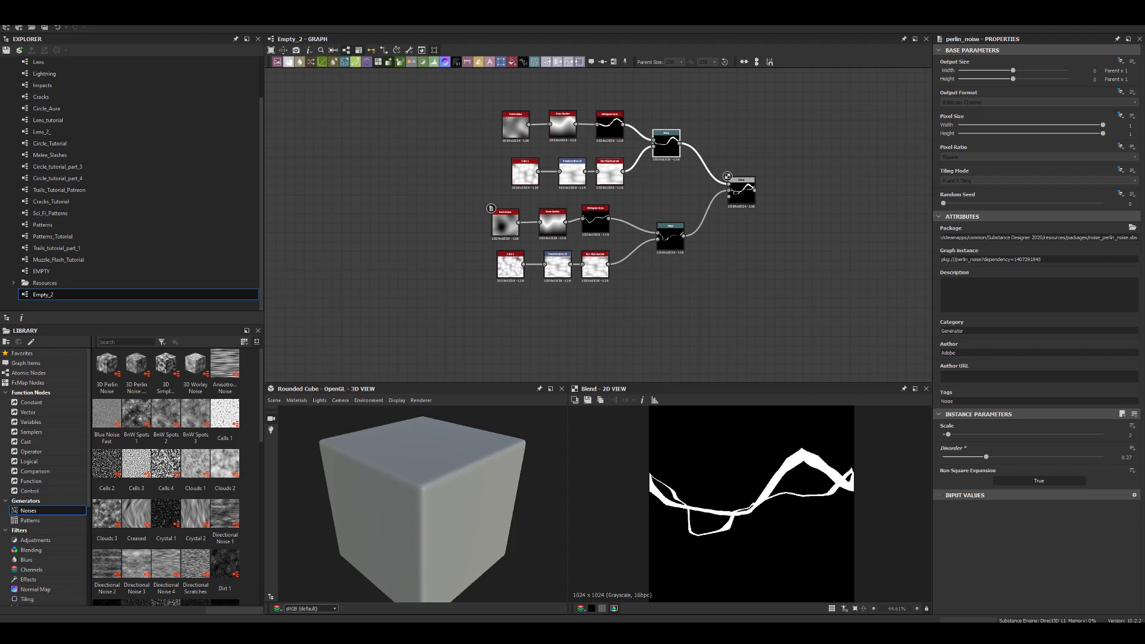
Step: Add a Shape node in the empty area below both line branches and reduce its Y size to about 0.16
scroll(516, 217, up, 5)
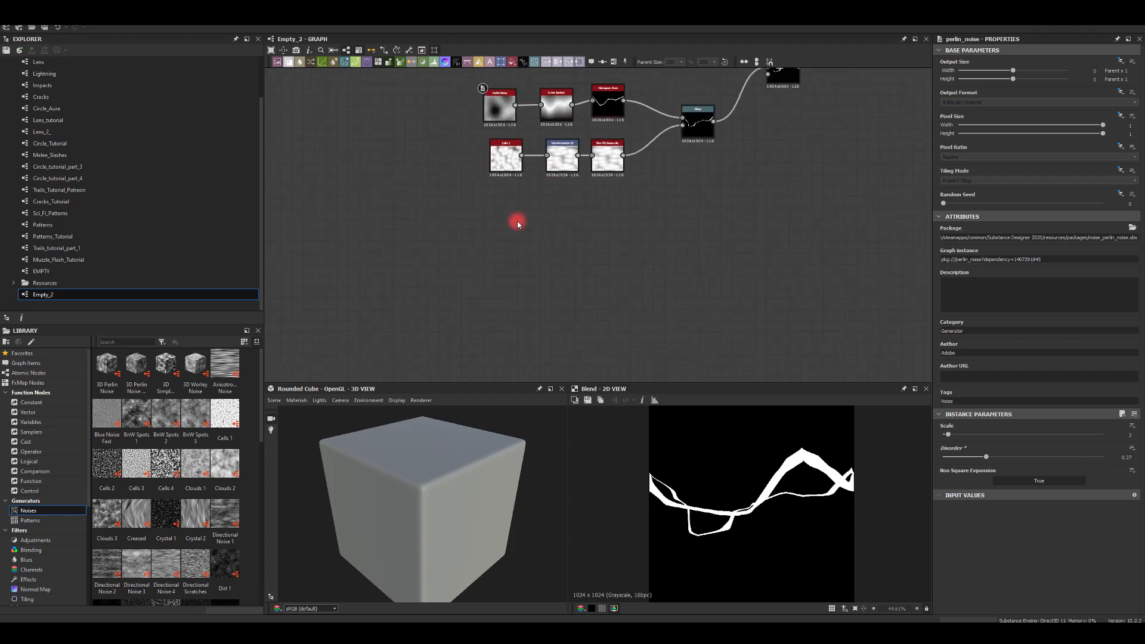
key(space)
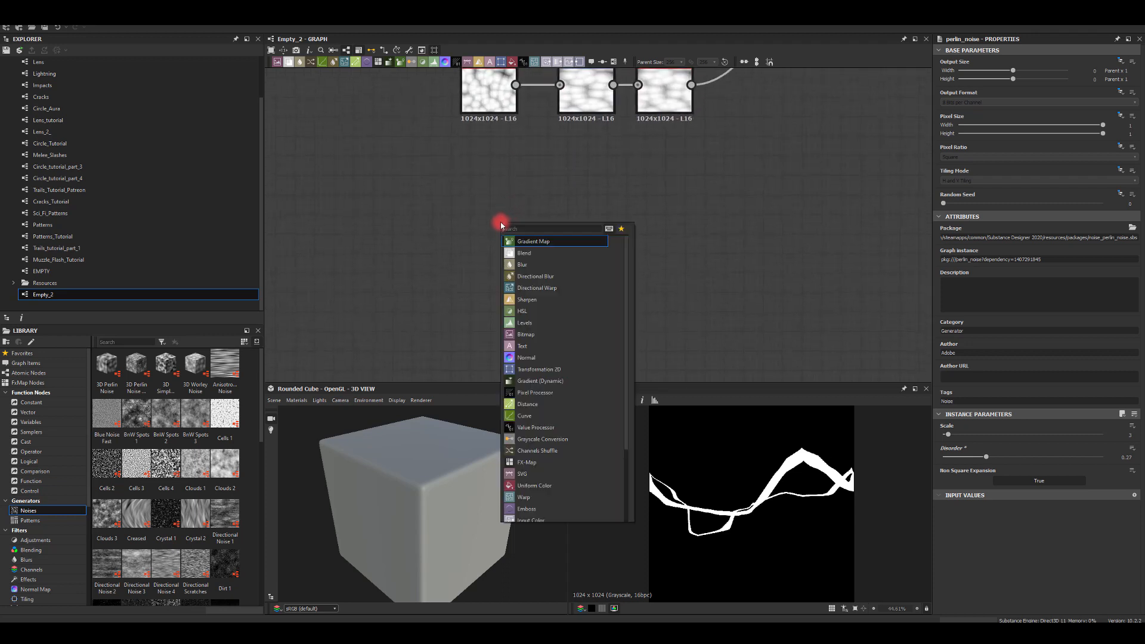
text(sha)
click(523, 253)
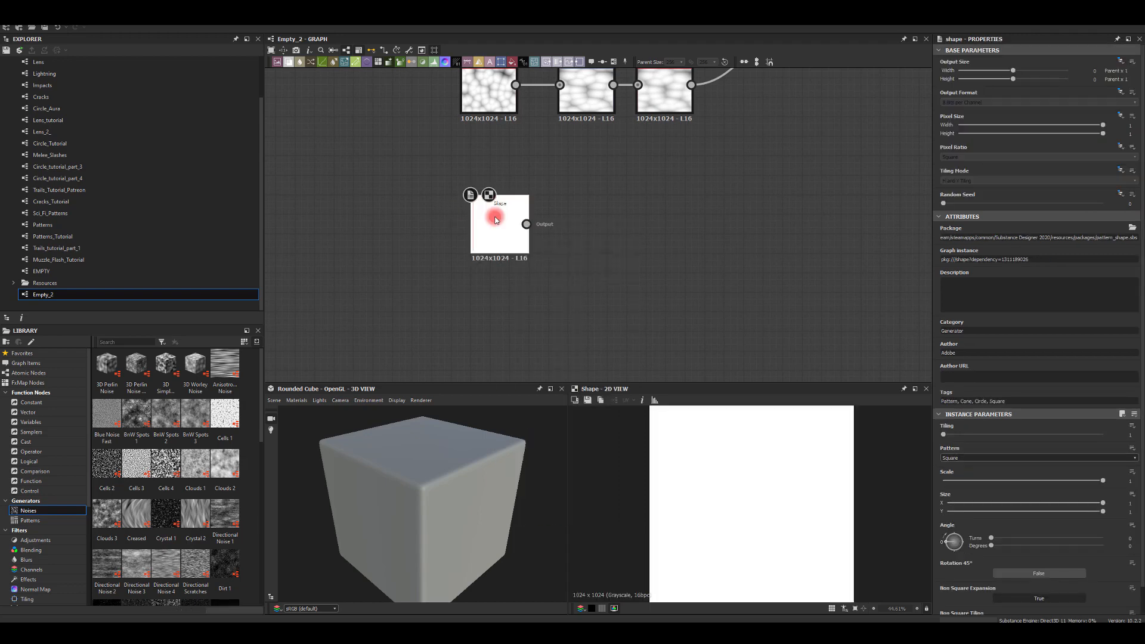
drag(495, 220, 482, 218)
drag(1103, 510, 971, 512)
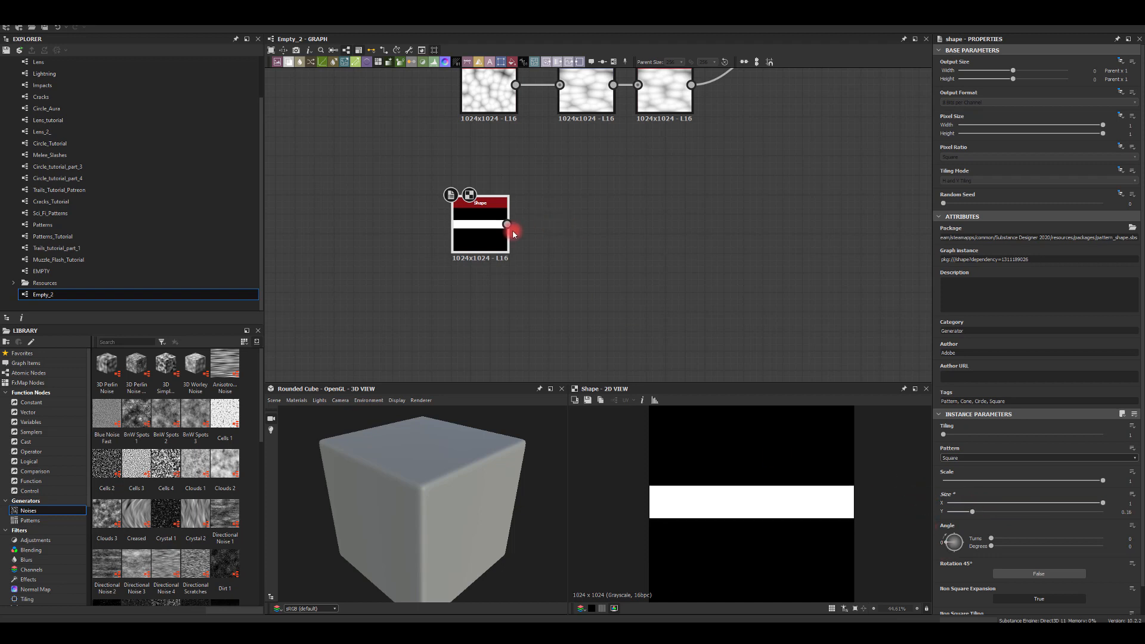
Step: Feed the Shape into a Transformation 2D node placed close beside it and raise its output width by one step to 2048
drag(506, 224, 590, 228)
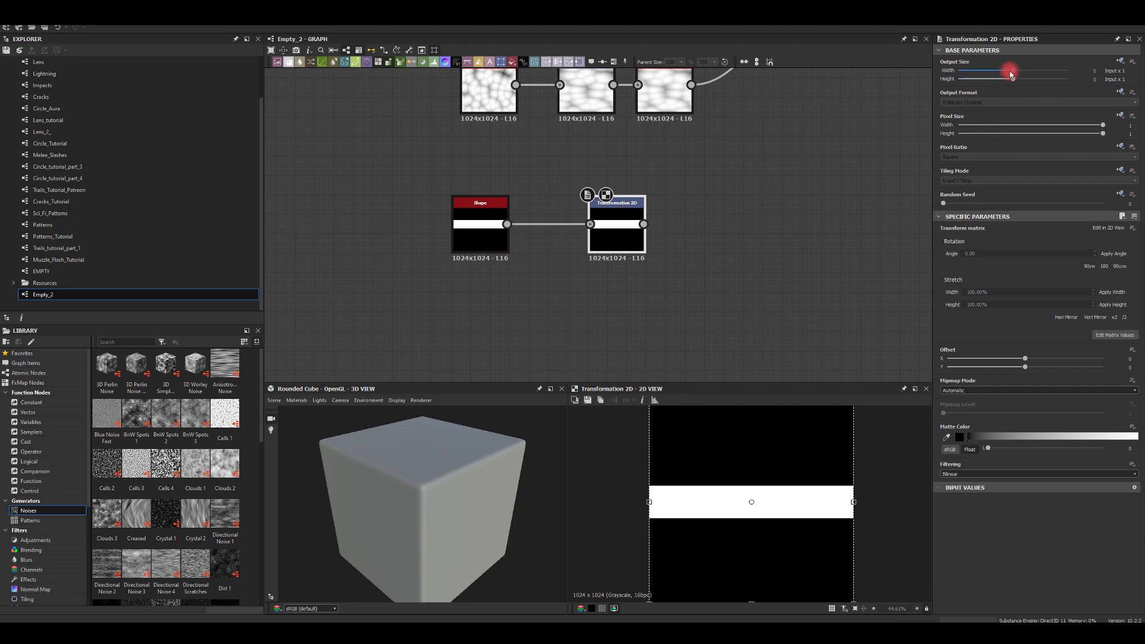
drag(1015, 71, 1017, 70)
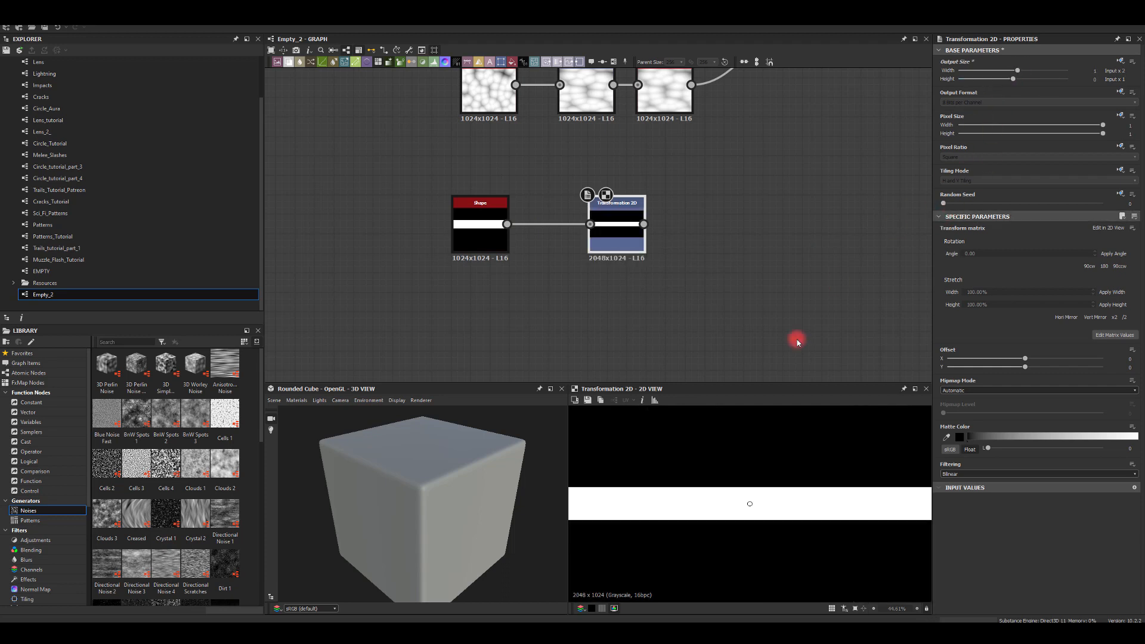
scroll(722, 500, up, 2)
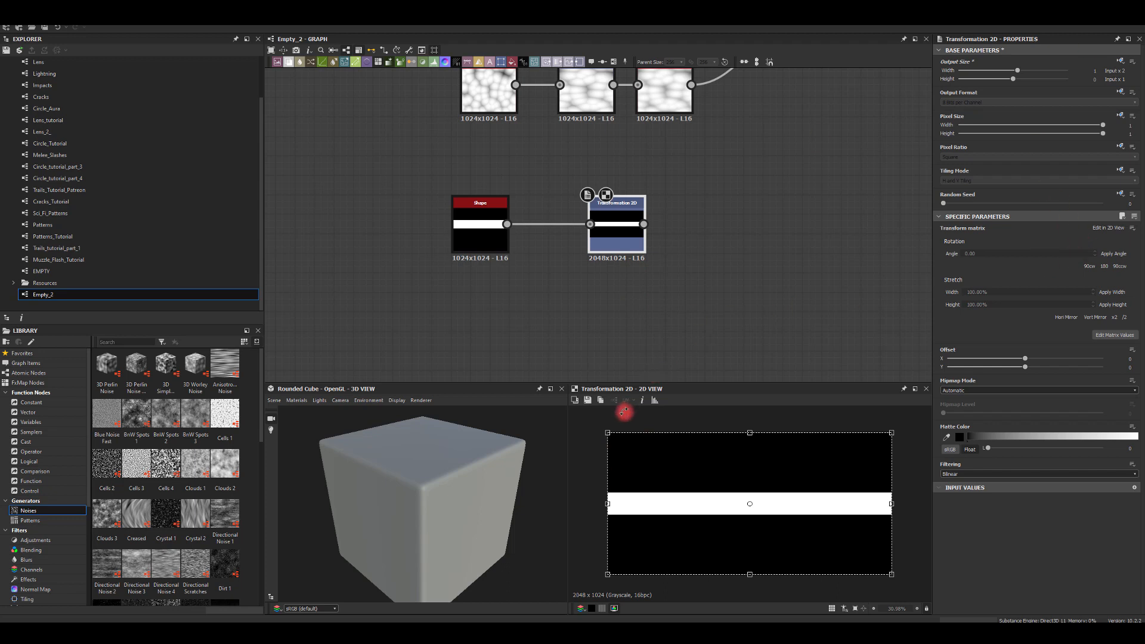
drag(611, 232, 561, 237)
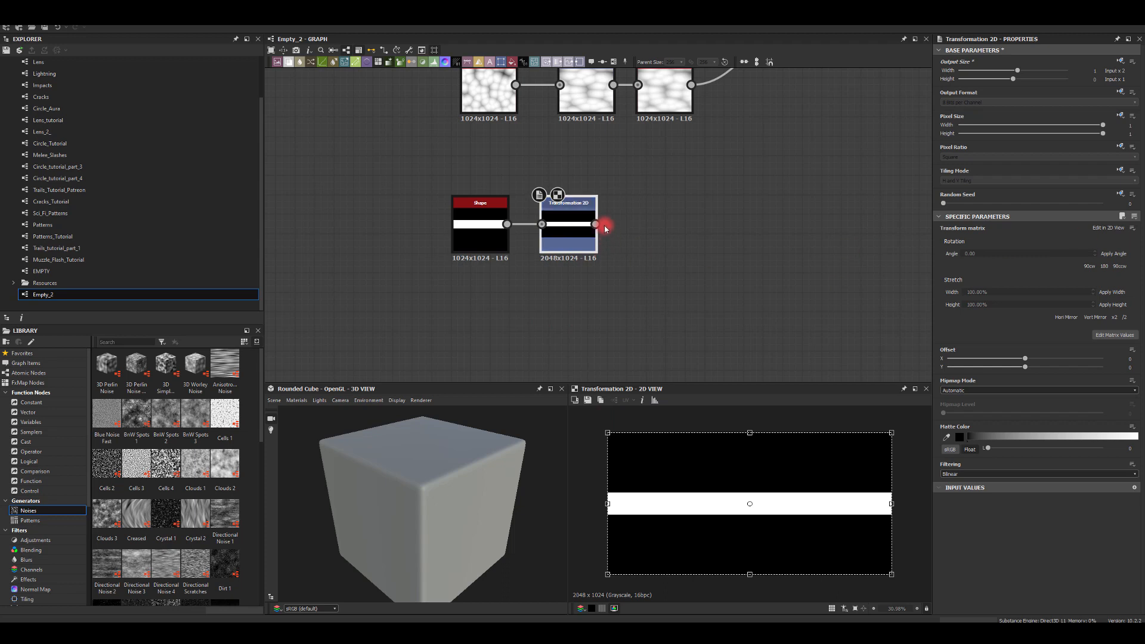
Step: Add a Warp after the Transformation 2D, connect a new Cells 1 noise to its gradient input, and preview the Warp
drag(606, 228, 647, 242)
text(wa)
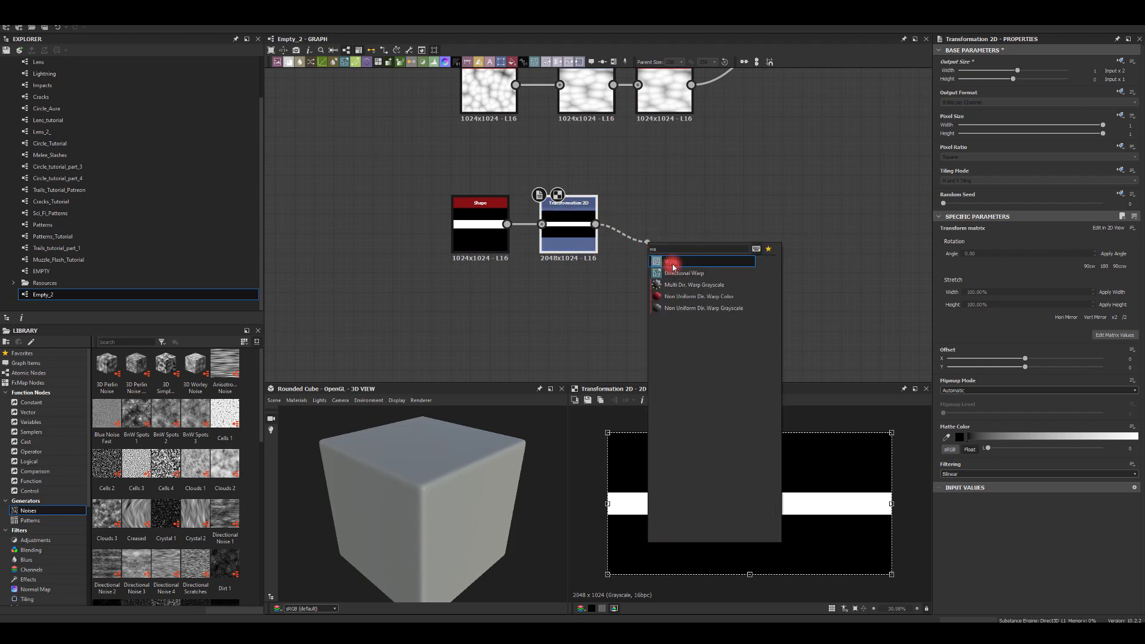
click(672, 266)
key(space)
text(ce)
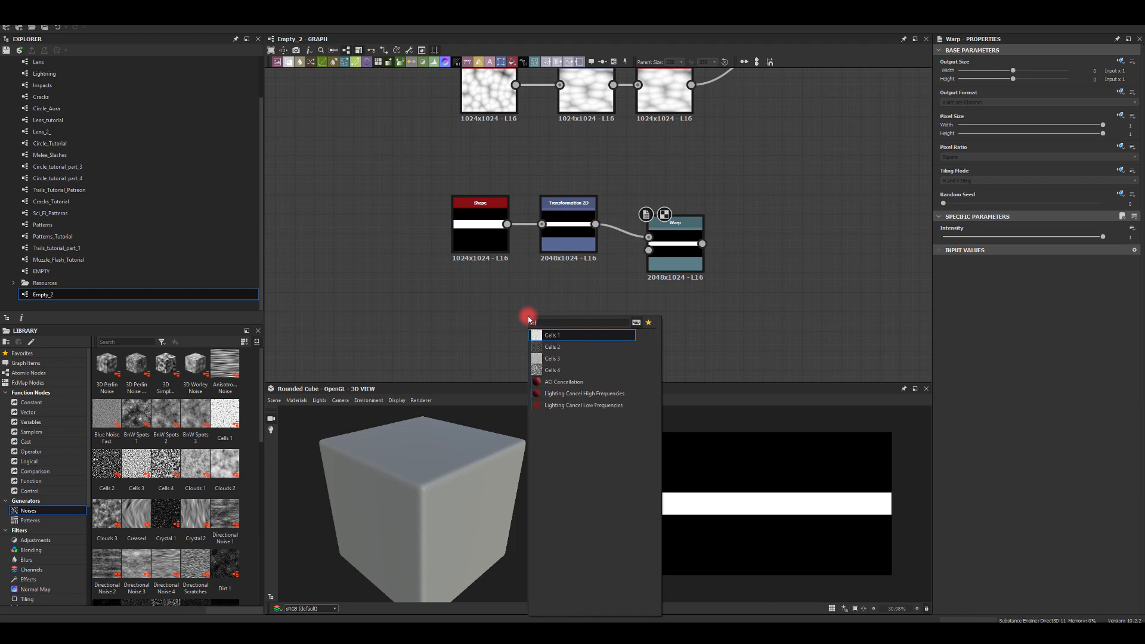
text(ll)
key(Return)
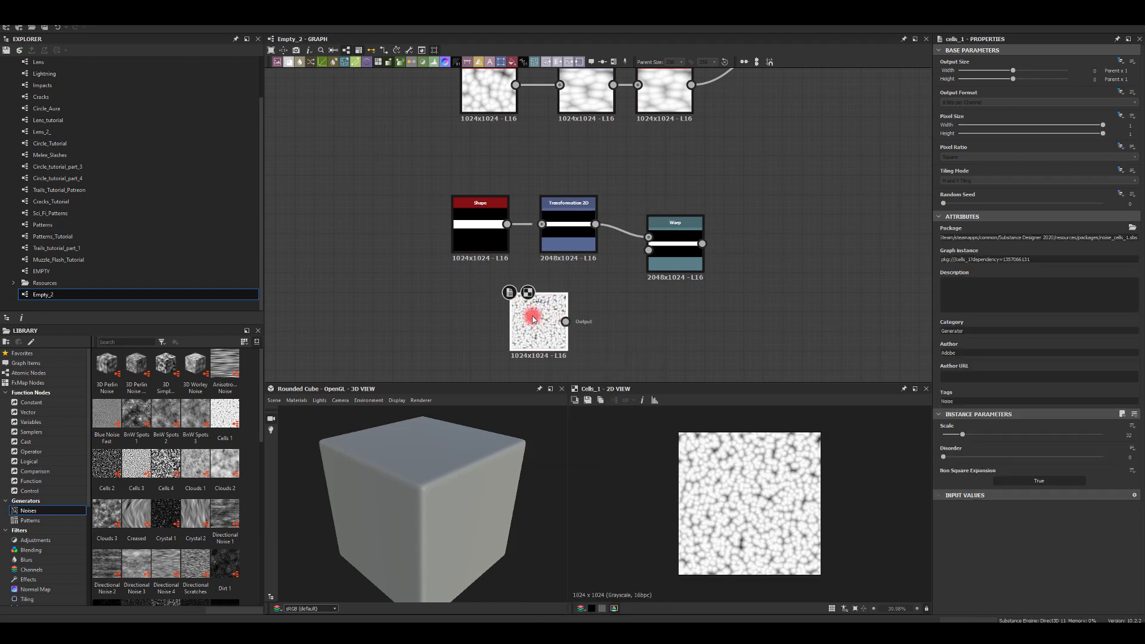
drag(566, 321, 648, 250)
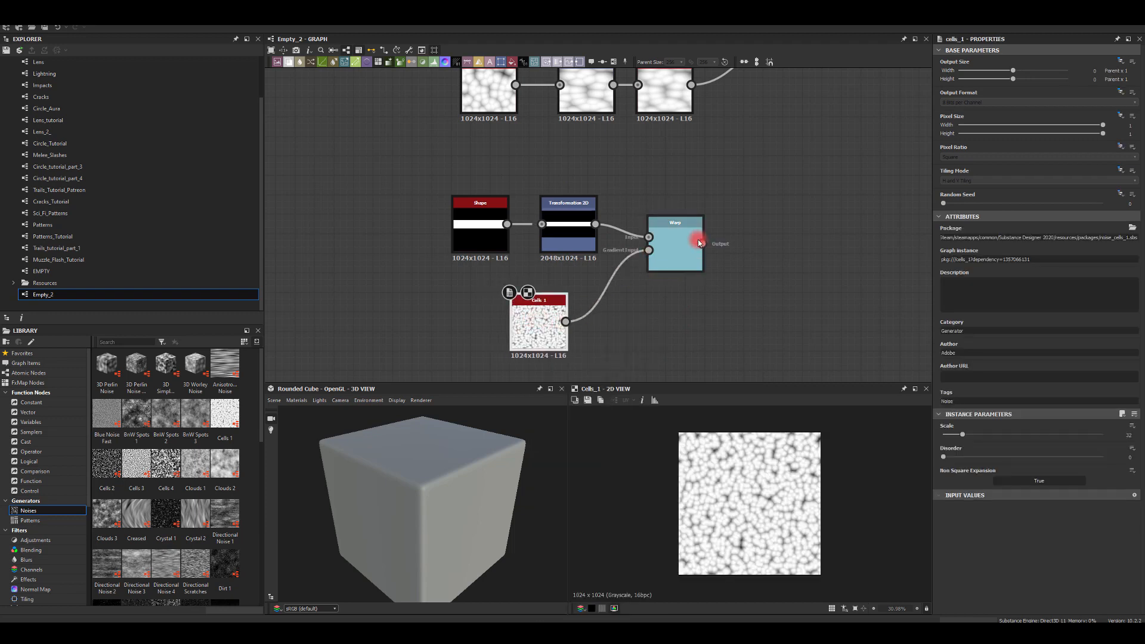
double_click(680, 242)
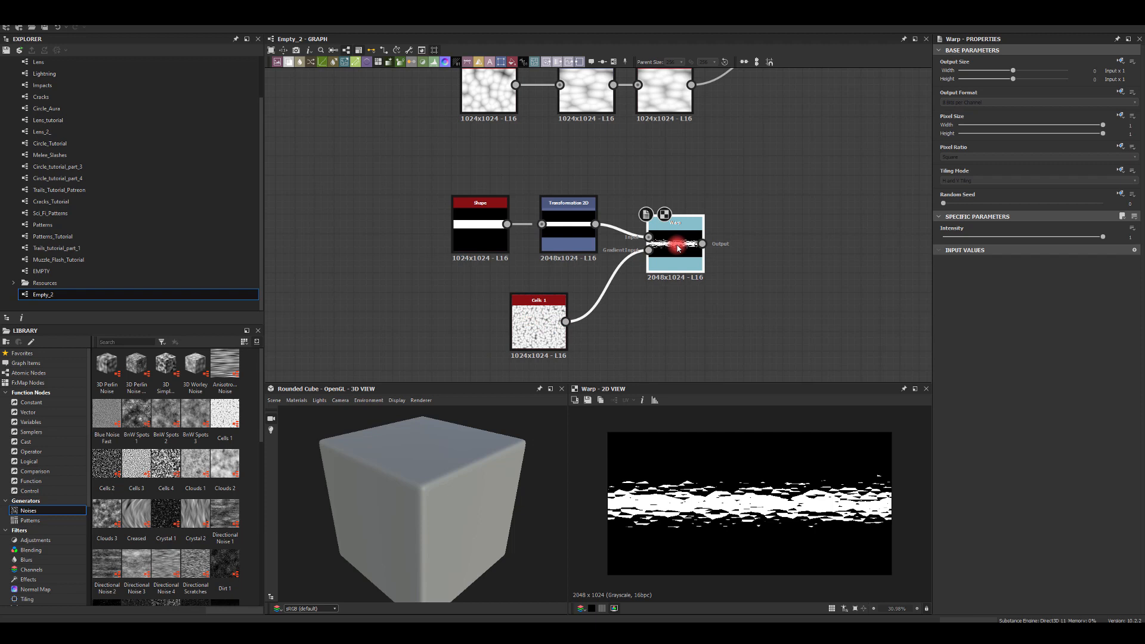
Step: Lower the scale of the new Cells 1 noise to 3
click(527, 333)
click(949, 437)
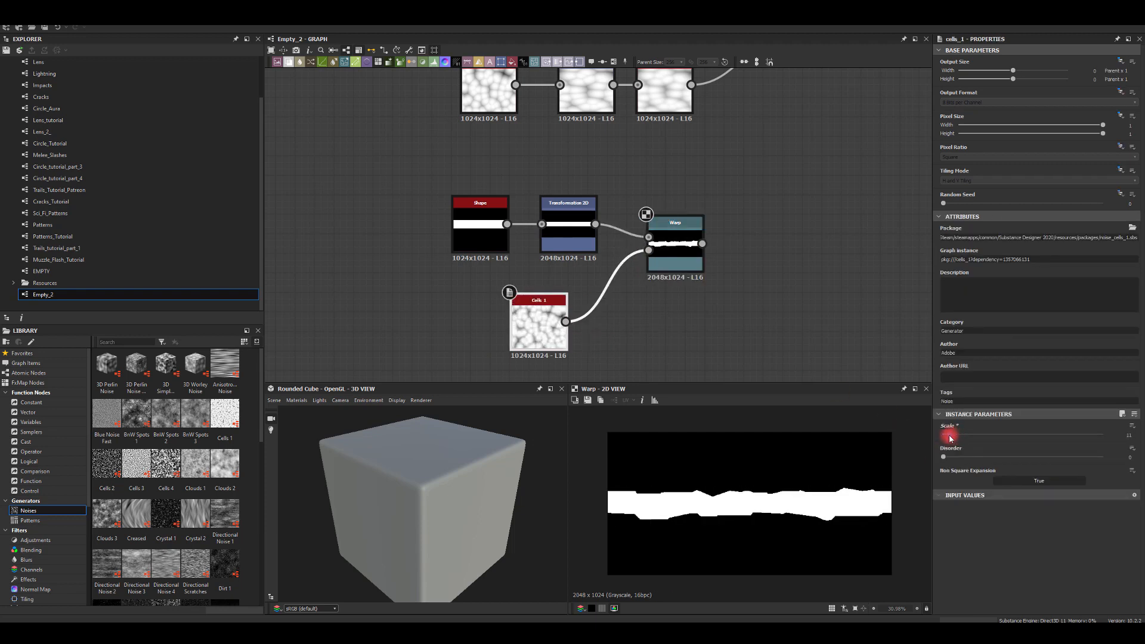
drag(950, 437, 1112, 435)
text(5)
key(Return)
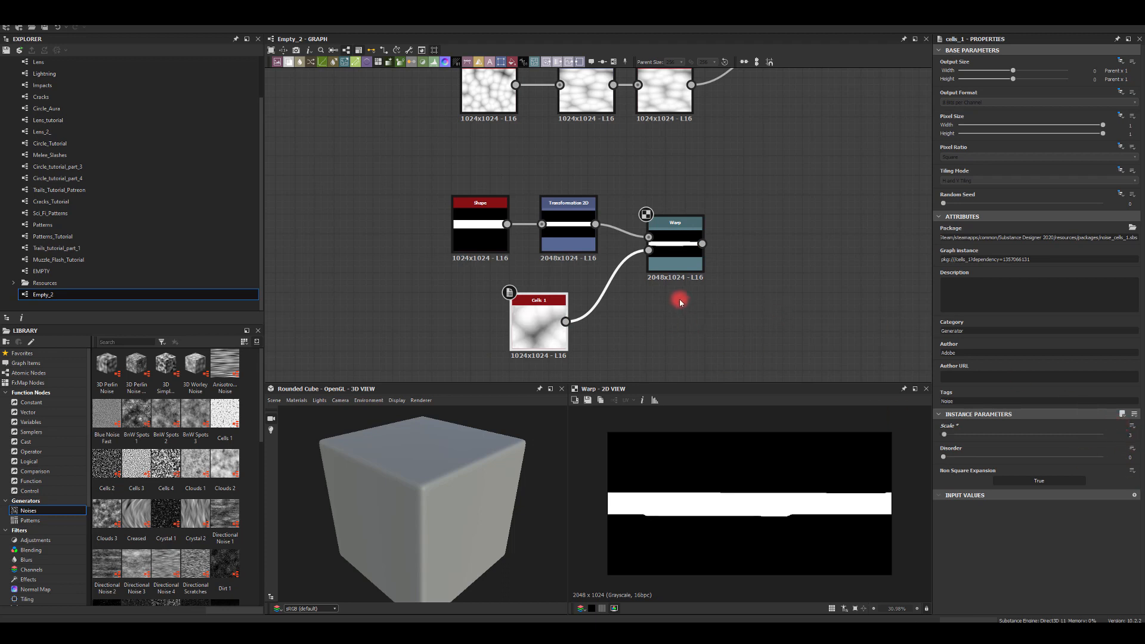
Step: Raise the intensity of the Warp applied to the bar in stages up to 20, checking the distorted shape closely
click(684, 249)
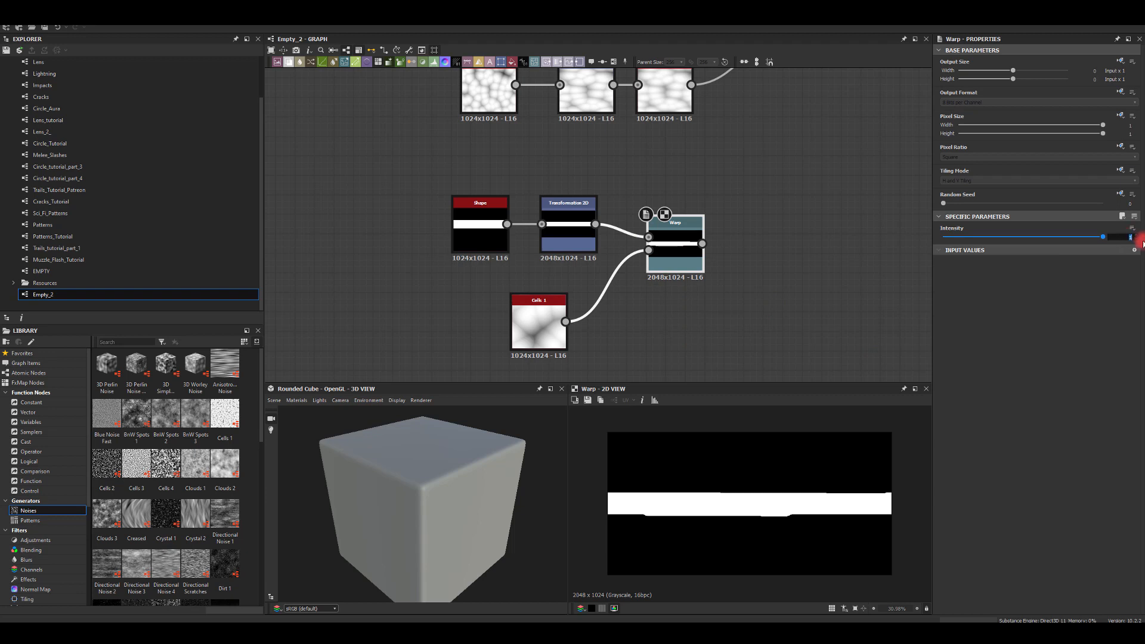
text(5)
key(Return)
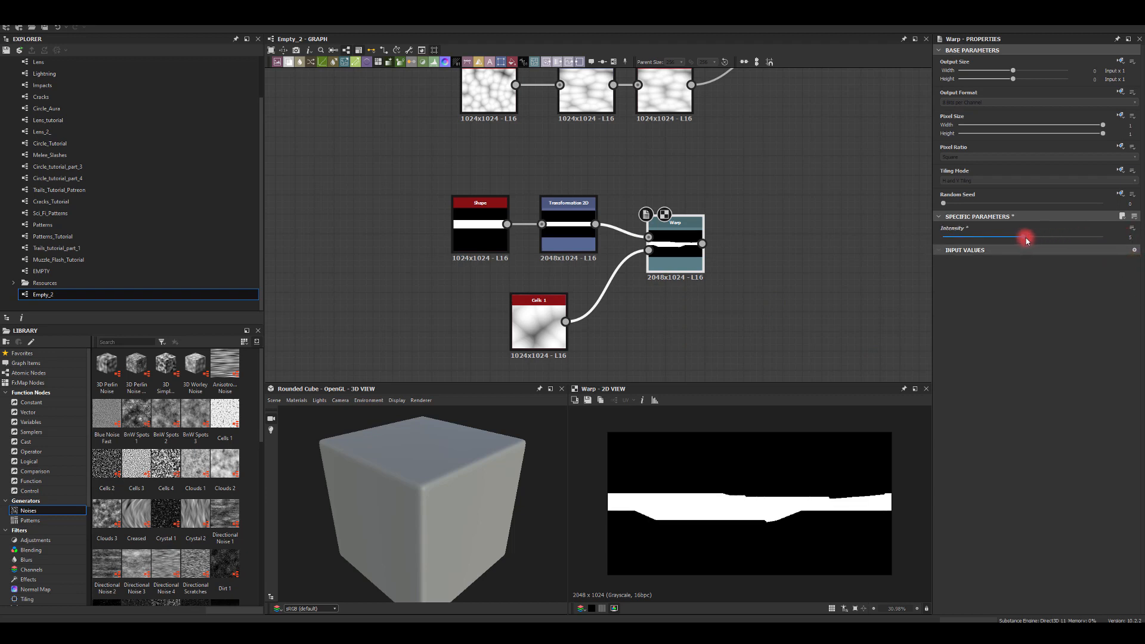
drag(1025, 239, 1116, 241)
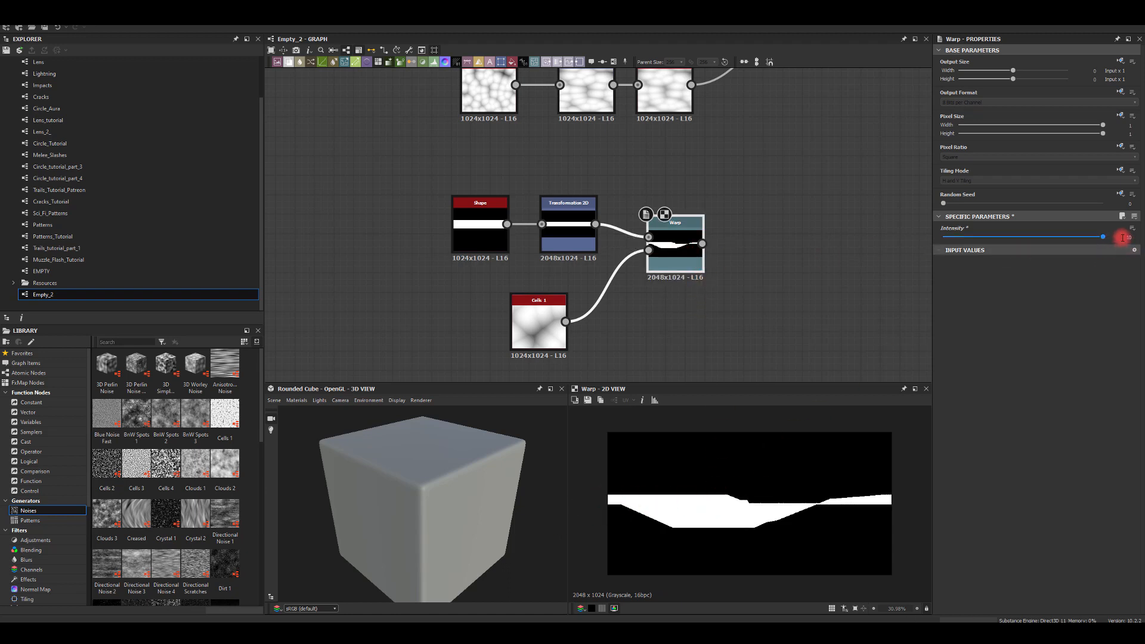
drag(1132, 238, 999, 253)
text(20)
key(Return)
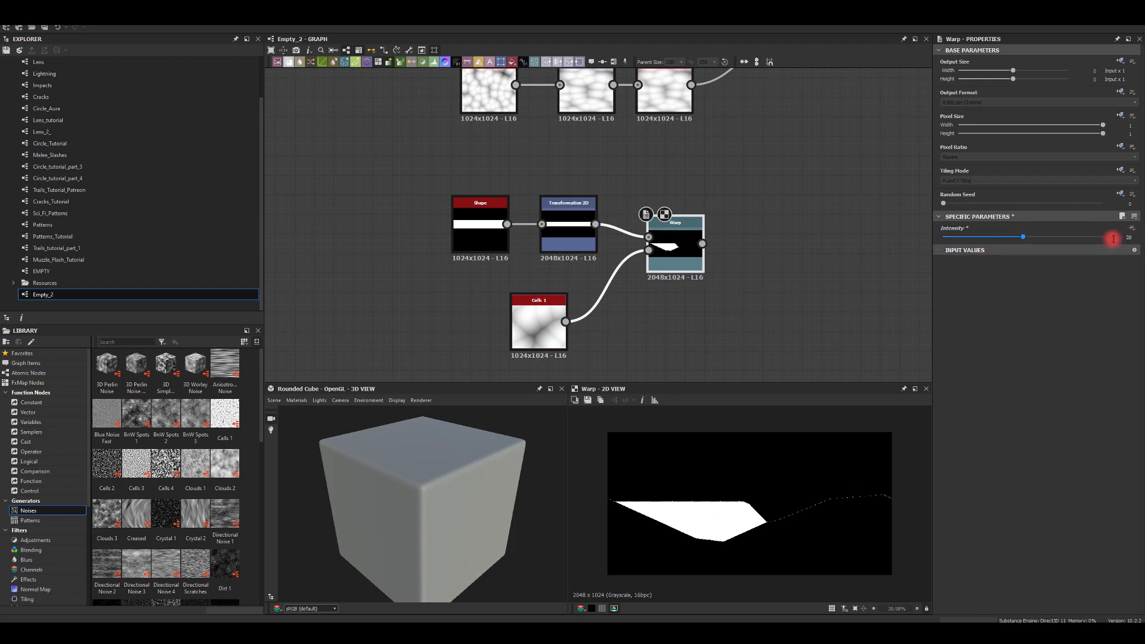
scroll(815, 523, up, 3)
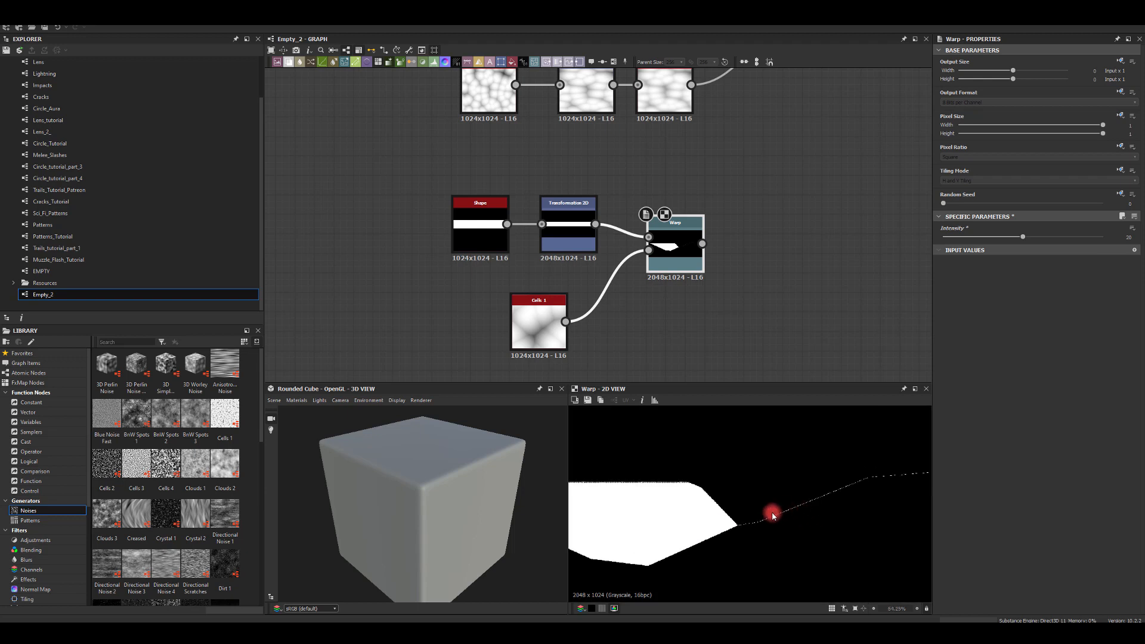
scroll(795, 496, down, 4)
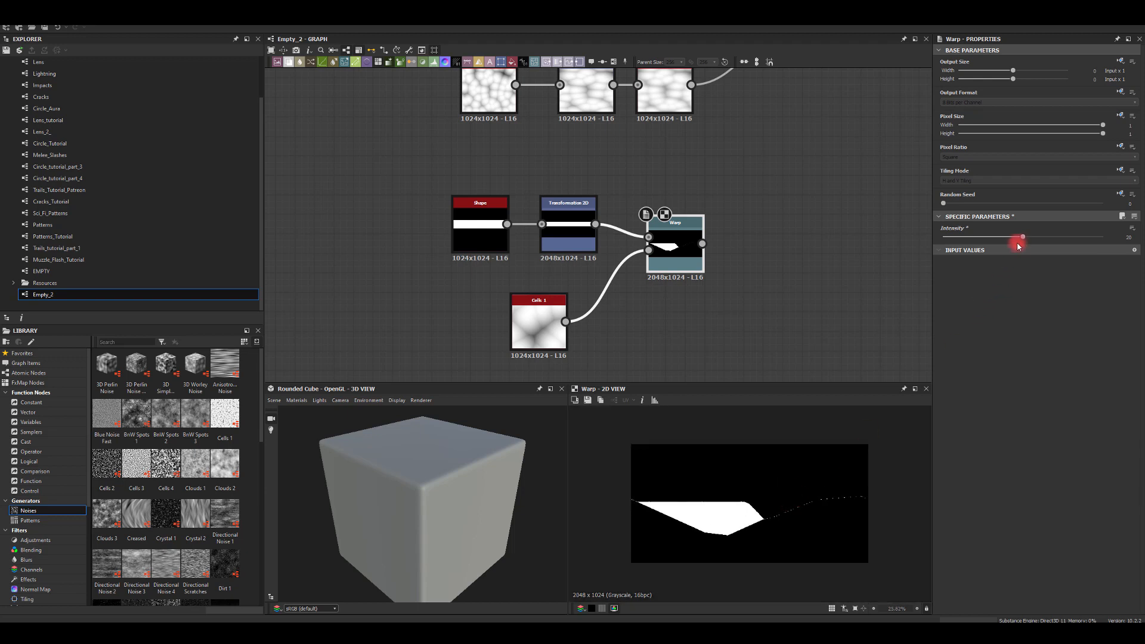
Step: Try a Warp intensity of about 29 with the connected Cells 1 noise's disorder at about 0.34
drag(1023, 241, 1059, 241)
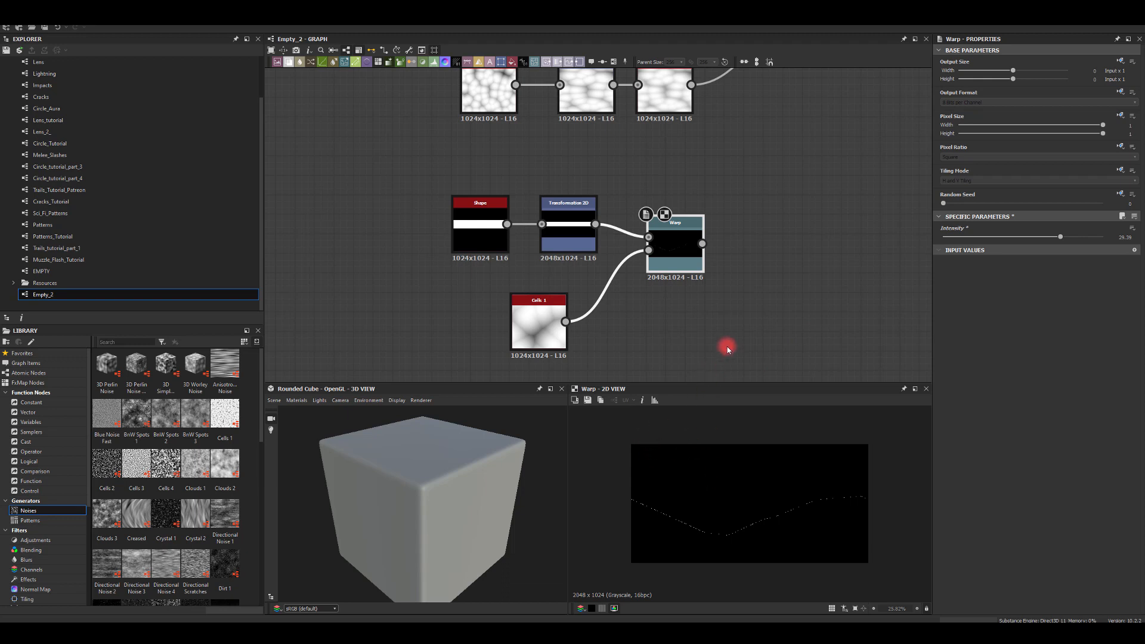
click(508, 327)
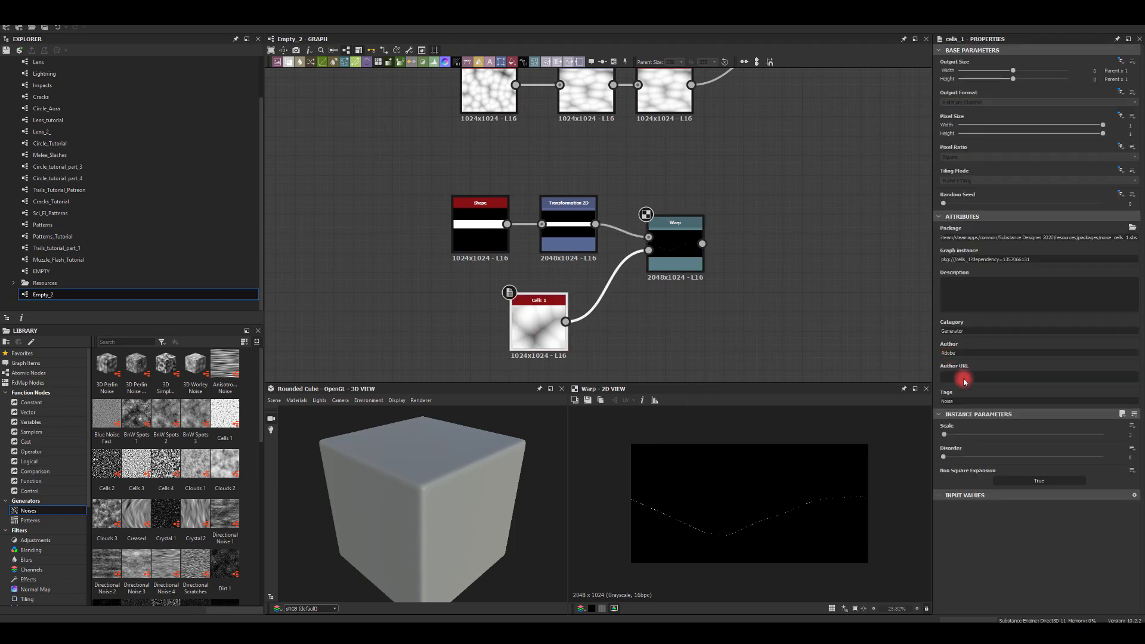
drag(959, 463, 995, 456)
Step: Lower the bar Warp's intensity and bring the connected Cells 1 noise's disorder back to 0
click(684, 267)
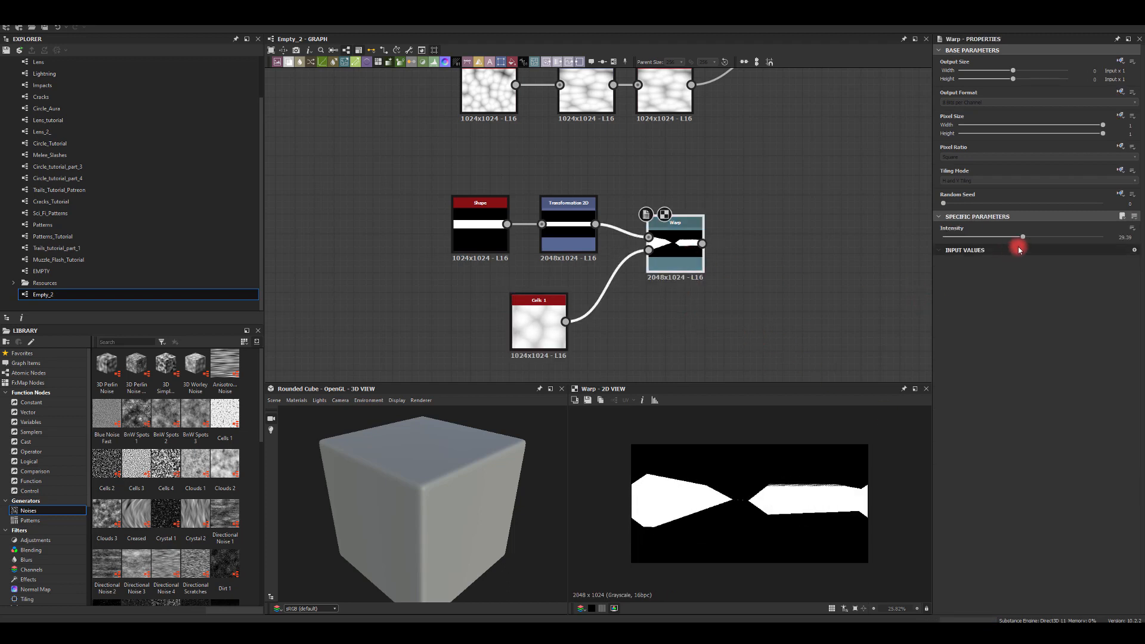
mouse_move(1018, 237)
mouse_down()
mouse_move(1124, 237)
mouse_move(930, 257)
mouse_move(1009, 260)
mouse_move(947, 250)
mouse_move(996, 245)
mouse_up()
click(542, 334)
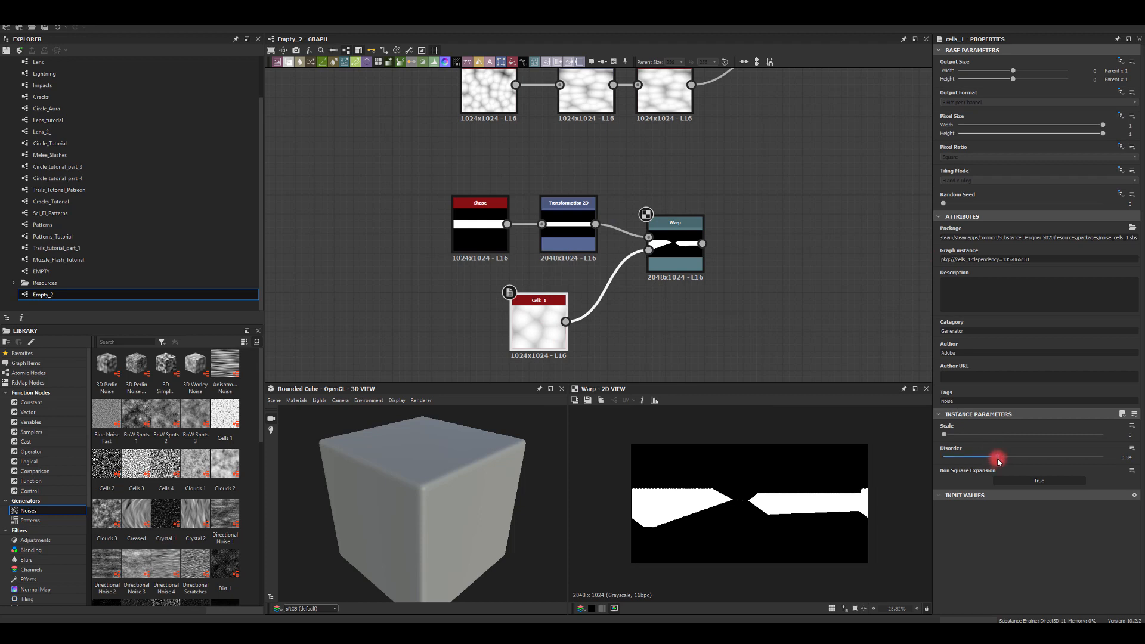
drag(999, 461, 901, 505)
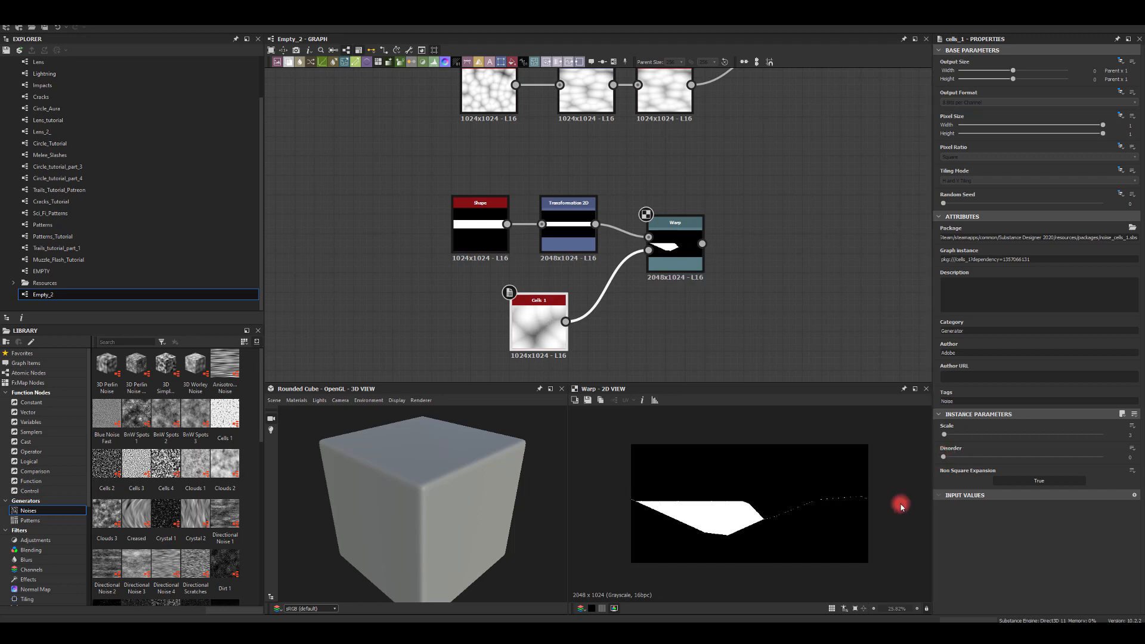
Step: Try a Warp intensity of about 29 or more on the bar, with a higher scale on the connected Cells 1 noise
click(689, 244)
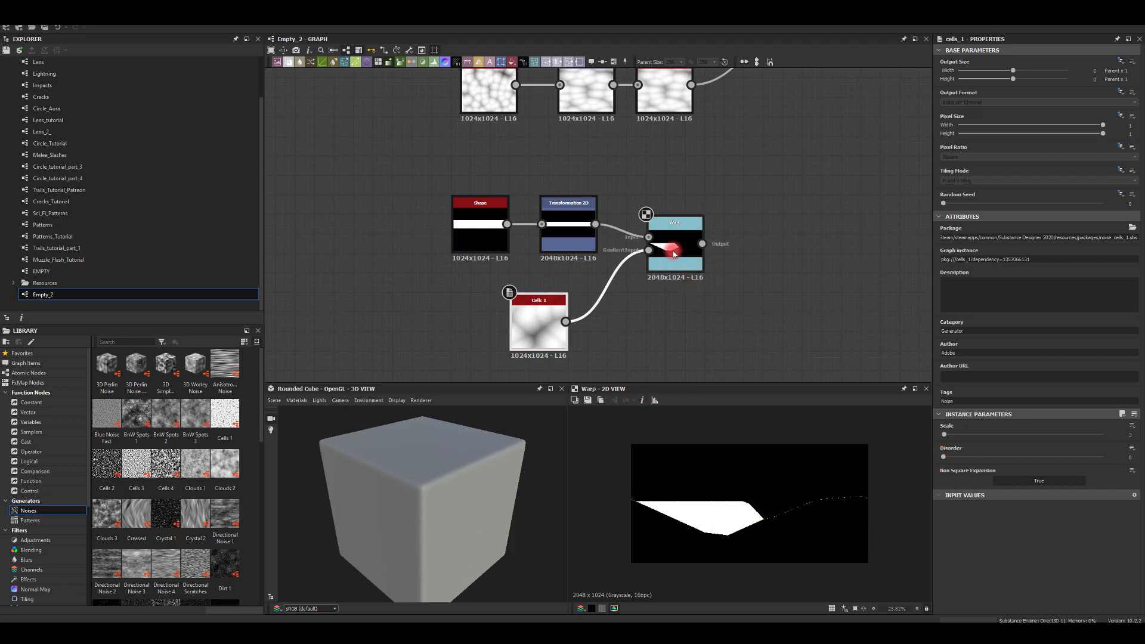
drag(997, 236, 1063, 245)
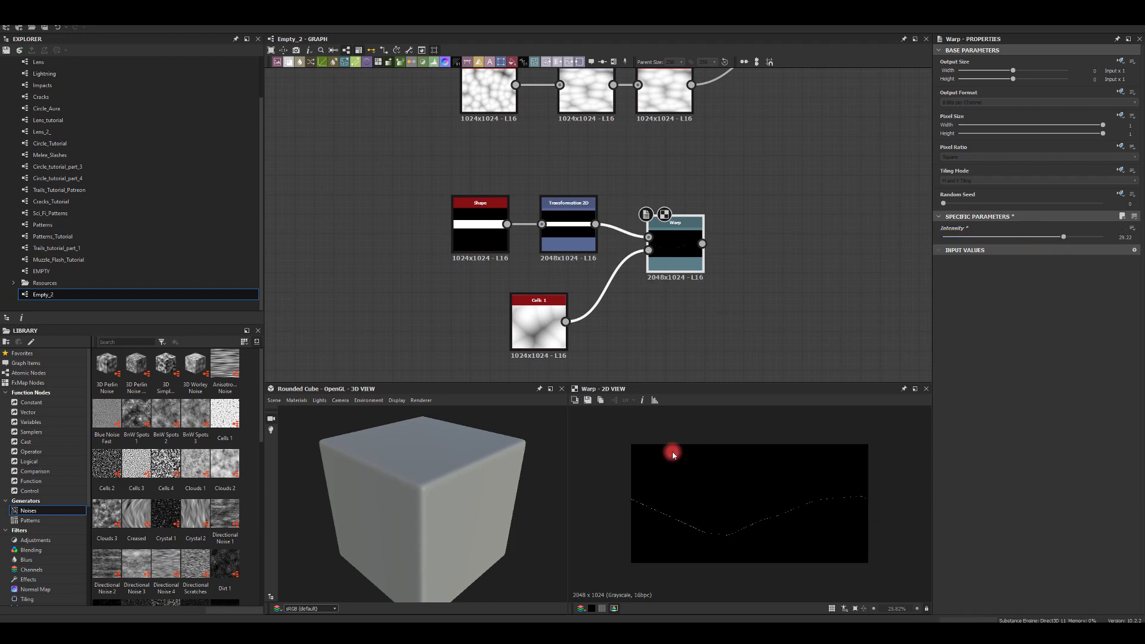
click(536, 320)
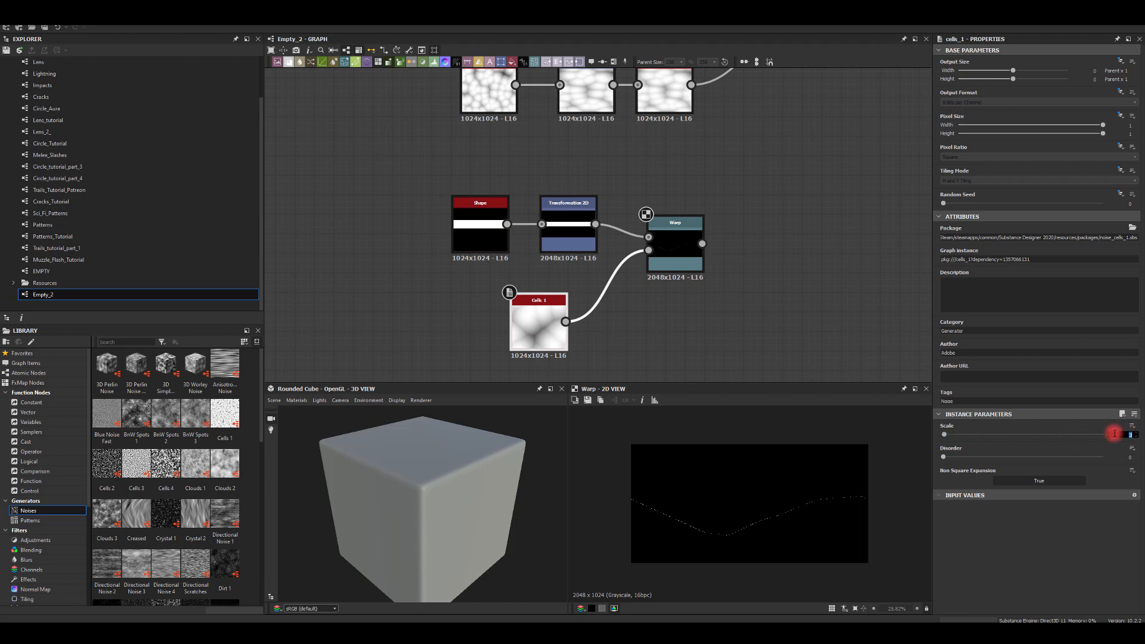
click(671, 238)
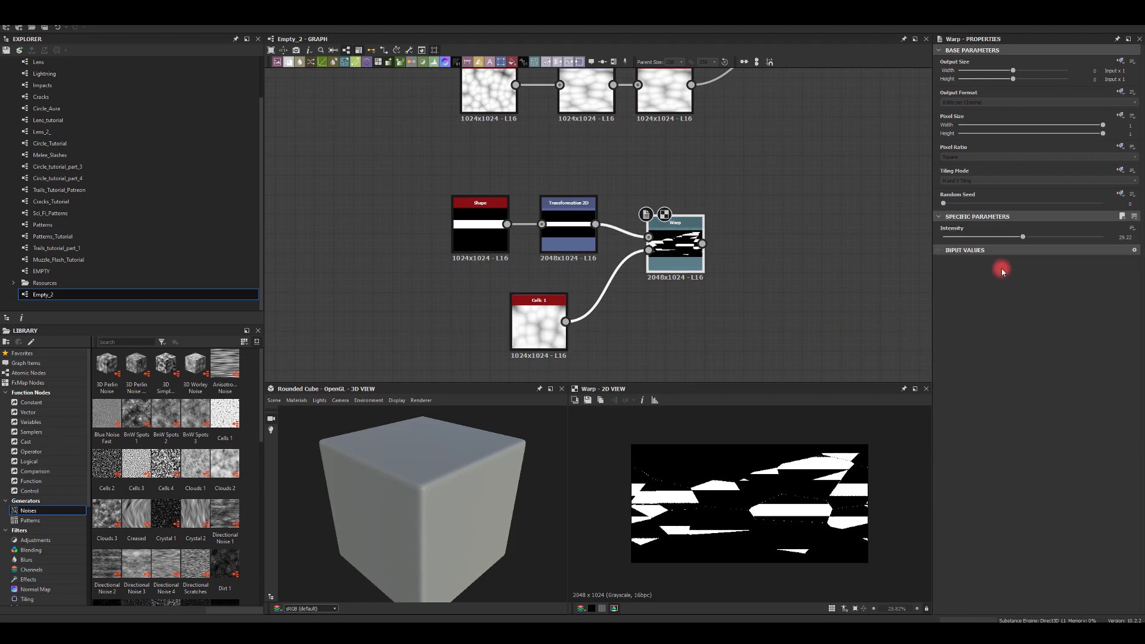
mouse_move(1018, 238)
mouse_down()
mouse_move(988, 242)
mouse_move(1071, 247)
mouse_move(1032, 244)
mouse_up()
Step: Set the connected Cells 1 noise's scale to 4 and lower the bar Warp's intensity to about 14.6
click(544, 318)
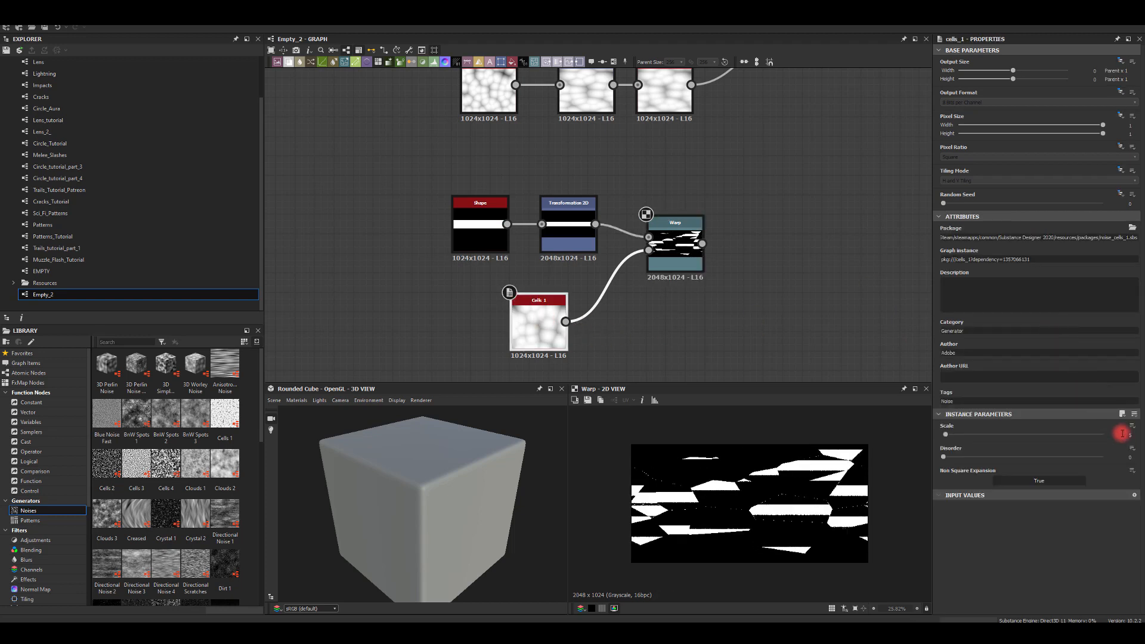
click(840, 402)
click(668, 263)
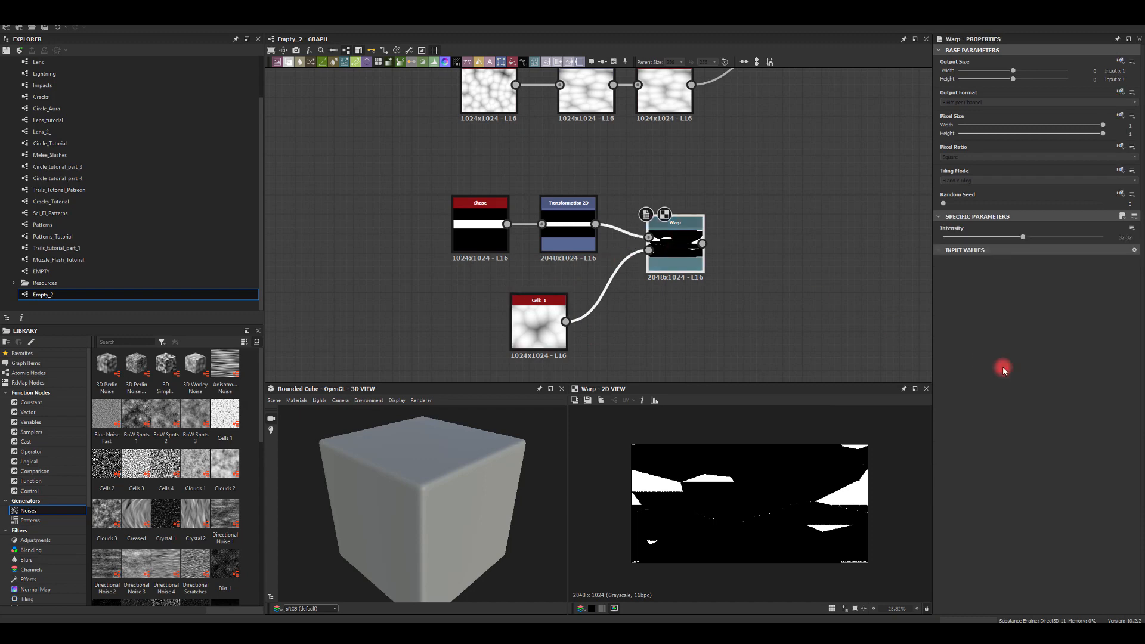
drag(1012, 235, 981, 238)
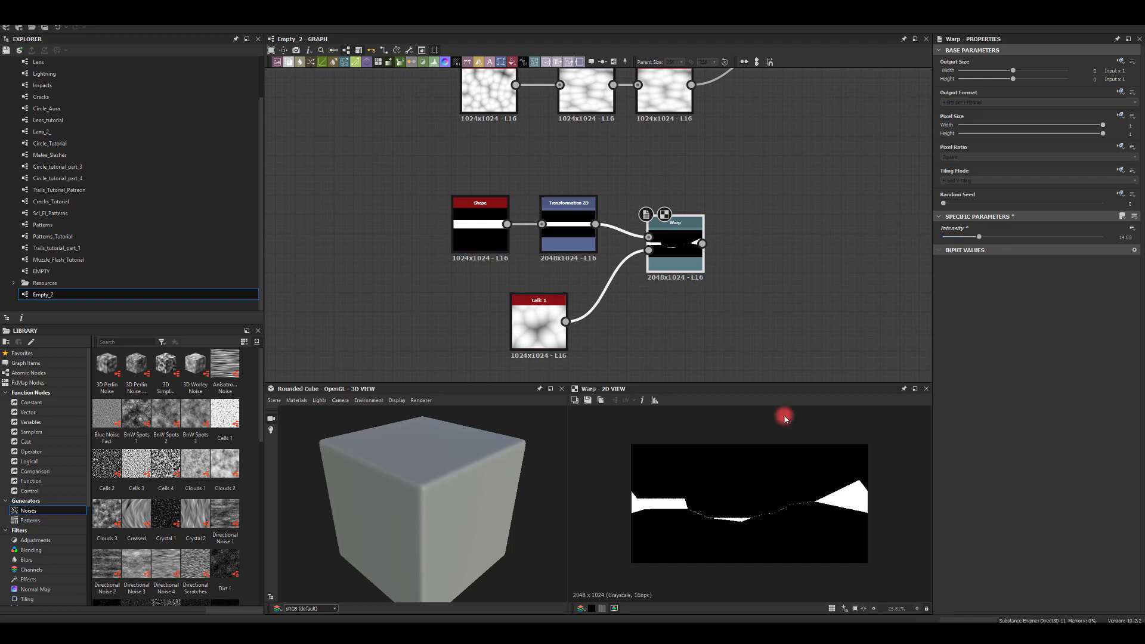
Step: Raise the connected Cells 1 noise's disorder to 0.27 and set the bar Warp's intensity to 17.57
click(512, 344)
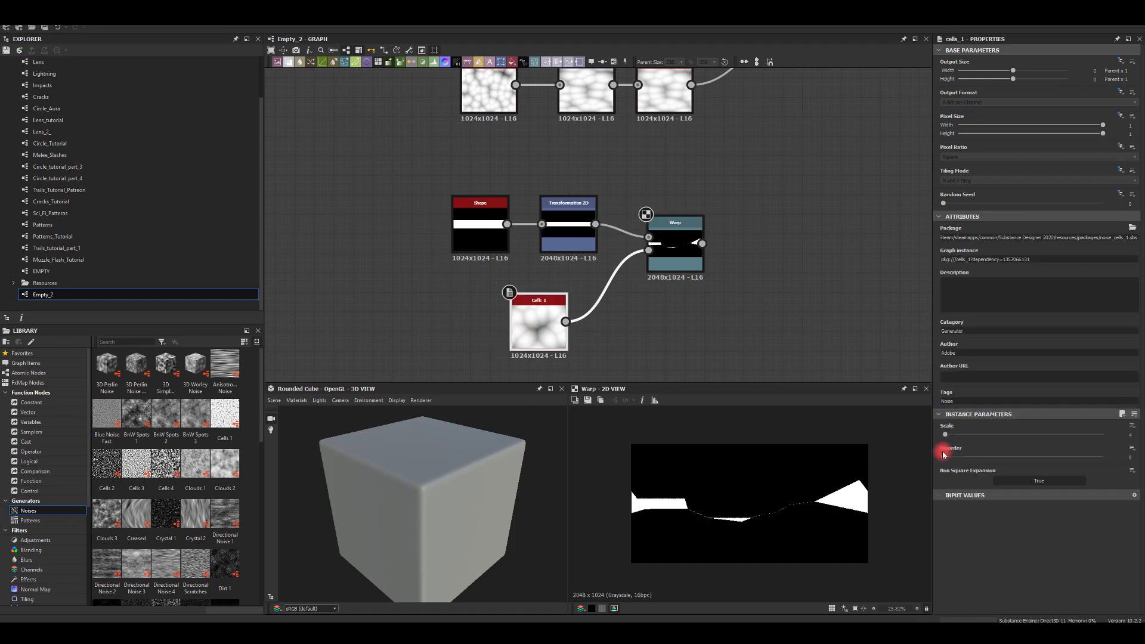
drag(945, 458, 985, 470)
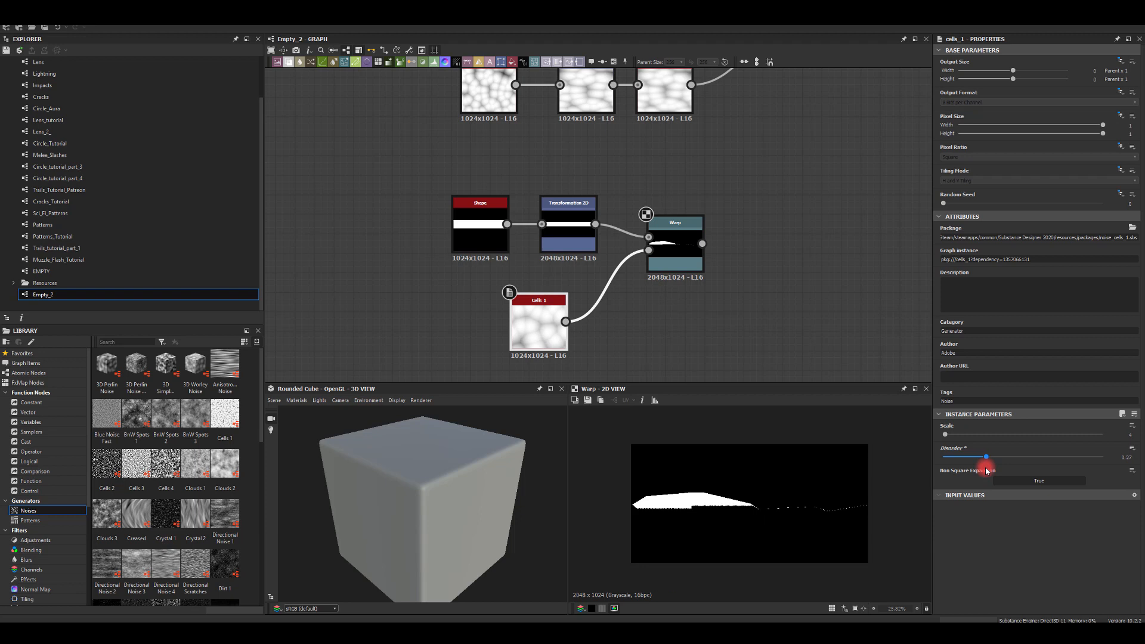
click(671, 244)
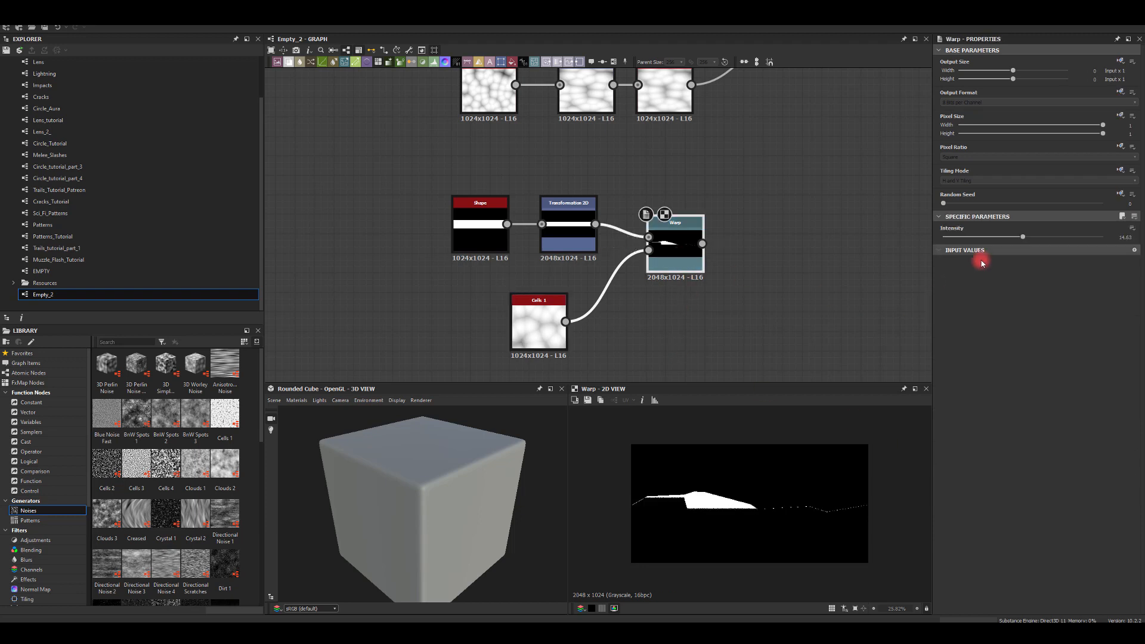
drag(1027, 238, 1039, 241)
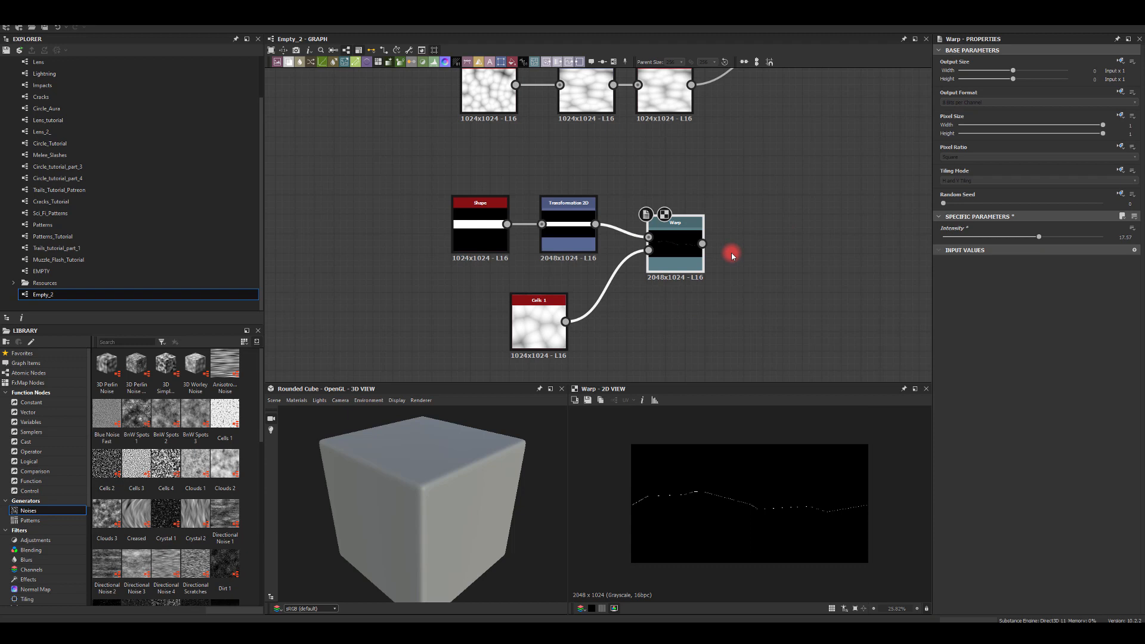
Step: Feed the bar Warp into a new Edge Detect node with Invert set to True and an edge width of about 13.6
drag(659, 241, 640, 260)
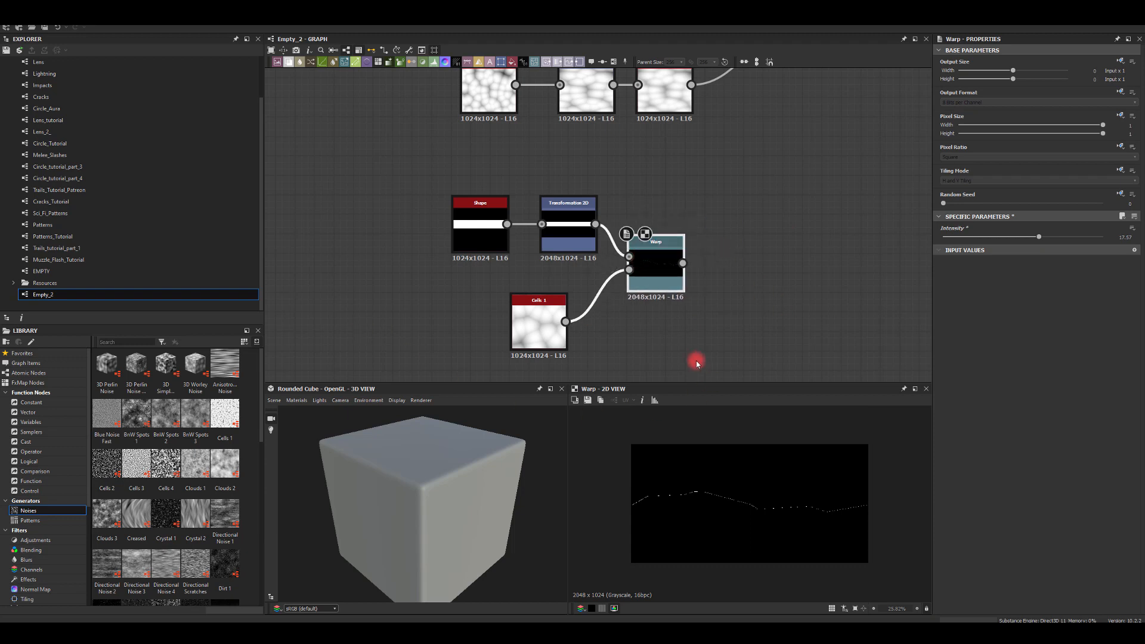
drag(683, 262, 745, 257)
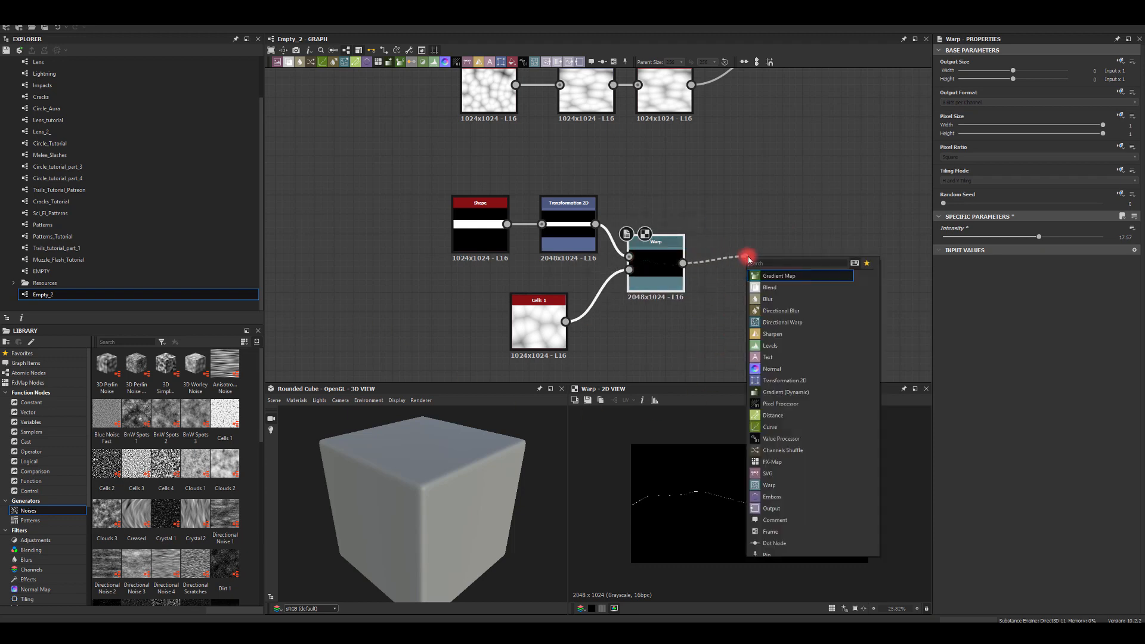
text(ed)
click(769, 275)
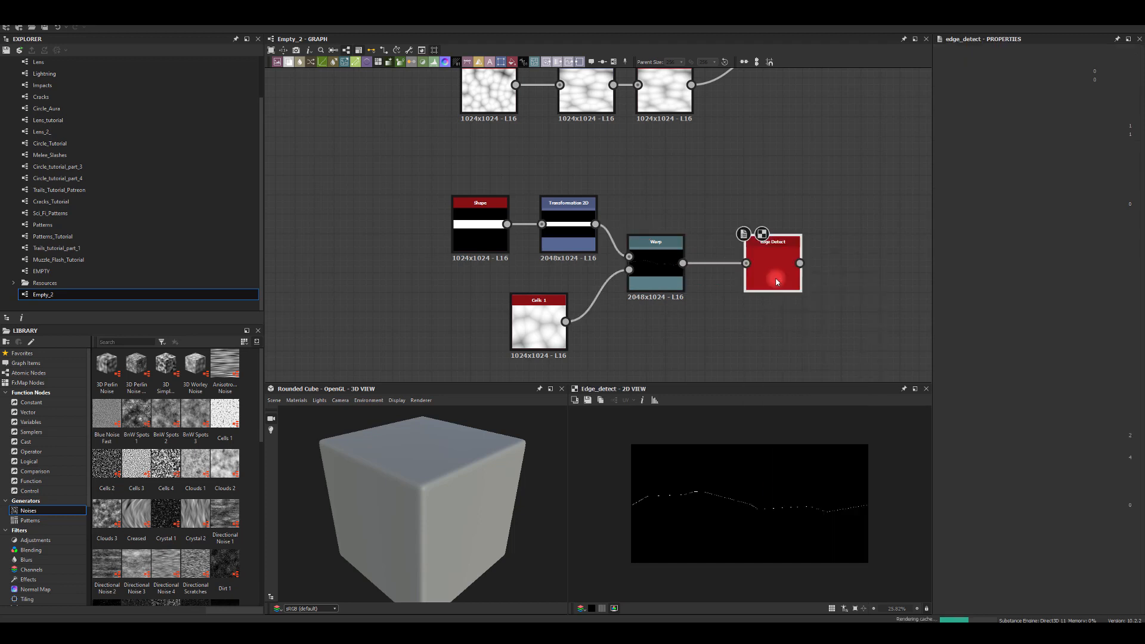
click(1010, 482)
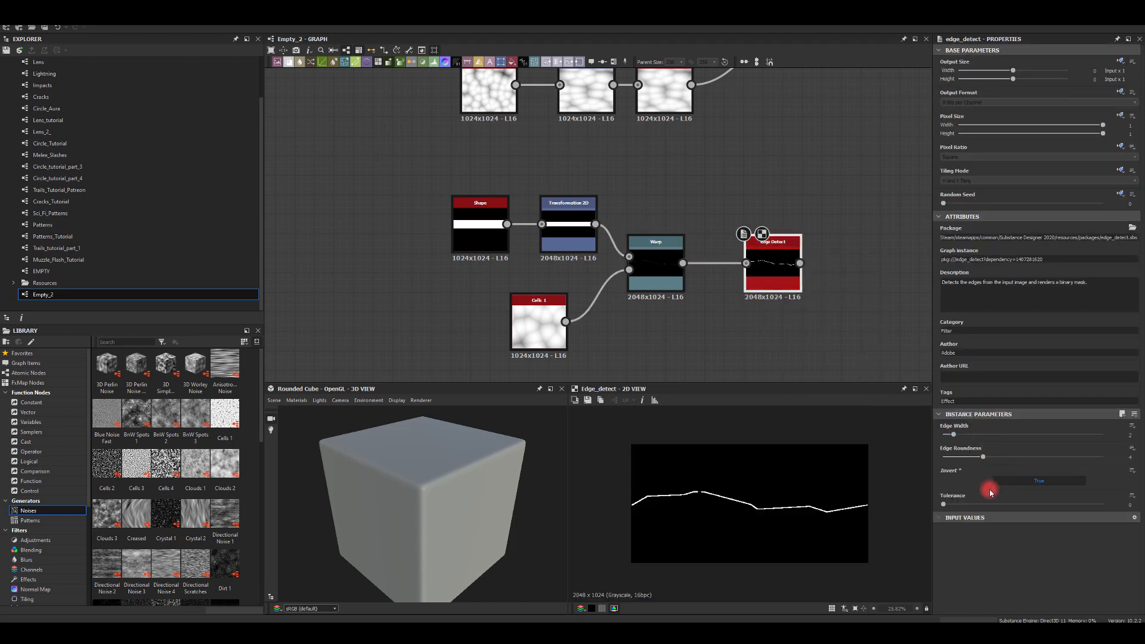
drag(949, 439, 1077, 444)
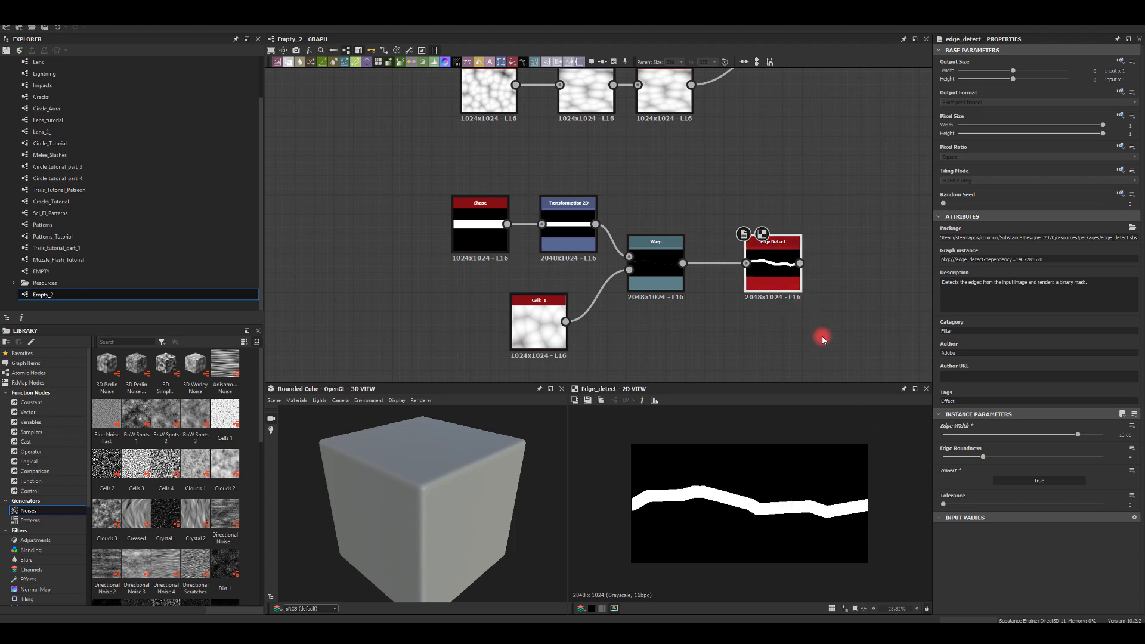
Step: Add a second Warp node fed by the Edge Detect output
middle_drag(822, 338, 742, 319)
drag(718, 243, 816, 257)
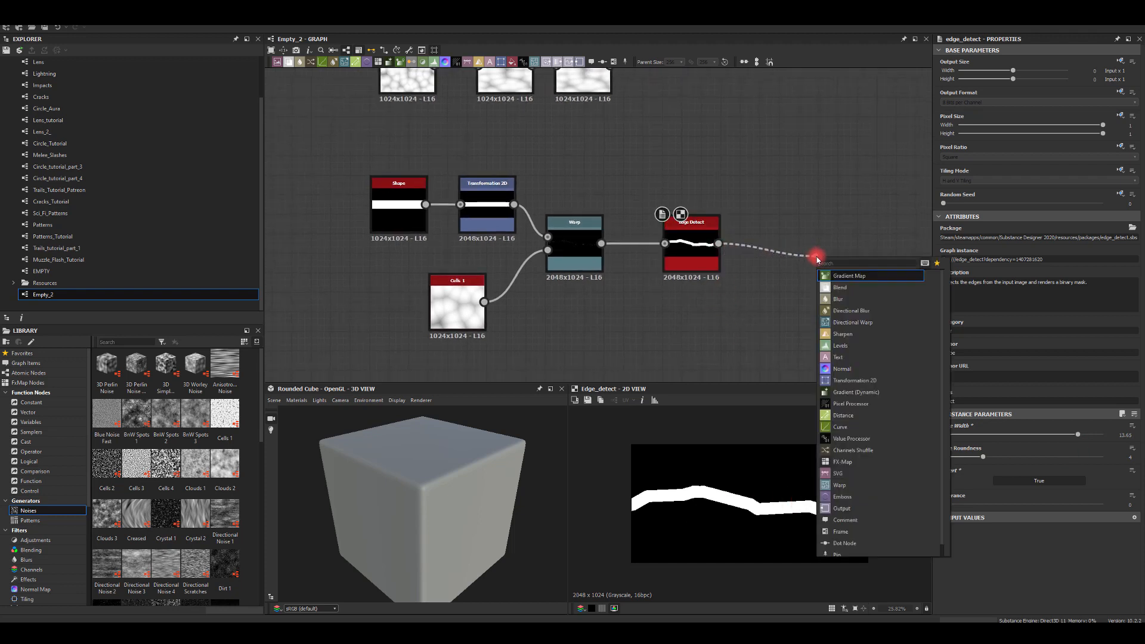
text(warp)
click(834, 276)
Step: Duplicate the earlier Cells 1, Transformation 2D and Blur HQ Grayscale chain below the new nodes and connect it to the second Warp's gradient input
middle_drag(669, 281, 682, 350)
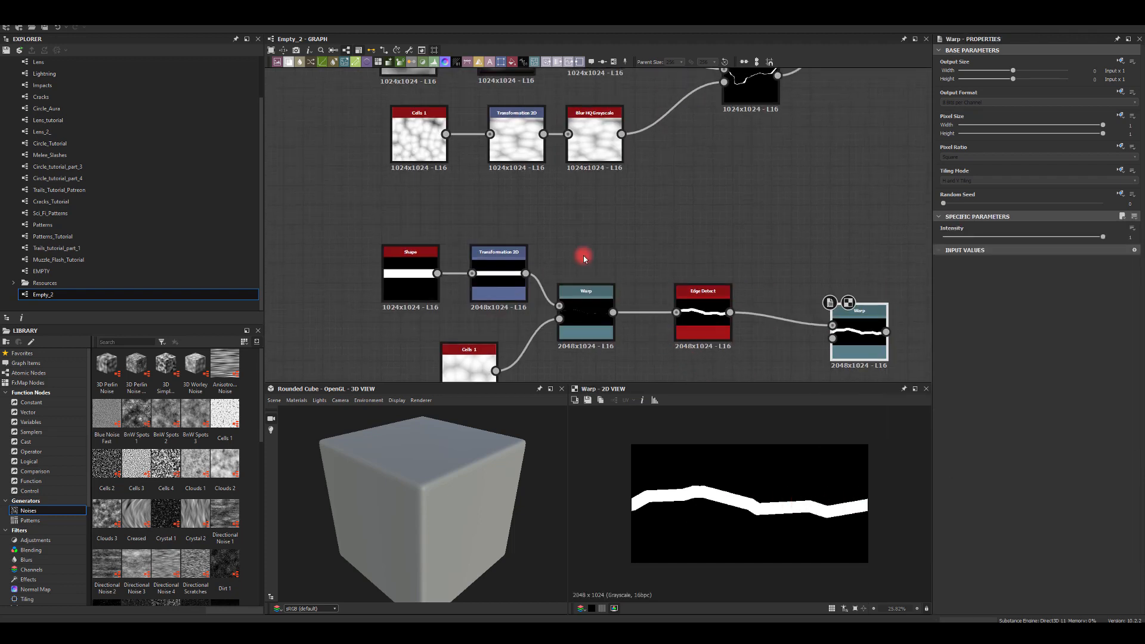
middle_drag(583, 255, 584, 294)
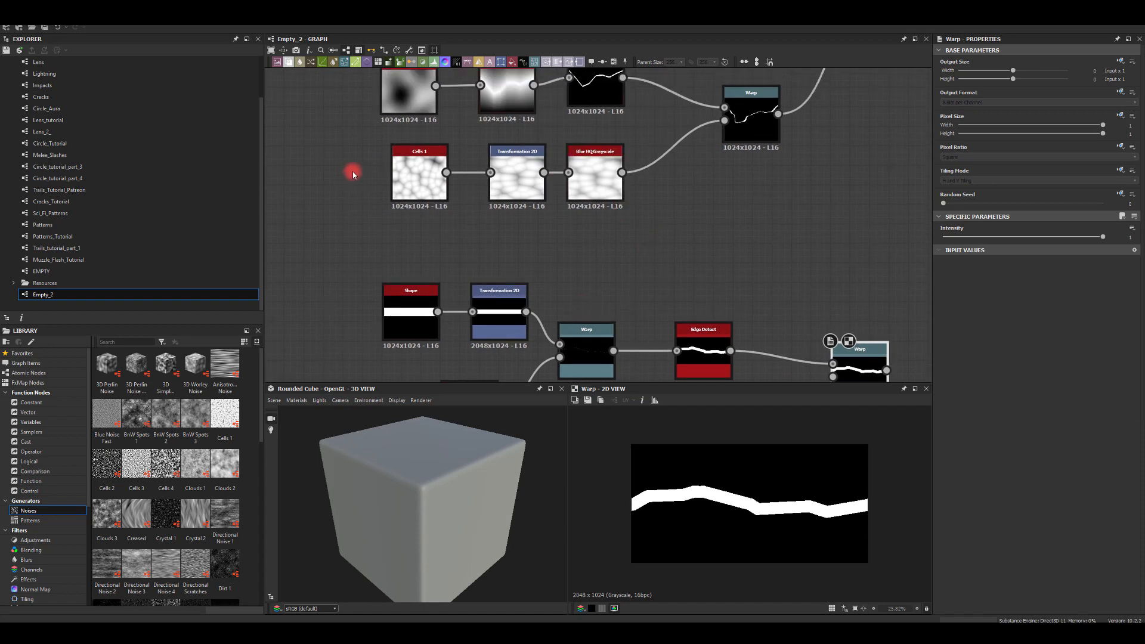
drag(352, 173, 617, 215)
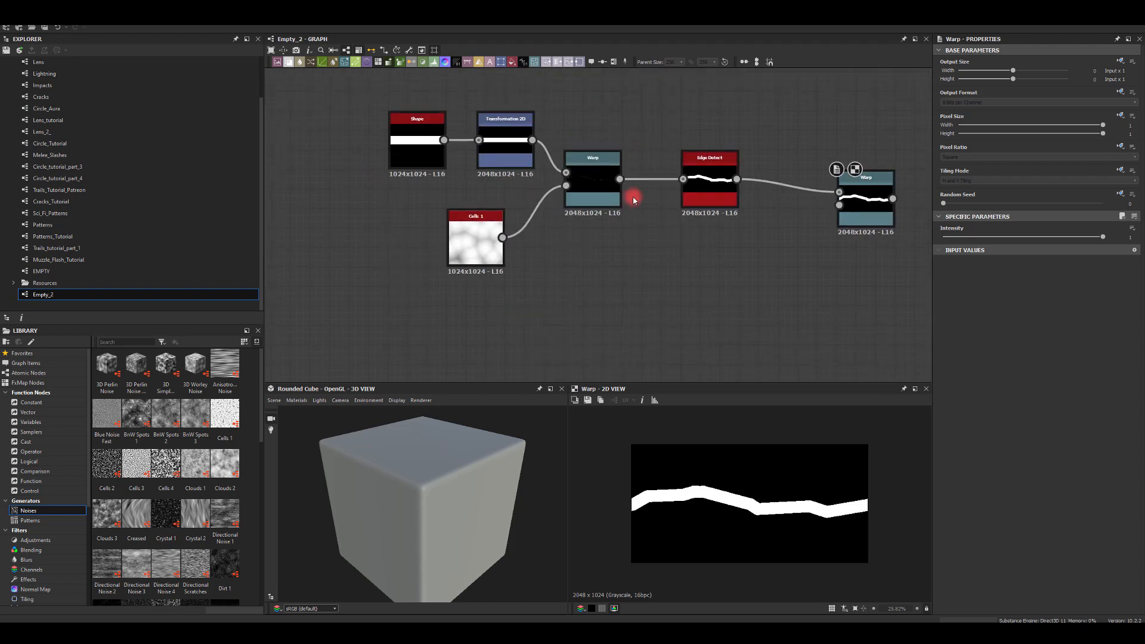
middle_drag(633, 197, 631, 192)
key(ctrl+v)
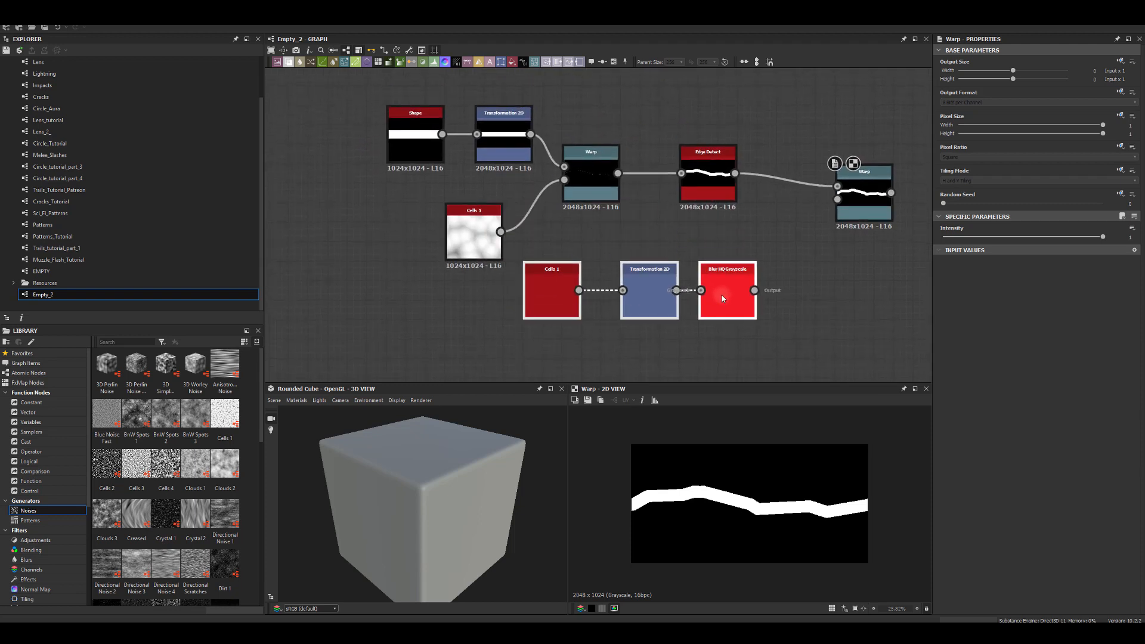
drag(754, 291, 837, 199)
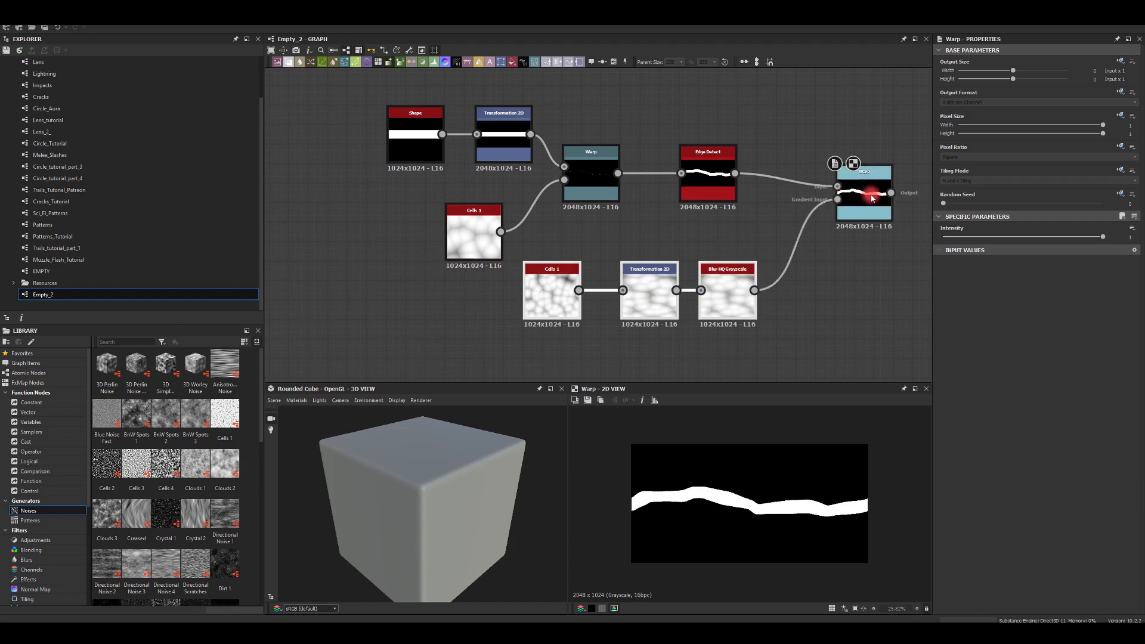
Step: Set the second Warp's tiling mode to No Tiling, trying an intensity of 5 before reducing it to about 3.88
click(1121, 234)
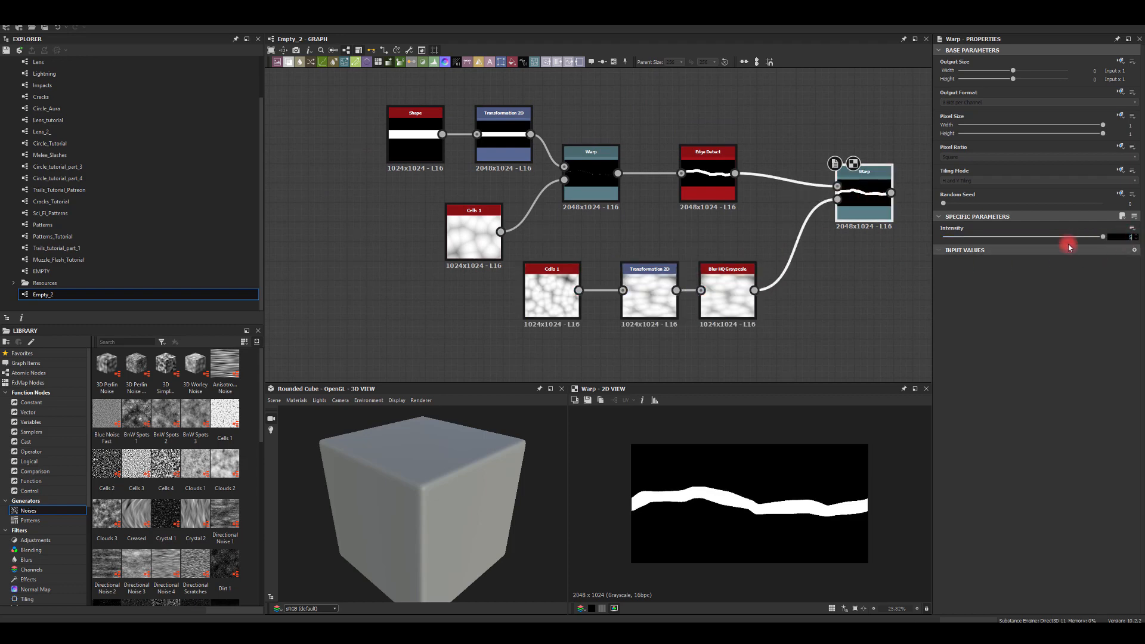
click(1069, 246)
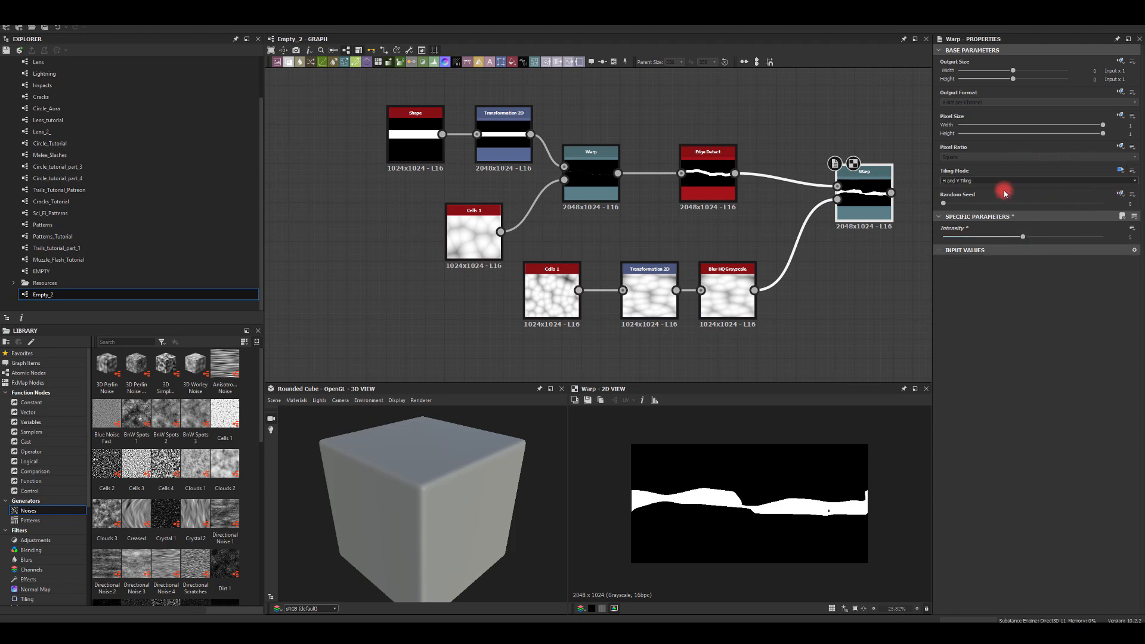
click(961, 180)
click(956, 188)
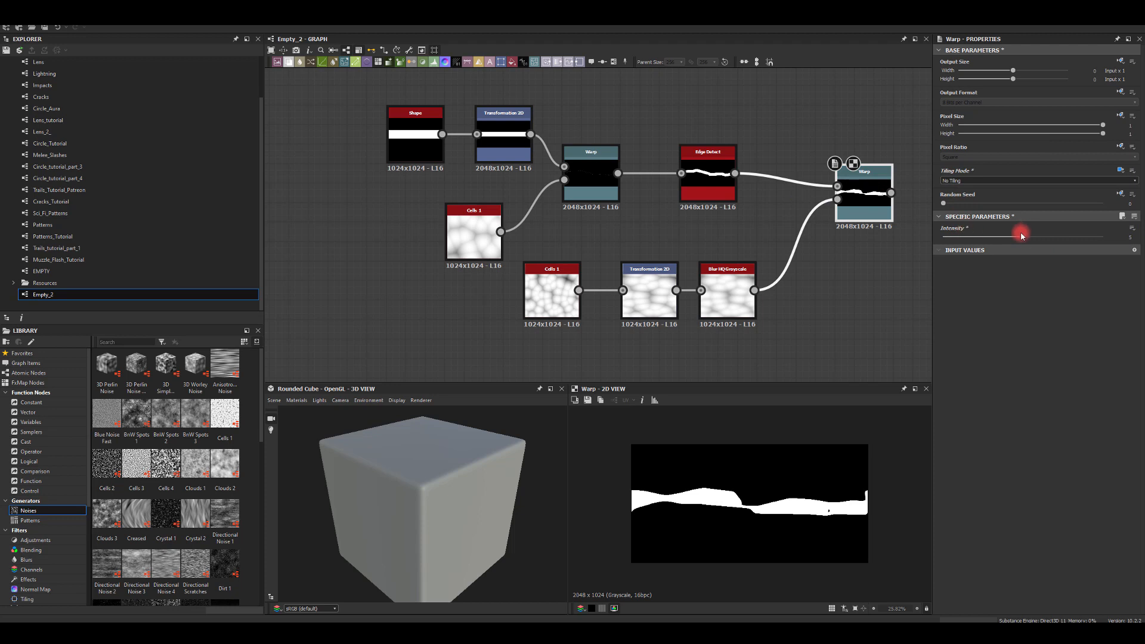
drag(1042, 242, 1005, 239)
Step: Adjust the duplicated Blur HQ Grayscale's intensity slightly and reduce the second Warp's intensity to a very low value
click(721, 299)
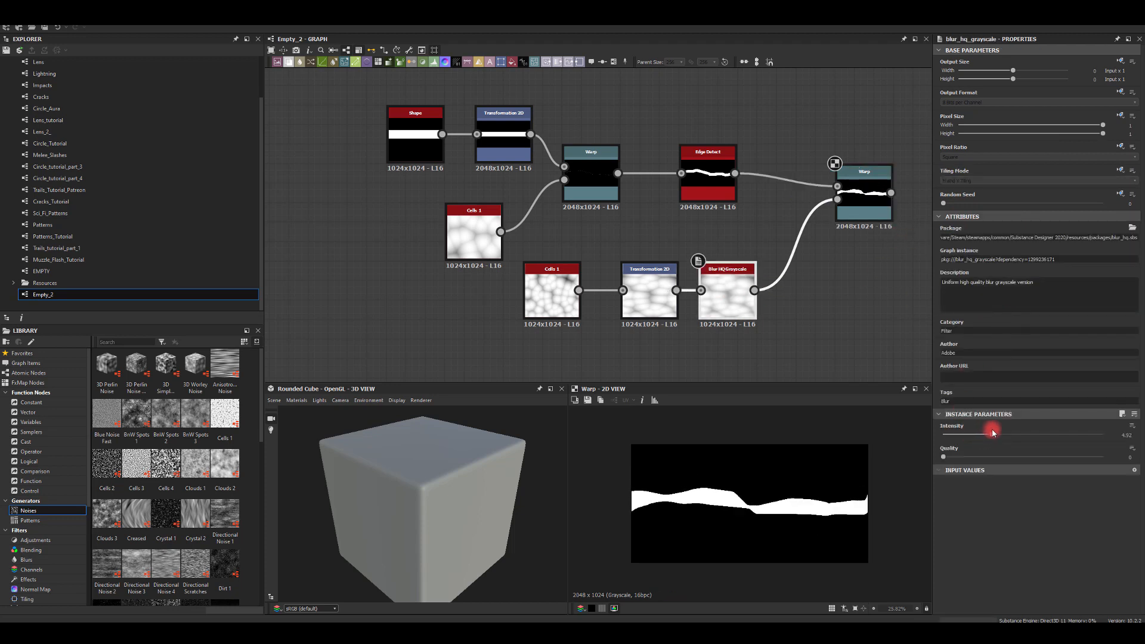
mouse_move(992, 432)
mouse_down()
mouse_move(929, 431)
mouse_move(986, 439)
mouse_up()
click(867, 213)
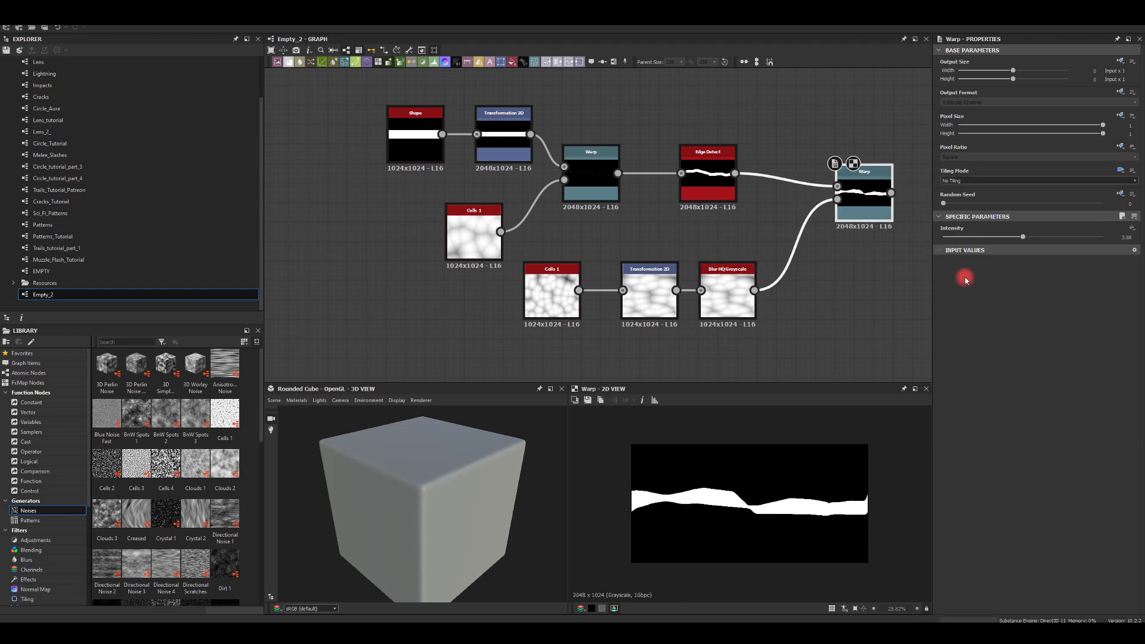
drag(1022, 236, 961, 242)
Step: Set the duplicated Cells 1 noise's scale to 4 and move its three-node chain lower in the graph
click(538, 299)
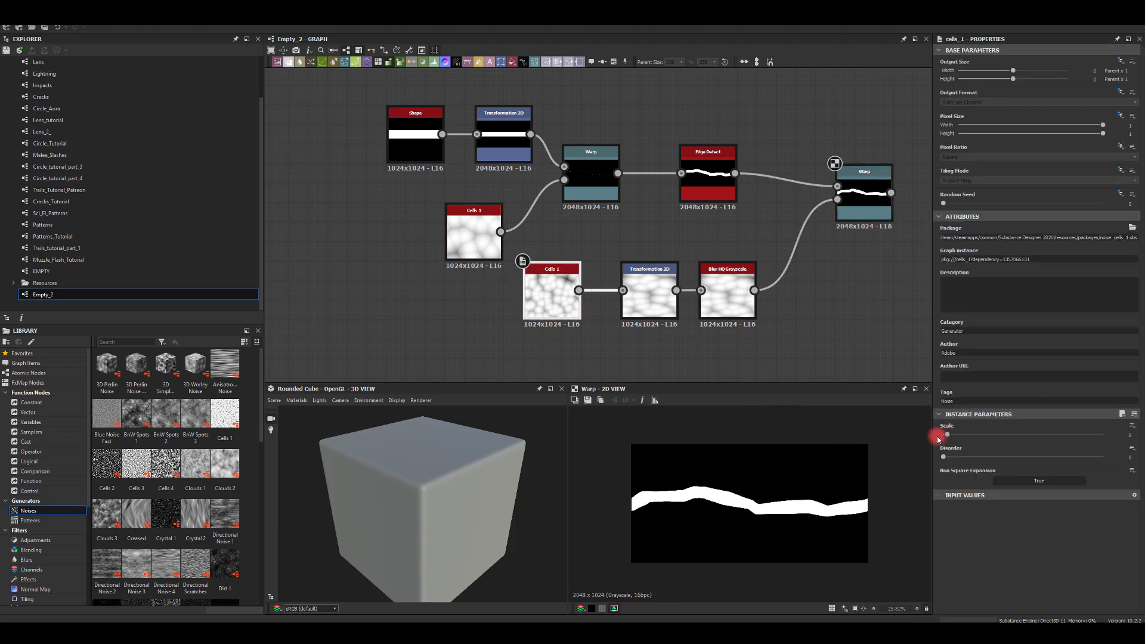
drag(947, 438, 945, 437)
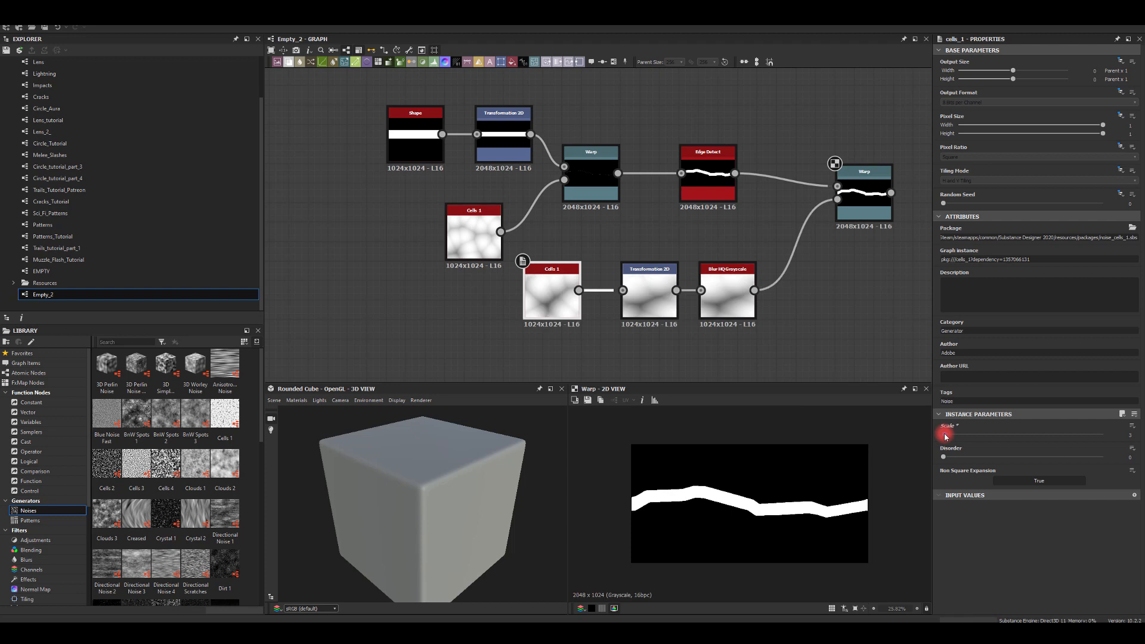
text(4)
key(Return)
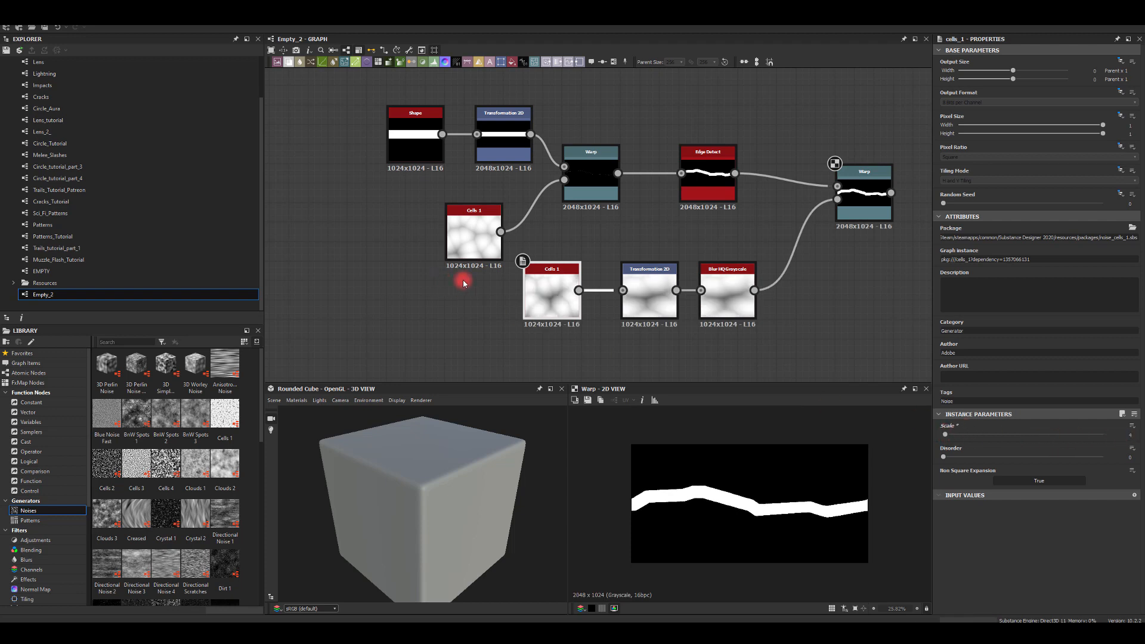
drag(464, 282, 728, 344)
middle_drag(748, 253, 708, 218)
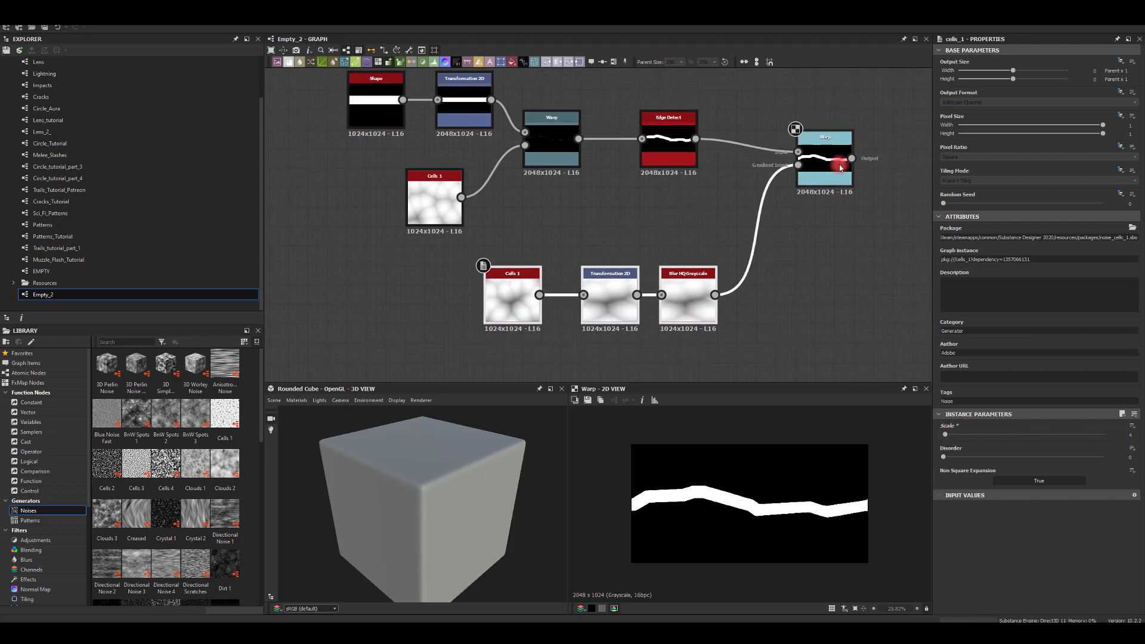
Step: Try a second Warp intensity of about 5.1 on the line and reduce it in stages to about 2.45
click(839, 167)
mouse_move(1076, 237)
mouse_down()
mouse_move(1099, 247)
mouse_move(897, 244)
mouse_move(1115, 246)
mouse_move(1025, 238)
mouse_move(1080, 237)
mouse_up()
click(1138, 237)
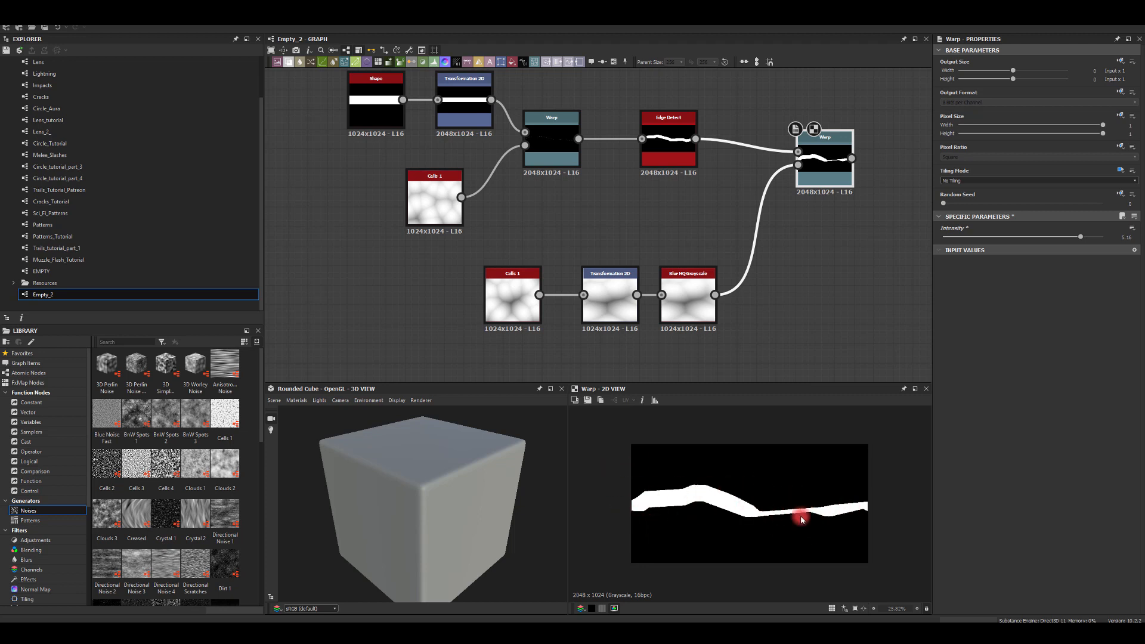
middle_drag(869, 281, 723, 320)
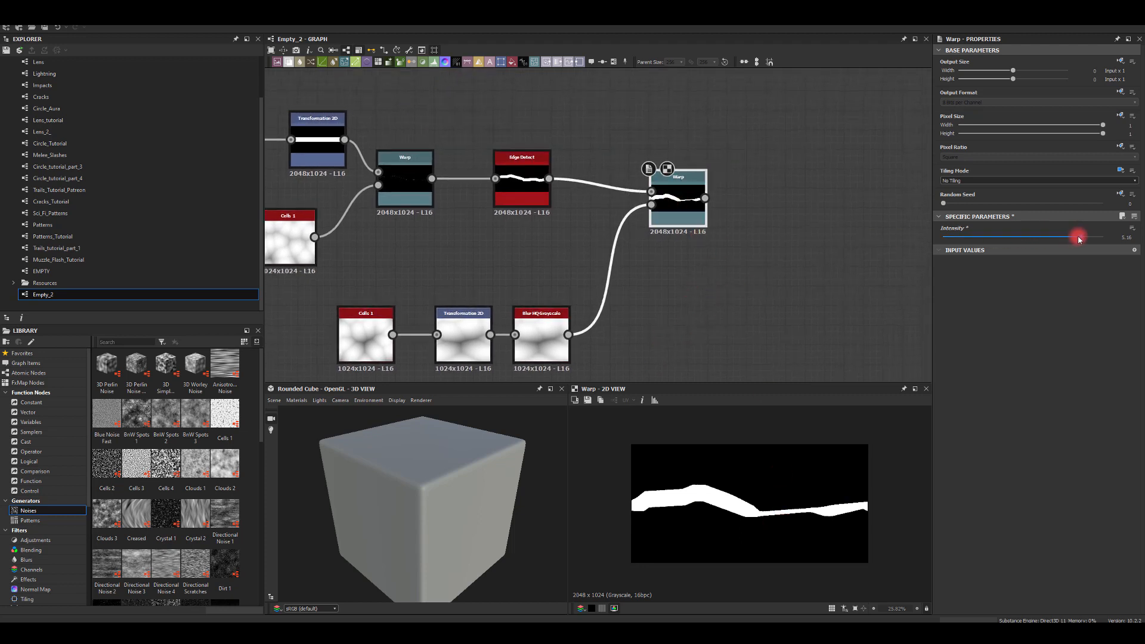
drag(1078, 239, 1018, 236)
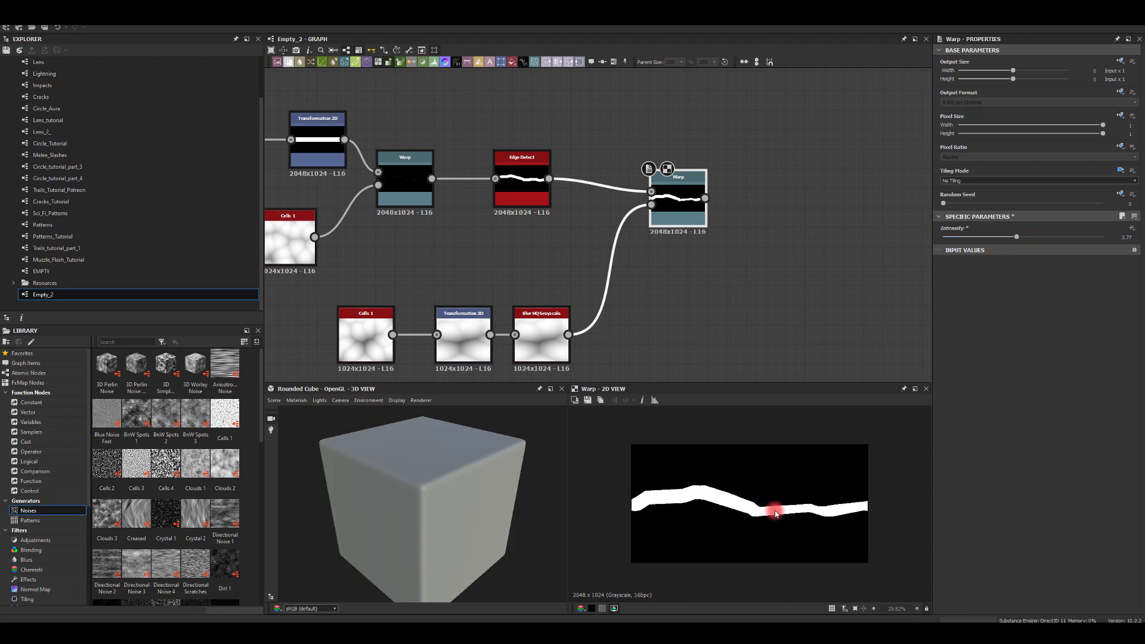
mouse_move(1016, 239)
mouse_down()
mouse_move(992, 233)
mouse_move(1009, 235)
mouse_up()
middle_drag(724, 267, 659, 309)
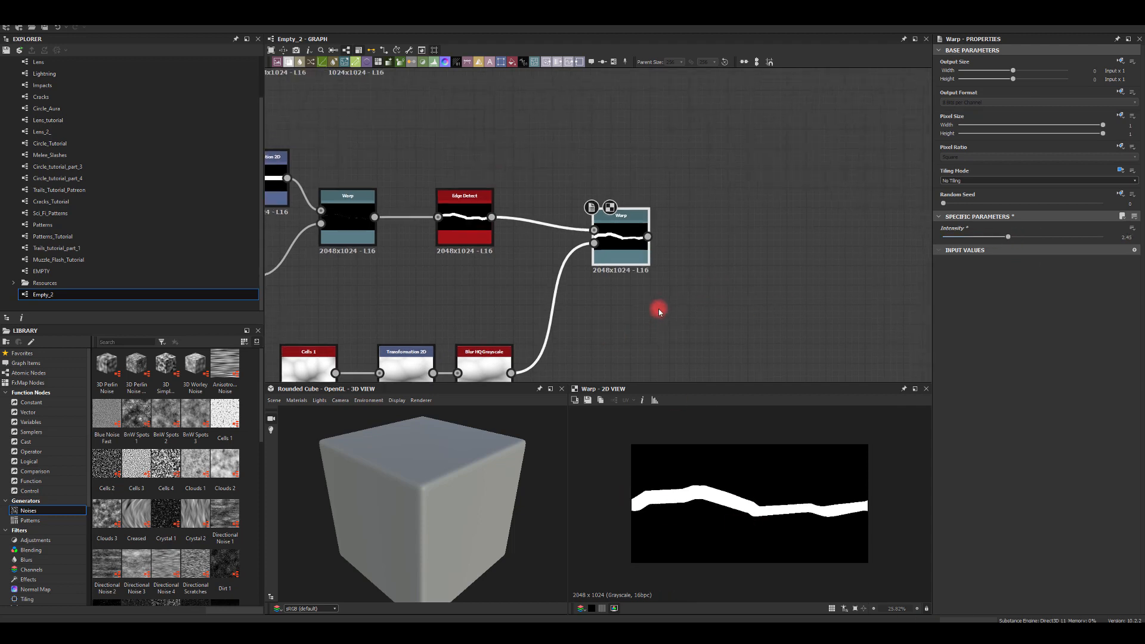
Step: Add a Tile Sampler after the second Warp, feed the Warp into its mask map input and preview it
drag(641, 240, 729, 191)
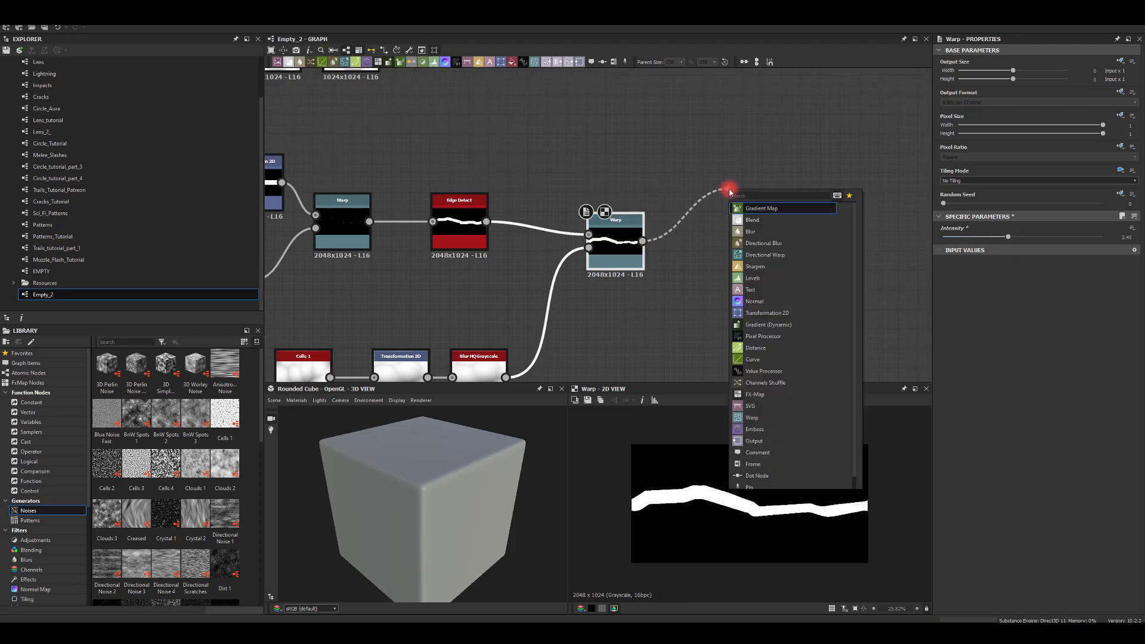
text(tile)
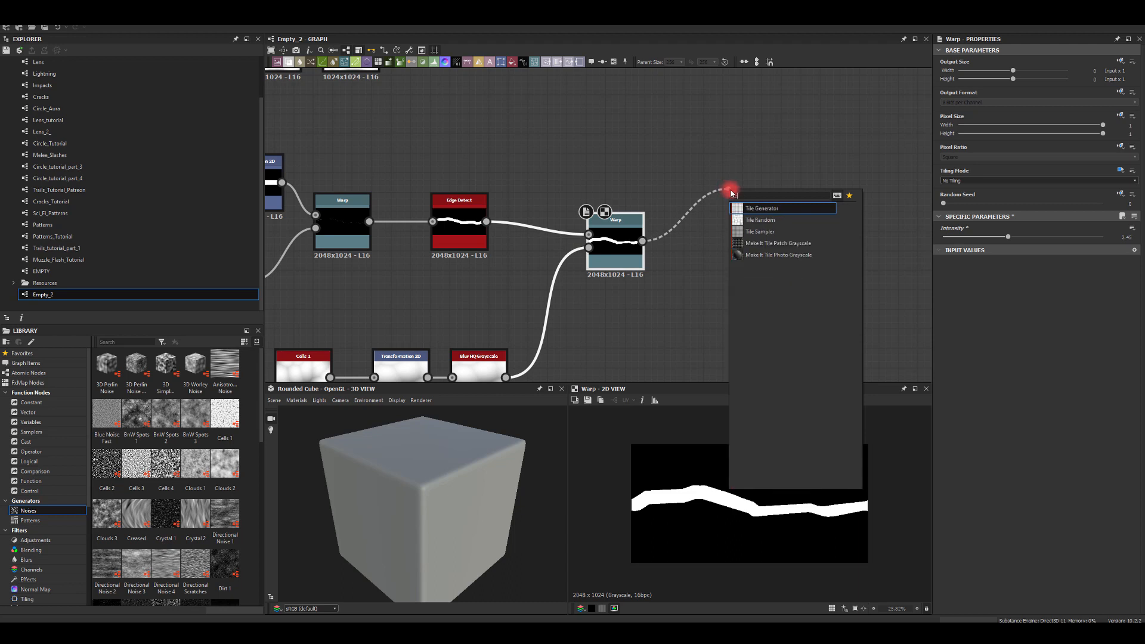
click(744, 231)
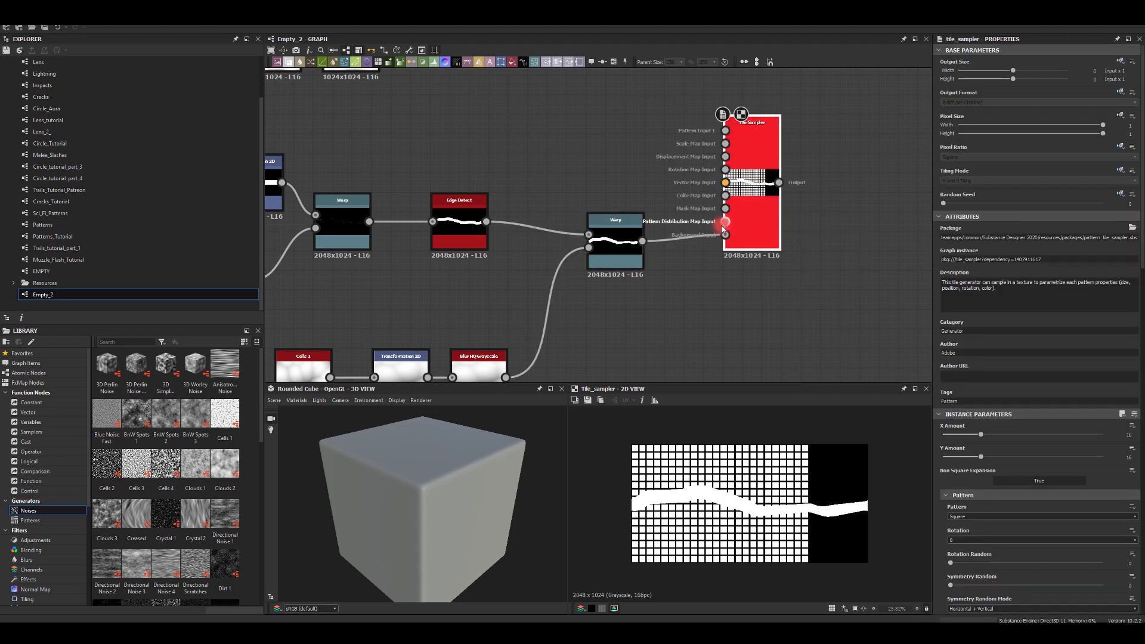
drag(642, 241, 725, 208)
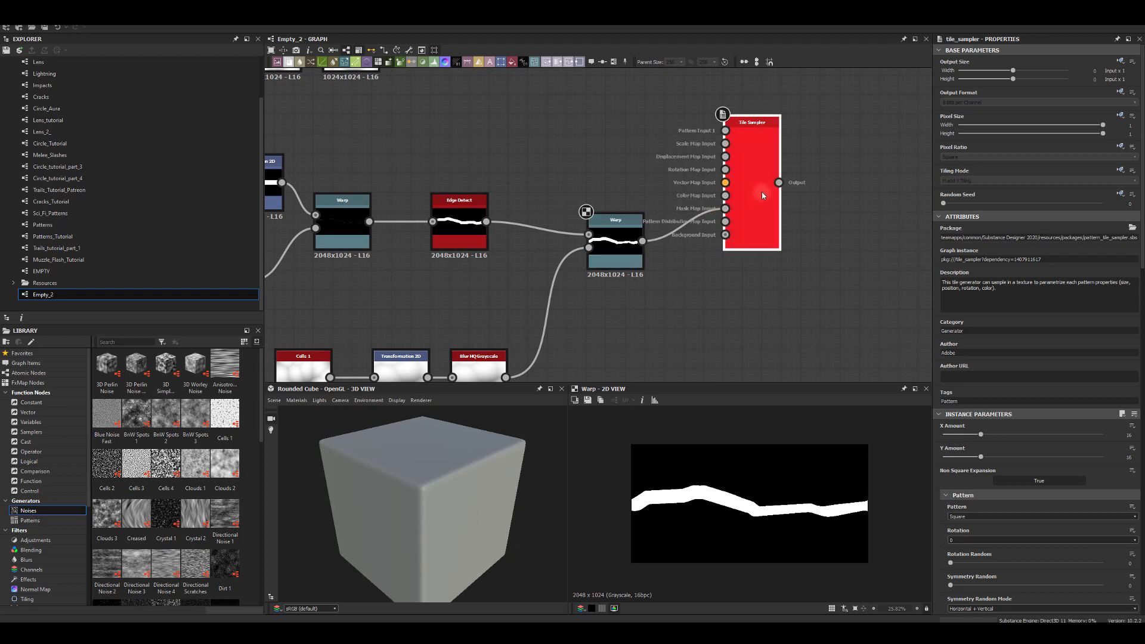
click(741, 114)
Step: Set the Tile Sampler's pattern to Disc and both its X and Y amounts to 7
click(954, 516)
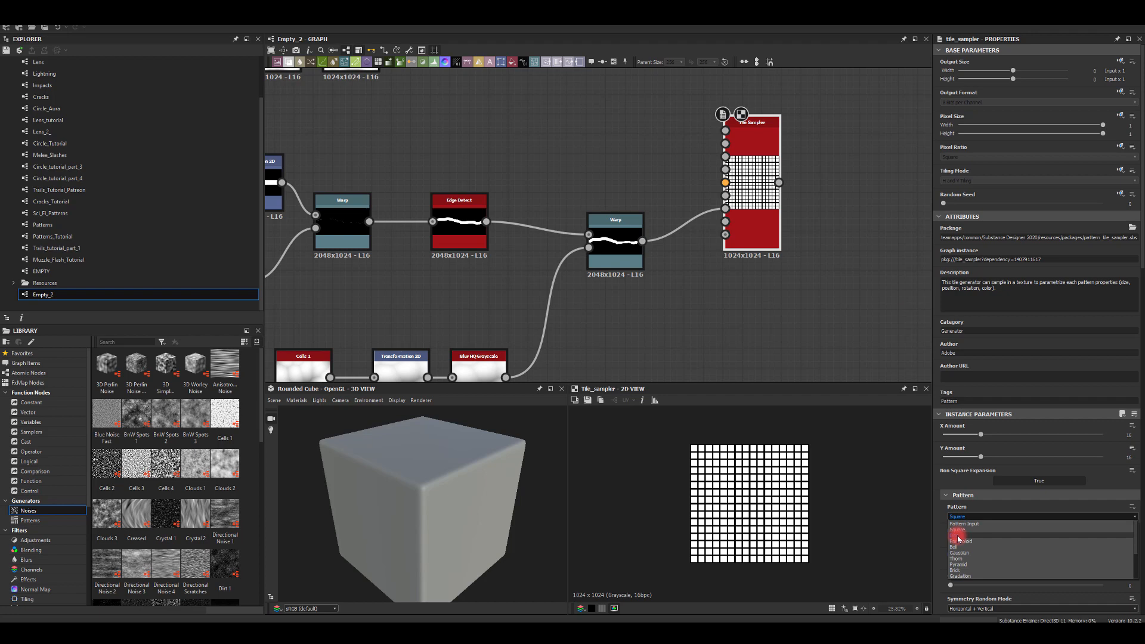
click(957, 536)
click(1121, 435)
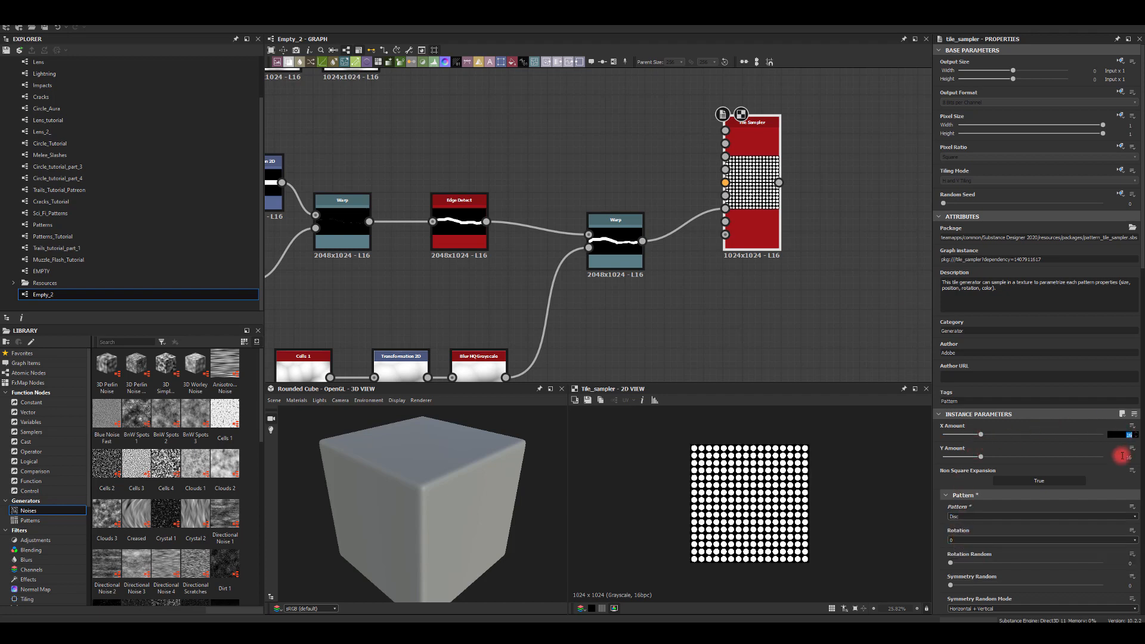
text(7)
key(Return)
click(1122, 456)
text(7)
key(Return)
Step: Set the discs' Y size to 0.5, Scale Random to 0.54 and Size Random to 0.48 in X and 0.29 in Y
scroll(1005, 504, down, 3)
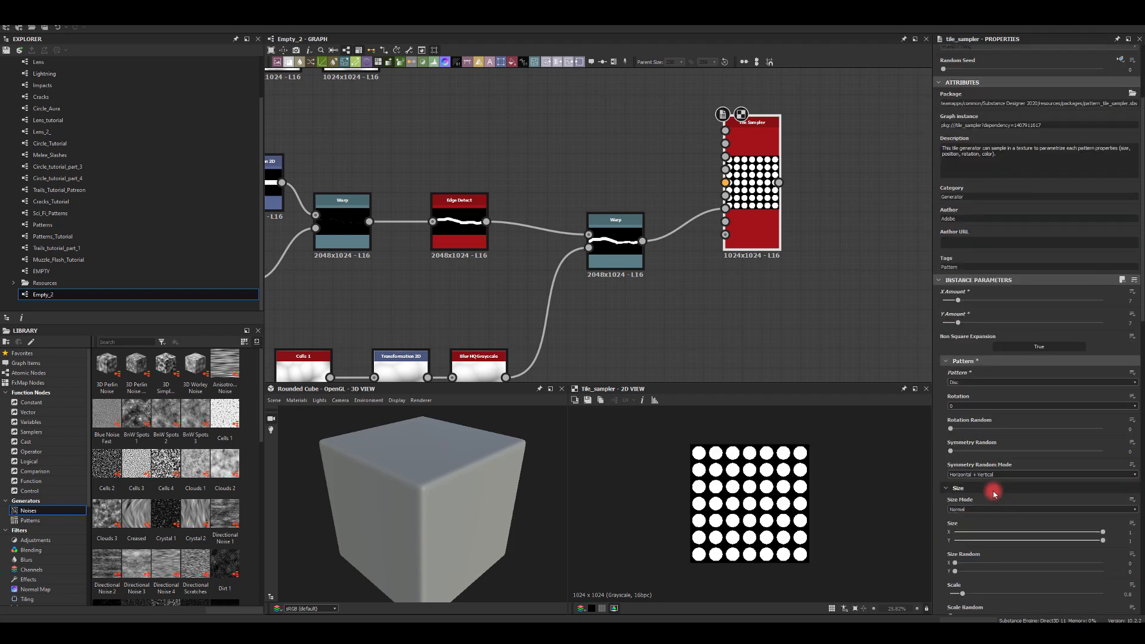
scroll(996, 495, down, 3)
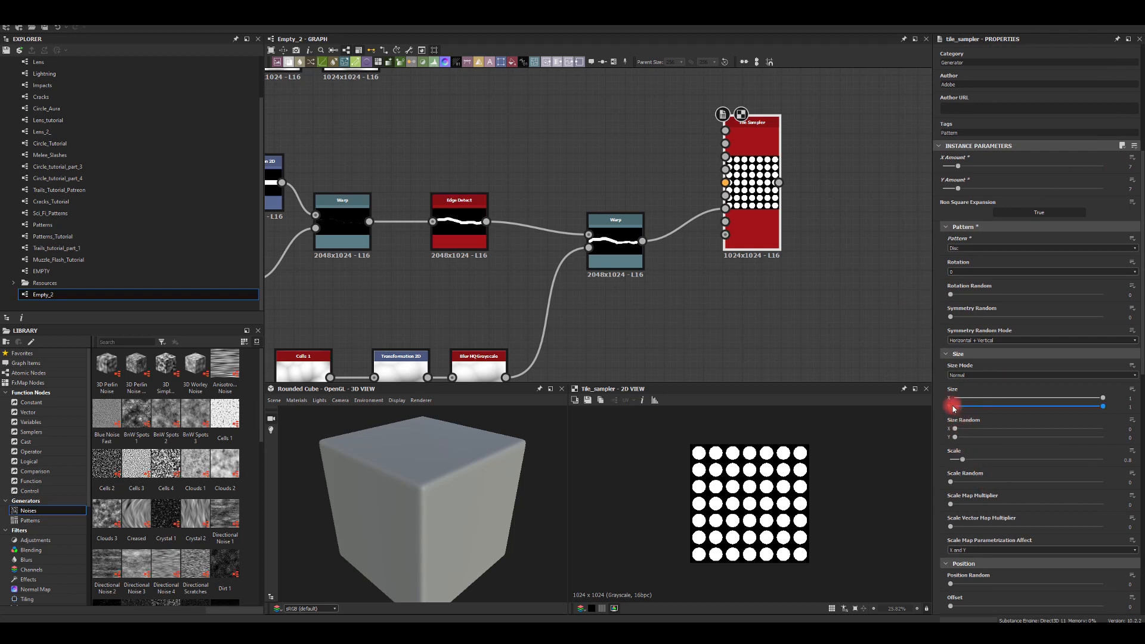
drag(1058, 408, 1029, 406)
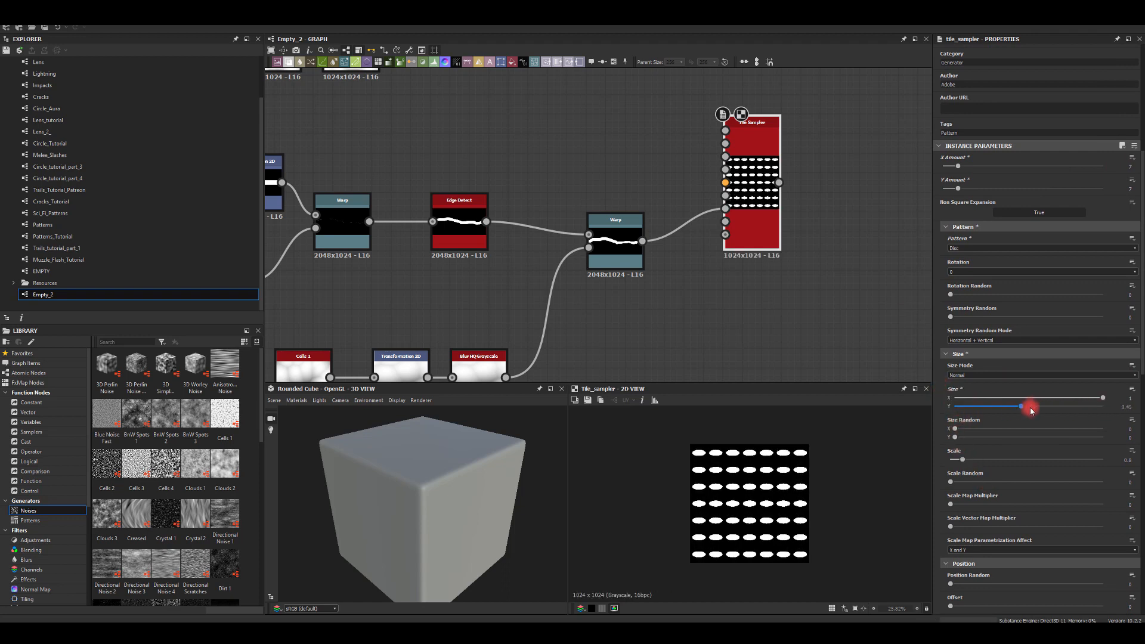
drag(953, 477, 1030, 492)
click(955, 429)
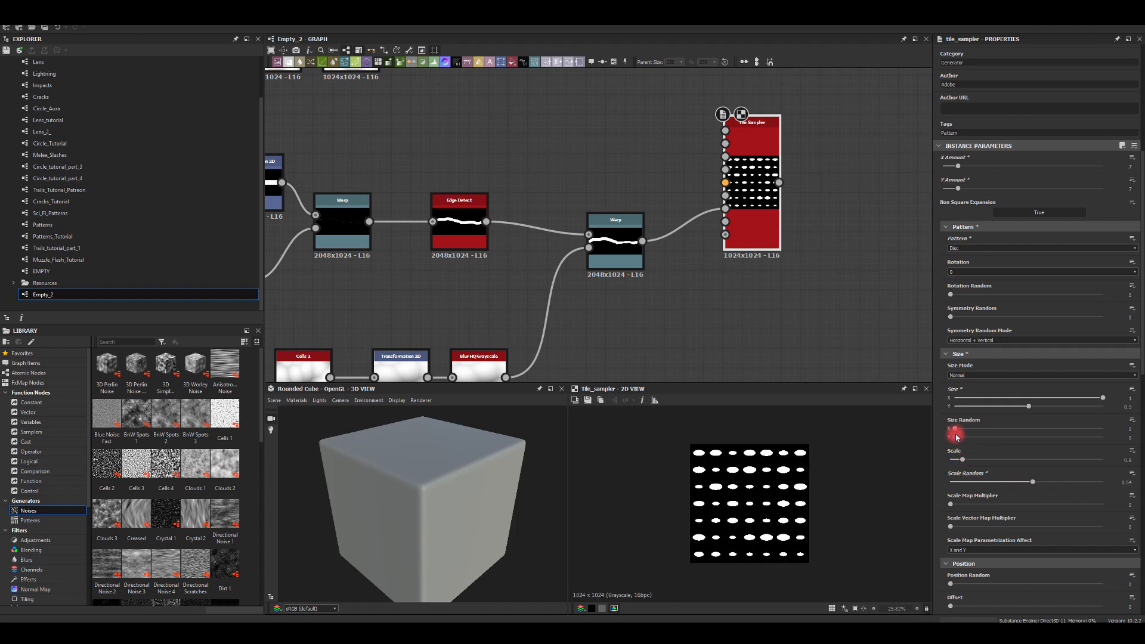
drag(954, 439, 1025, 429)
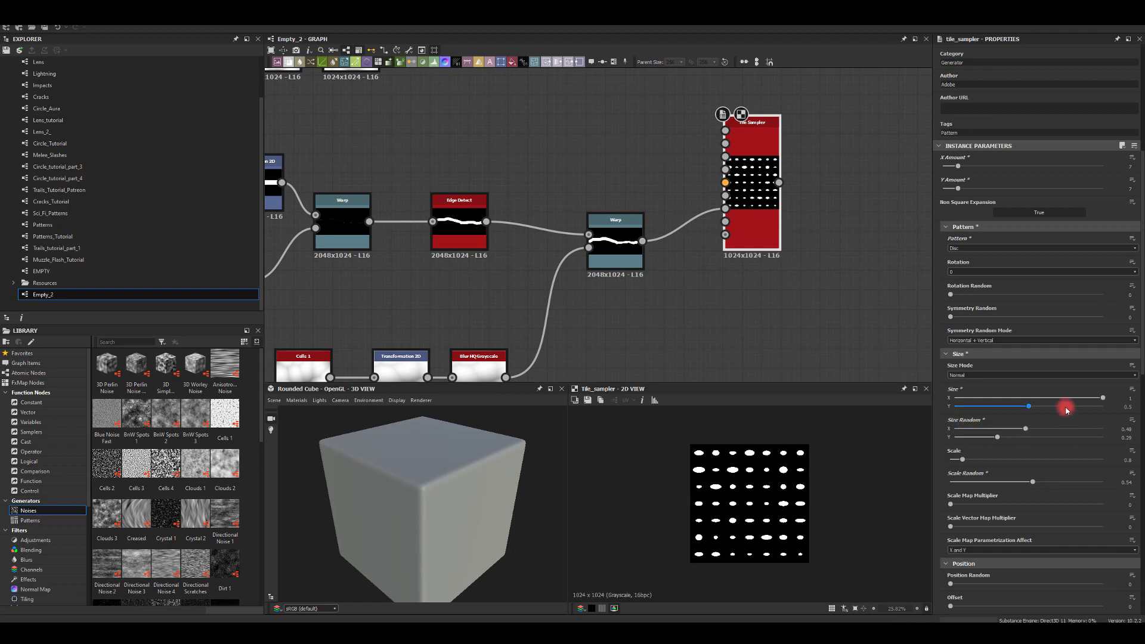
Step: Set the Tile Sampler's Position Random to 10 and Mask Map Threshold to 1, with Mask Map Invert turned on
scroll(1055, 442, down, 3)
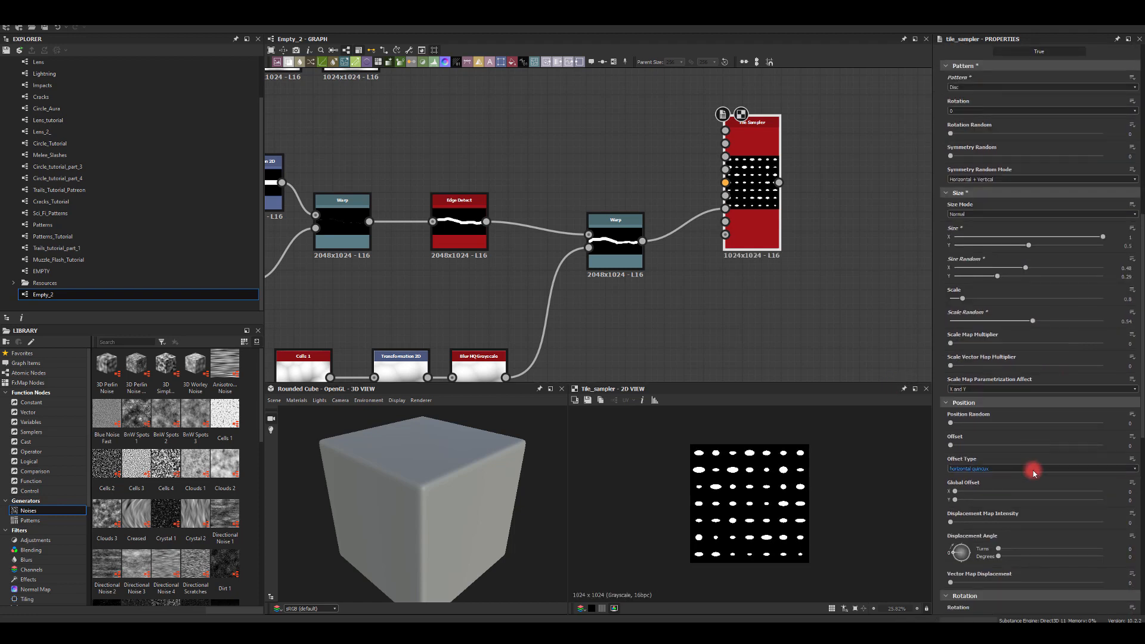
drag(953, 426, 1106, 420)
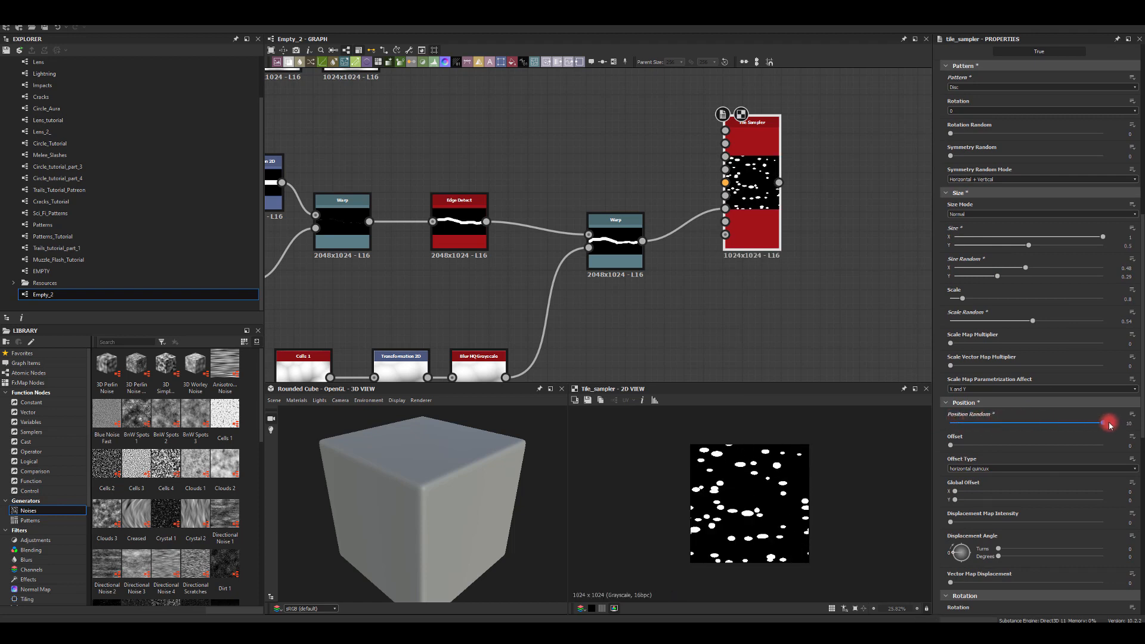
scroll(966, 477, down, 2)
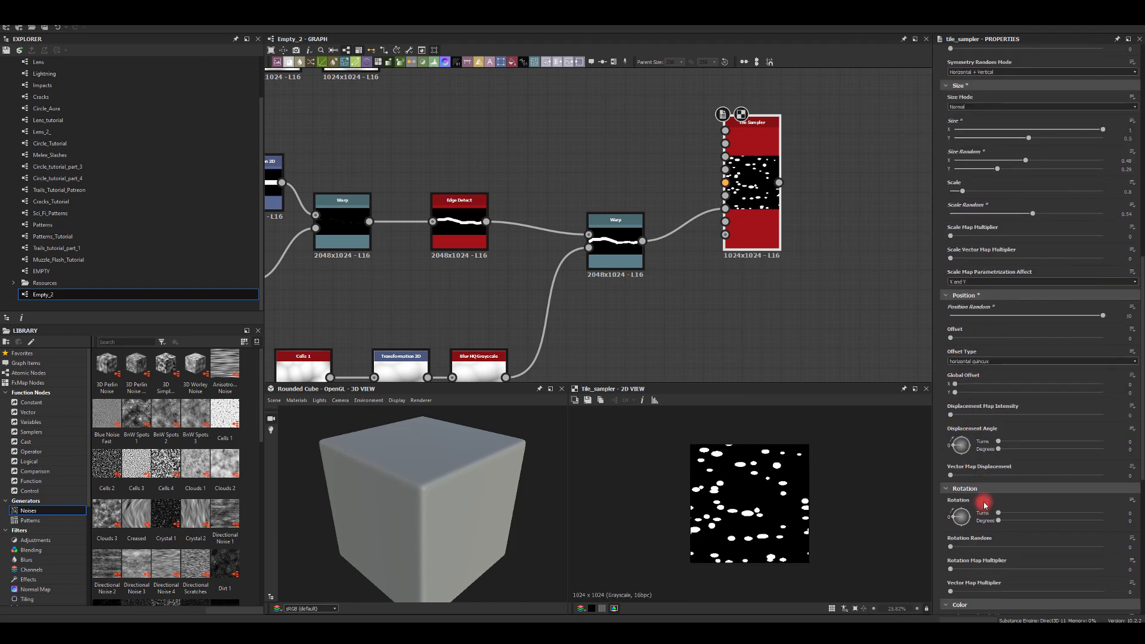
scroll(952, 465, down, 2)
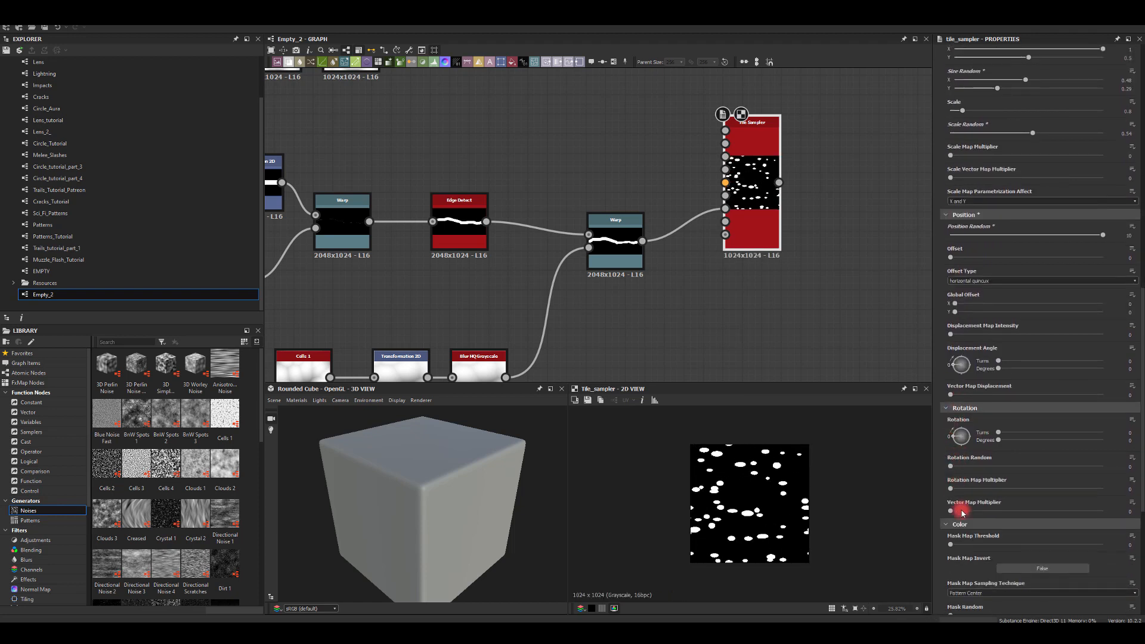
scroll(960, 509, down, 1)
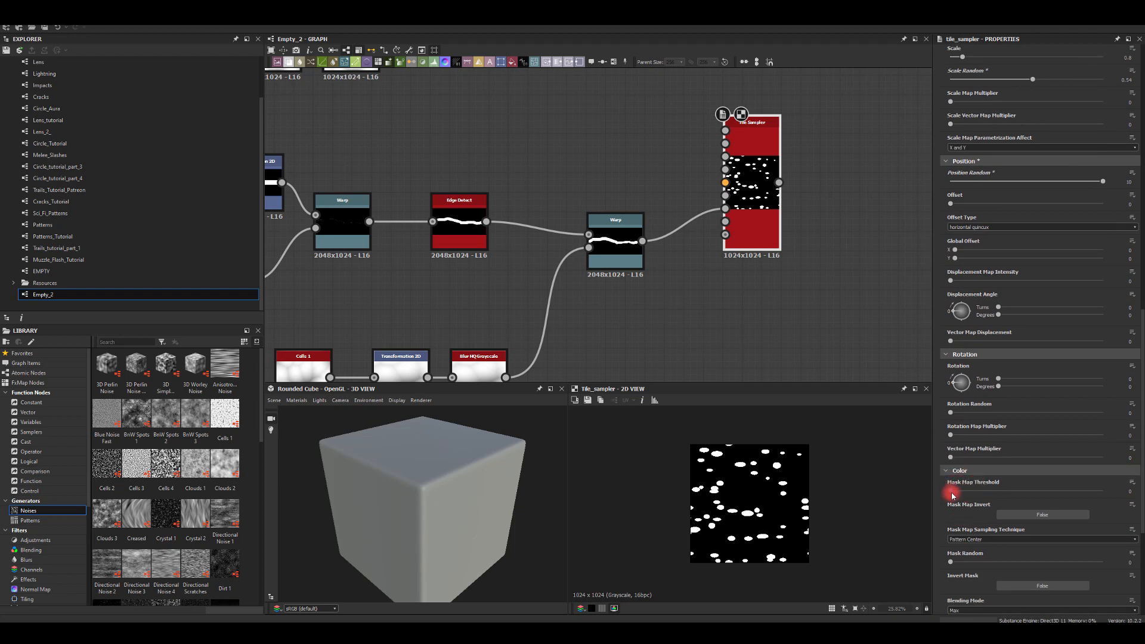
drag(950, 491, 1115, 496)
click(1036, 515)
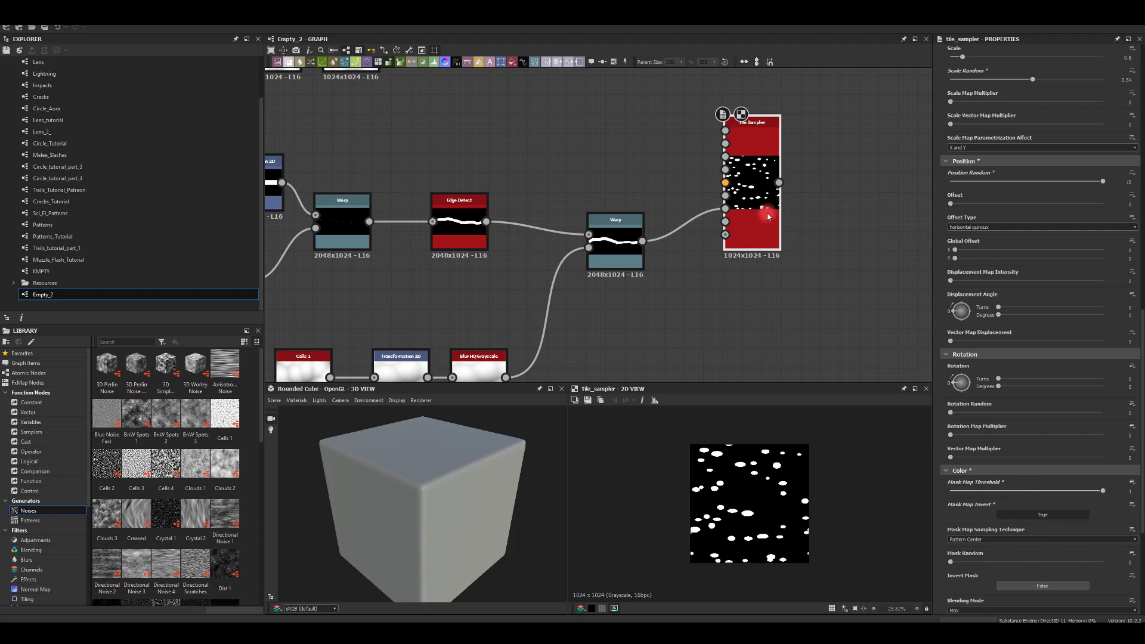
Step: Add a Blend in Subtract mode with the second Warp as background and the Tile Sampler as foreground
drag(642, 241, 816, 299)
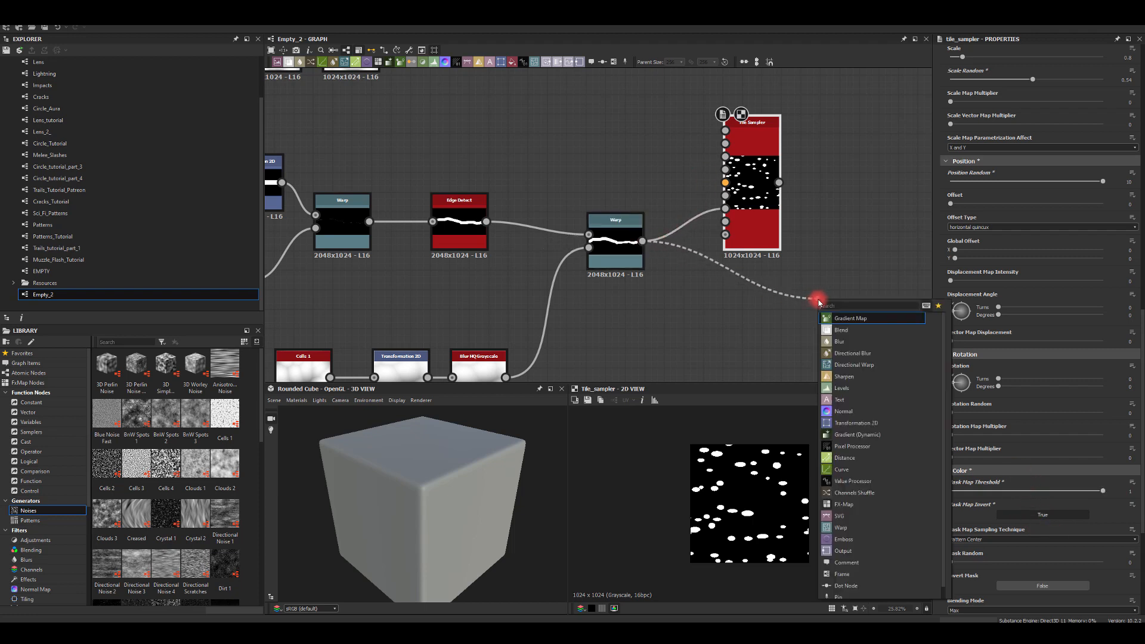
text(bl)
click(840, 318)
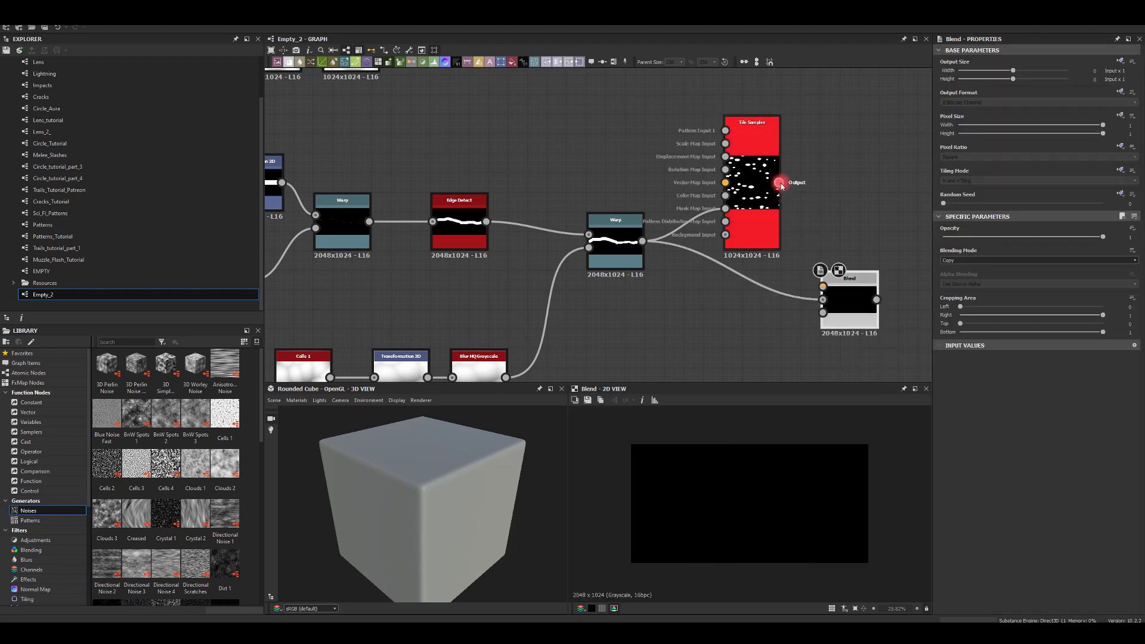
mouse_move(779, 182)
mouse_down()
mouse_move(842, 300)
mouse_move(862, 280)
mouse_up()
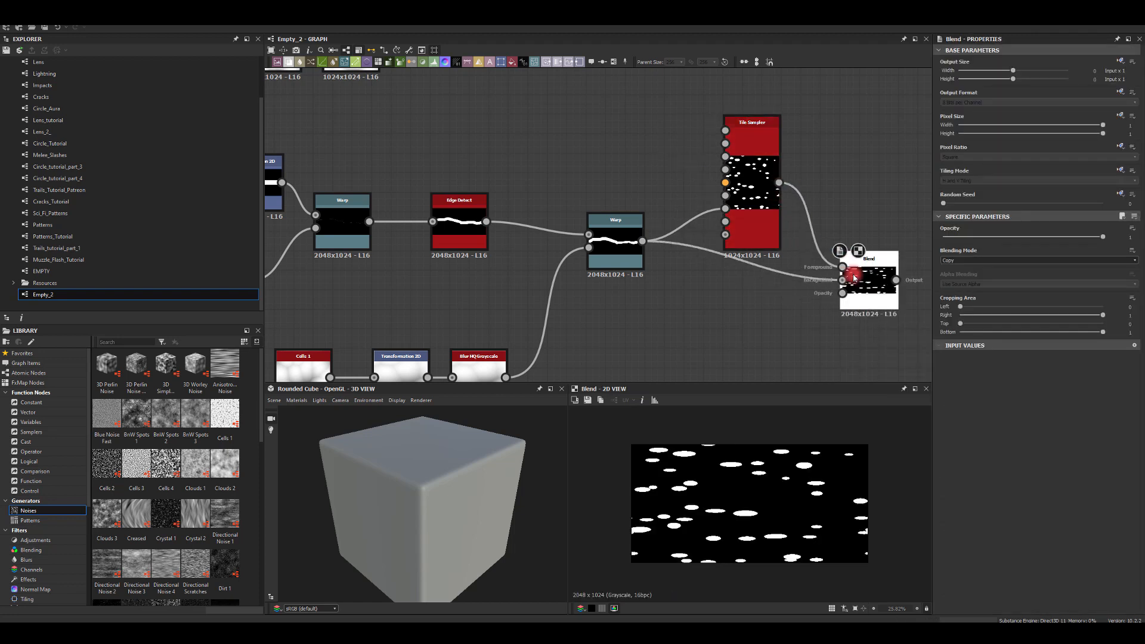
click(951, 261)
click(951, 279)
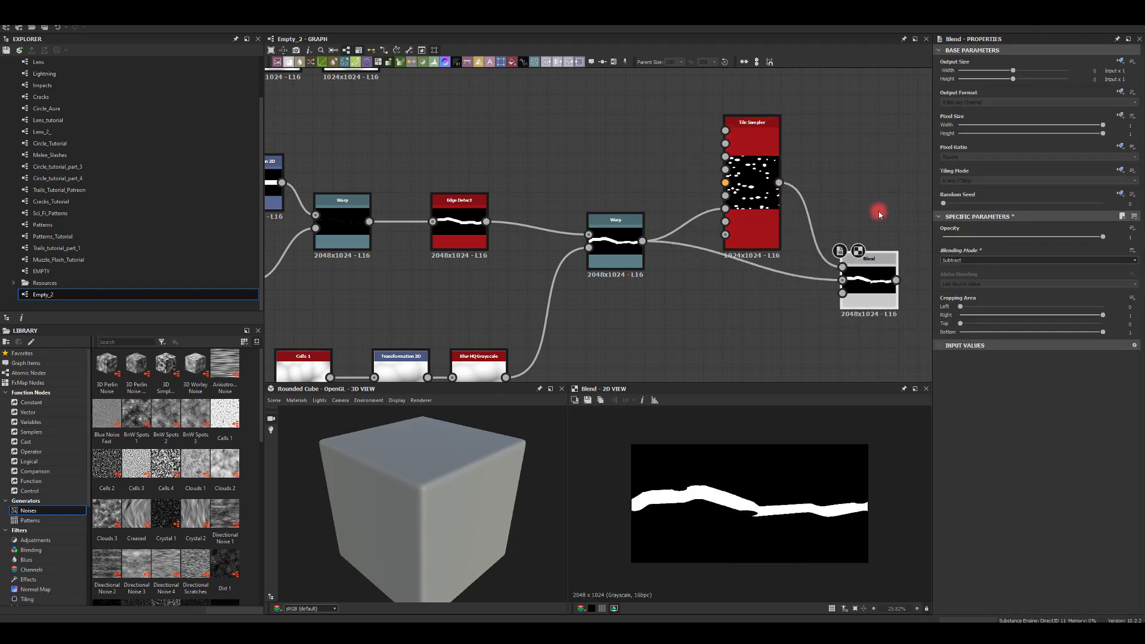
Step: Raise the Tile Sampler's disc scale to about 2.11 while previewing the Blend result
middle_drag(834, 198, 762, 167)
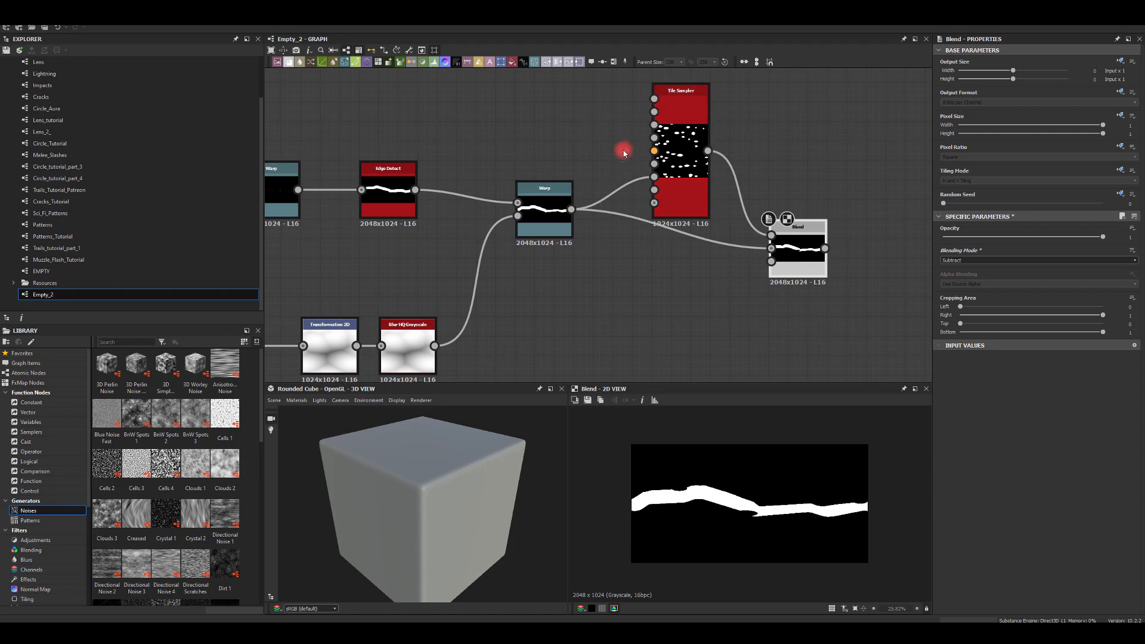
click(678, 143)
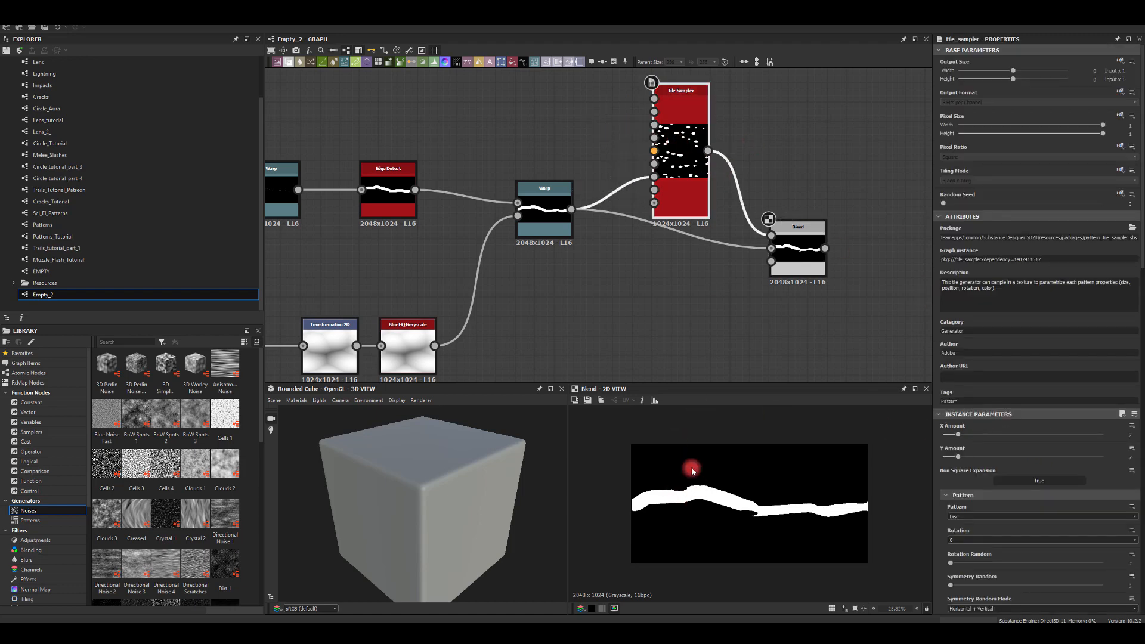
scroll(1044, 540, down, 8)
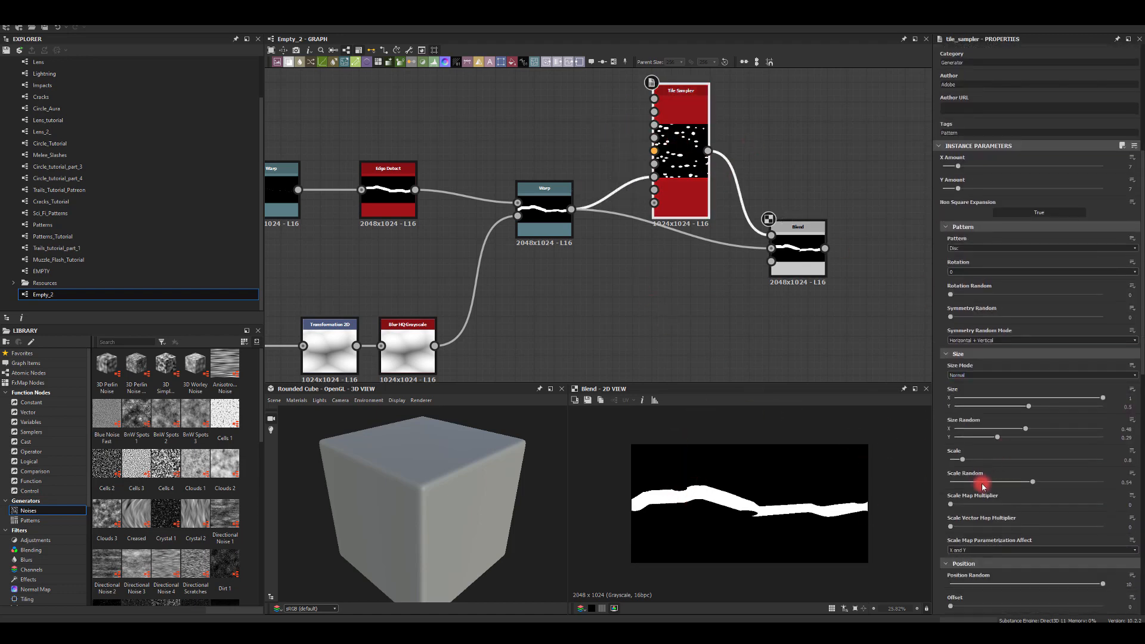
drag(961, 435, 982, 437)
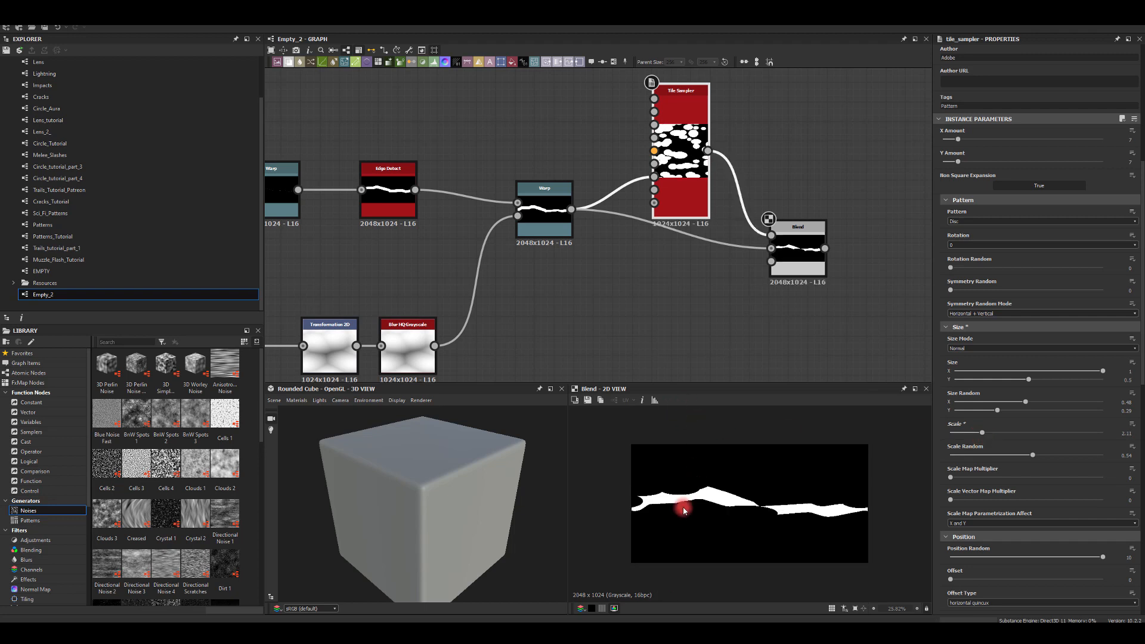
Step: Move the Tile Sampler and Blend nodes farther from the second Warp to make room between them
middle_drag(609, 329, 685, 344)
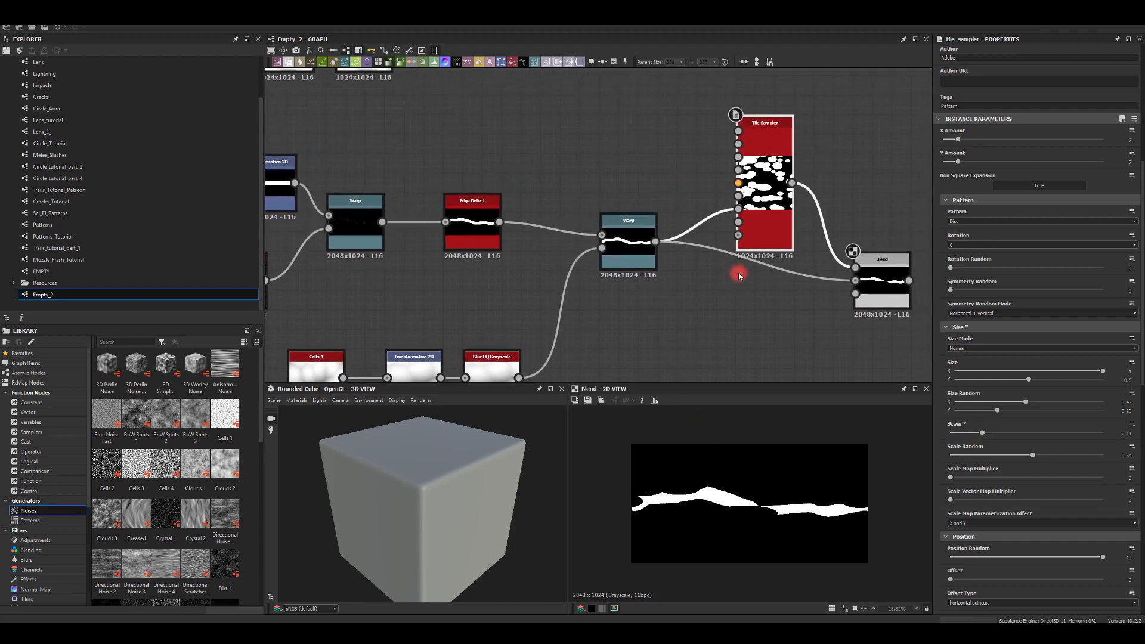
middle_drag(861, 164, 775, 147)
drag(852, 144, 656, 278)
drag(698, 191, 870, 189)
click(741, 168)
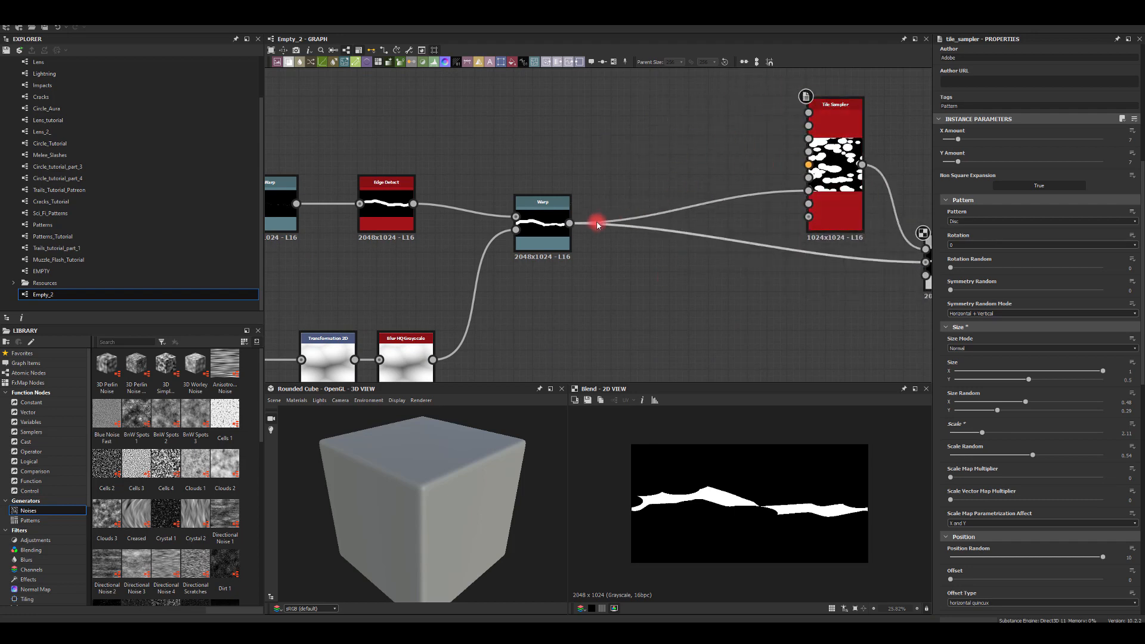
Step: Add a Bevel node fed by the second Warp's output
drag(569, 223, 626, 154)
text(be)
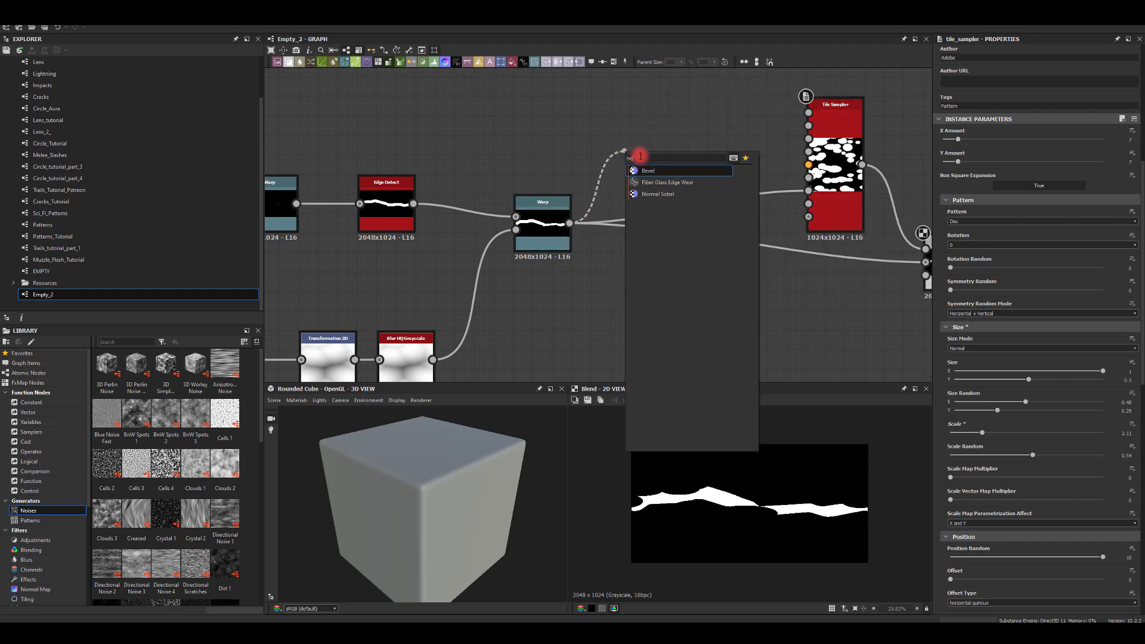
click(647, 173)
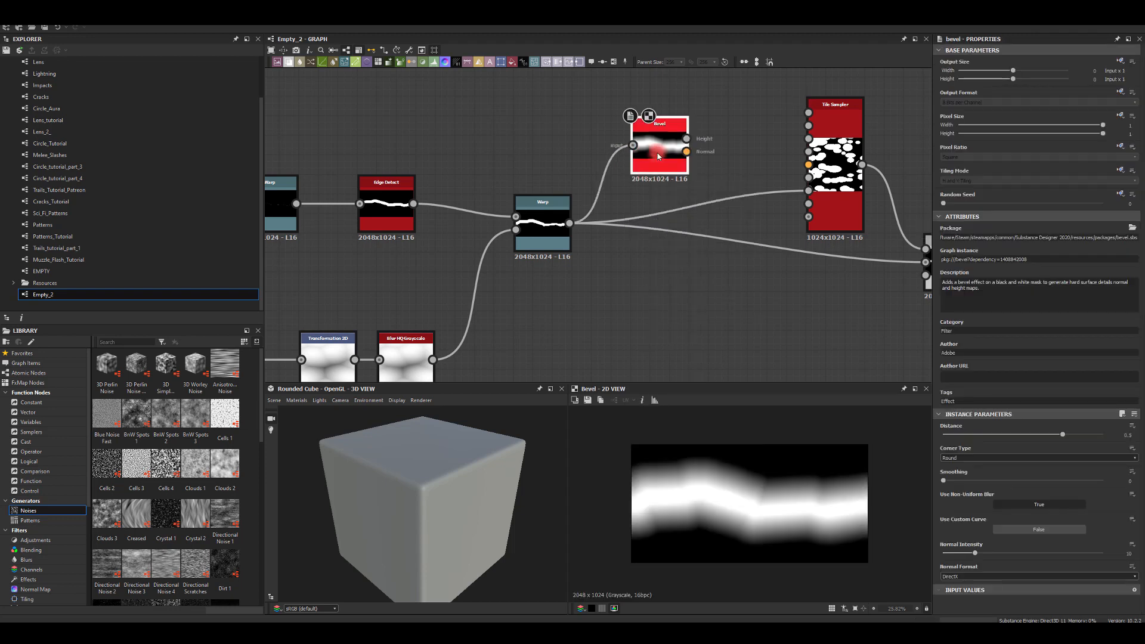
key(Delete)
Step: Add a Histogram Scan on the Bevel's height output and line both nodes up before the Tile Sampler
drag(570, 223, 749, 161)
click(664, 199)
text(scan)
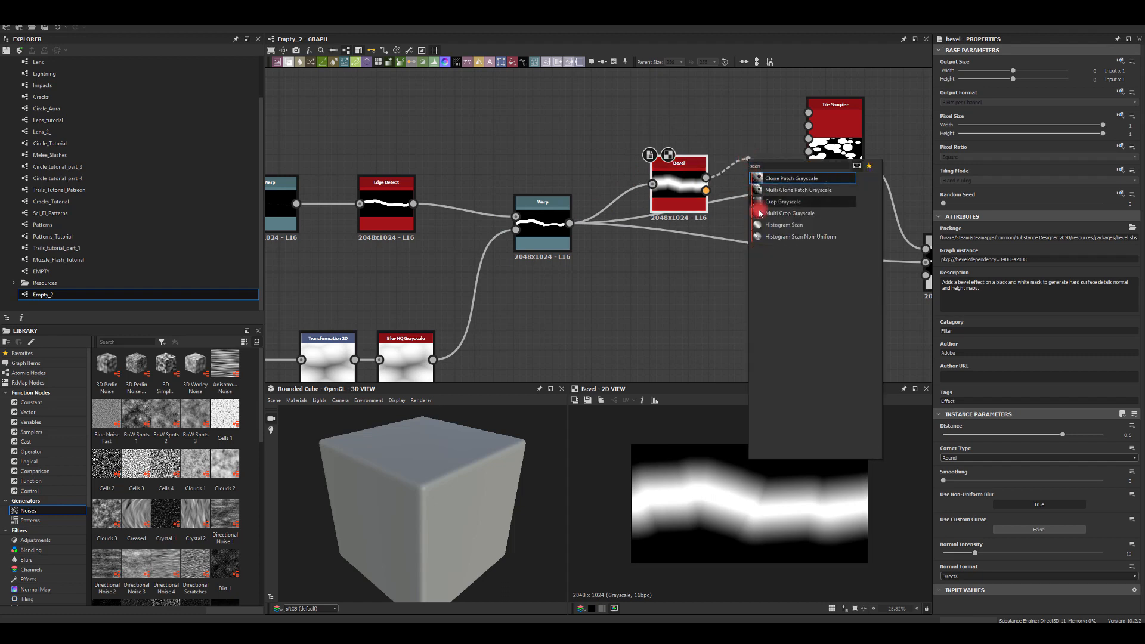
click(761, 224)
drag(680, 184, 660, 164)
drag(759, 171, 720, 171)
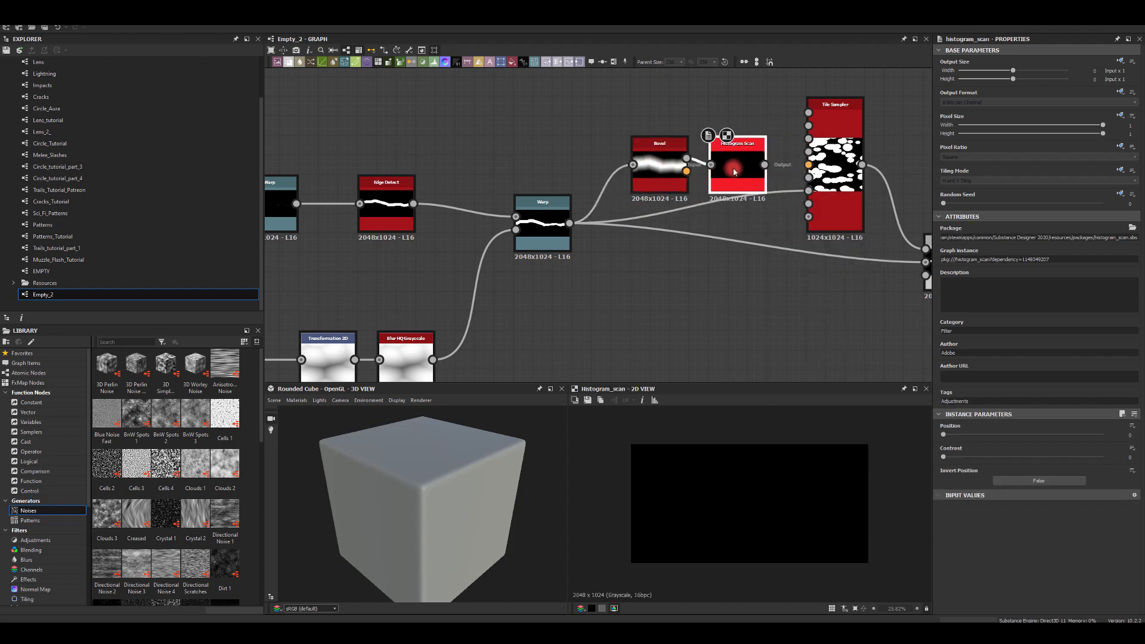
Step: Set the Histogram Scan's position to about 0.42 and contrast to 1, connect it to the Tile Sampler's mask map input and preview the Blend
drag(944, 437, 1133, 459)
drag(764, 164, 809, 191)
middle_drag(781, 294, 490, 269)
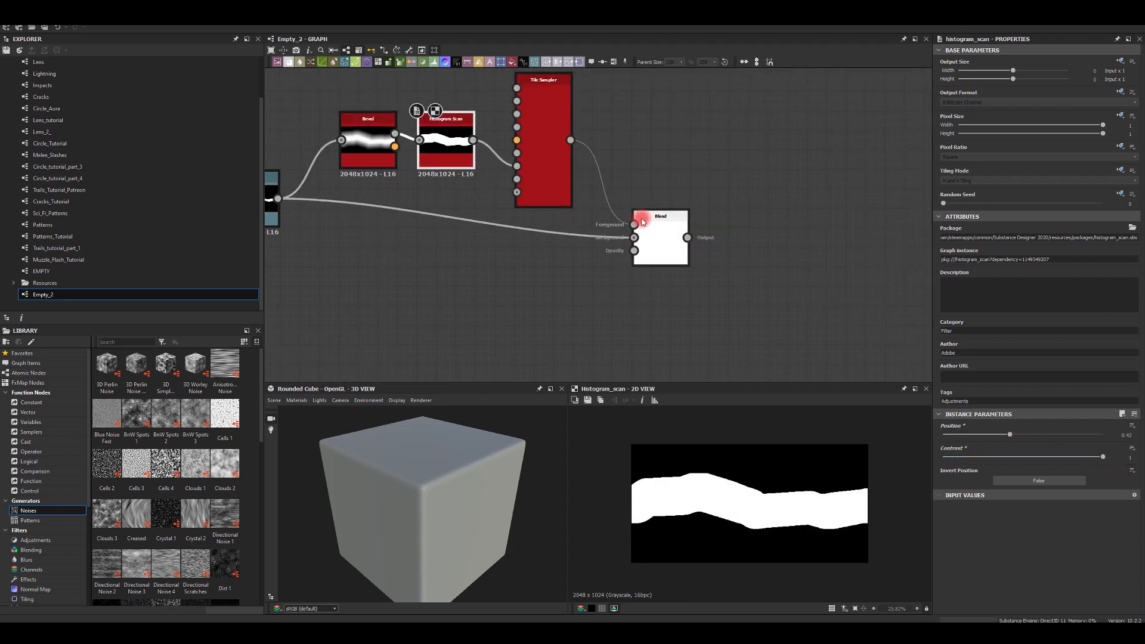
double_click(649, 232)
Step: Increase the Tile Sampler's disc scale to about 4.12
click(542, 134)
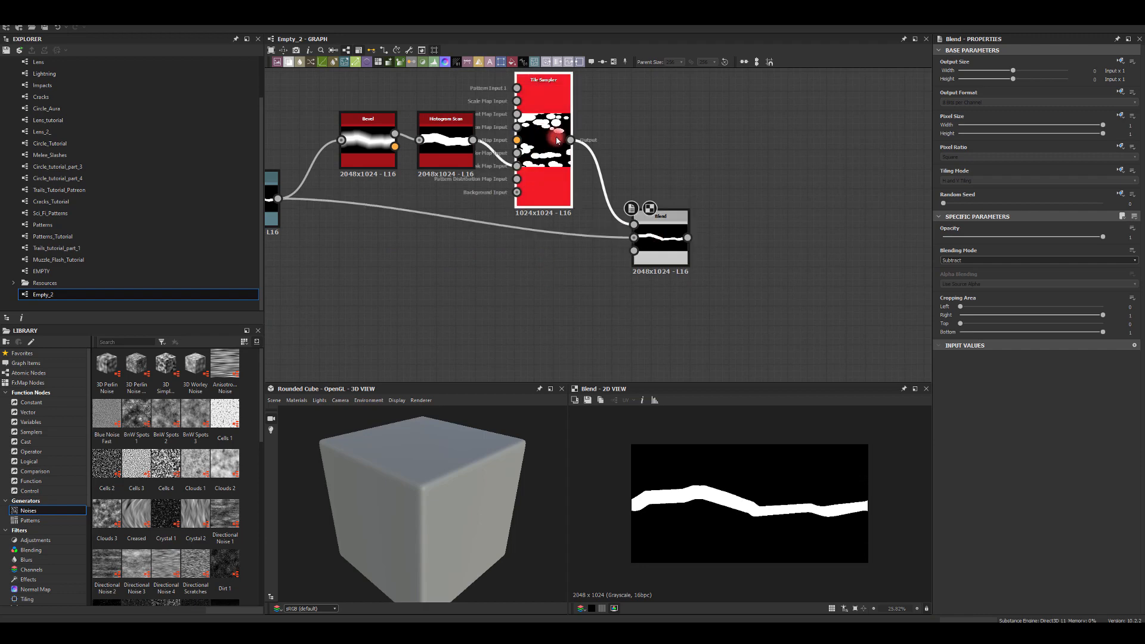
scroll(974, 520, down, 3)
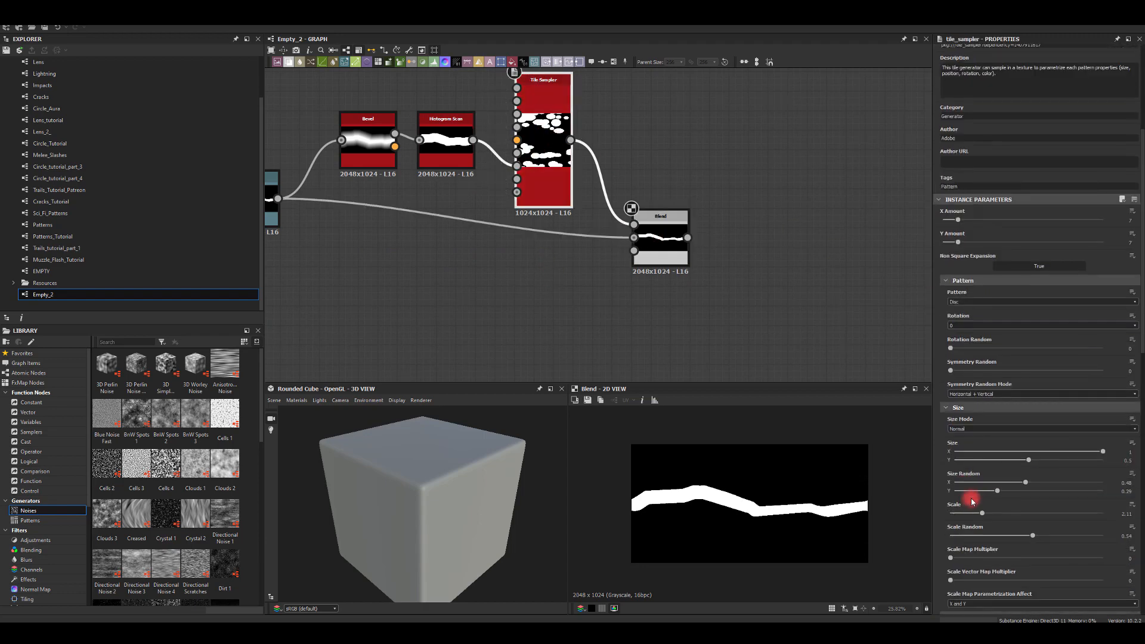
drag(980, 515, 1011, 527)
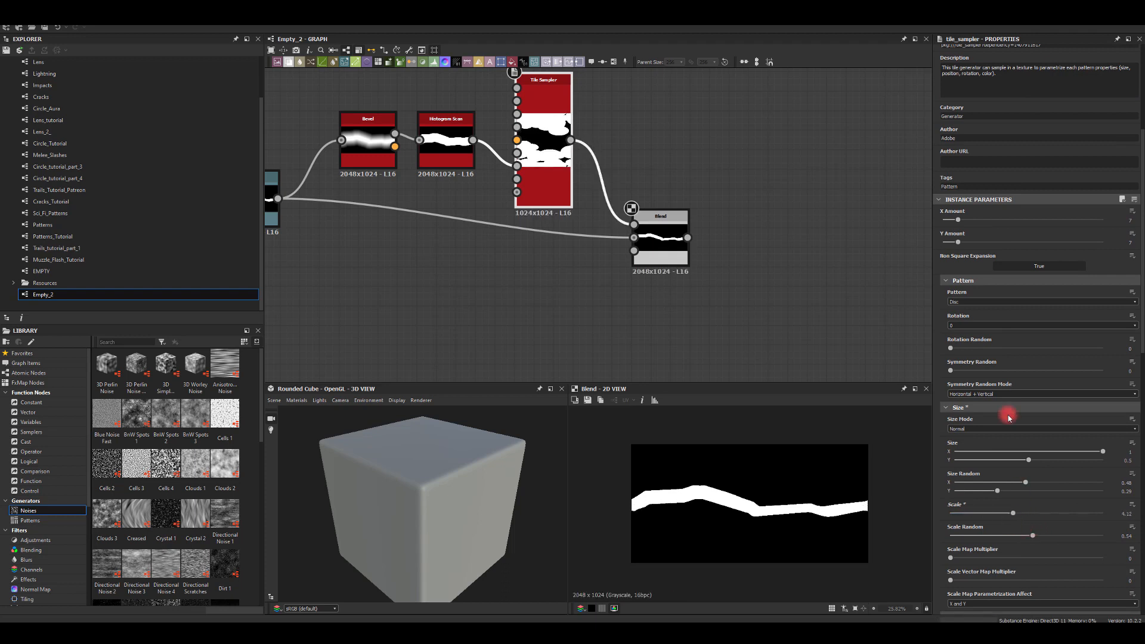
Step: Set the Tile Sampler's X Amount and Y Amount to 10 and reduce its disc scale to about 4.04
scroll(1002, 310, up, 2)
scroll(1048, 398, down, 1)
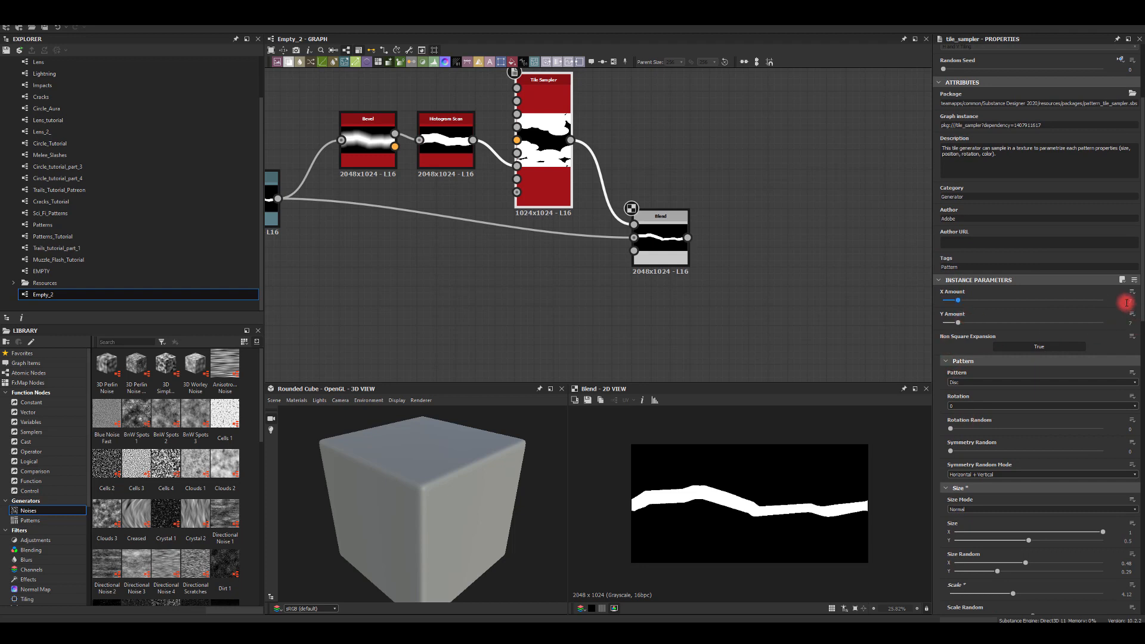
click(1117, 322)
text(10)
key(Return)
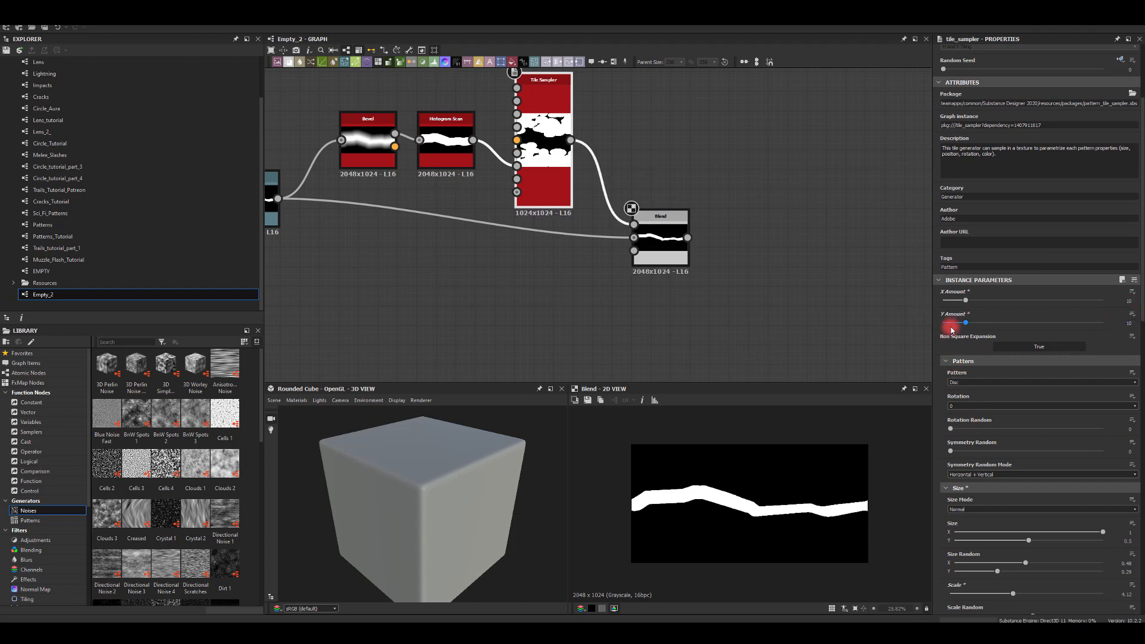
scroll(1006, 390, down, 5)
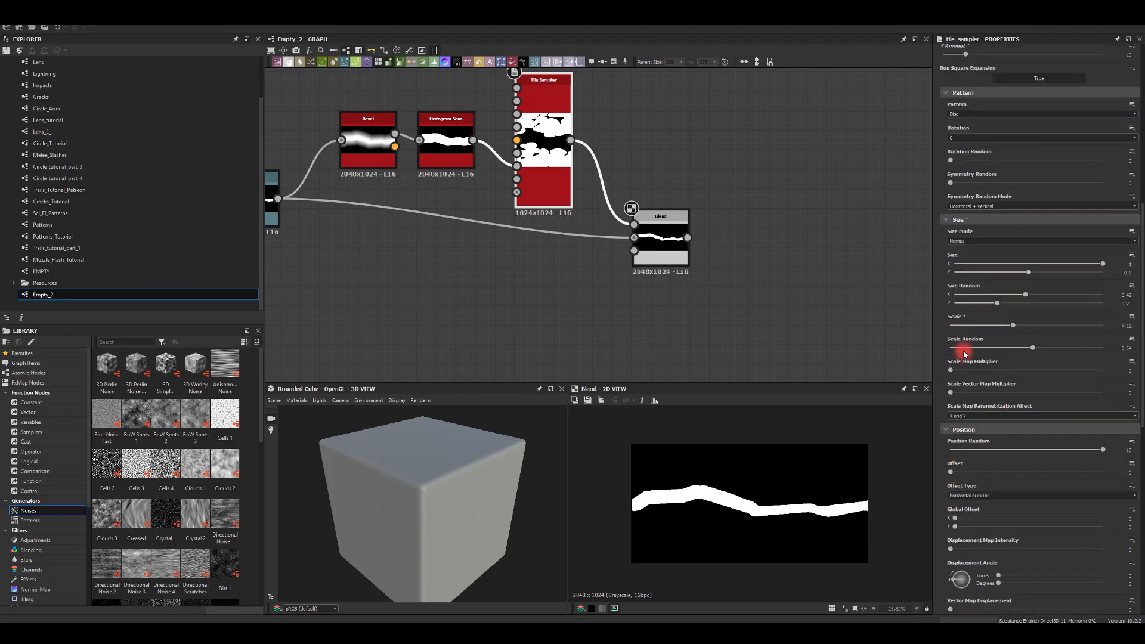
mouse_move(1012, 332)
mouse_down()
mouse_move(1074, 352)
mouse_move(1017, 342)
mouse_up()
Step: Lower the Histogram Scan's position to about 0.11
middle_drag(459, 286, 522, 312)
click(505, 167)
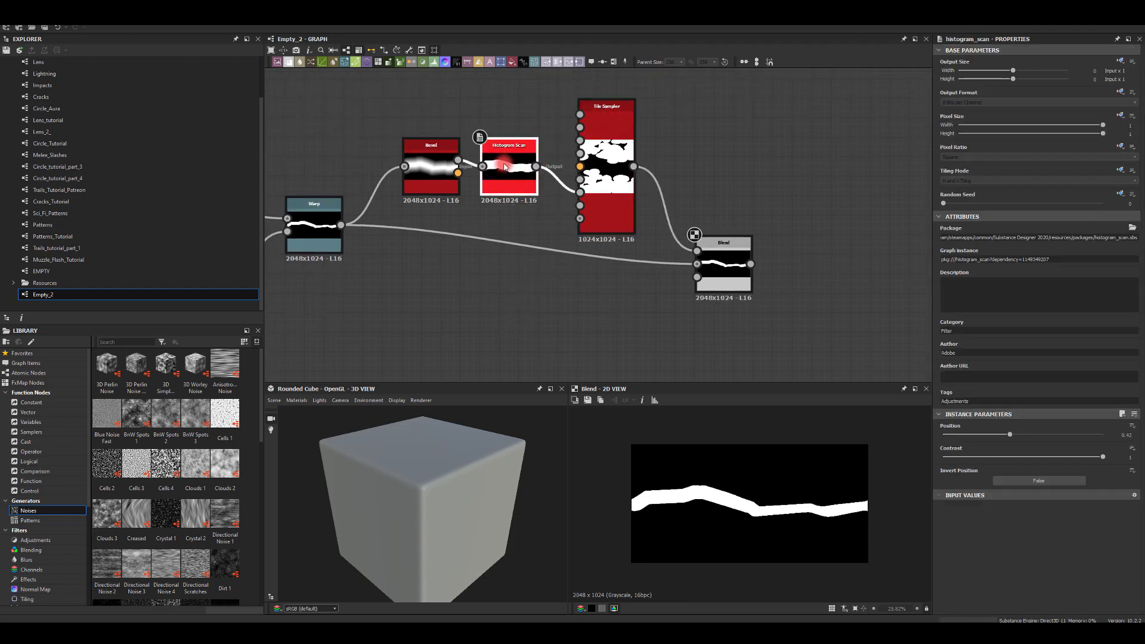
drag(1009, 438, 961, 436)
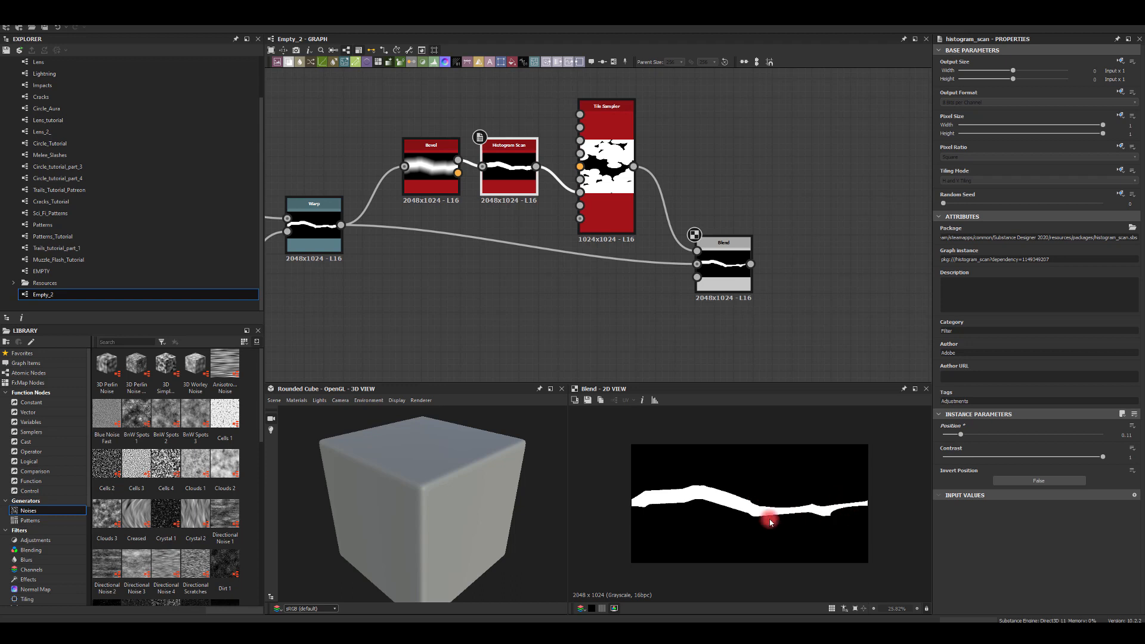
Step: Add a Warp node after the Blend, fed by the Blend's output
middle_drag(820, 210, 638, 141)
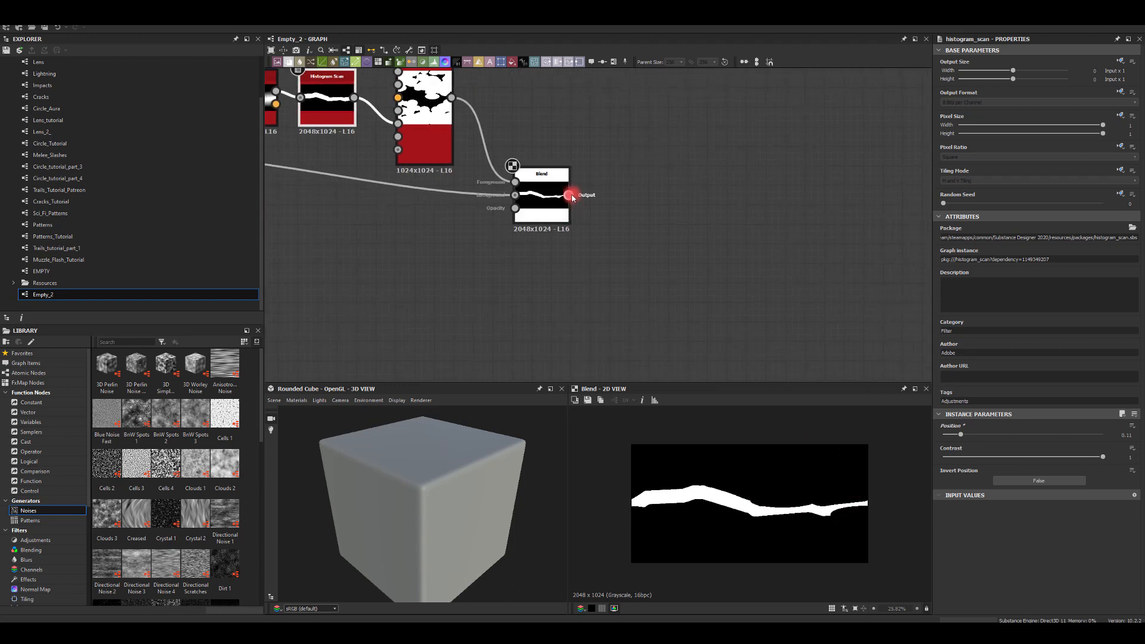
drag(661, 177, 660, 175)
text(warp)
key(Return)
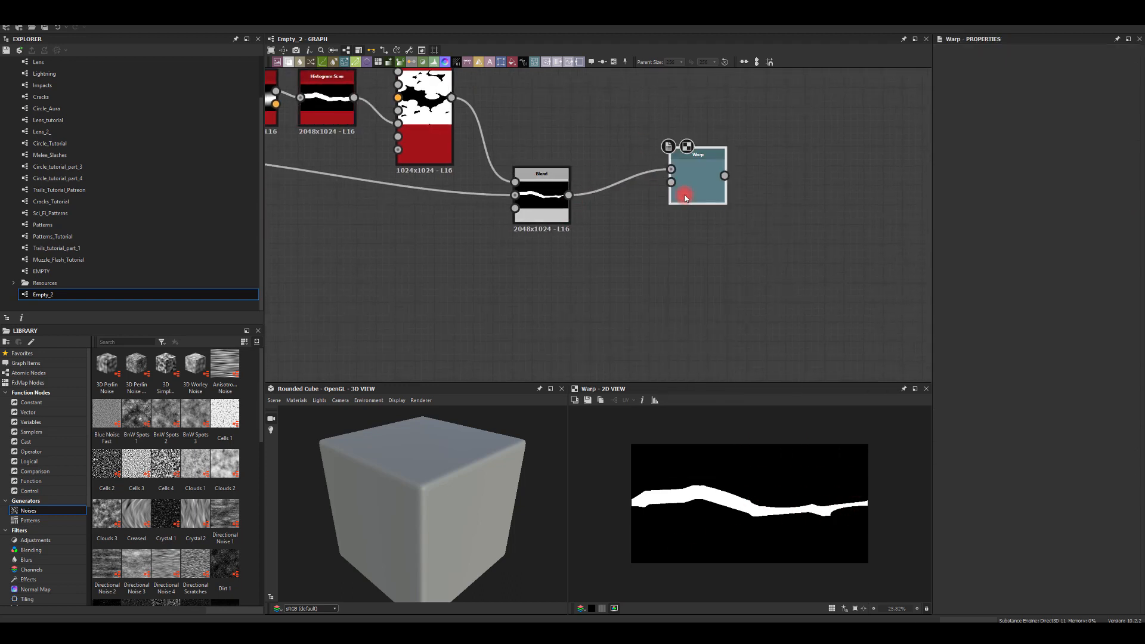
Step: Duplicate the Cells 1, Transformation 2D and Blur HQ Grayscale chain beneath the Blend and connect it to the new Warp's gradient input
middle_drag(664, 224, 735, 141)
scroll(495, 225, down, 1)
middle_drag(273, 226, 485, 248)
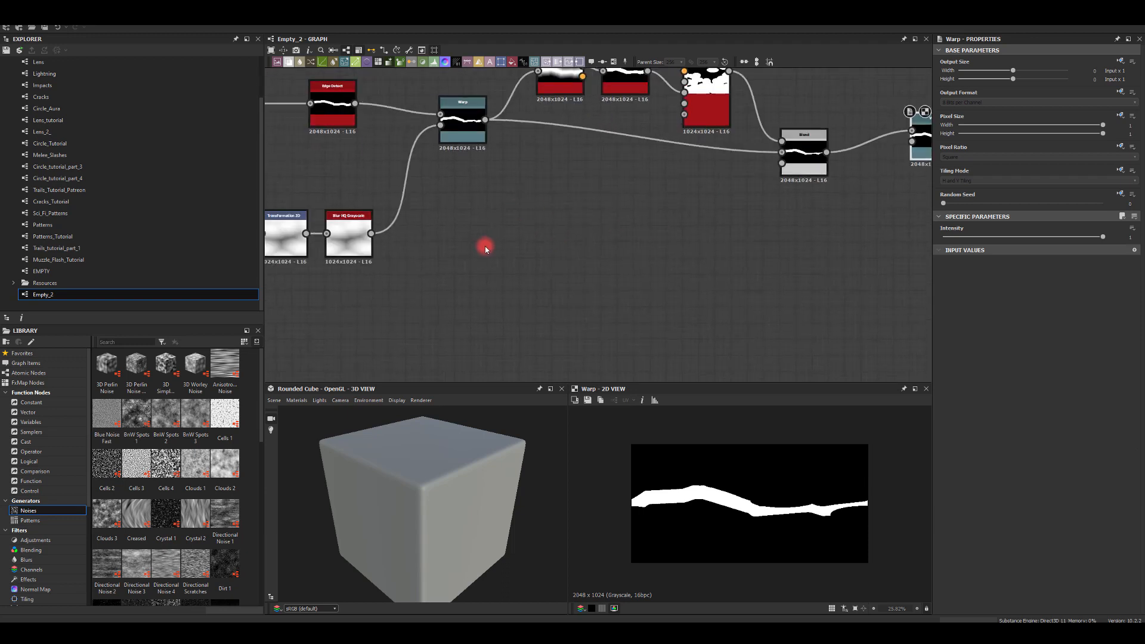
middle_drag(457, 292, 600, 301)
drag(342, 198, 525, 269)
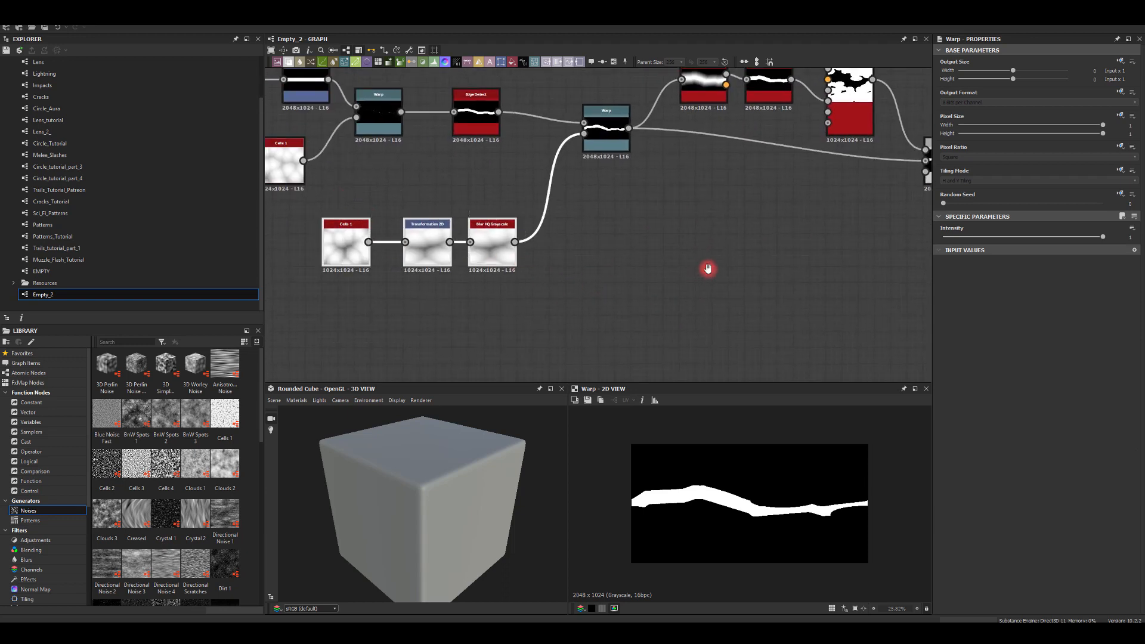
middle_drag(708, 268, 593, 225)
key(ctrl+v)
drag(693, 224, 747, 169)
drag(529, 229, 527, 233)
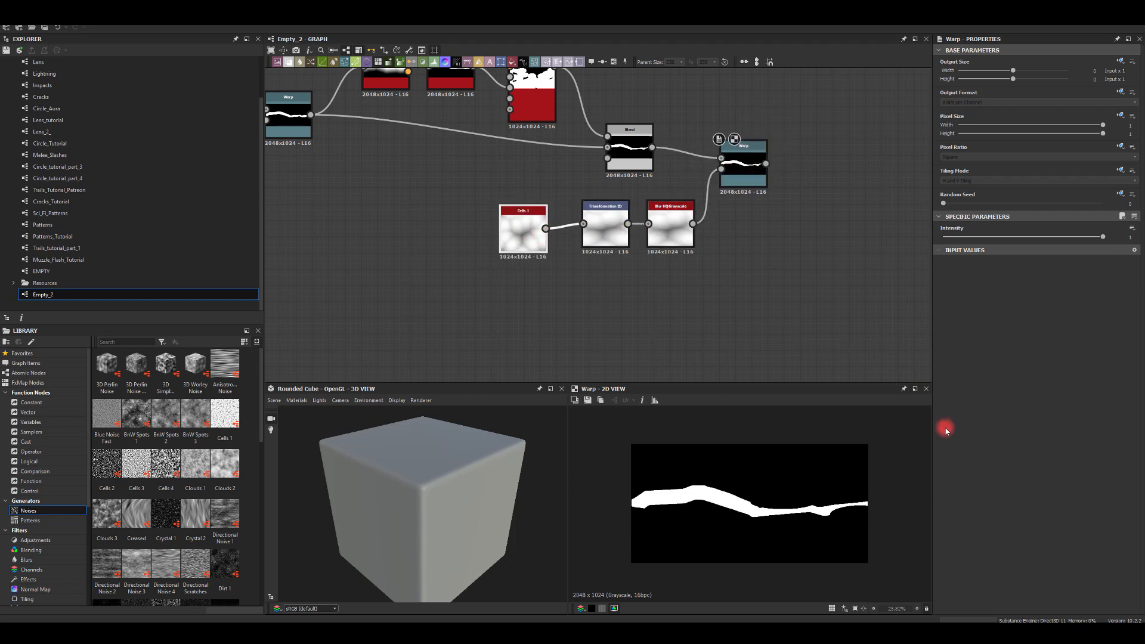
Step: Increase the duplicated Cells 1 node's scale and set its Blur HQ Grayscale intensity to about 1.36
click(530, 255)
drag(947, 434, 952, 438)
click(742, 160)
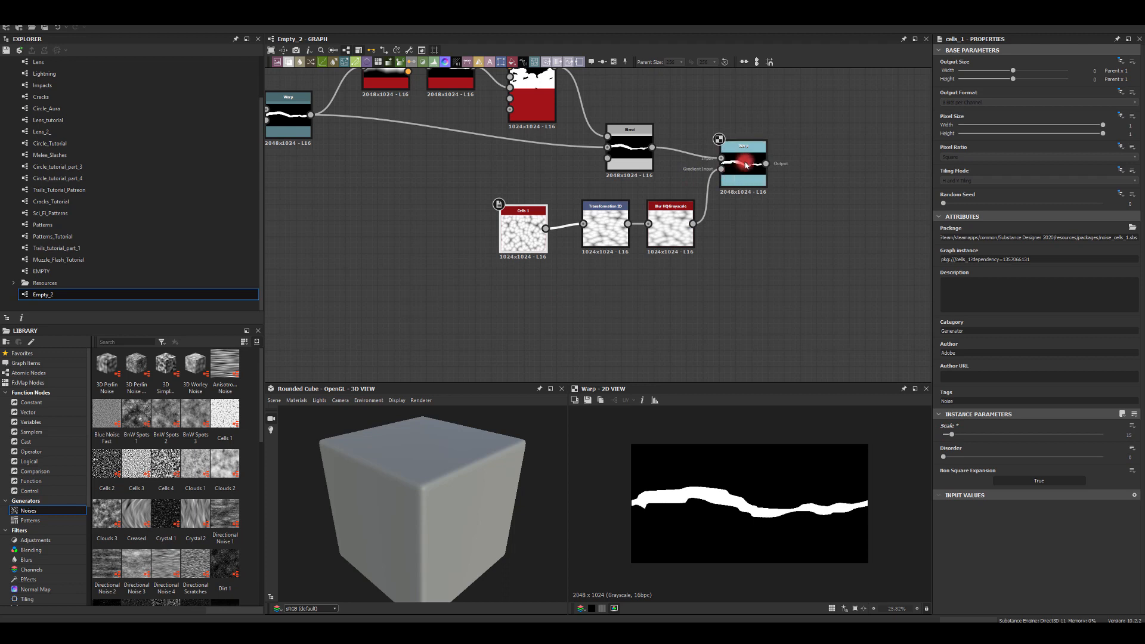
scroll(730, 250, up, 2)
click(614, 263)
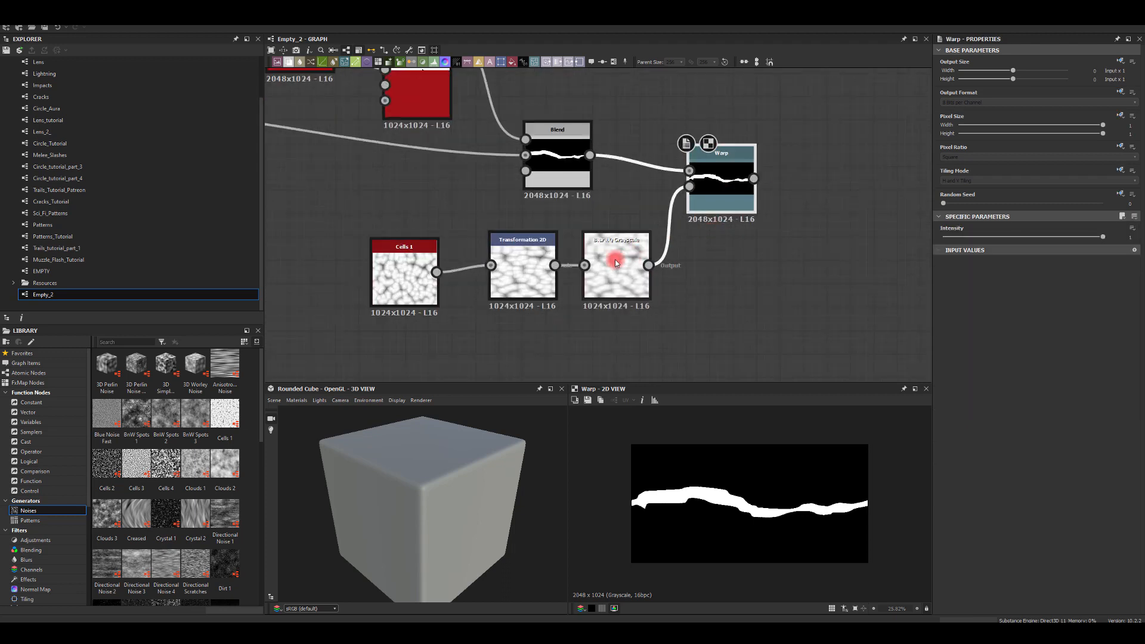
drag(984, 437, 955, 440)
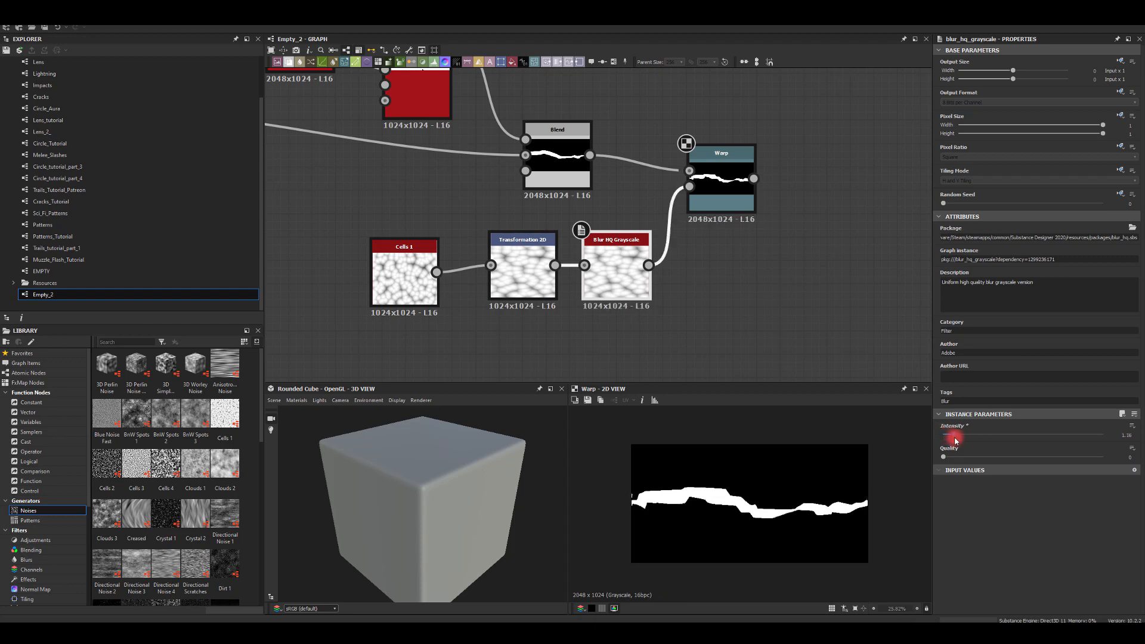
Step: Set the last Warp's intensity to about 0.48 and the scale of its Cells 1 noise to 10
click(723, 176)
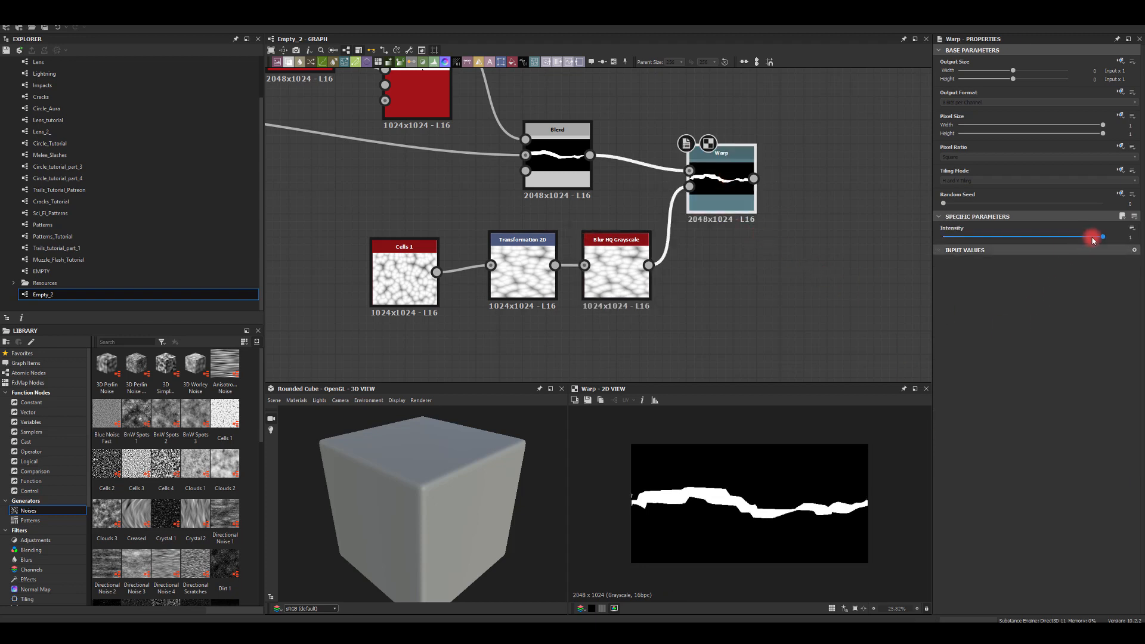
drag(1004, 243, 1016, 271)
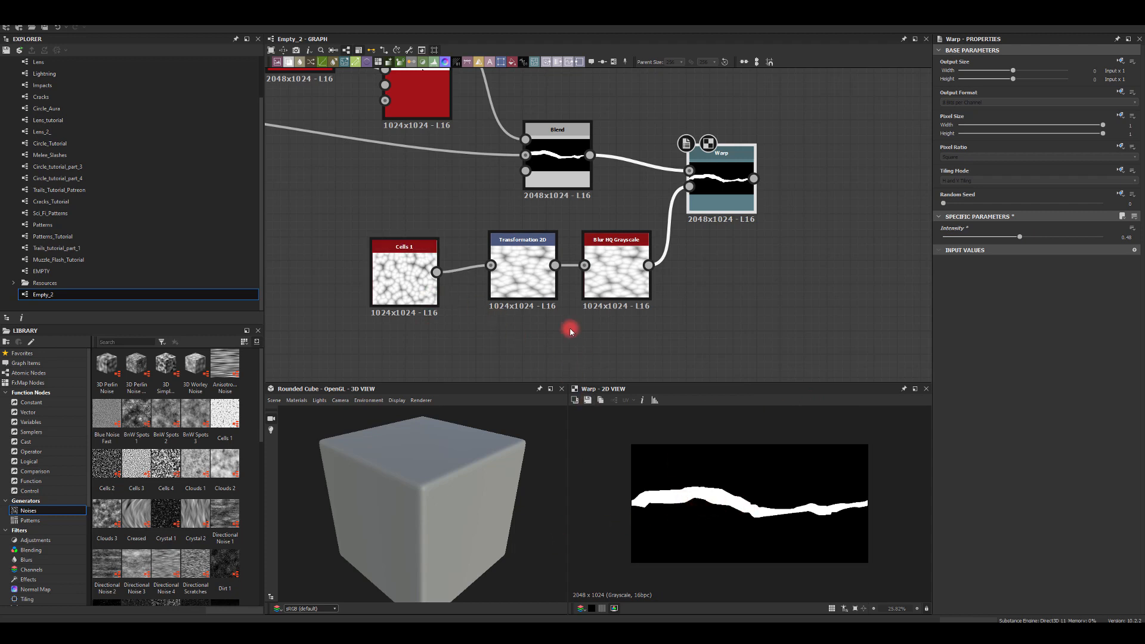
click(399, 262)
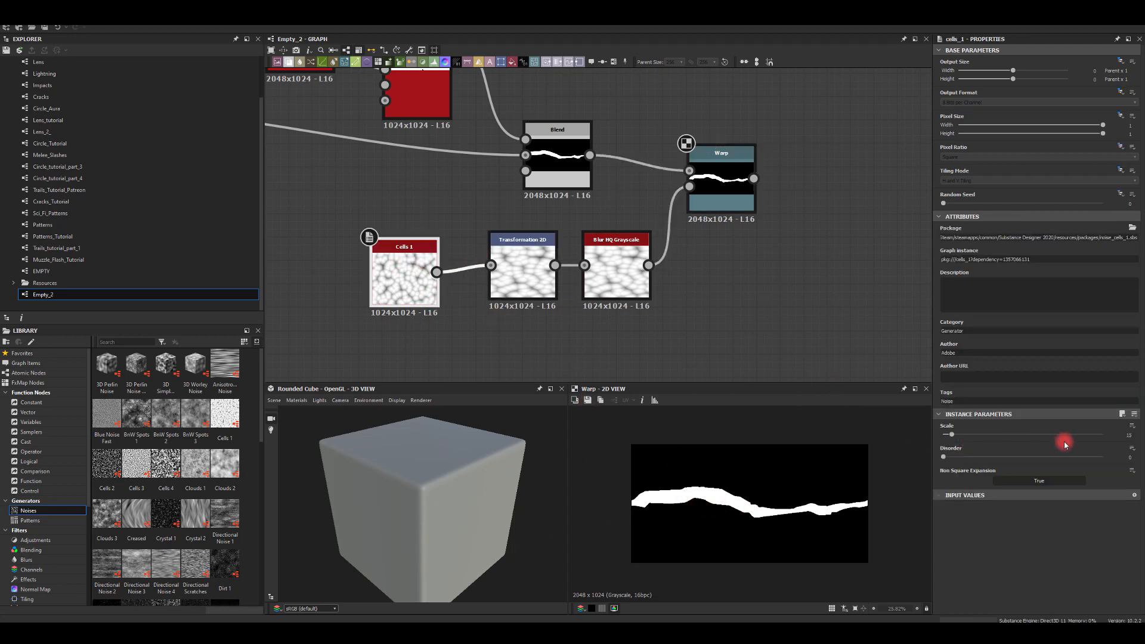
text(10)
key(Return)
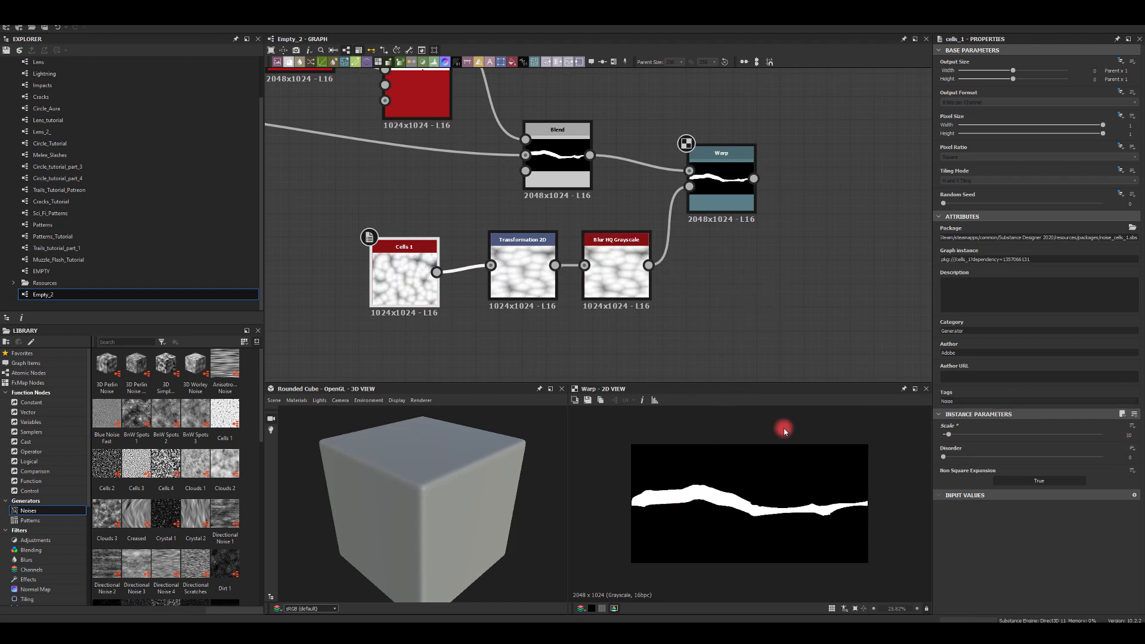
Step: Try a Y Amount of 15 on the Tile Sampler with the X Amount at 10
middle_drag(780, 316, 752, 326)
scroll(726, 283, down, 2)
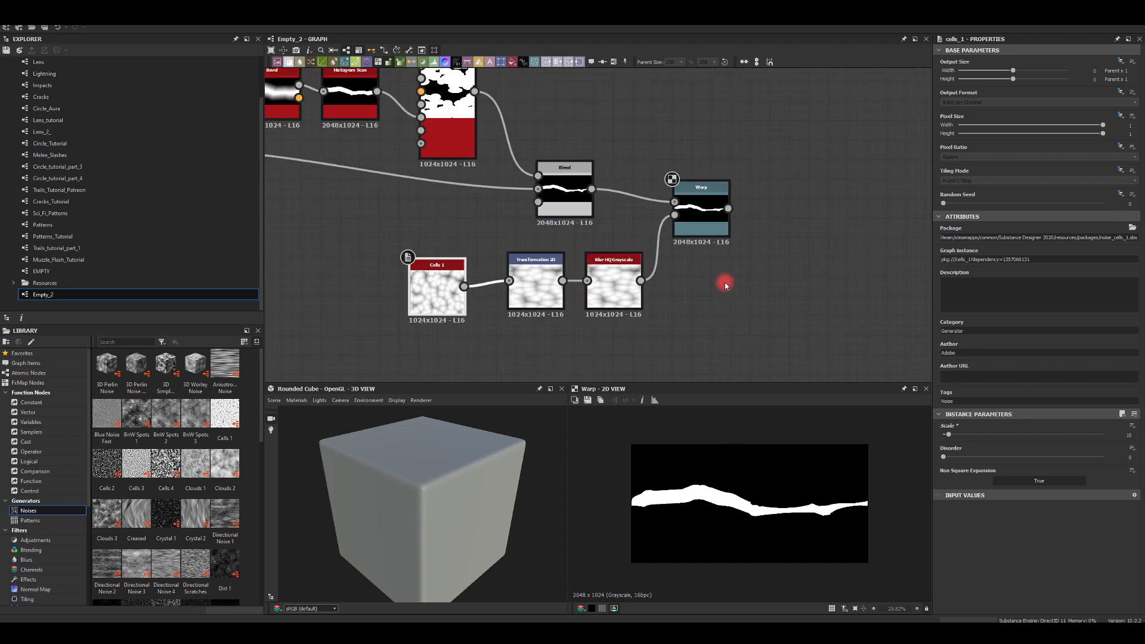
middle_drag(574, 127, 626, 143)
scroll(645, 142, up, 2)
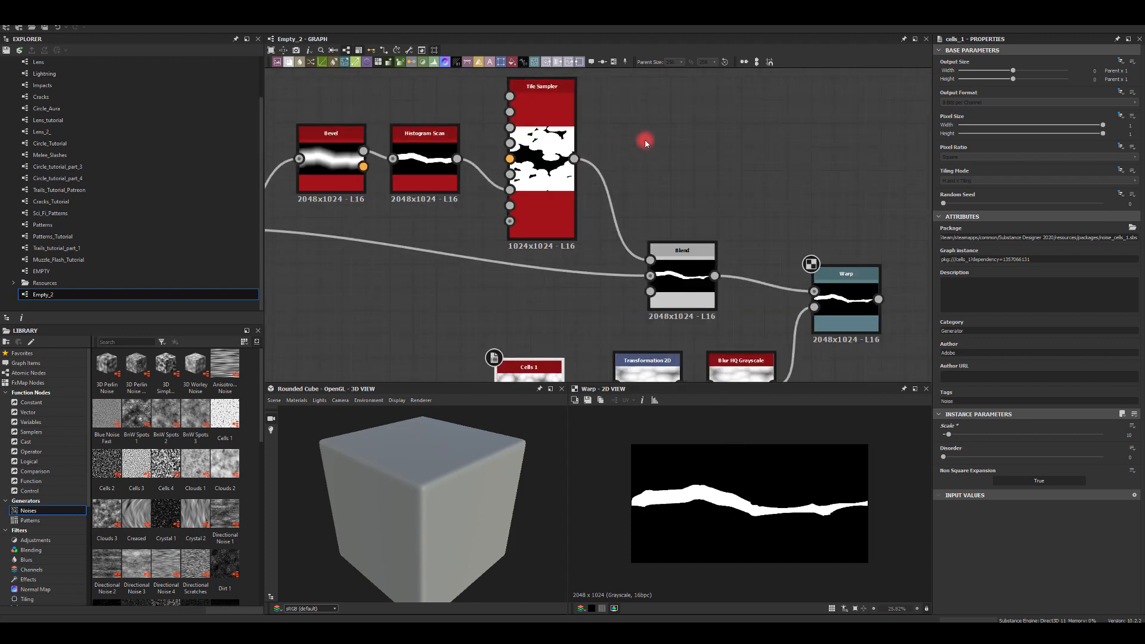
click(582, 156)
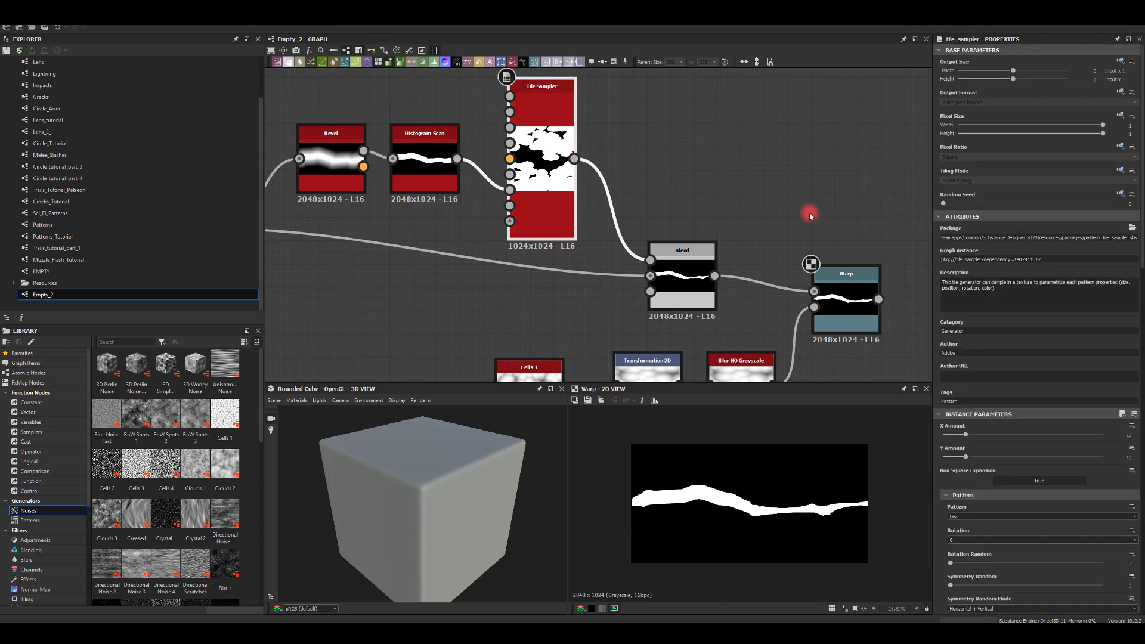
middle_drag(859, 248, 833, 202)
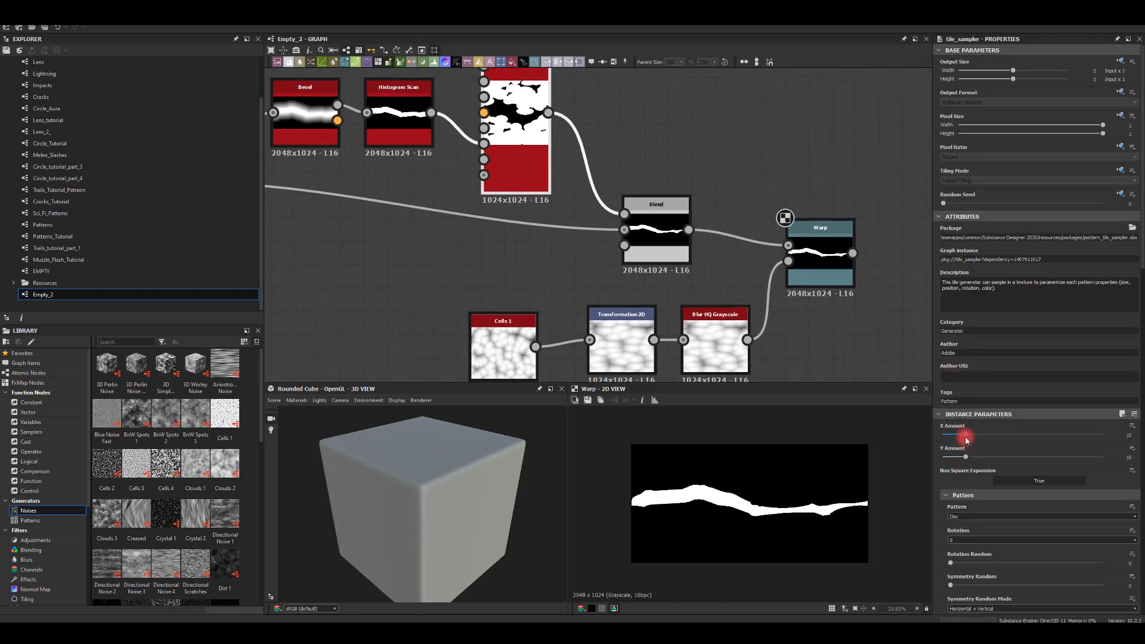
mouse_move(967, 439)
mouse_down()
mouse_move(1116, 419)
mouse_move(1104, 434)
mouse_move(969, 453)
mouse_up()
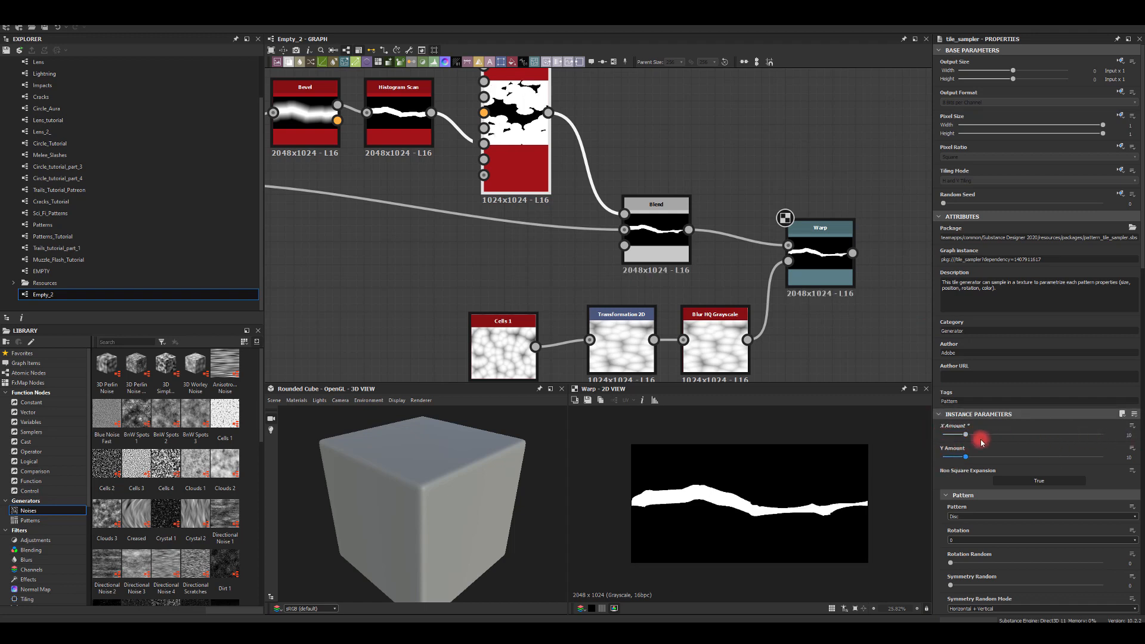
drag(1122, 458, 1058, 452)
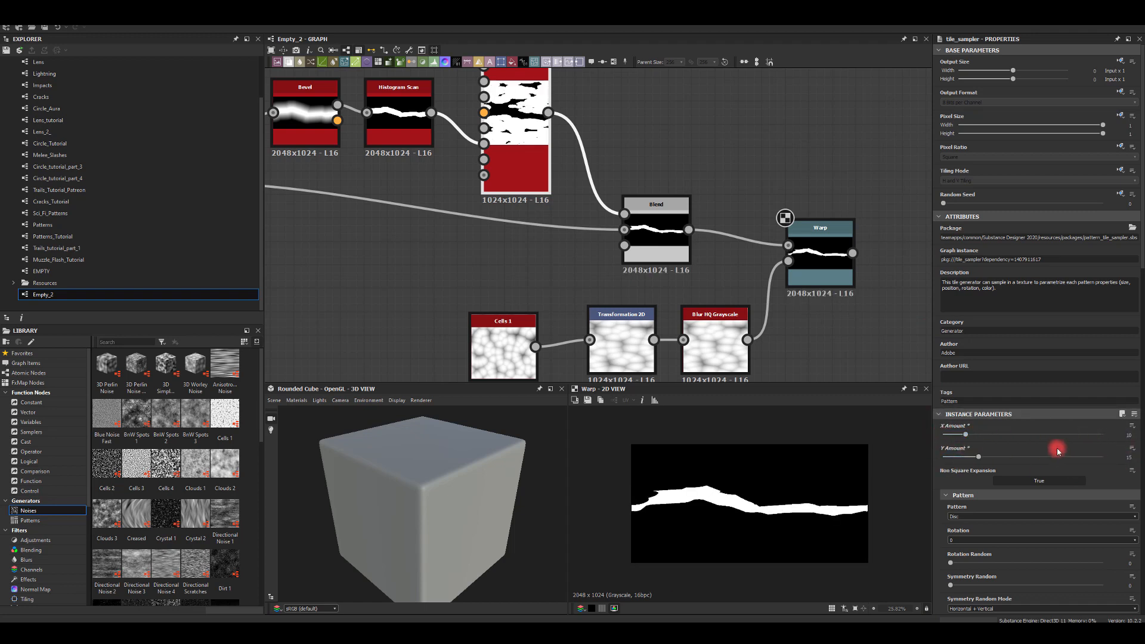
Step: Set the Tile Sampler's scale to about 4.06, its Y Amount to 8 and its X Amount to 10
scroll(961, 546, down, 6)
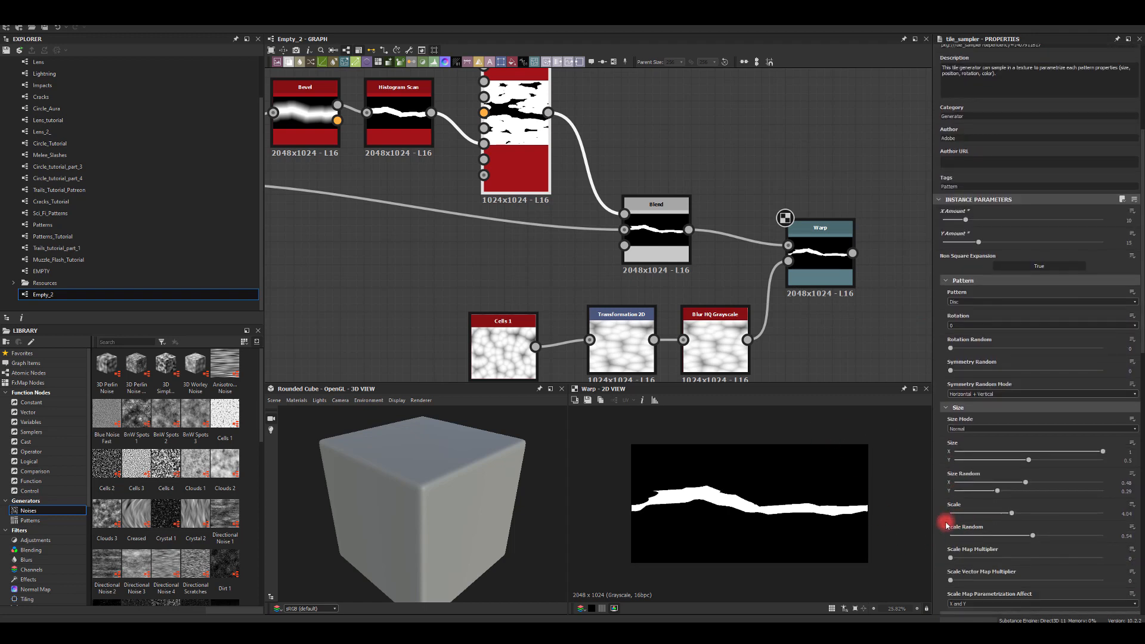
mouse_move(1011, 515)
mouse_down()
mouse_move(1034, 521)
mouse_move(957, 510)
mouse_move(1011, 511)
mouse_up()
drag(980, 247, 961, 247)
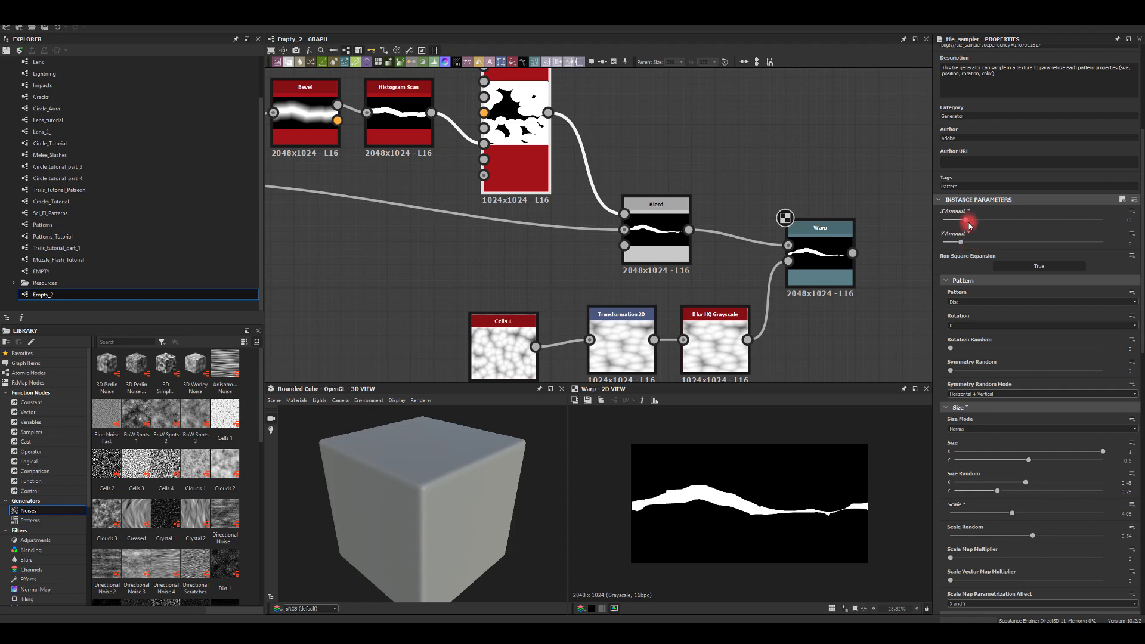
drag(970, 225, 974, 223)
mouse_move(980, 223)
mouse_down()
mouse_move(957, 223)
mouse_move(967, 222)
mouse_up()
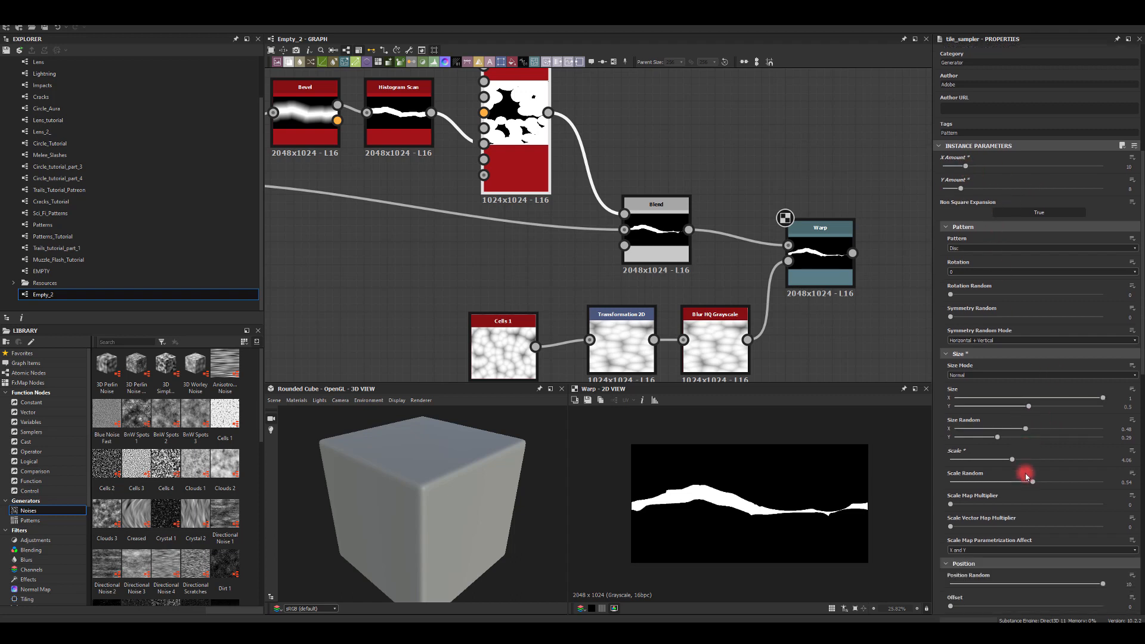
Step: Duplicate the Bevel and Histogram Scan beneath the originals and connect the copied Histogram Scan to the Blend's background input
scroll(1026, 474, down, 2)
middle_drag(533, 272, 686, 257)
scroll(578, 254, down, 2)
middle_drag(456, 253, 554, 243)
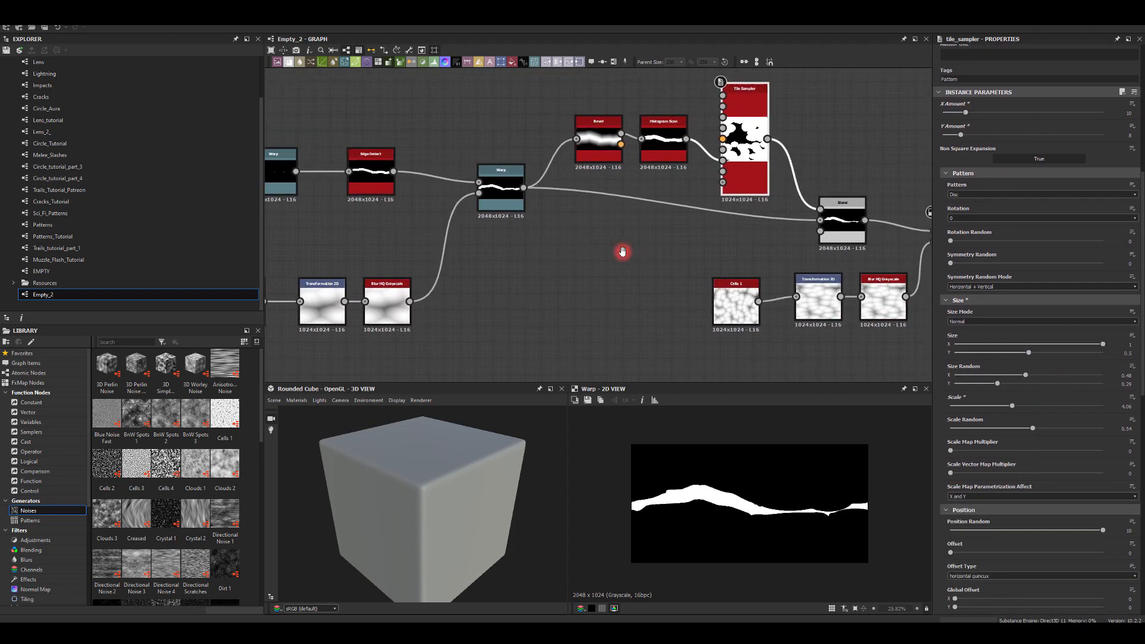
scroll(621, 250, up, 2)
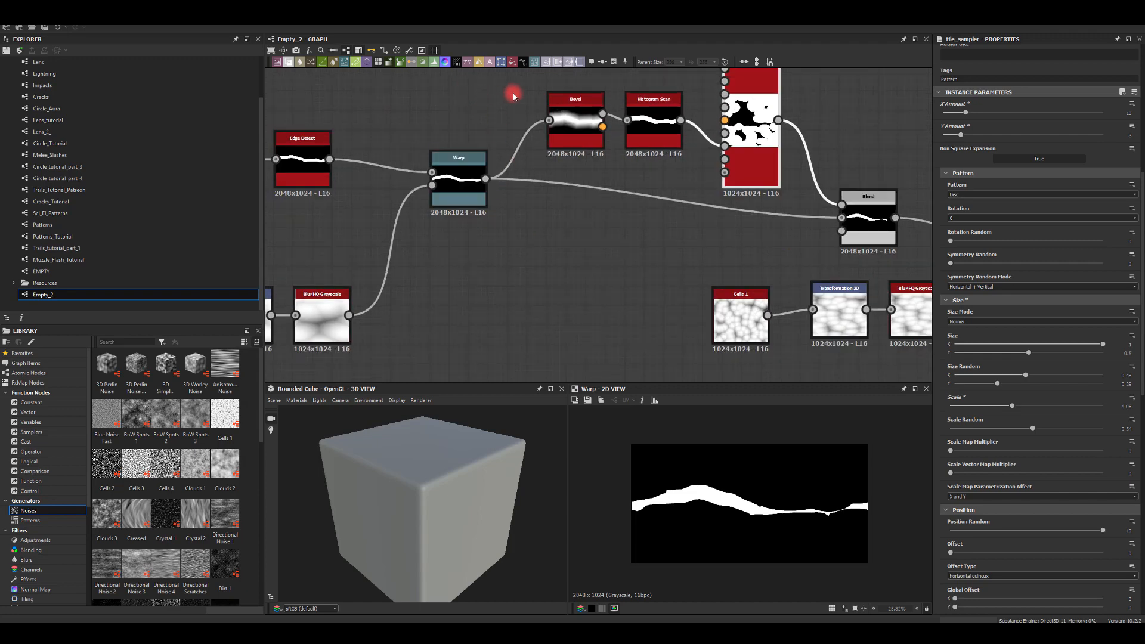
drag(513, 94, 661, 132)
click(572, 237)
key(ctrl+v)
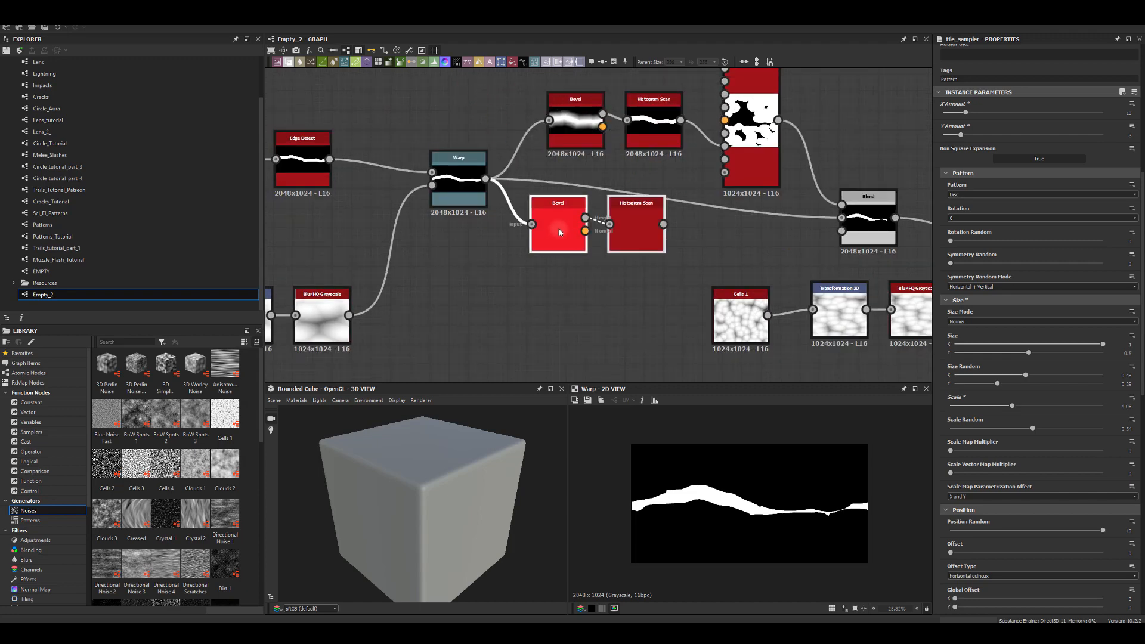
drag(559, 231, 575, 243)
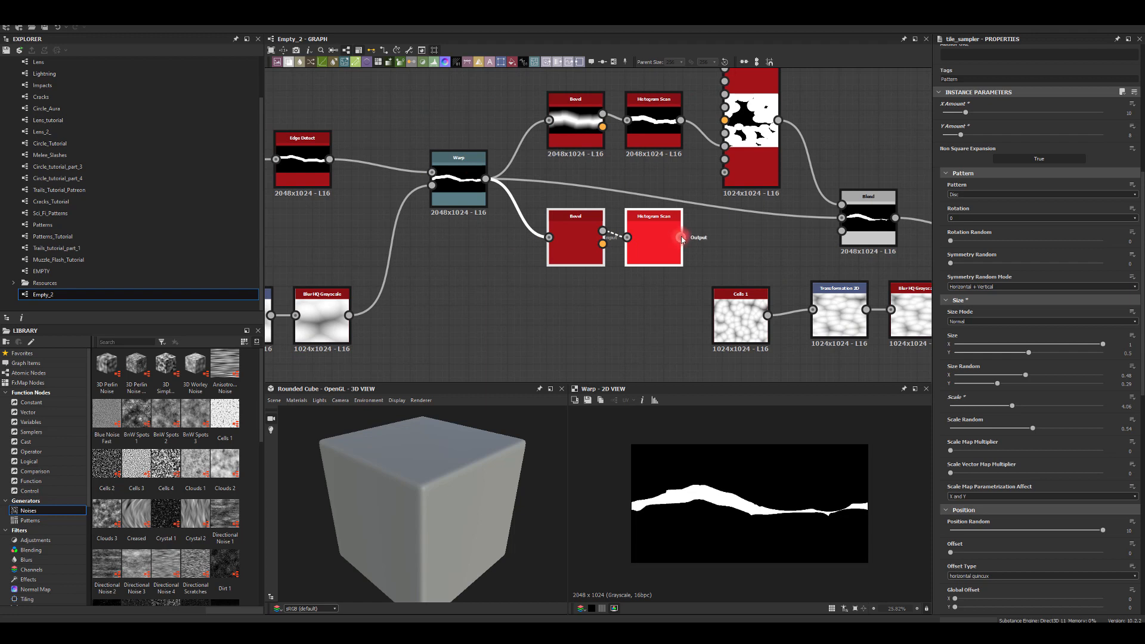
drag(683, 237, 842, 219)
middle_drag(753, 252, 638, 221)
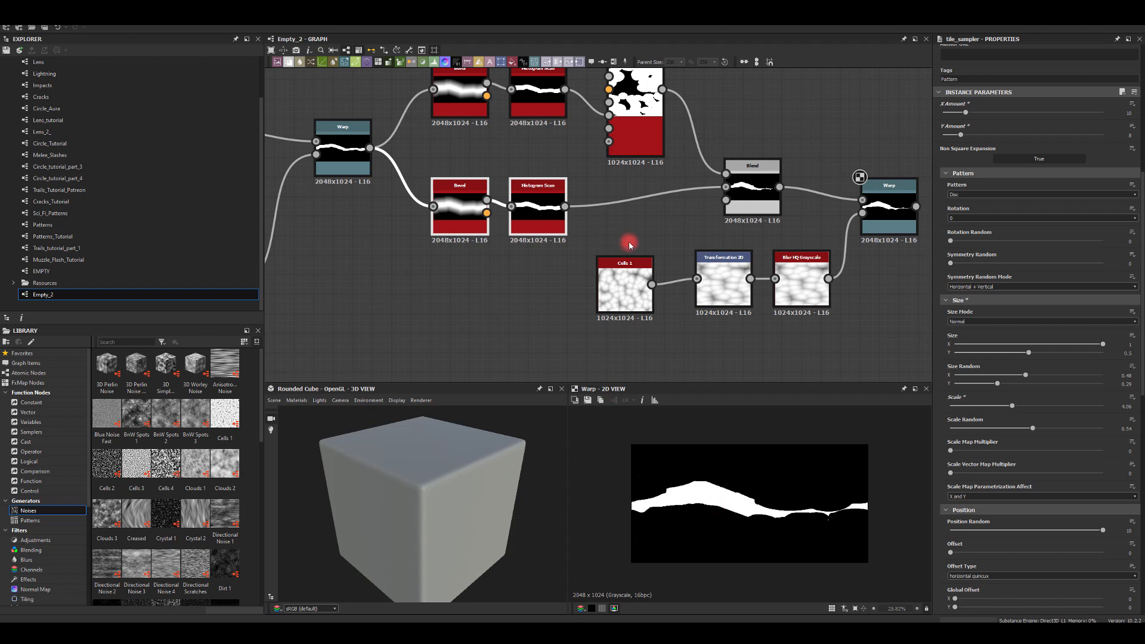
Step: Reduce the Tile Sampler's disc scale to about 2.73
click(624, 102)
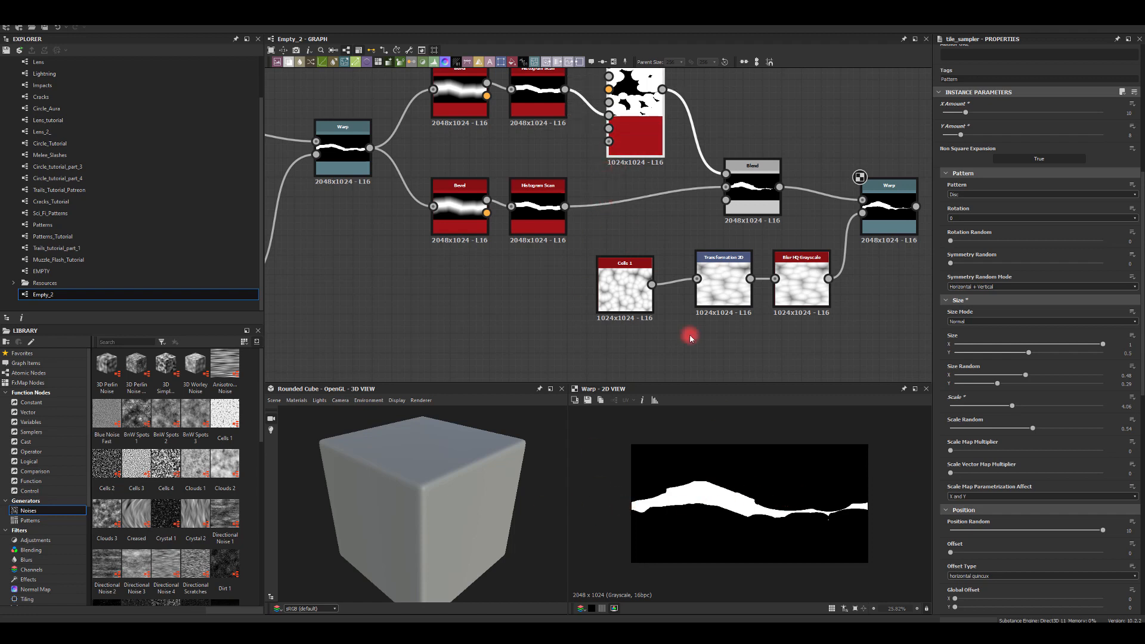
middle_drag(627, 182, 619, 200)
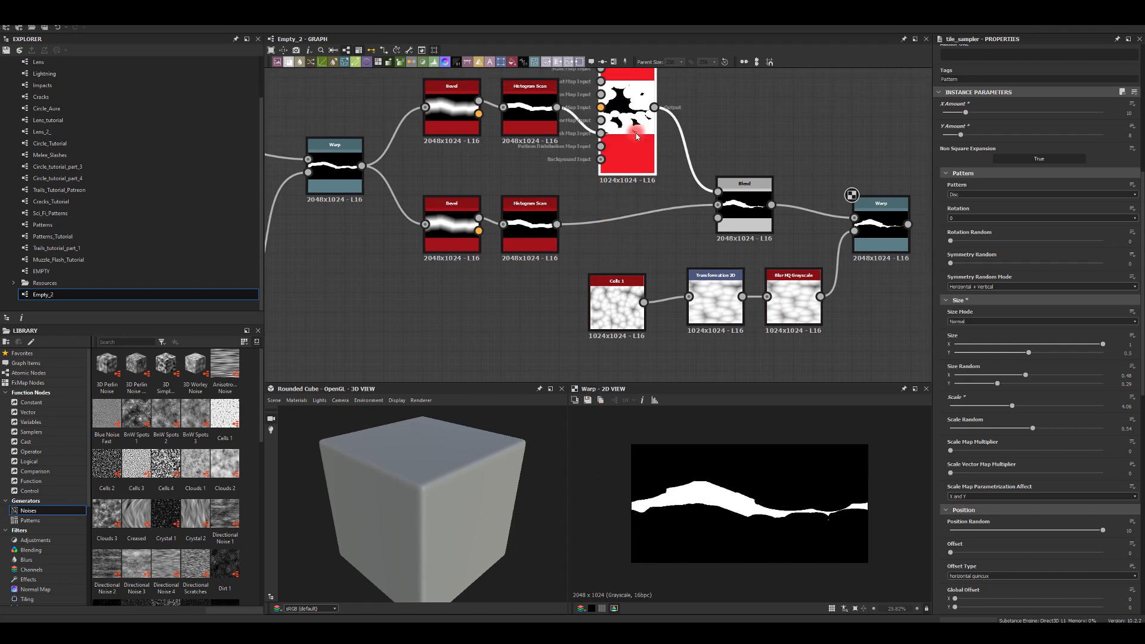
mouse_move(1012, 407)
mouse_down()
mouse_move(958, 408)
mouse_move(991, 415)
mouse_up()
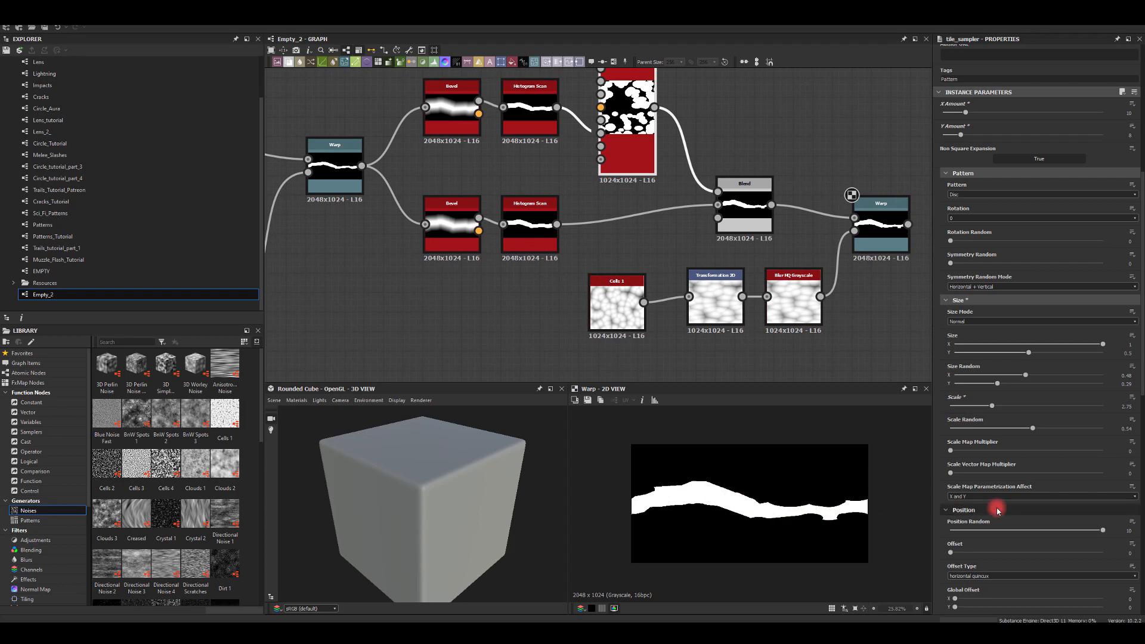
scroll(990, 498, down, 3)
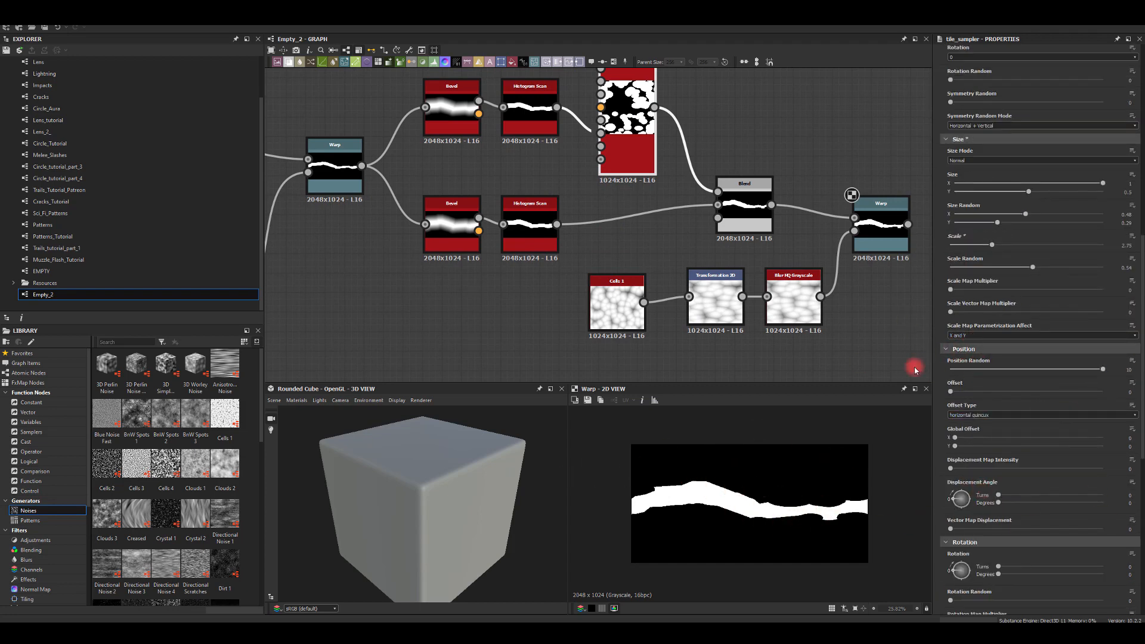
Step: Reduce the Tile Sampler's Position Random to about 2.9
drag(1104, 370, 995, 364)
click(699, 458)
Step: Raise the Disorder of the Cells 1 noise feeding the bolt's first Warp to 0.75
middle_drag(456, 313, 573, 318)
scroll(438, 297, down, 2)
middle_drag(439, 297, 597, 304)
middle_drag(372, 244, 445, 245)
scroll(372, 128, up, 2)
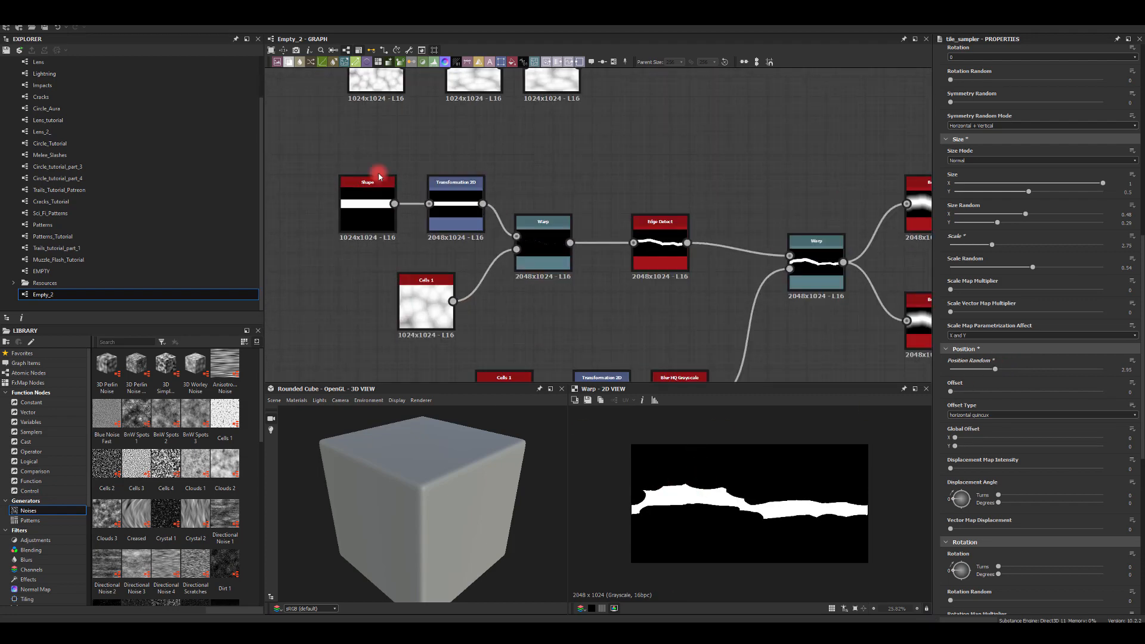
middle_drag(337, 278, 326, 219)
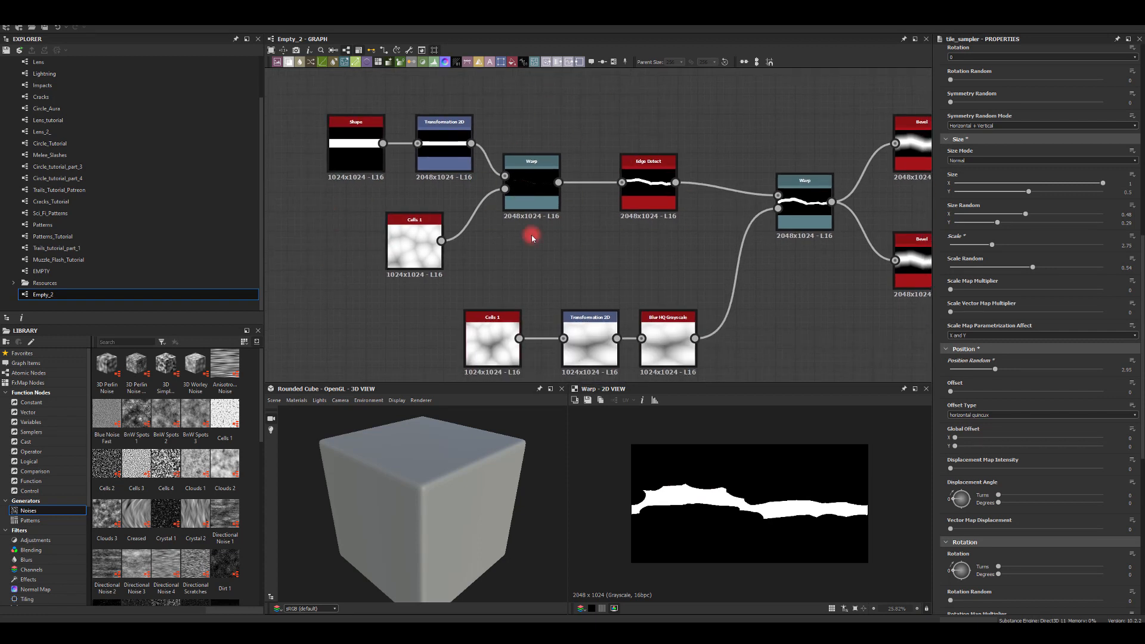
click(395, 265)
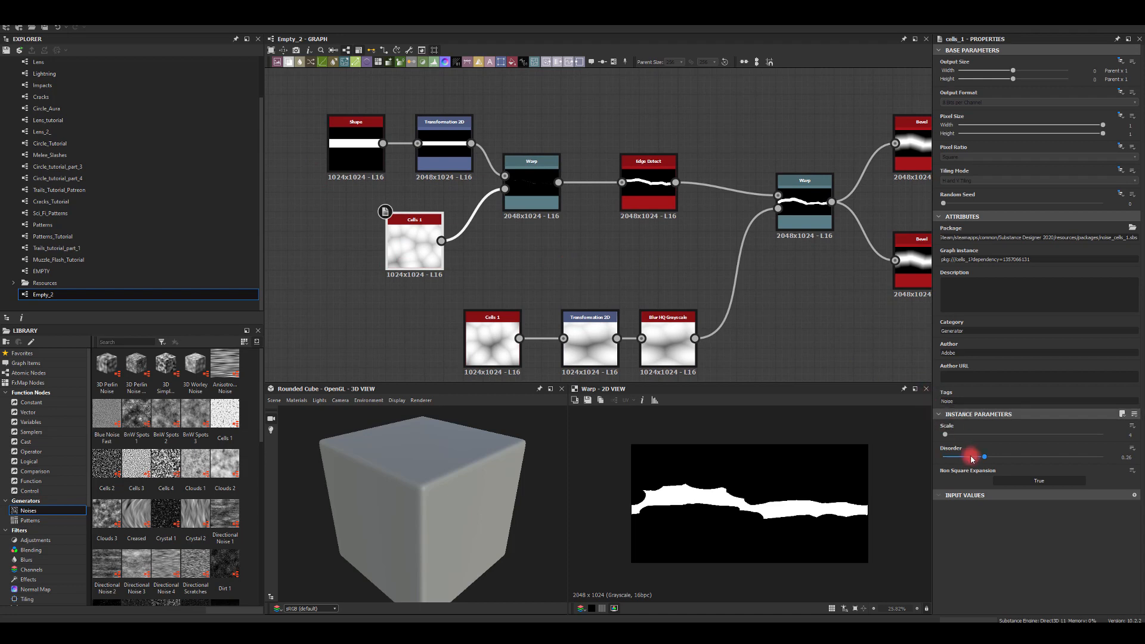
drag(986, 458, 1064, 468)
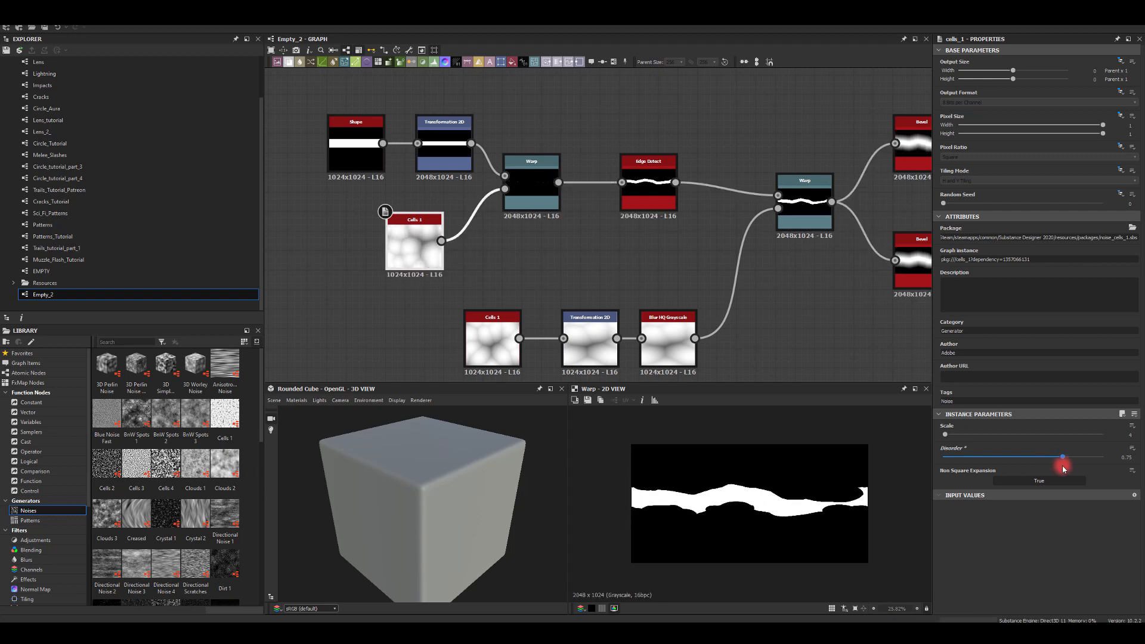
Step: Set the Disorder of the Cells 1 noise that drives the Warp after Edge Detect to 0.22
middle_drag(663, 311, 443, 259)
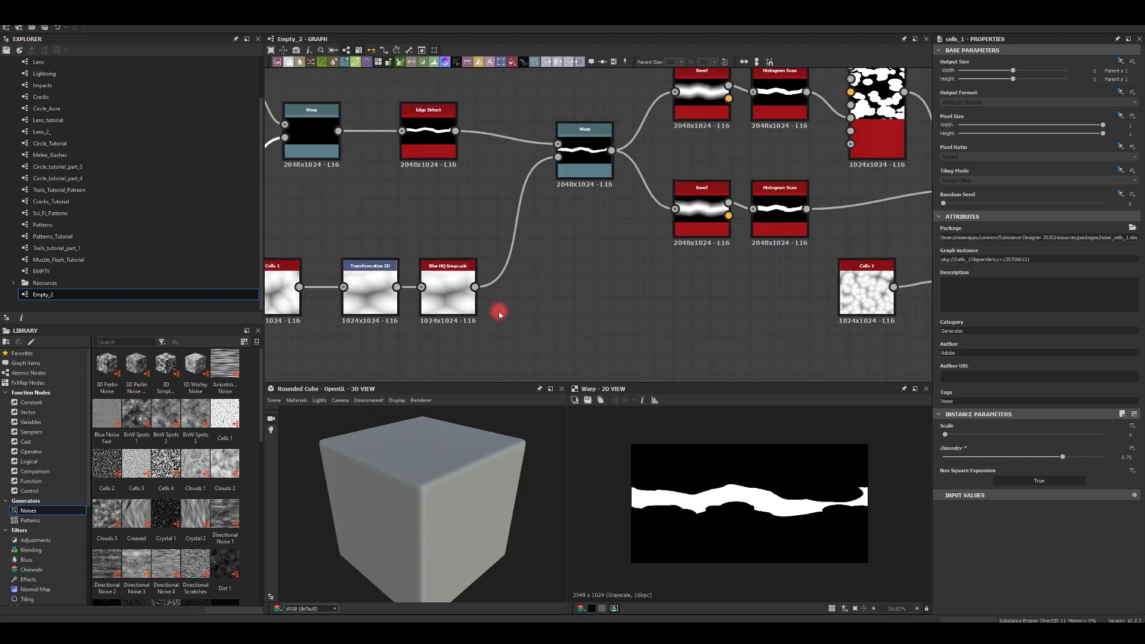
middle_drag(420, 323, 527, 305)
click(386, 268)
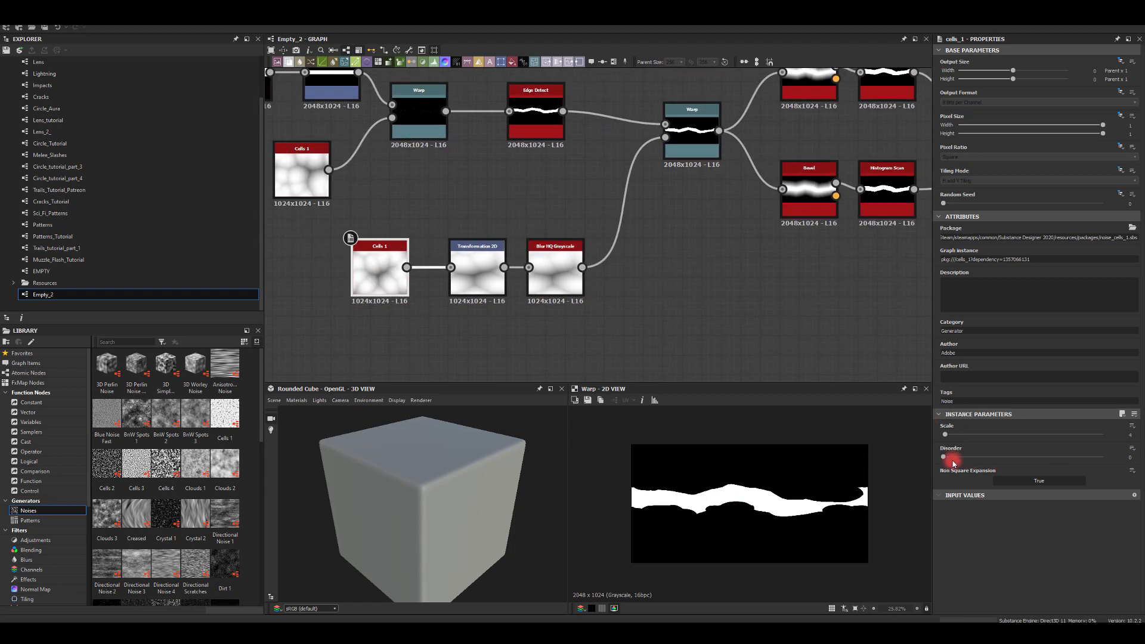
drag(953, 462, 979, 464)
Step: Move the upper lightning's final Blend node down beside the end of the lower bolt's node chain
middle_drag(756, 274, 500, 217)
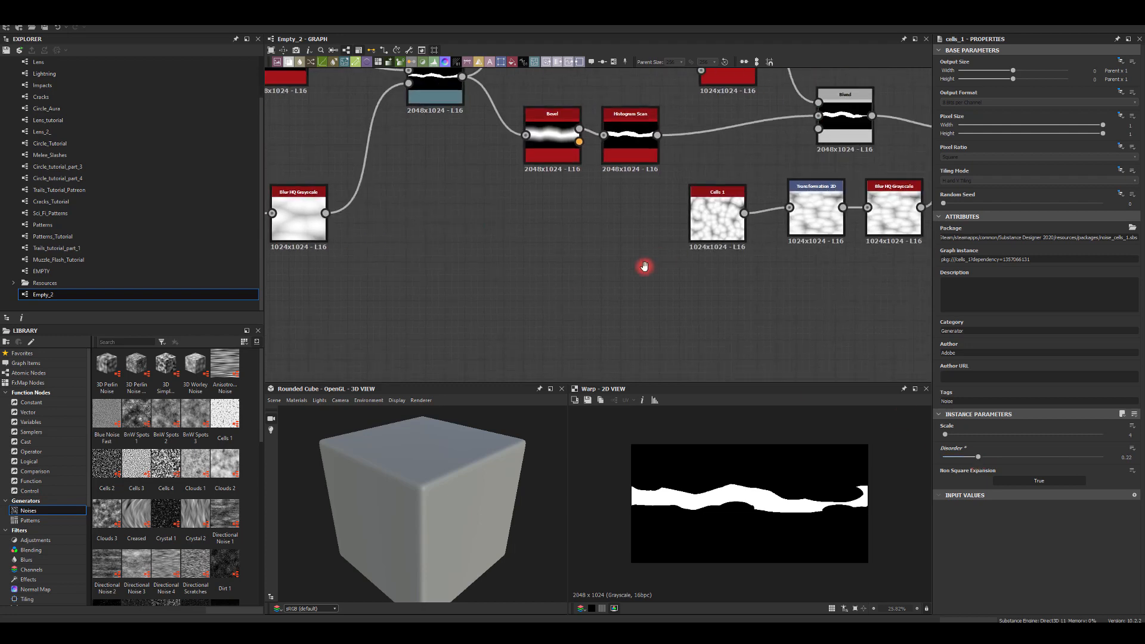
scroll(645, 266, down, 2)
middle_drag(818, 271, 701, 304)
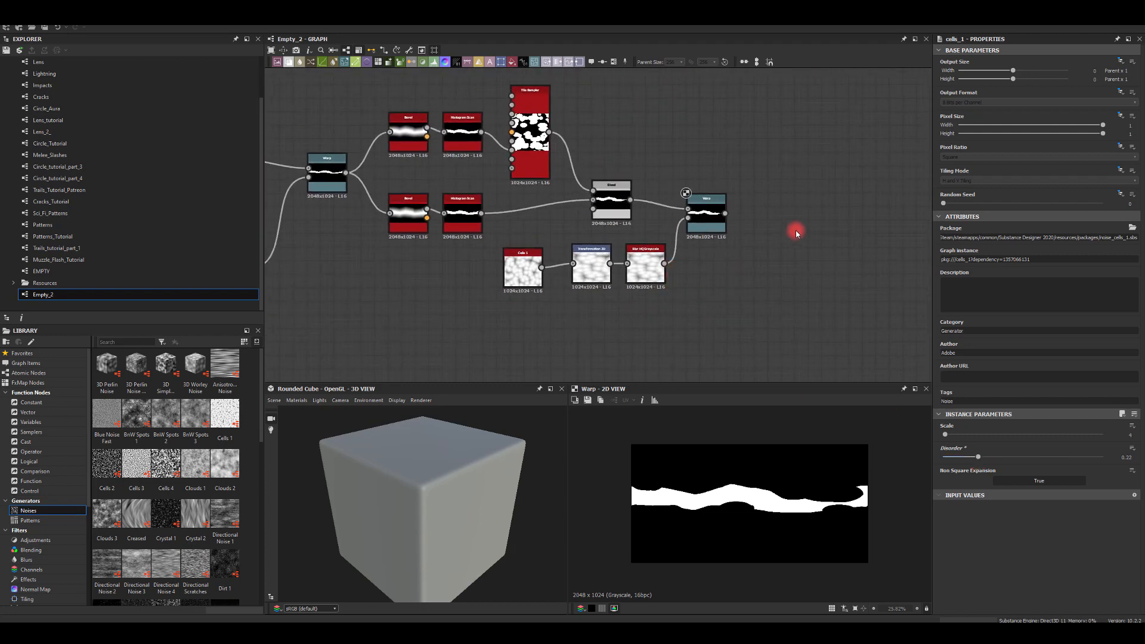
middle_drag(795, 233, 764, 264)
middle_drag(743, 200, 692, 338)
middle_drag(654, 256, 693, 217)
scroll(671, 191, down, 2)
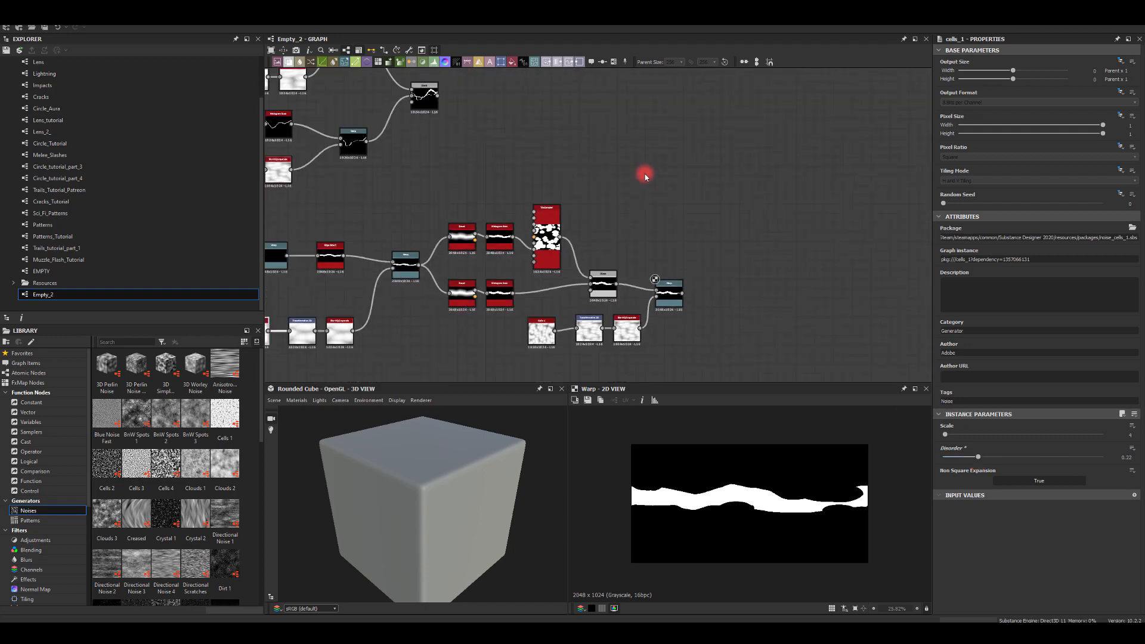
middle_drag(644, 173, 687, 178)
drag(461, 103, 715, 198)
middle_drag(748, 198, 708, 226)
scroll(710, 189, up, 3)
drag(658, 259, 642, 259)
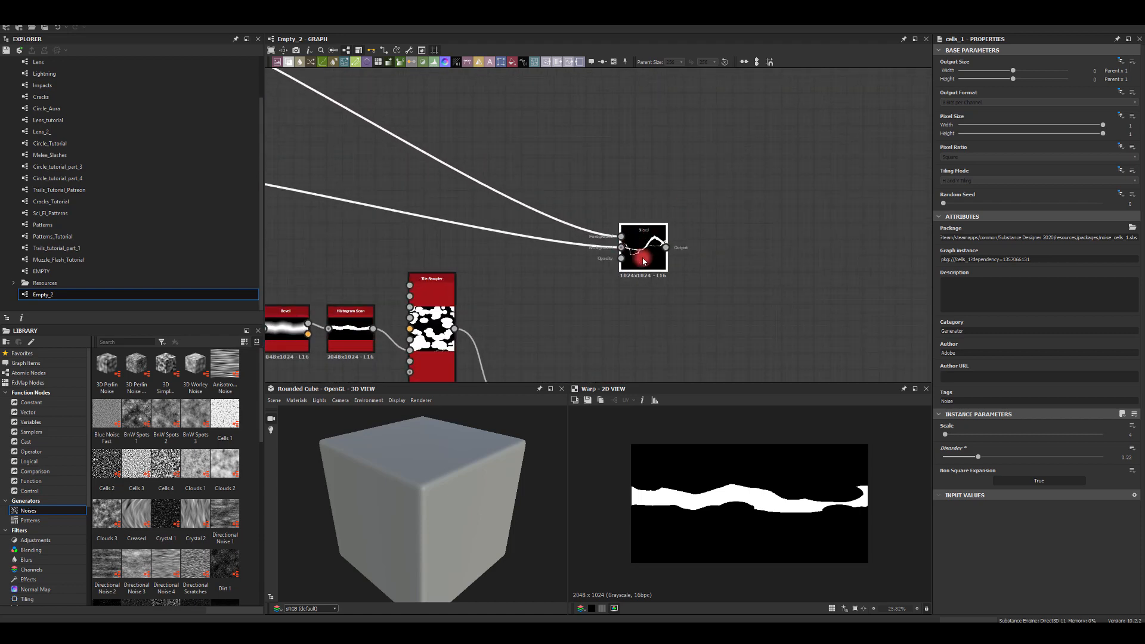
Step: Combine the lower bolt's final Warp with the upper lightning in a new Blend using Add (Linear Dodge), with the upper lightning as foreground
middle_drag(642, 258, 622, 126)
drag(646, 298, 719, 205)
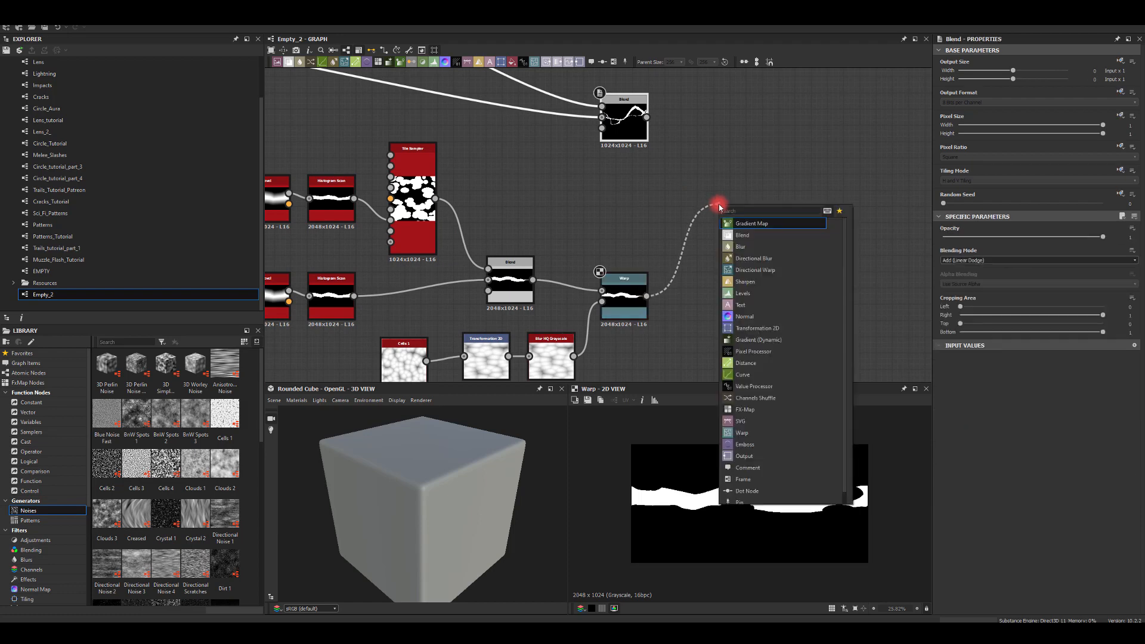
text(bl)
click(738, 222)
drag(646, 117, 716, 188)
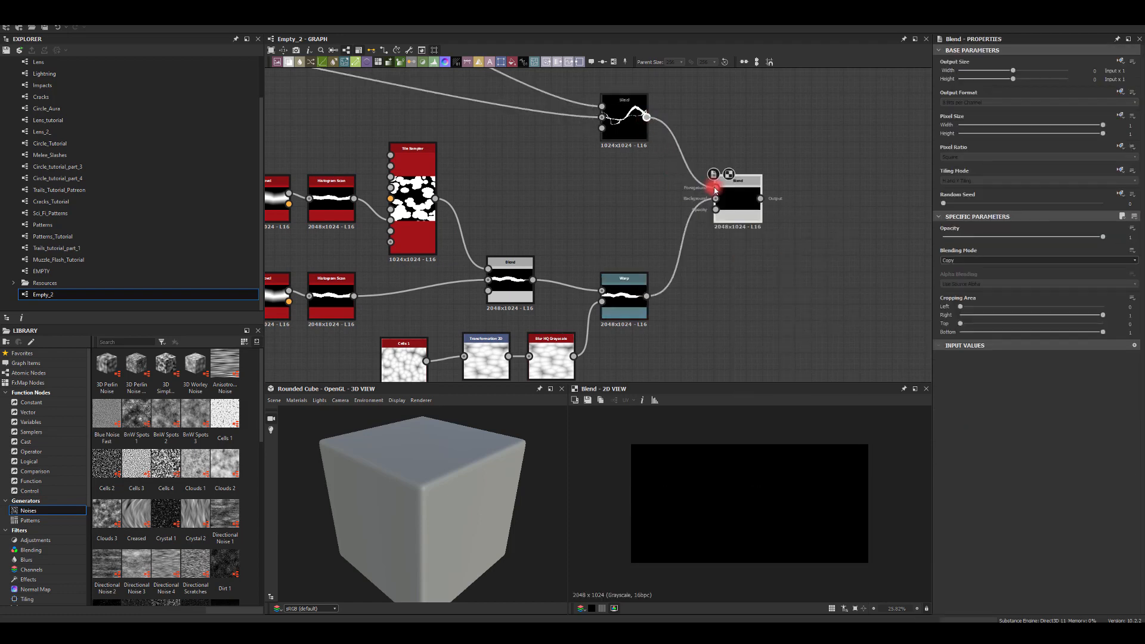
click(953, 261)
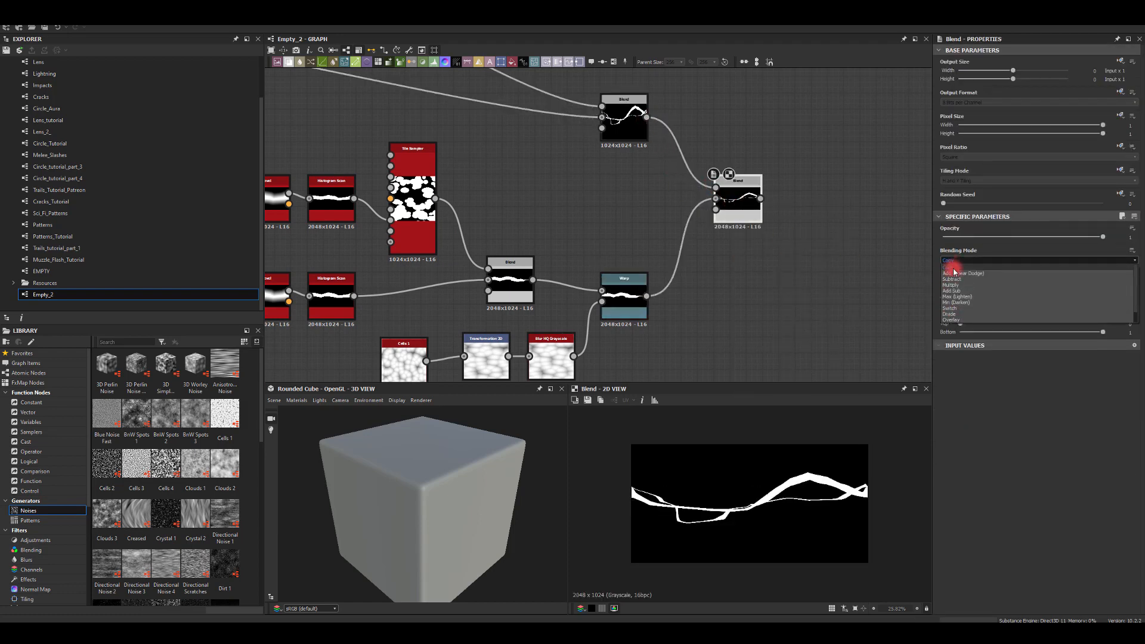
click(955, 274)
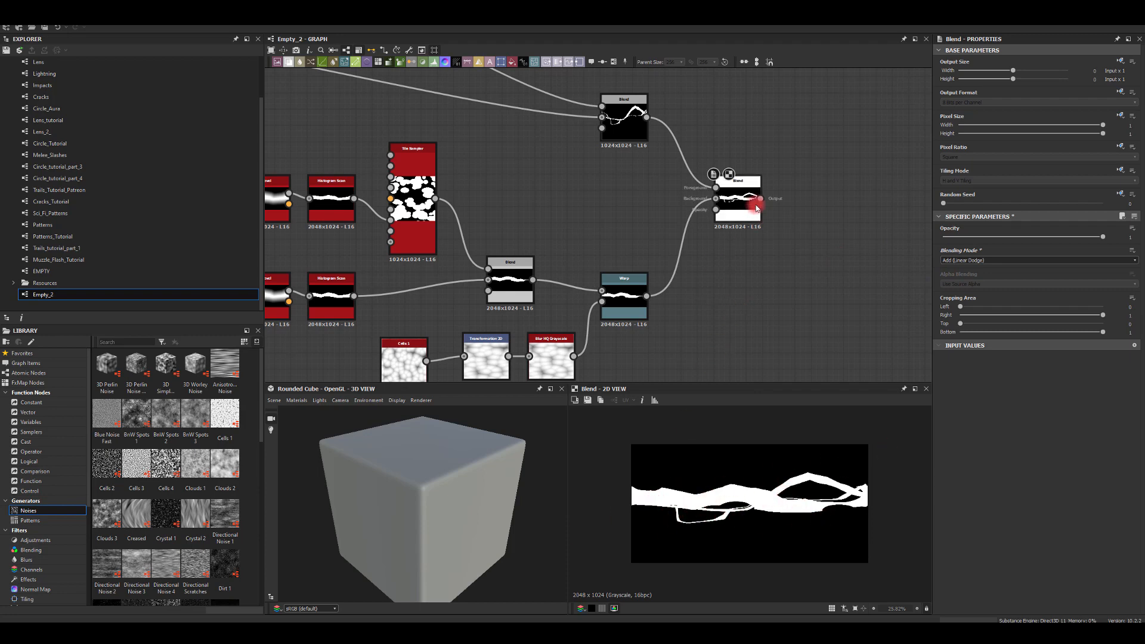
Step: Add a Directional Warp after the combined Blend and connect the finer Cells' Blur HQ Grayscale to its intensity input
middle_drag(731, 146, 572, 129)
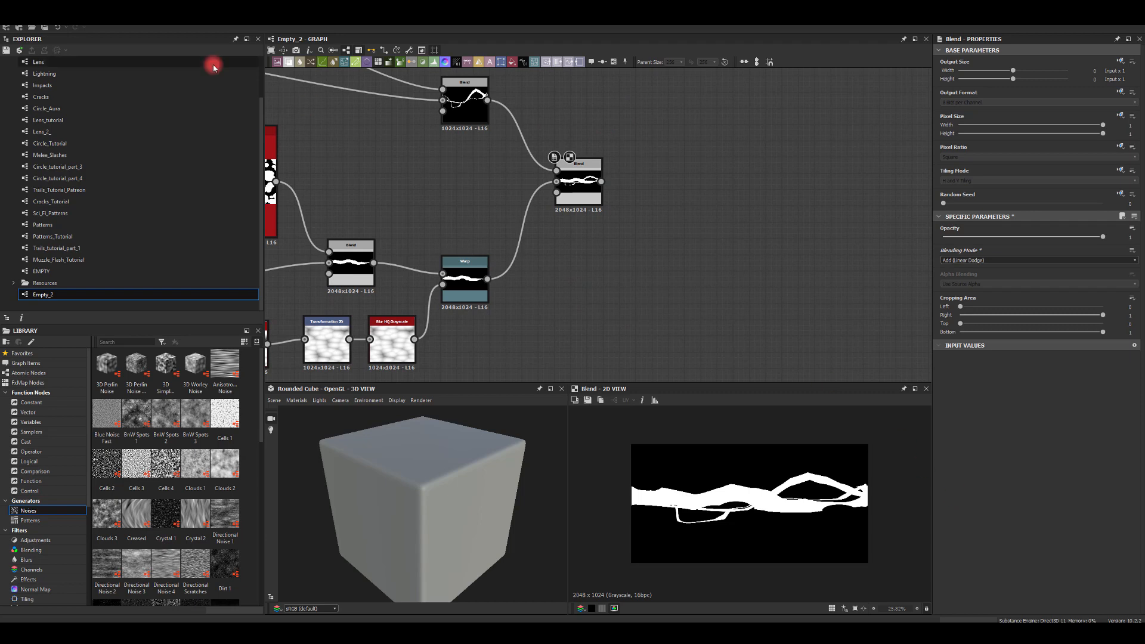
mouse_move(438, 167)
middle_down()
mouse_move(593, 229)
mouse_move(478, 154)
mouse_move(438, 178)
middle_up()
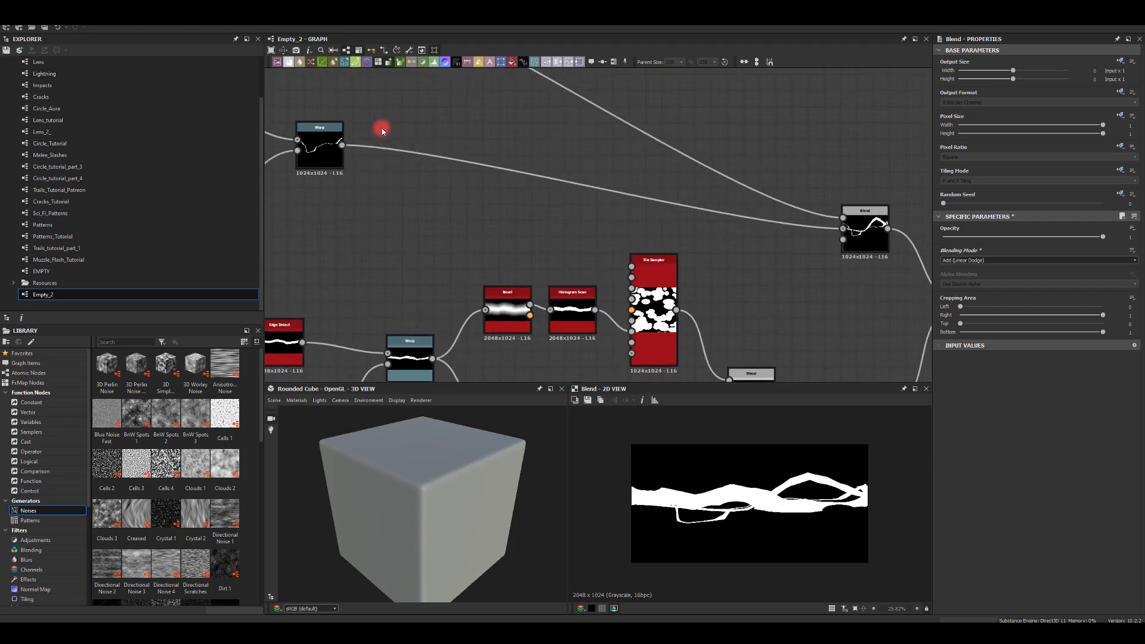
middle_drag(804, 304, 692, 151)
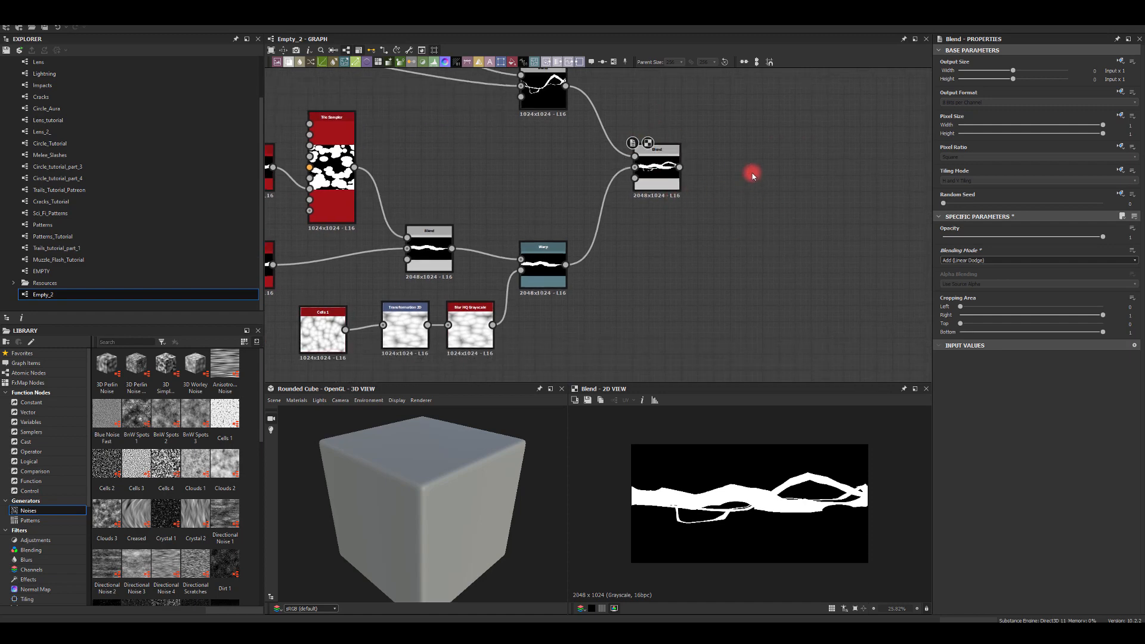
middle_drag(751, 174, 719, 200)
scroll(713, 193, up, 1)
scroll(713, 193, up, 1)
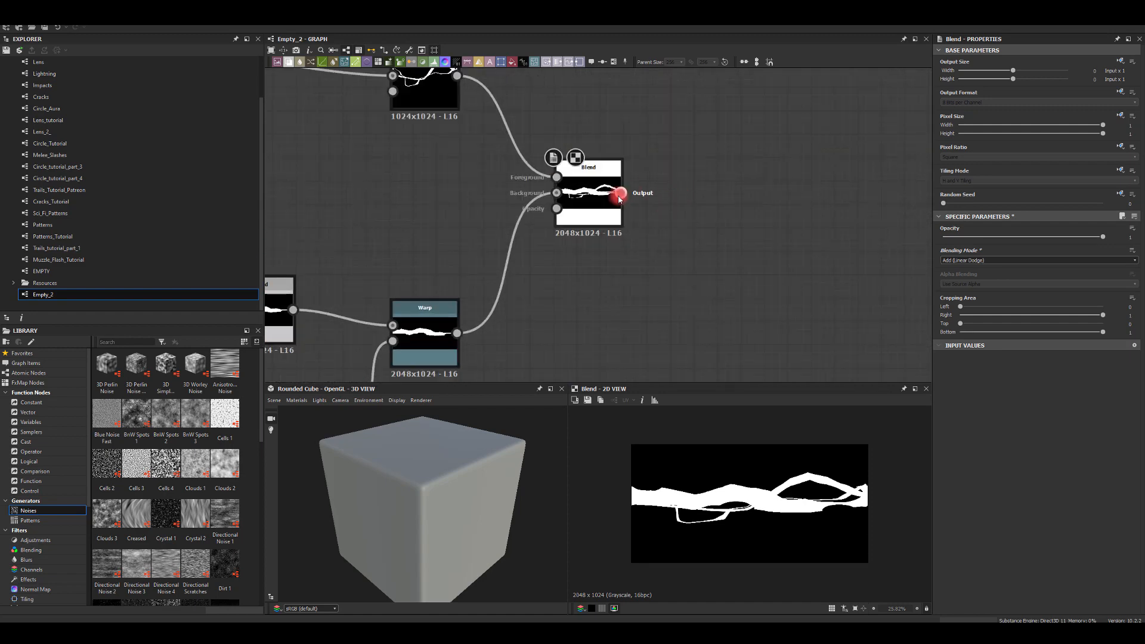
drag(619, 199, 699, 189)
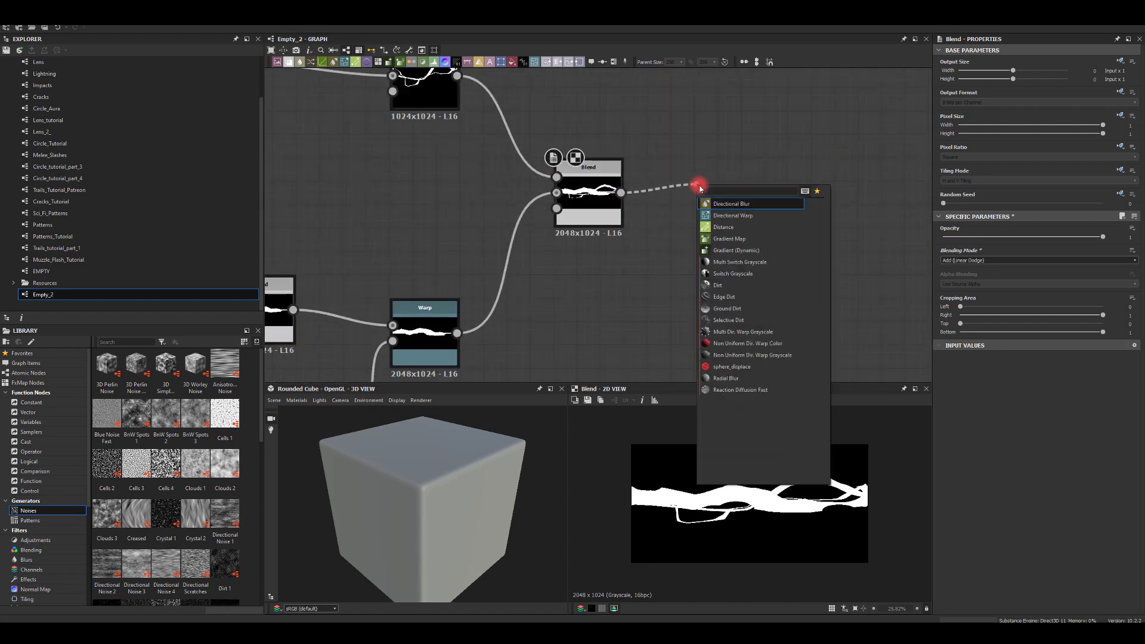
click(728, 215)
middle_drag(661, 258, 688, 206)
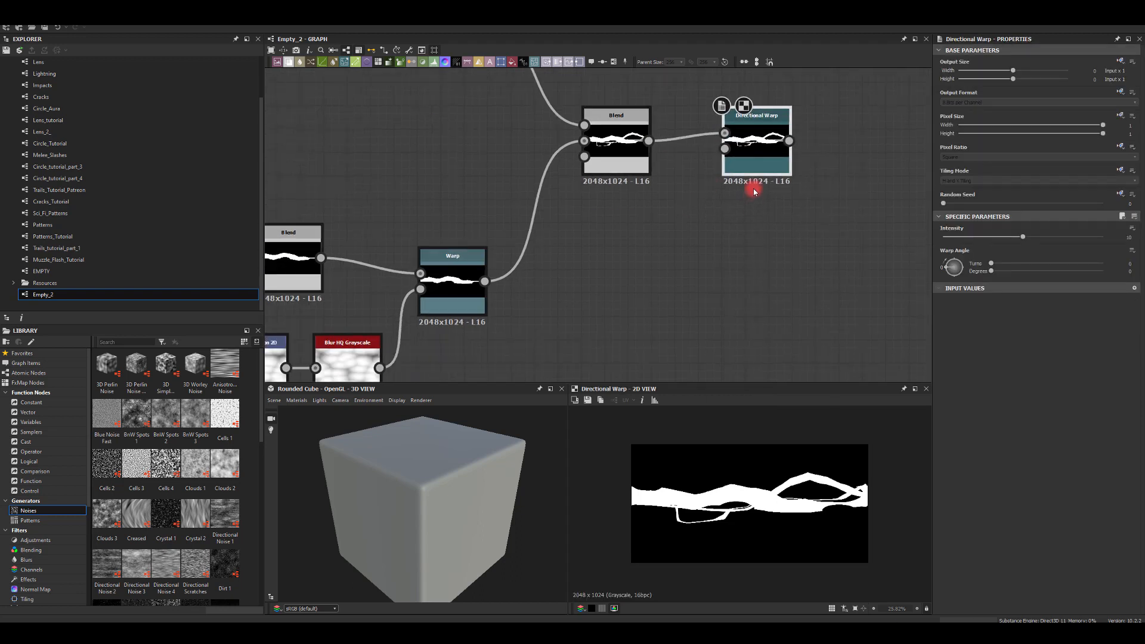
drag(754, 169, 764, 227)
middle_drag(446, 354, 506, 261)
drag(440, 273, 794, 113)
Step: Raise the Directional Warp's Intensity to 20, keeping its Warp Angle at 0
scroll(707, 220, down, 2)
middle_drag(661, 232, 612, 318)
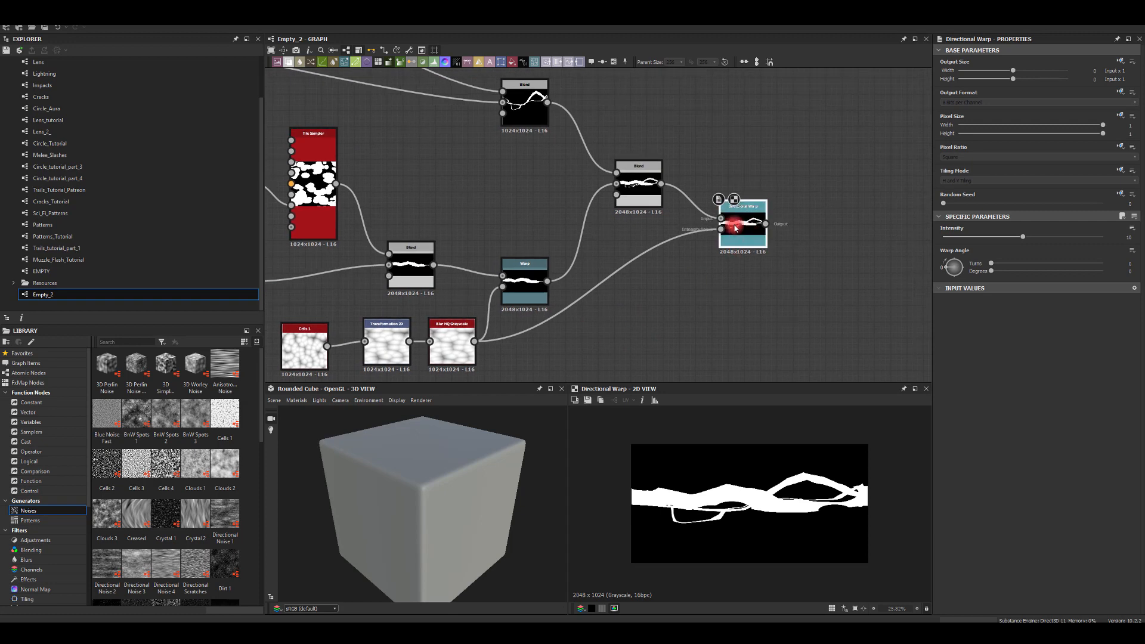
middle_drag(712, 283, 662, 262)
scroll(894, 258, up, 1)
drag(1022, 237, 1074, 240)
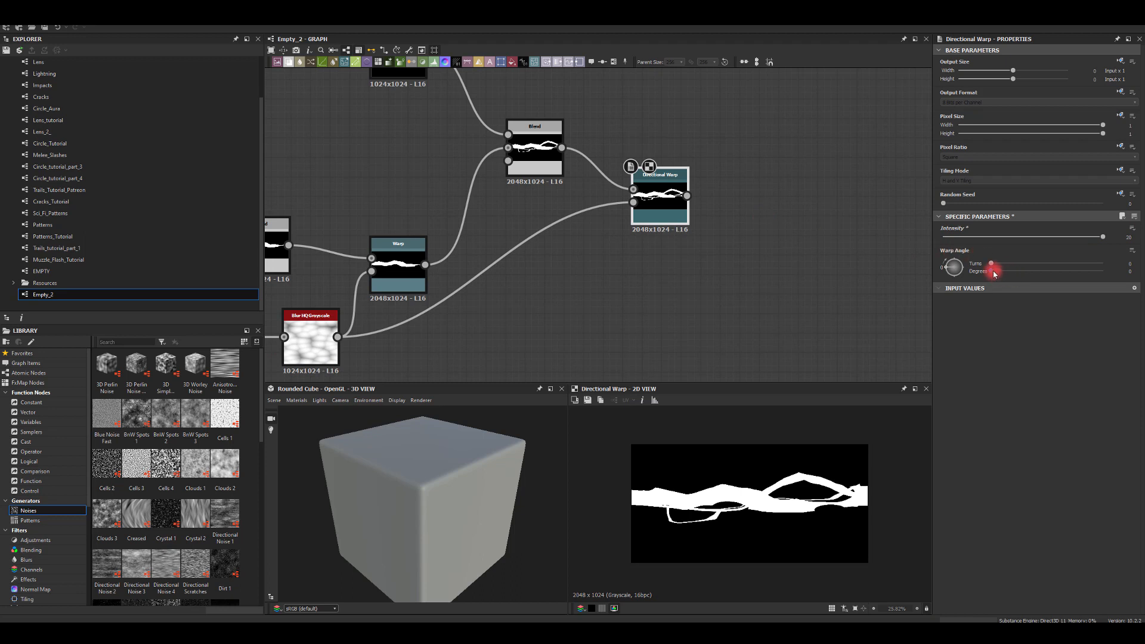
drag(994, 274, 931, 273)
Step: Add a Directional Blur after the Directional Warp and set its Intensity to 20
middle_drag(745, 167, 727, 172)
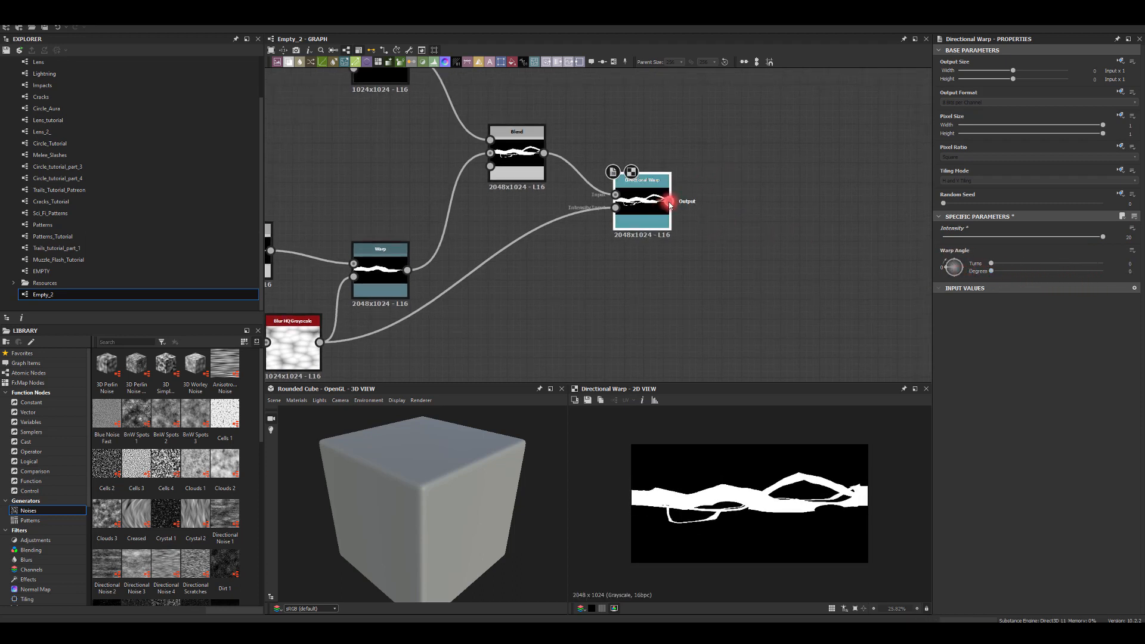
drag(668, 202, 749, 189)
text(dir)
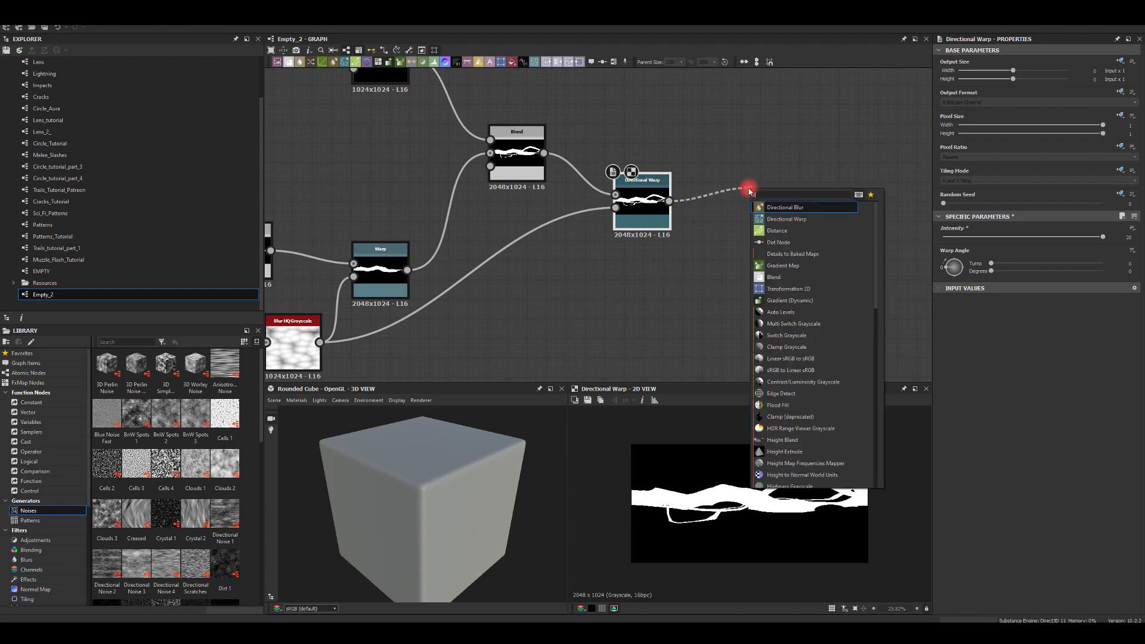
click(781, 208)
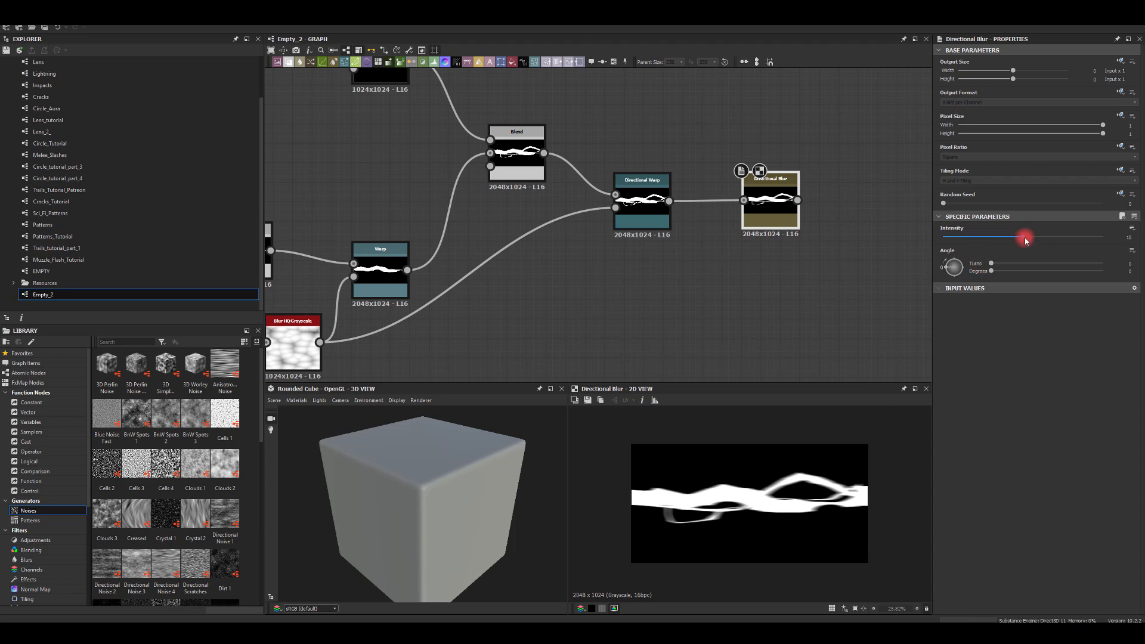
drag(1025, 240, 1106, 237)
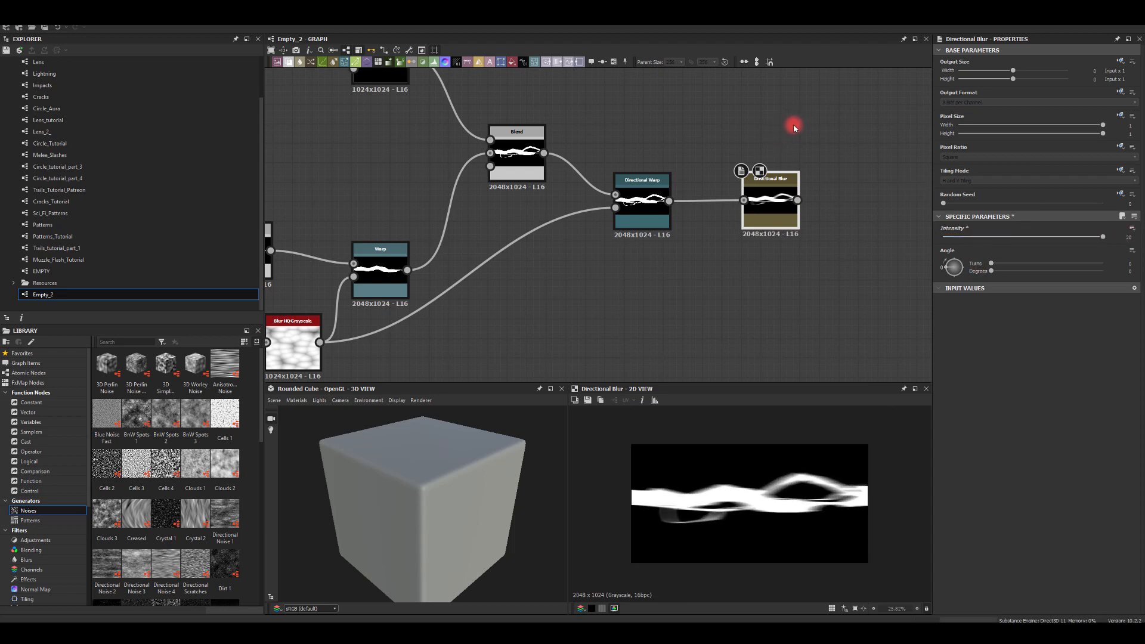
Step: Blend the Directional Blur as foreground over the combined lightning Blend using the Max (Lighten) mode
middle_drag(788, 135, 631, 205)
scroll(708, 214, up, 1)
drag(666, 297, 753, 230)
text(bl)
click(746, 283)
drag(669, 298, 720, 203)
drag(362, 242, 721, 217)
click(953, 260)
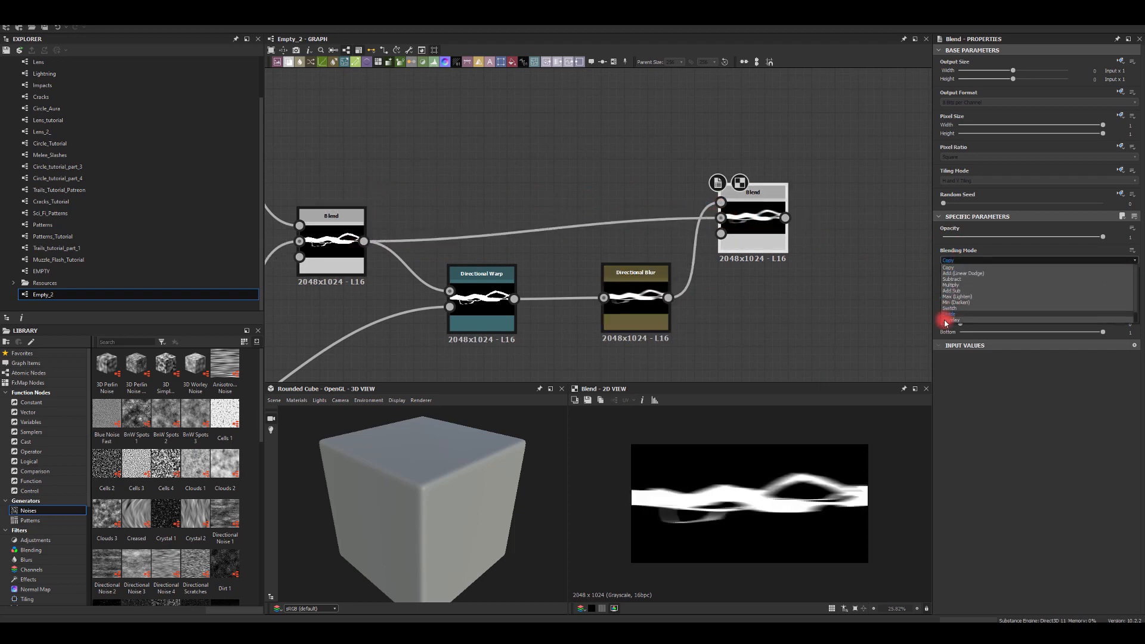
click(952, 296)
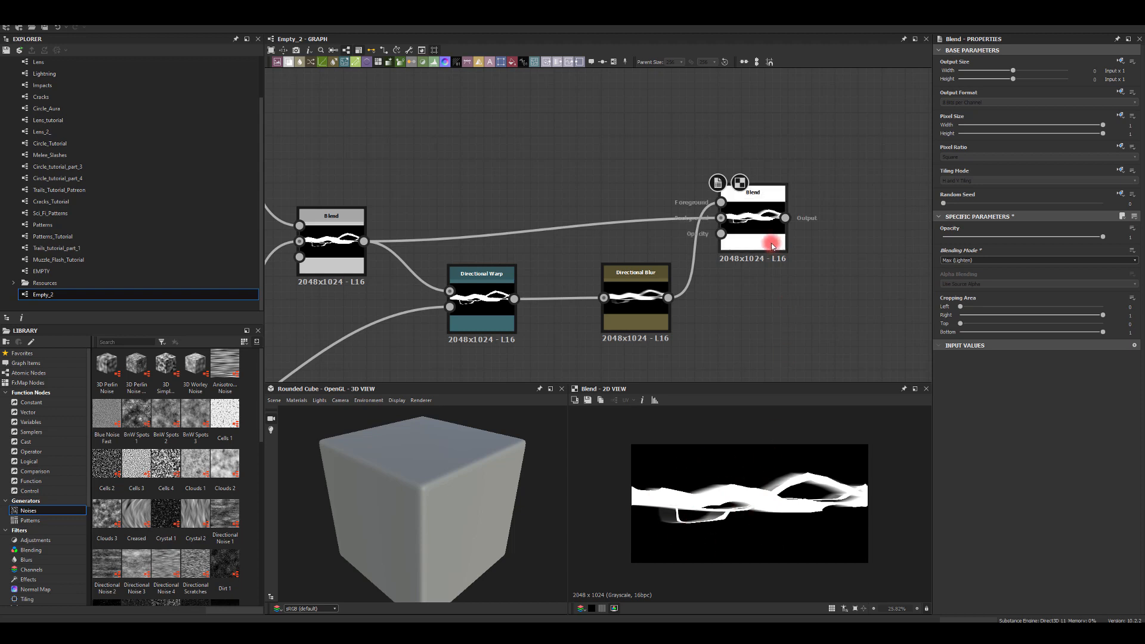
Step: Add a Blur HQ Grayscale to the Max (Lighten) Blend's output and place it slightly below the Blend
click(749, 225)
middle_drag(784, 288, 707, 299)
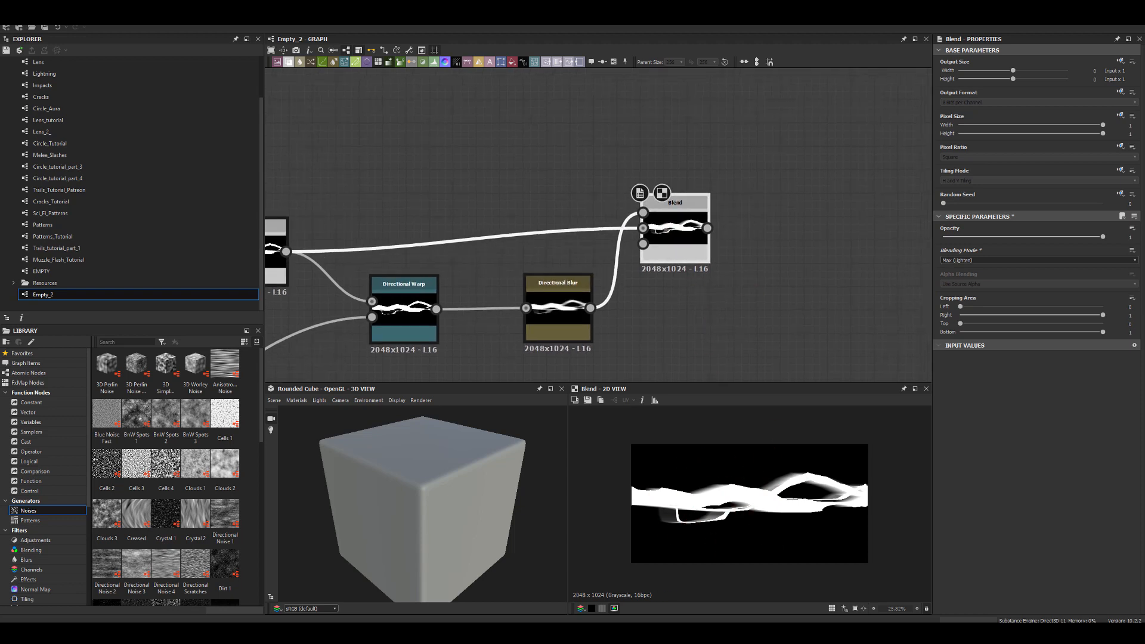
middle_drag(737, 247, 682, 229)
drag(652, 209, 713, 201)
text(blur)
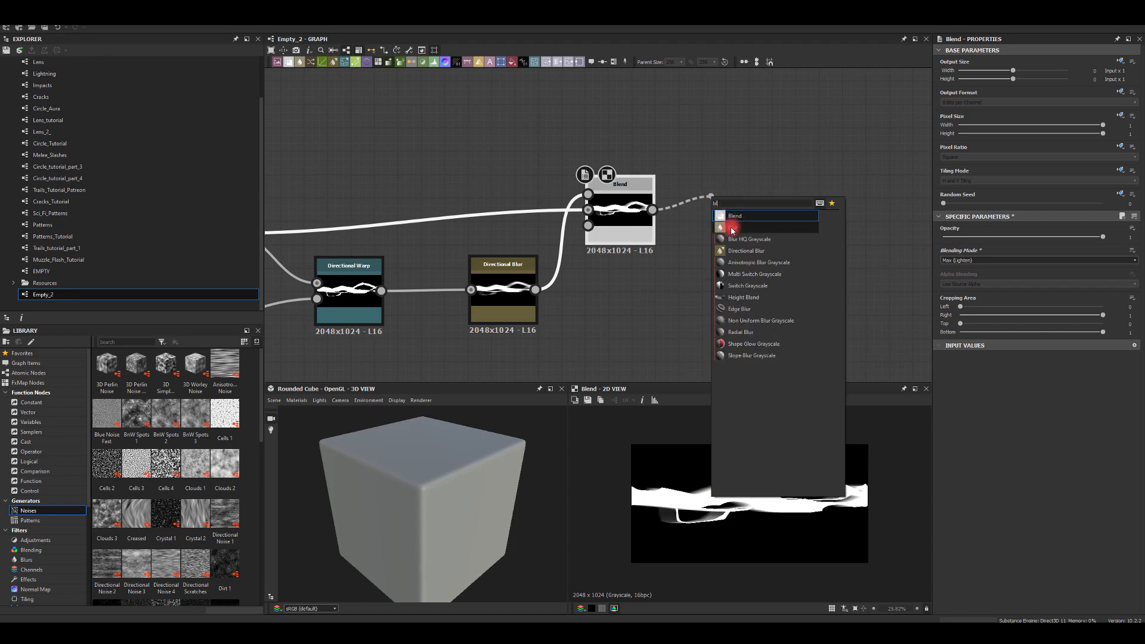
click(729, 225)
drag(756, 245, 779, 314)
Step: Connect the Blend to a second Blur HQ Grayscale above the first and set its Intensity to 1
drag(652, 209, 777, 173)
click(754, 174)
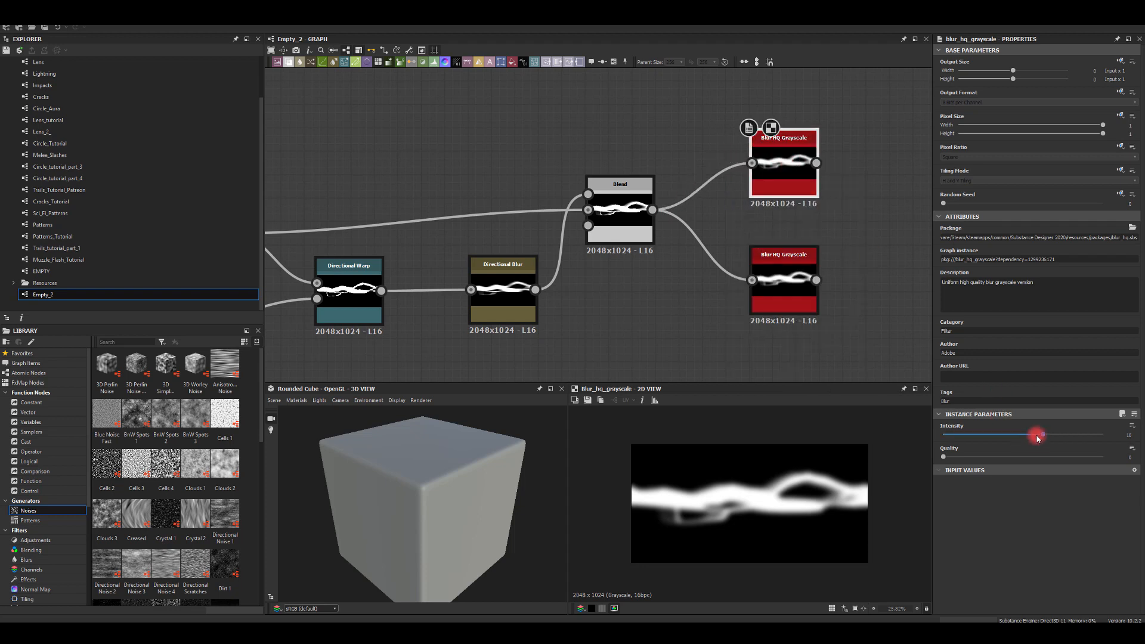
drag(1038, 435, 952, 437)
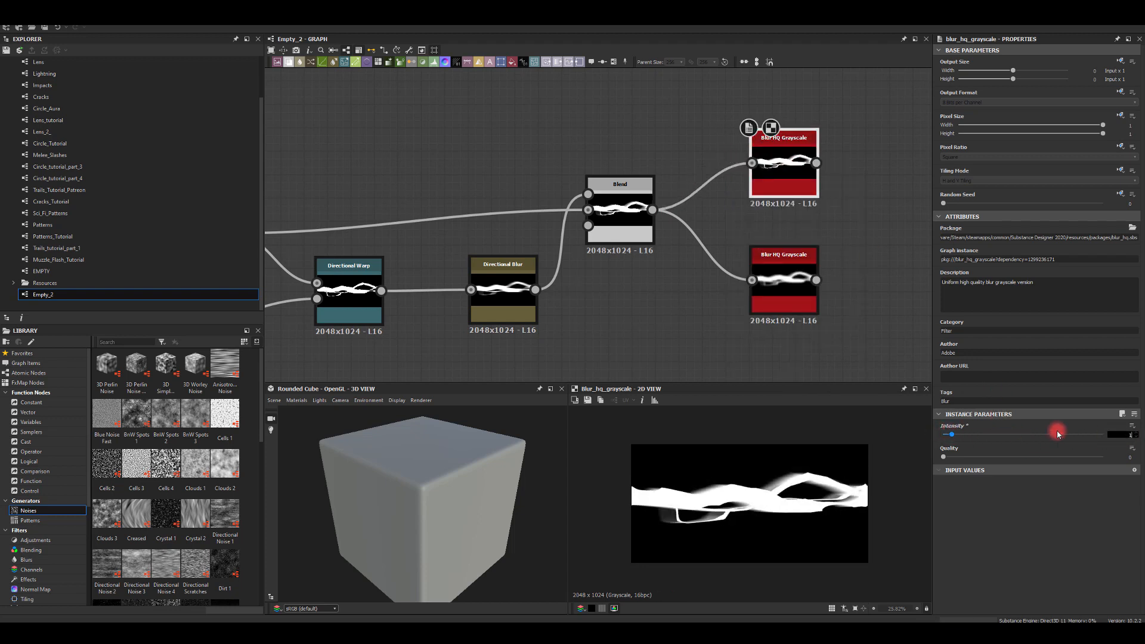
Step: Blend the upper Blur HQ Grayscale over the lower one using Max (Lighten), and raise the lower blur's Intensity to the slider maximum
middle_drag(806, 218, 720, 218)
drag(729, 279, 787, 235)
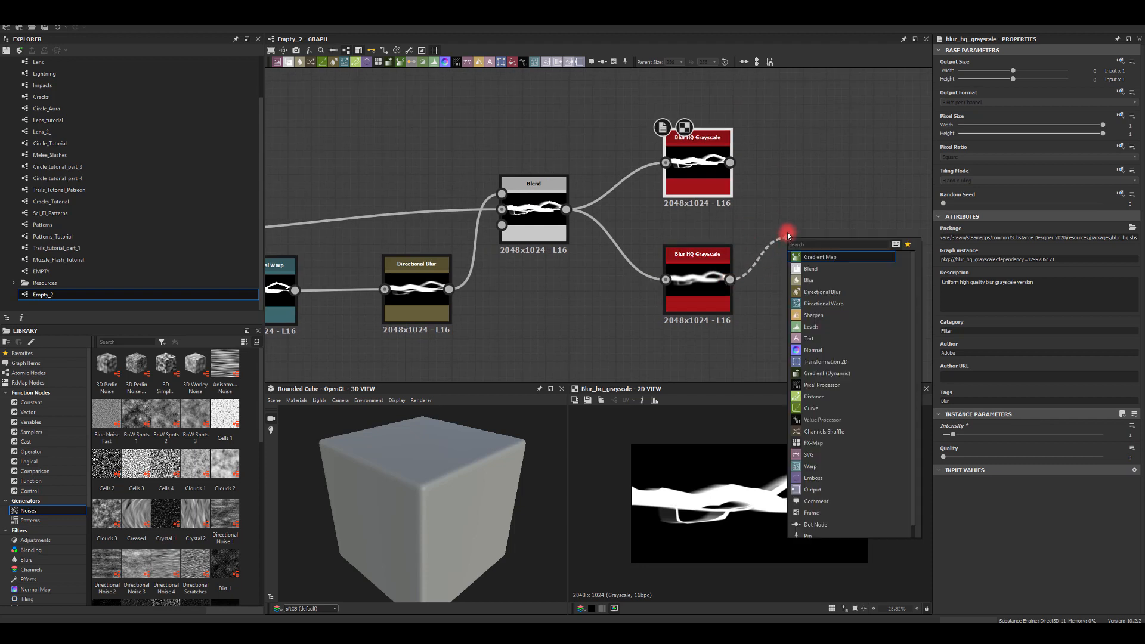
text(bl)
click(811, 257)
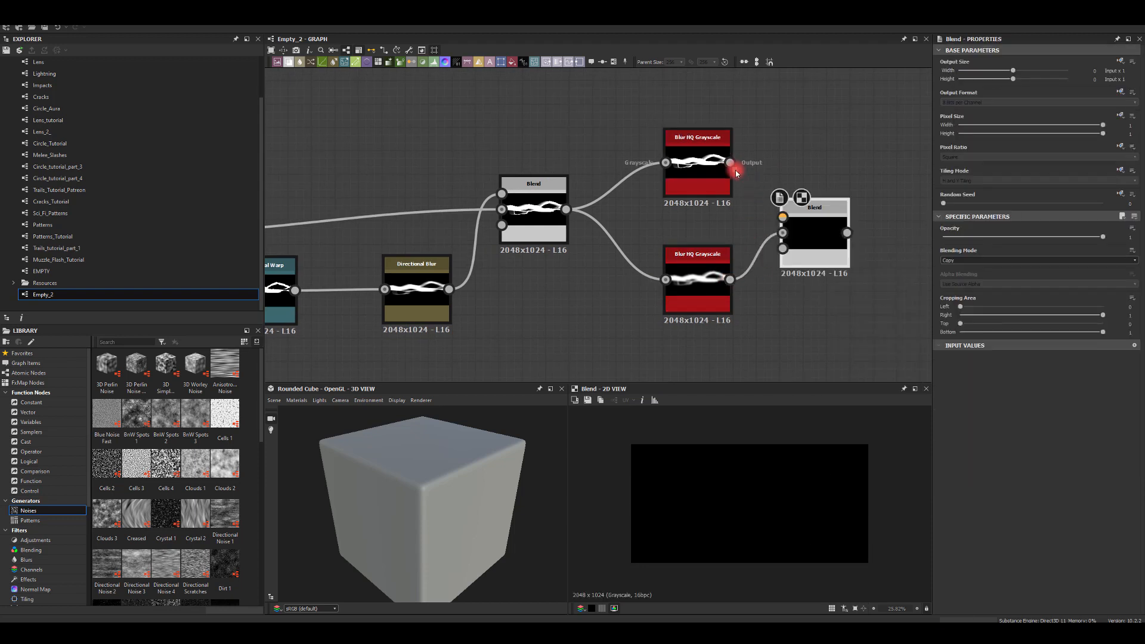
drag(730, 164, 783, 218)
click(951, 261)
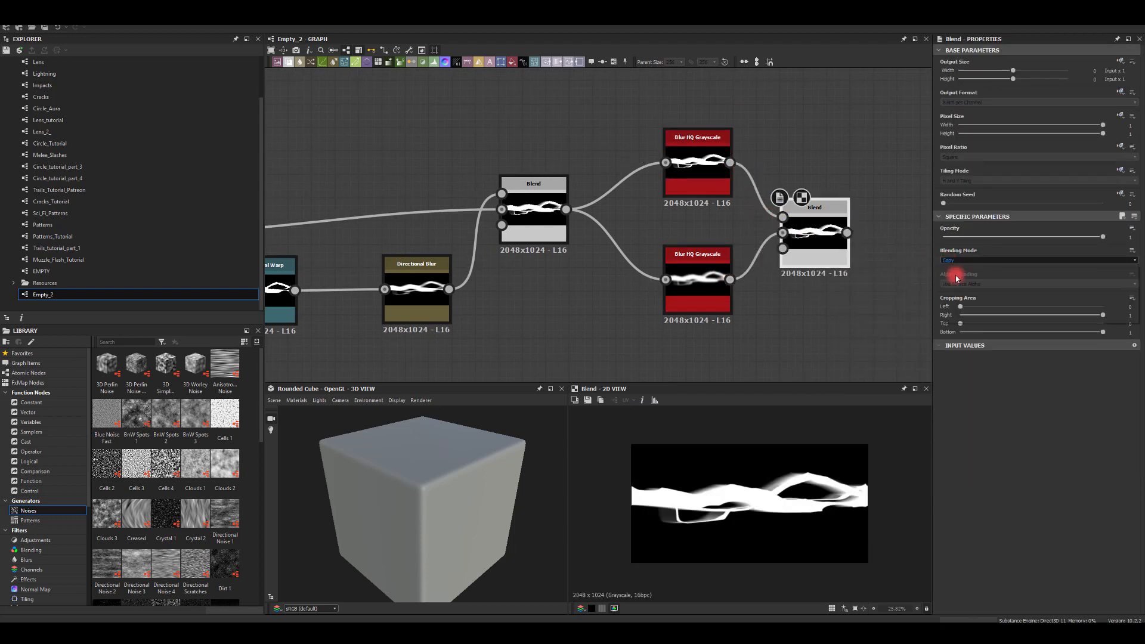
click(953, 300)
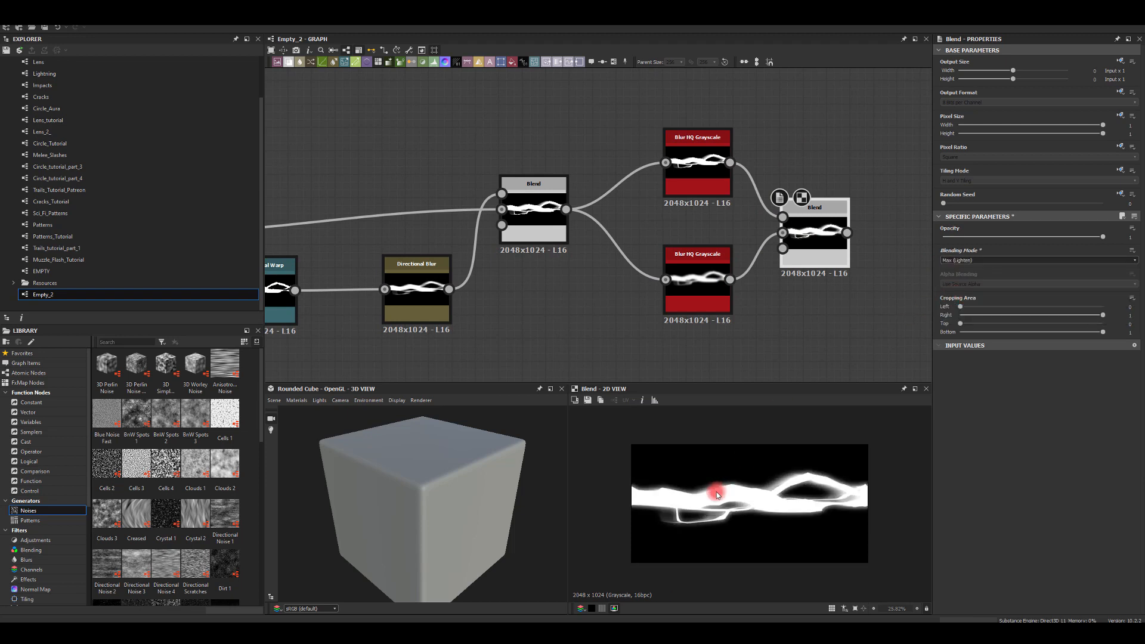
click(697, 280)
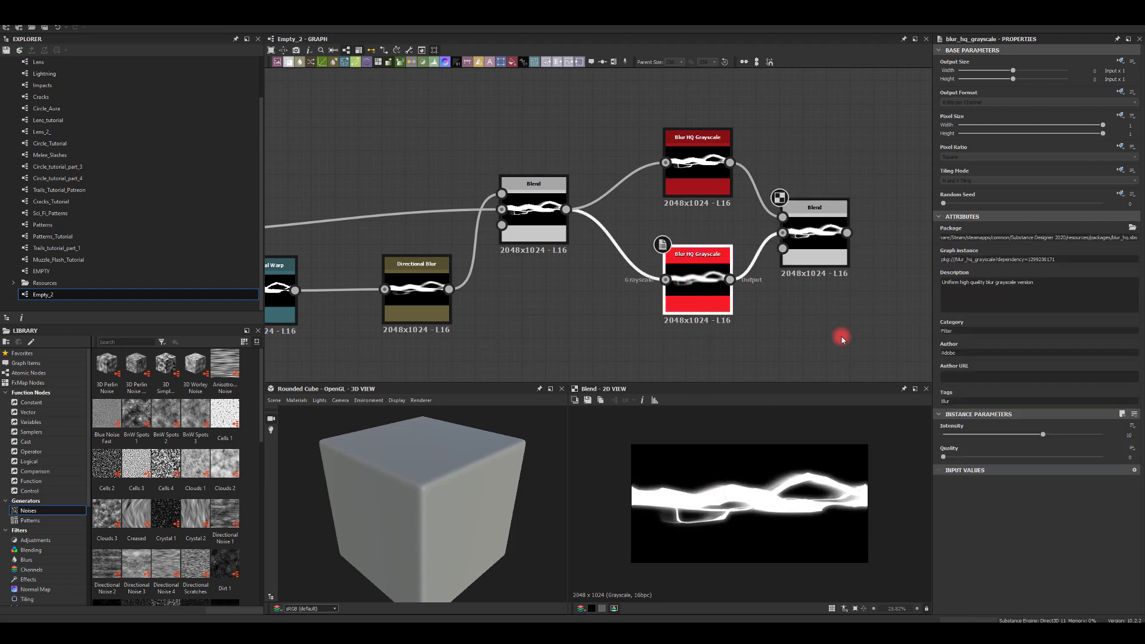
drag(1043, 436, 1142, 442)
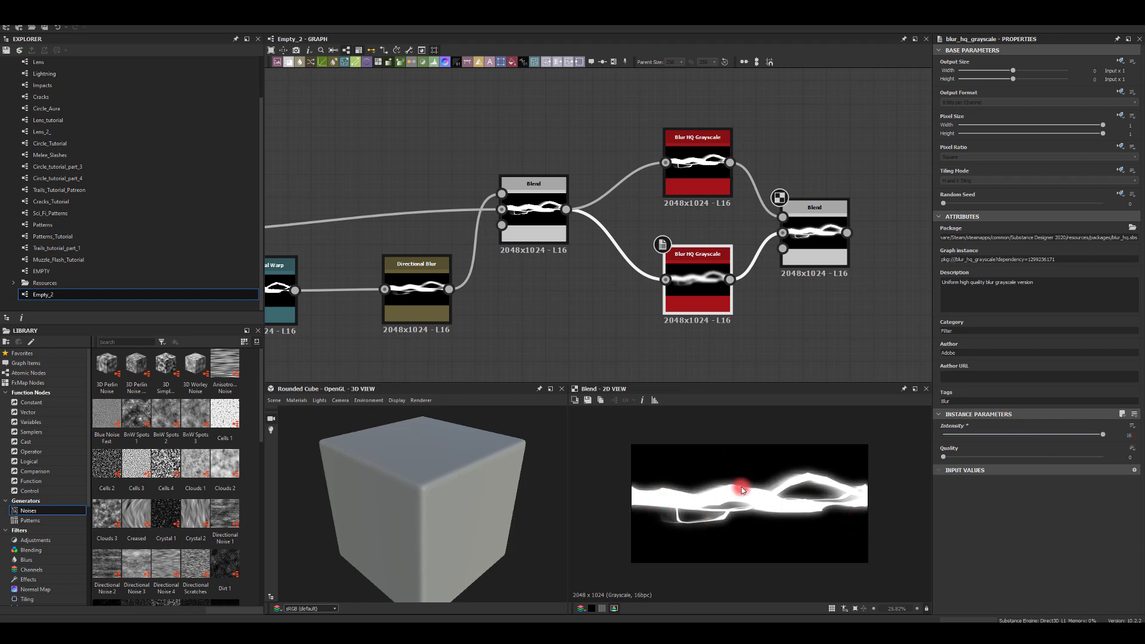
Step: Add a Gradient Map after the new Blend and give its gradient a blue key, #005fff, near the white end
middle_drag(745, 375, 560, 360)
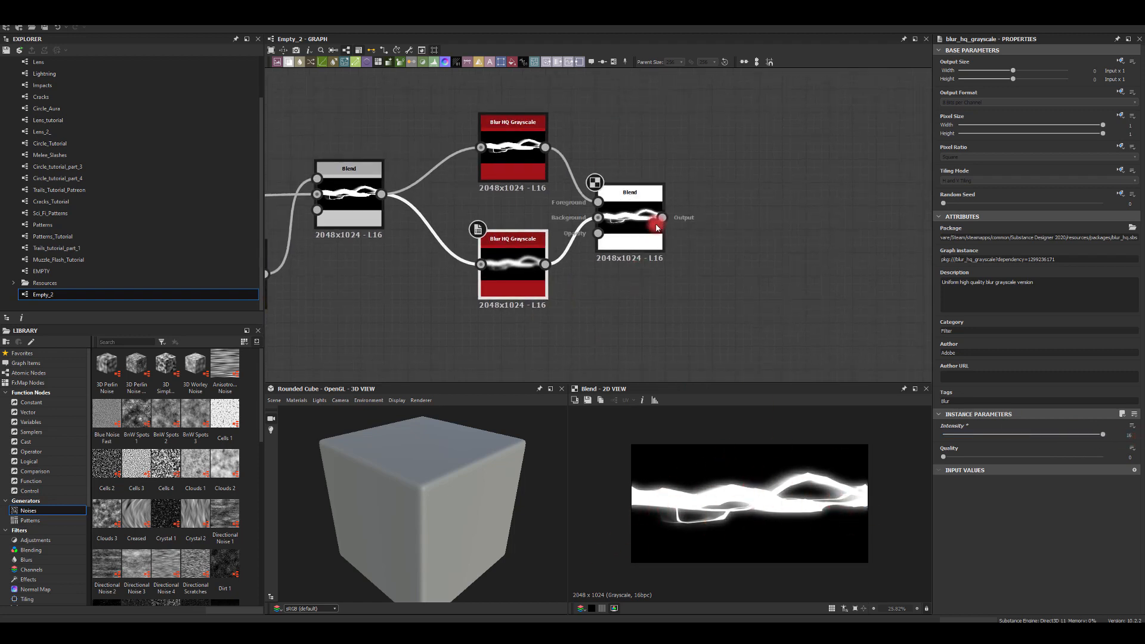
drag(661, 220, 750, 198)
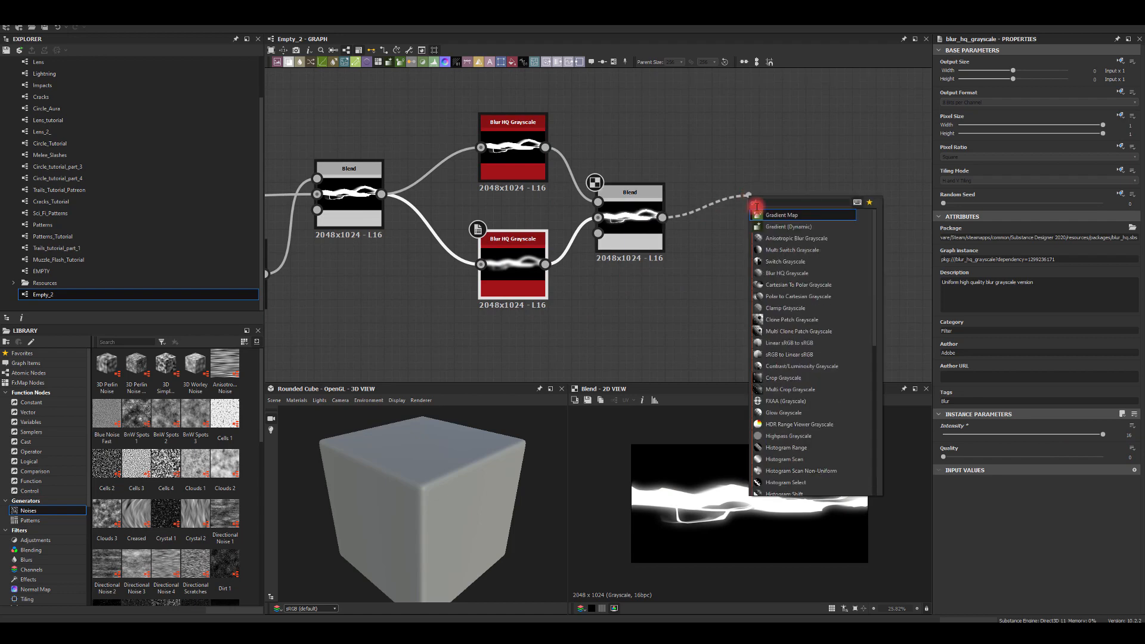
click(769, 214)
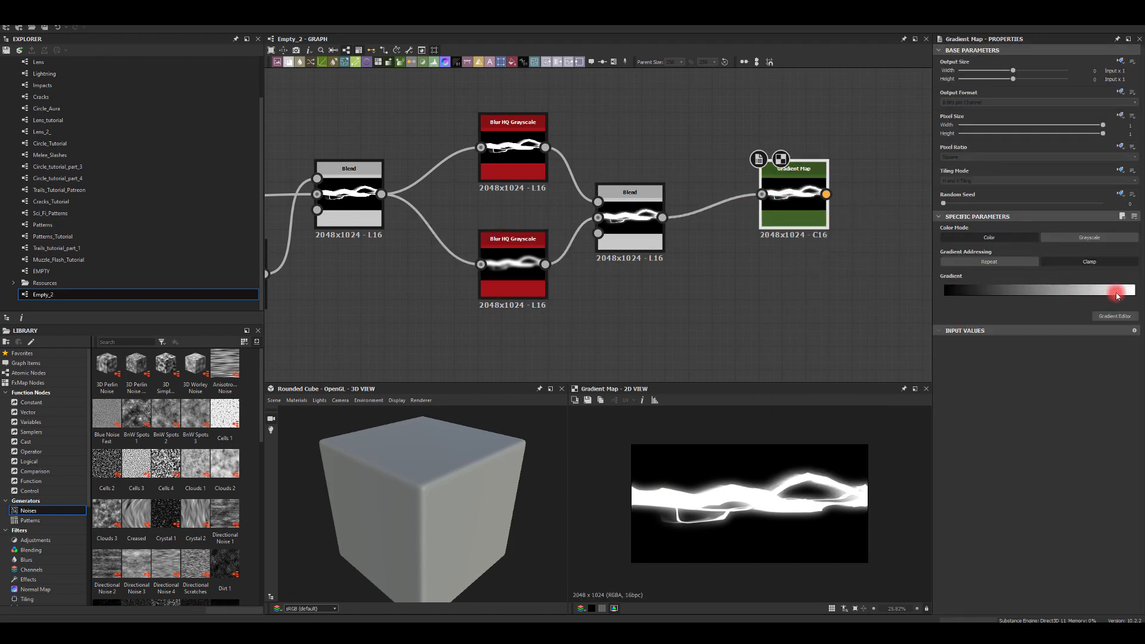
click(1113, 319)
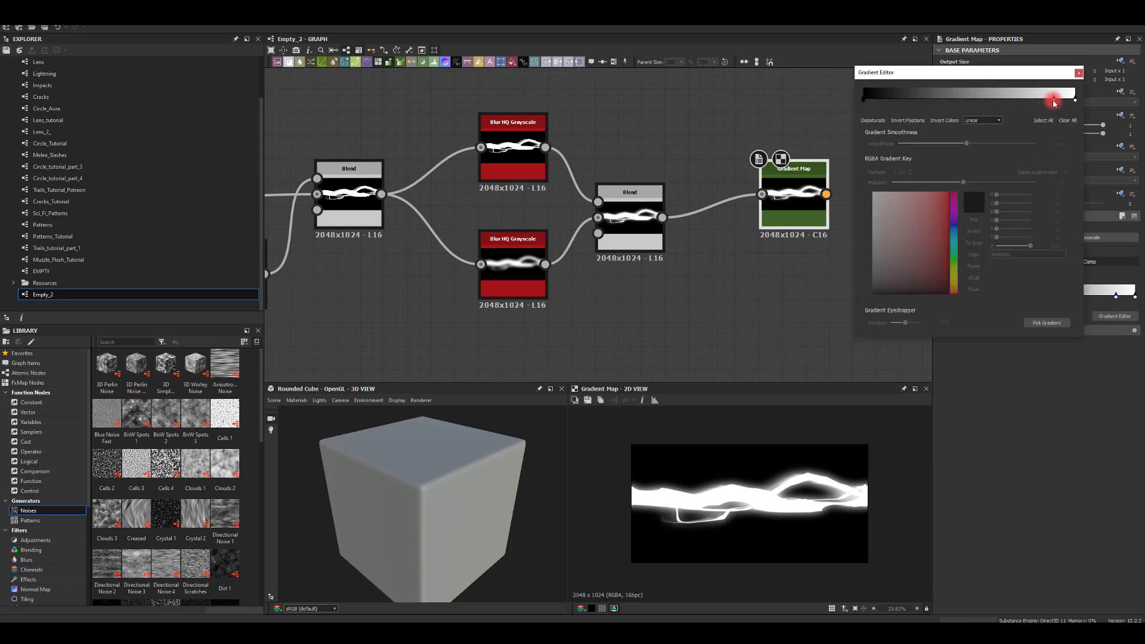
drag(928, 225, 952, 231)
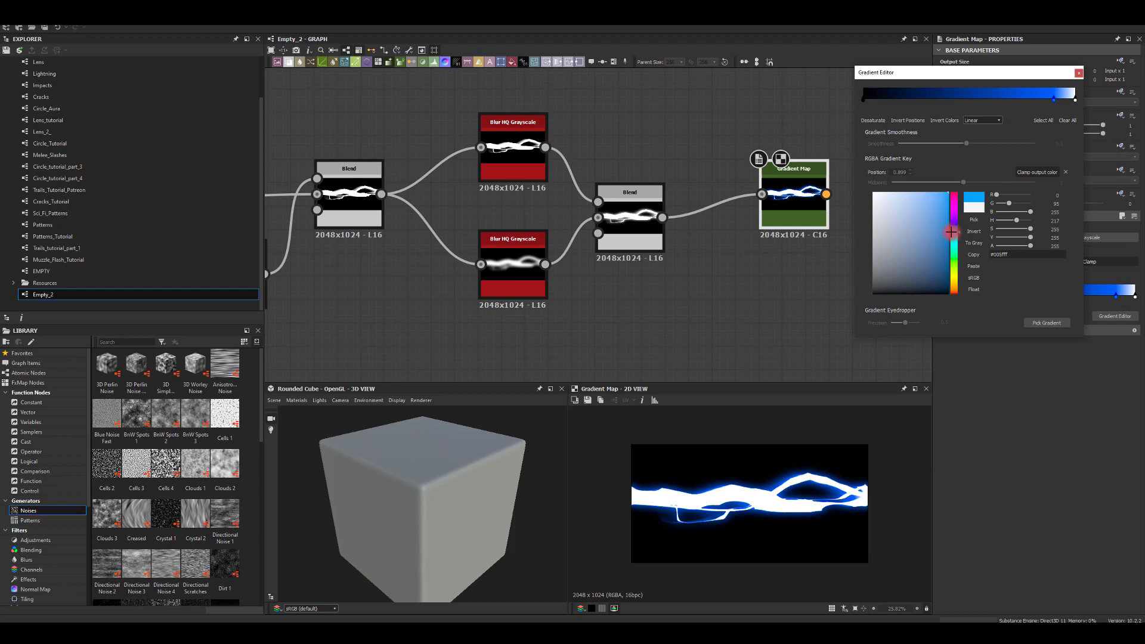
Step: Add a second gradient key at about position 0.38 and colour it lighter blue, #008eff
click(943, 97)
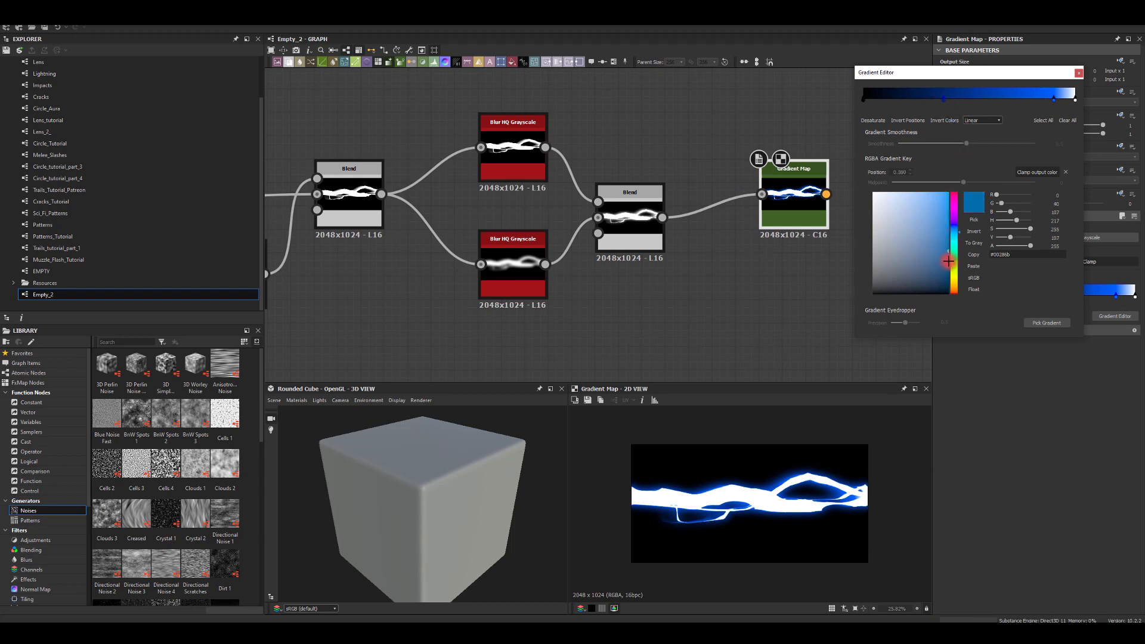
drag(948, 261, 969, 192)
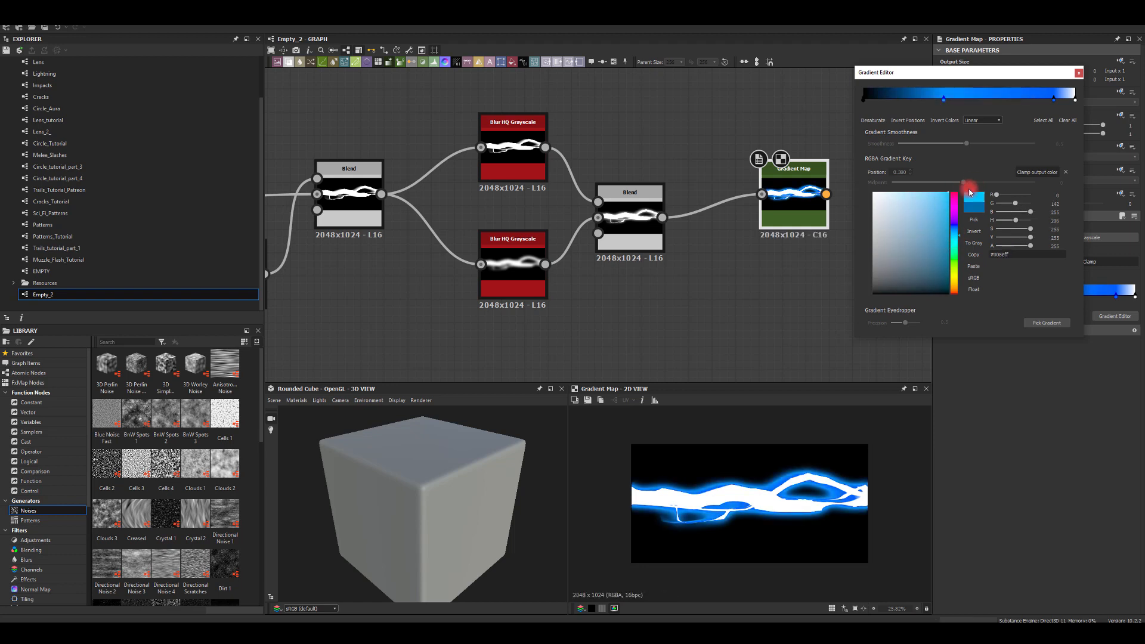
drag(953, 237, 953, 235)
Step: Set the gradient to Smooth with Smoothness 1 and swap the order of the blue keys, placing the lighter one at about 0.68
click(974, 135)
drag(966, 142, 1106, 146)
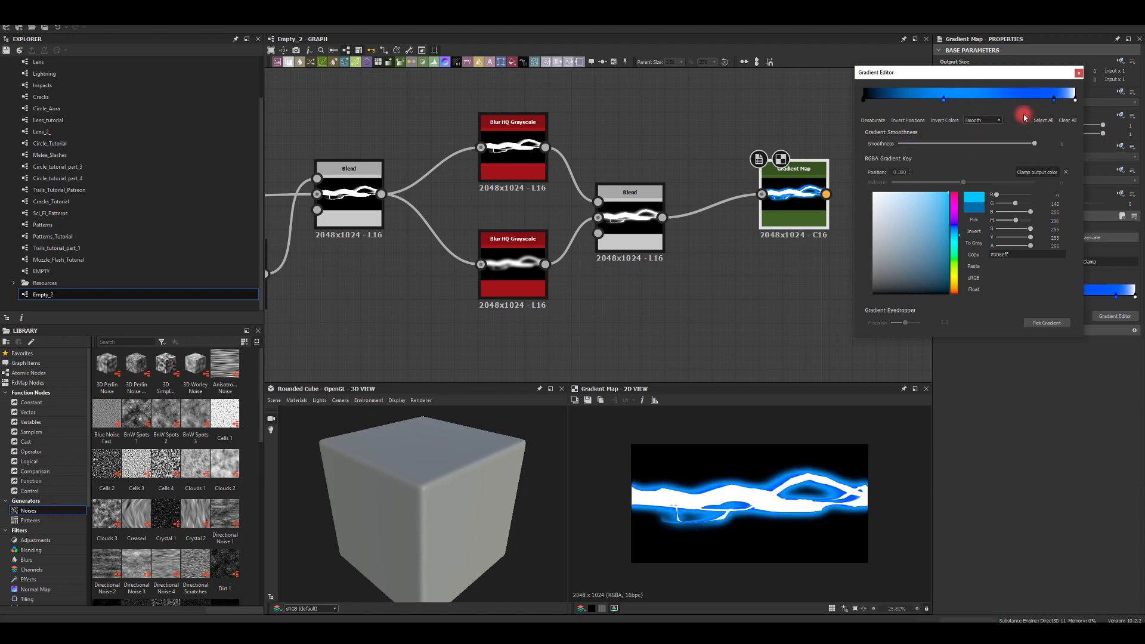
drag(1054, 101, 1024, 106)
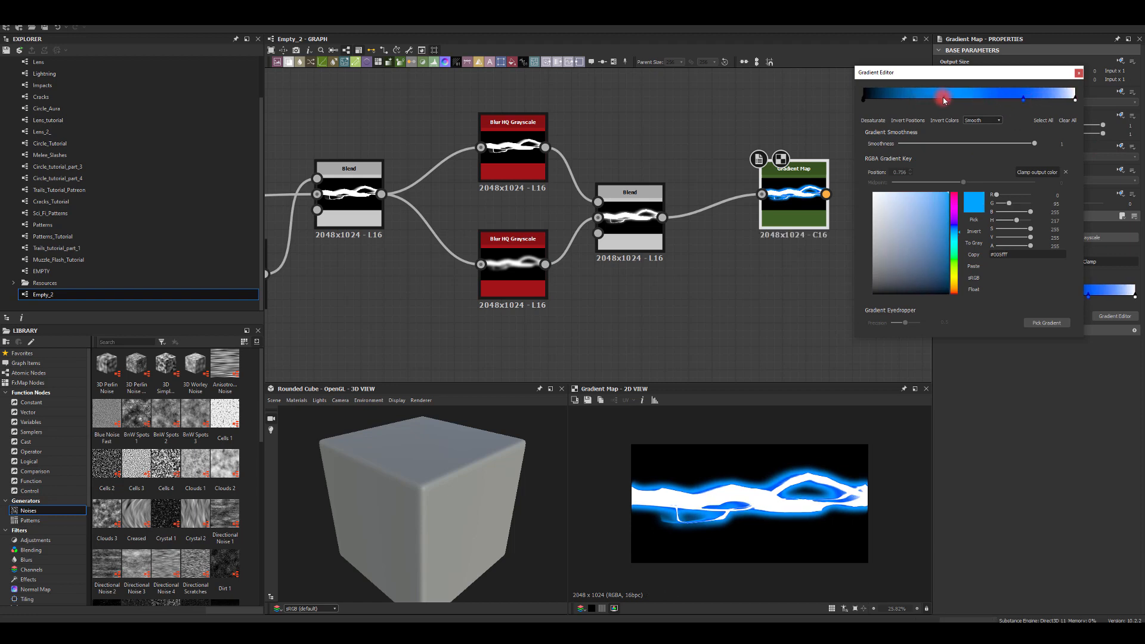
drag(943, 100, 1006, 100)
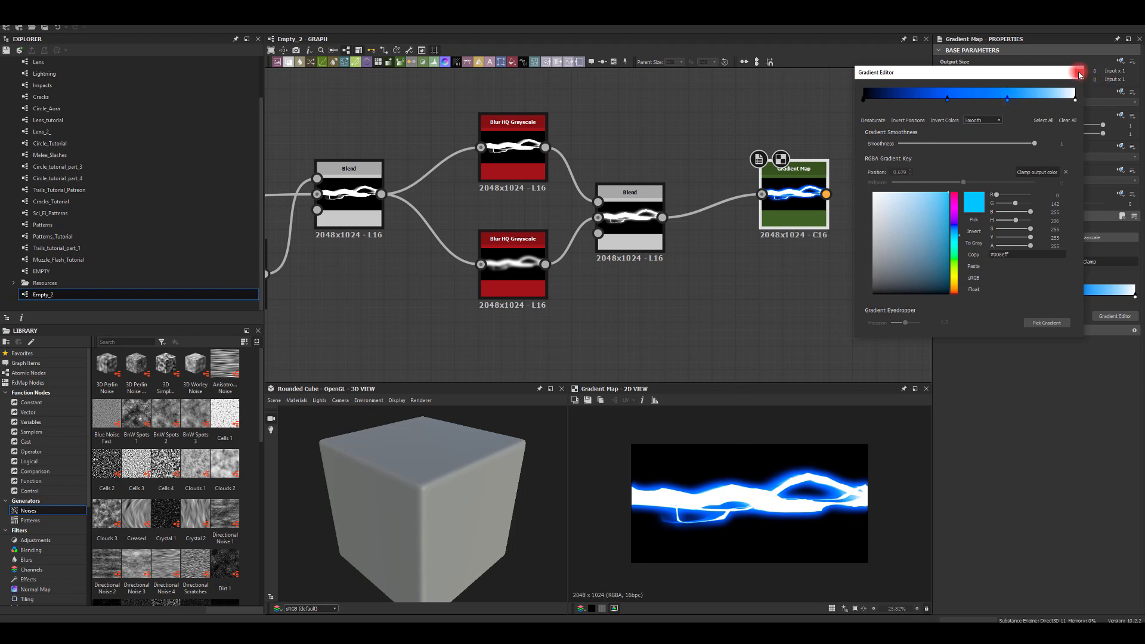
click(1079, 74)
Step: Add a Glow node to the Gradient Map's output
middle_drag(741, 114, 618, 127)
drag(703, 207, 765, 203)
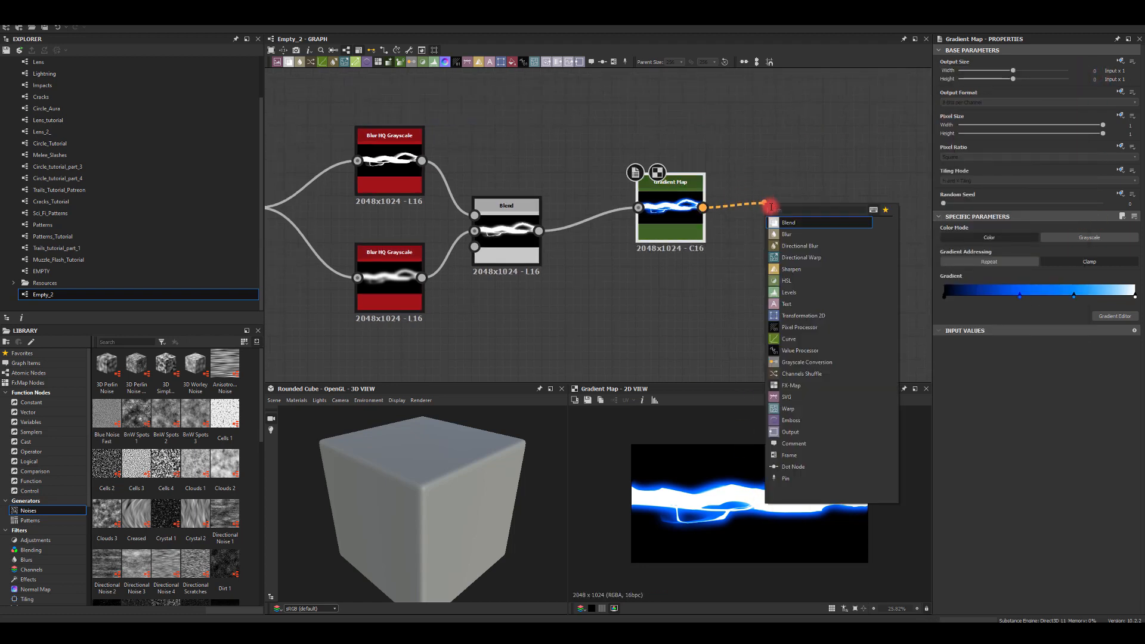
text(glow)
click(787, 222)
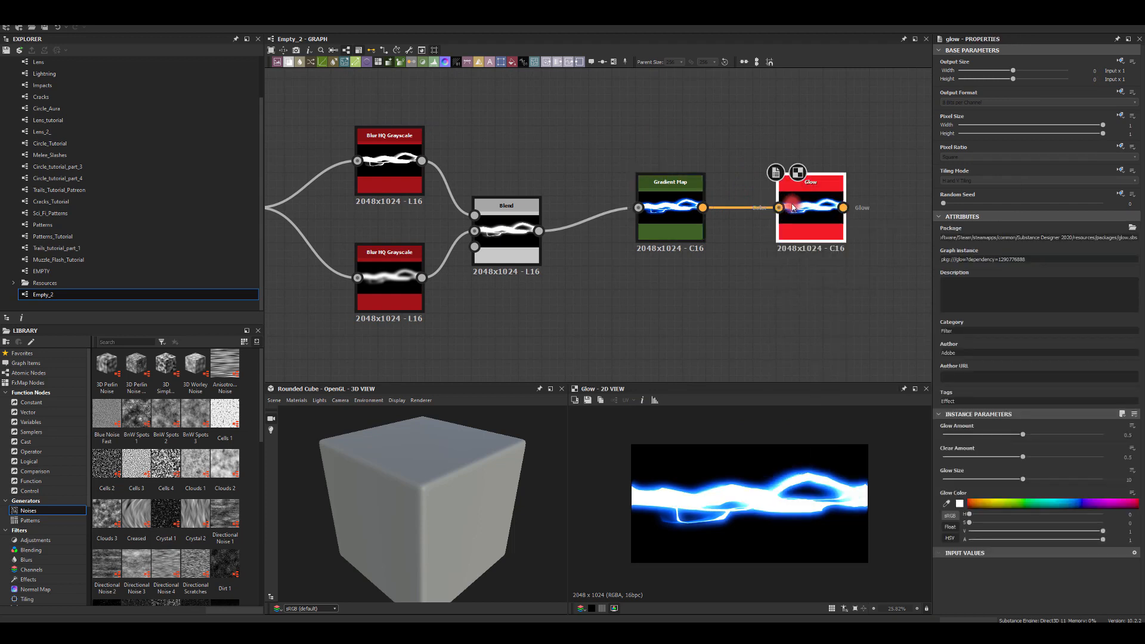
Step: Set the Glow Color to cyan #00ffff and the Glow Size to 20
click(958, 504)
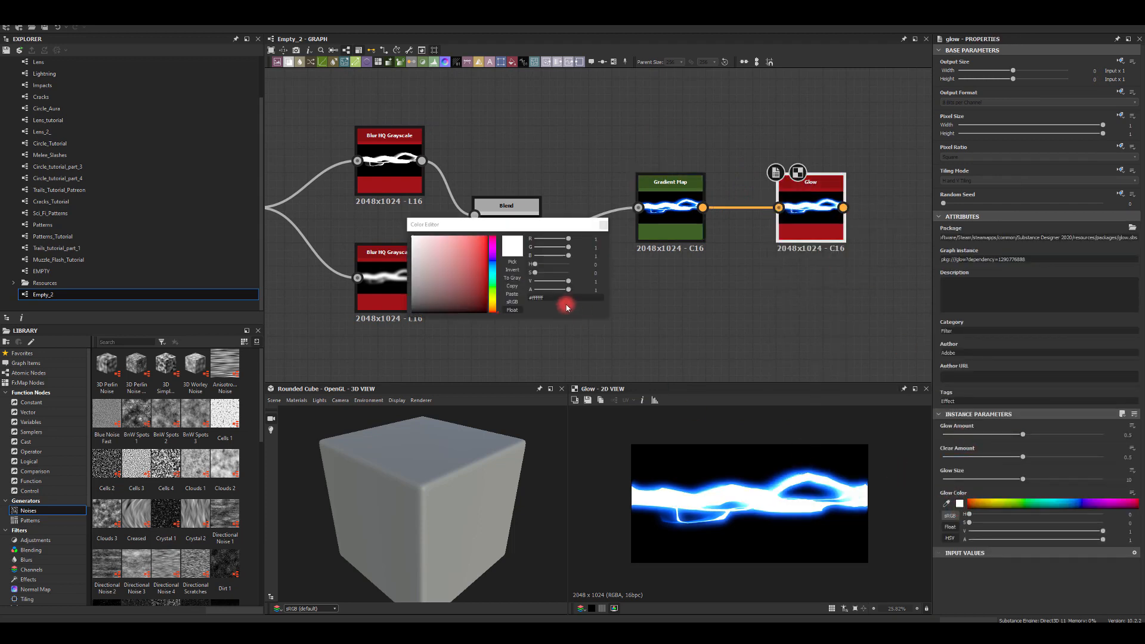
click(492, 274)
drag(476, 263, 511, 226)
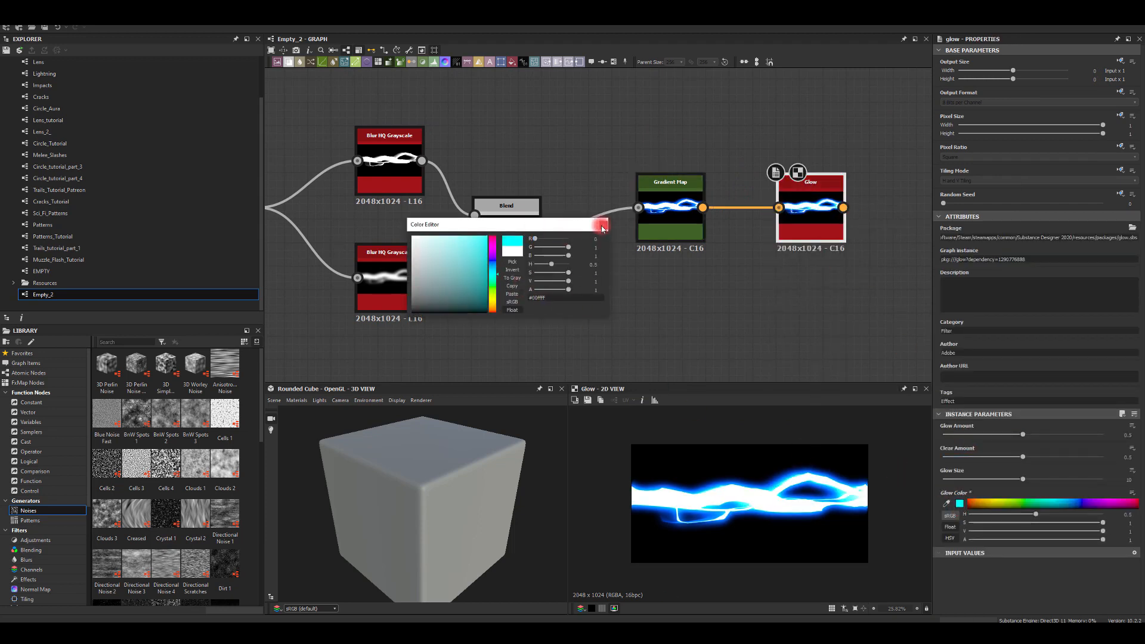
click(602, 225)
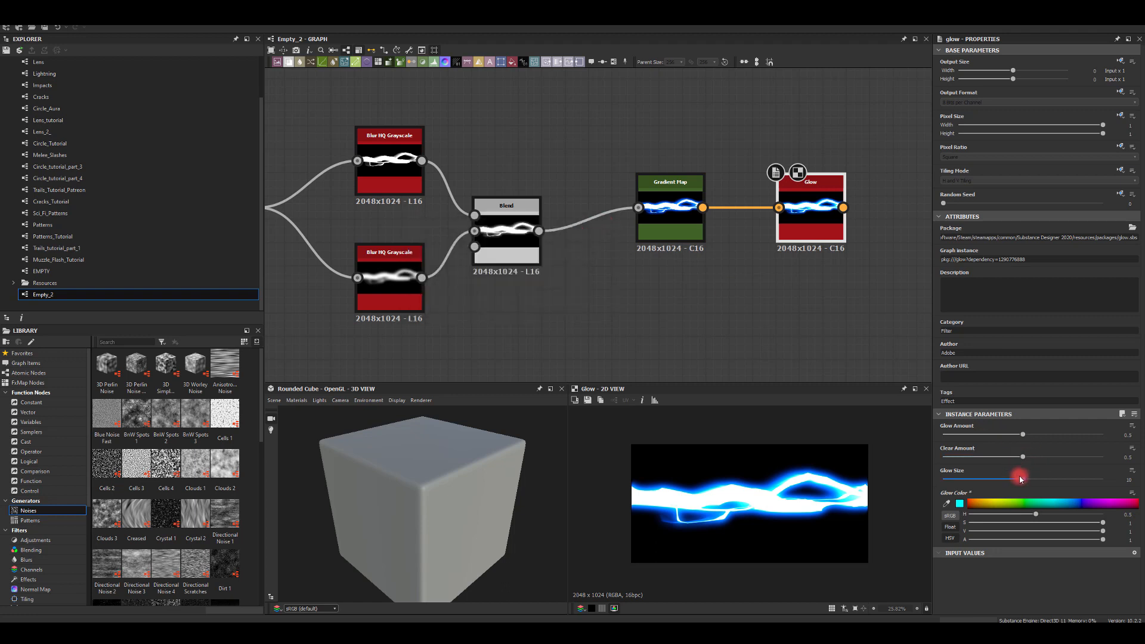
drag(1022, 478, 1103, 478)
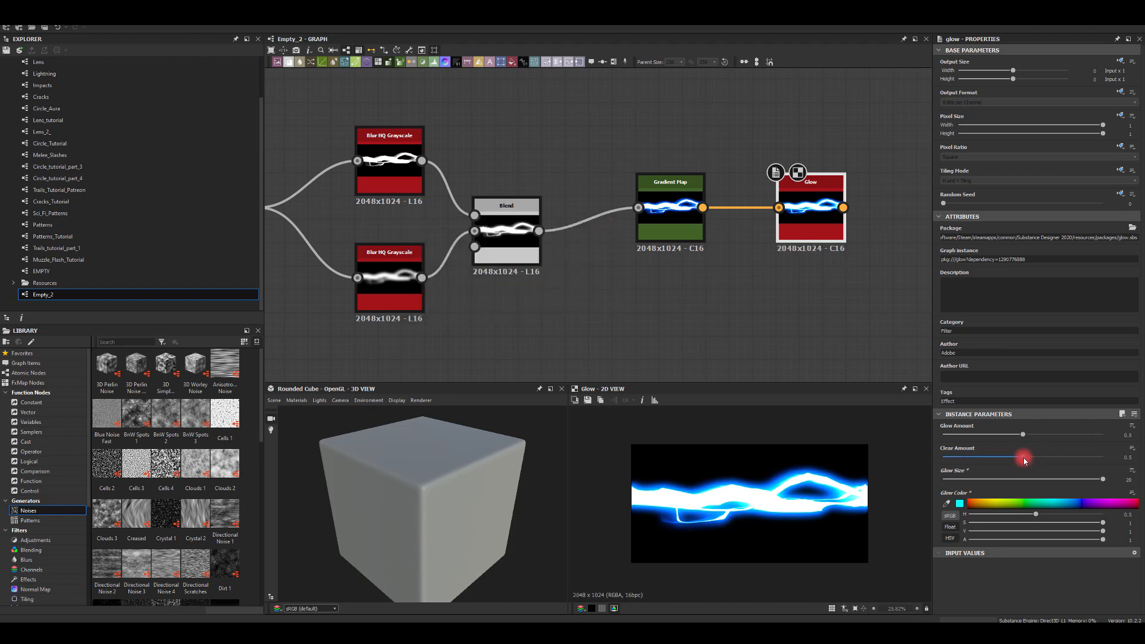
Step: Try a Clear Amount of 0 on the Glow, and return it to 0.5
mouse_move(1023, 460)
mouse_down()
mouse_move(999, 457)
mouse_move(1091, 459)
mouse_move(1025, 462)
mouse_up()
click(1113, 457)
text(0)
key(Return)
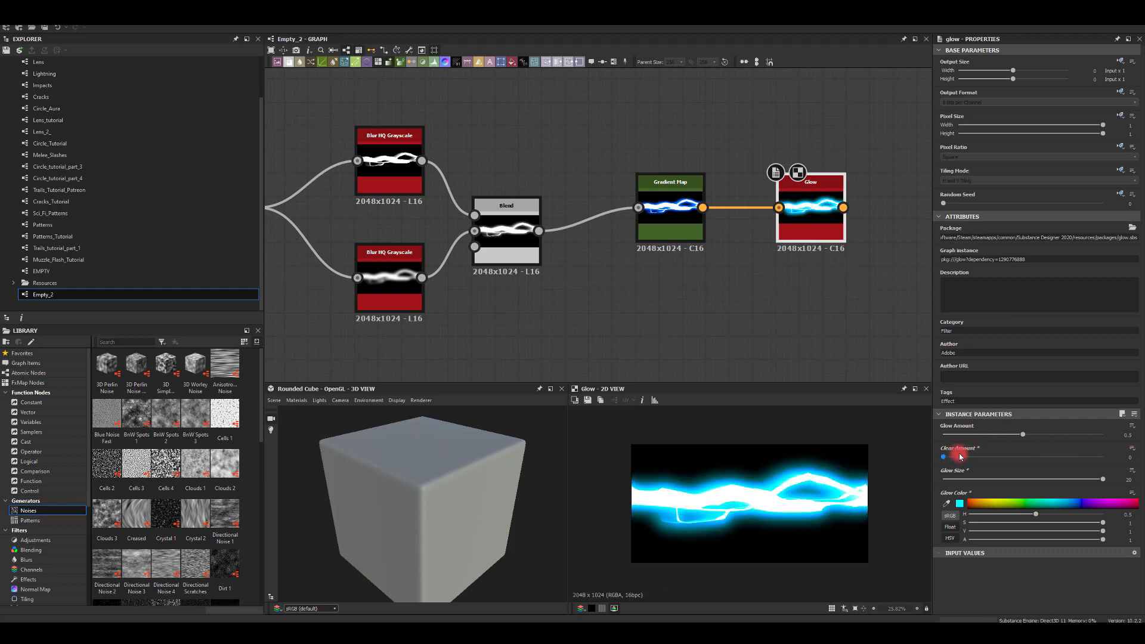
drag(944, 460, 1045, 463)
drag(1121, 458, 1133, 458)
text(0.5)
key(Return)
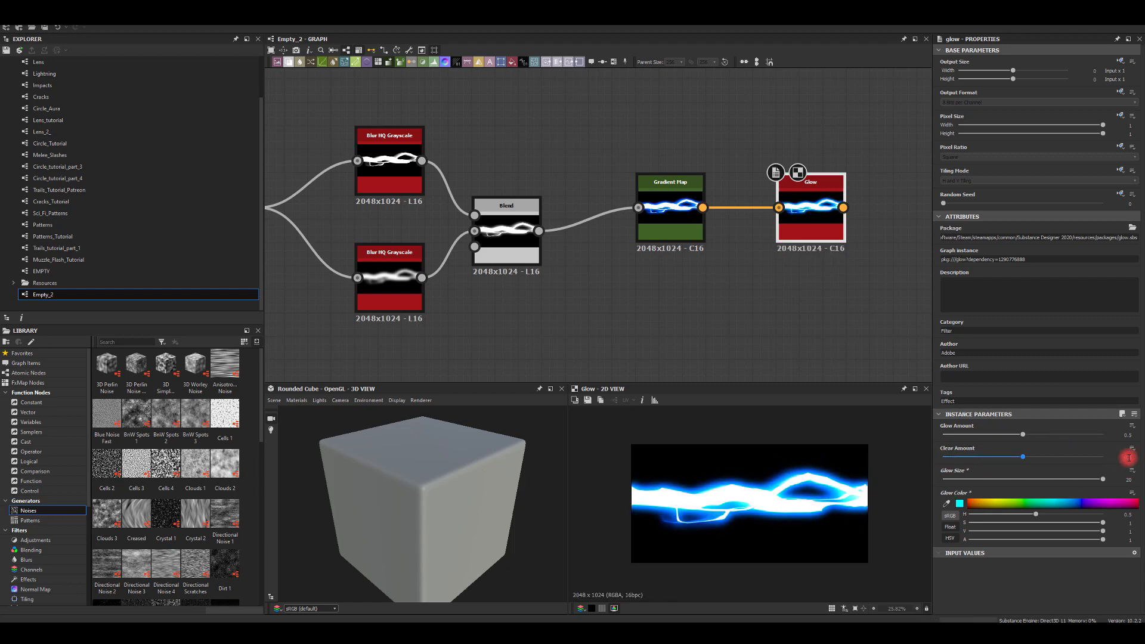
Step: Add an Alpha Merge after the Glow and connect the Blend feeding the Gradient Map to its alpha input
middle_drag(770, 305, 598, 253)
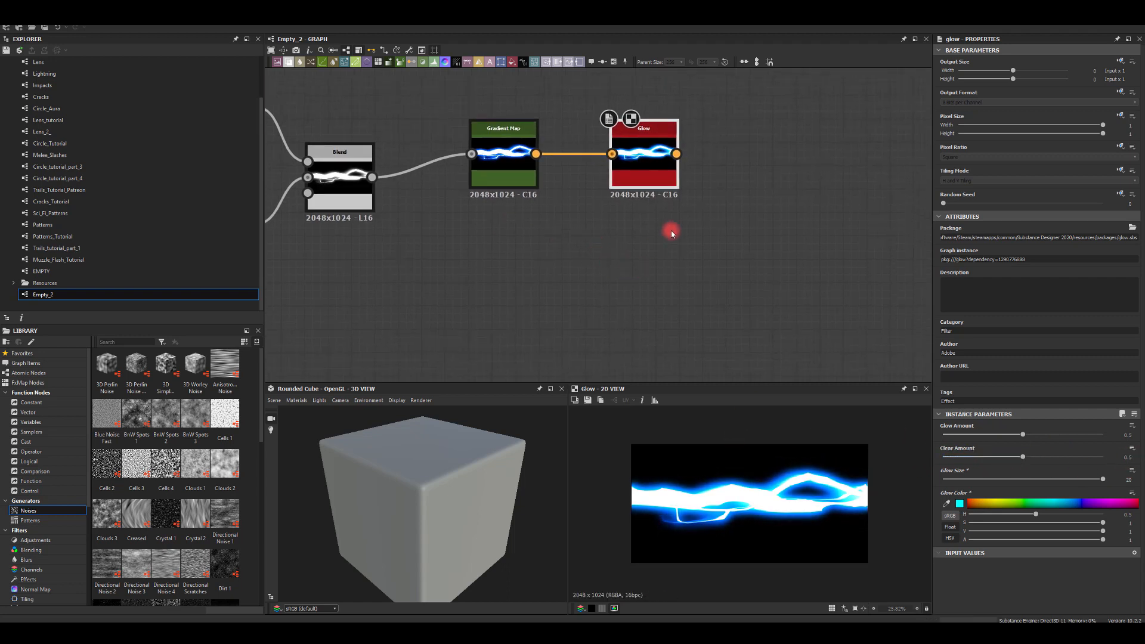
drag(675, 153, 761, 181)
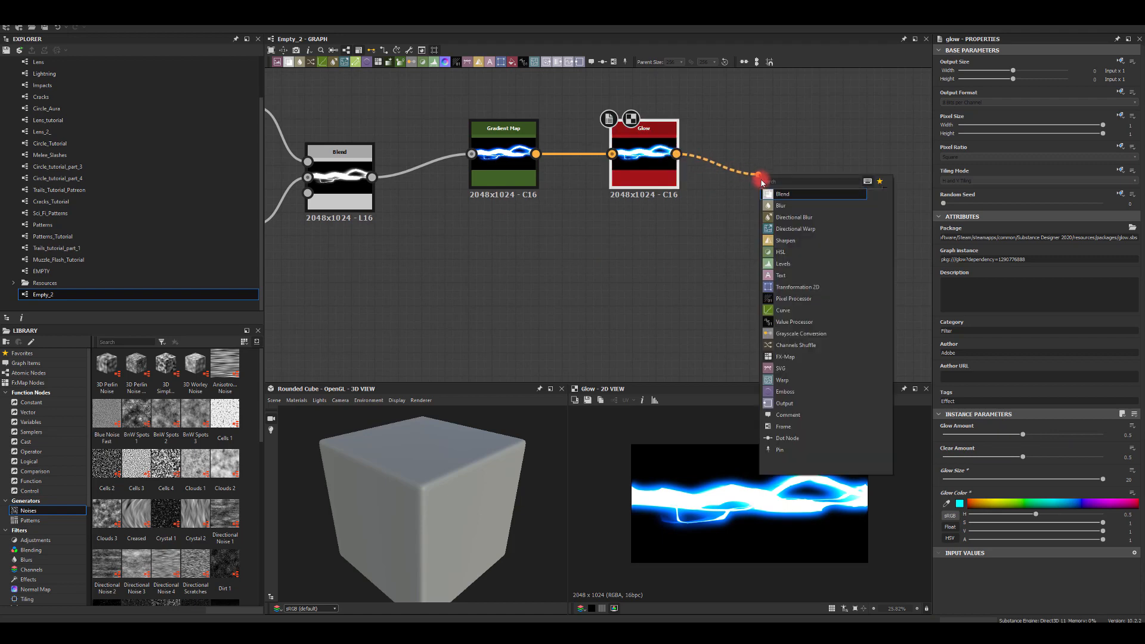
text(alpha)
click(797, 217)
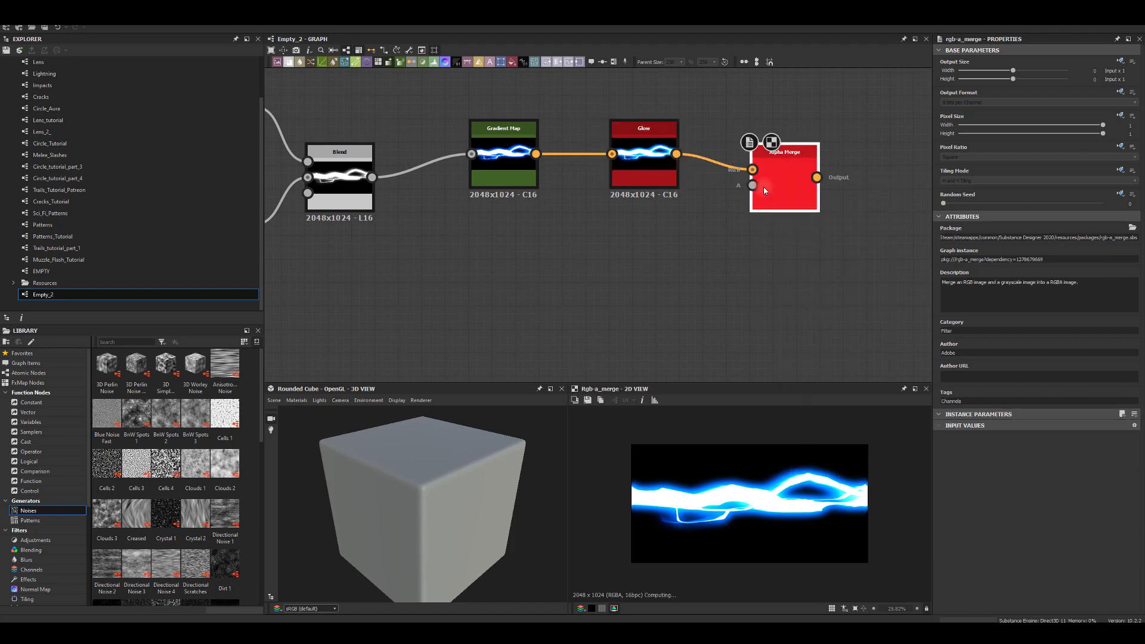
middle_drag(408, 246, 490, 215)
drag(453, 145, 833, 200)
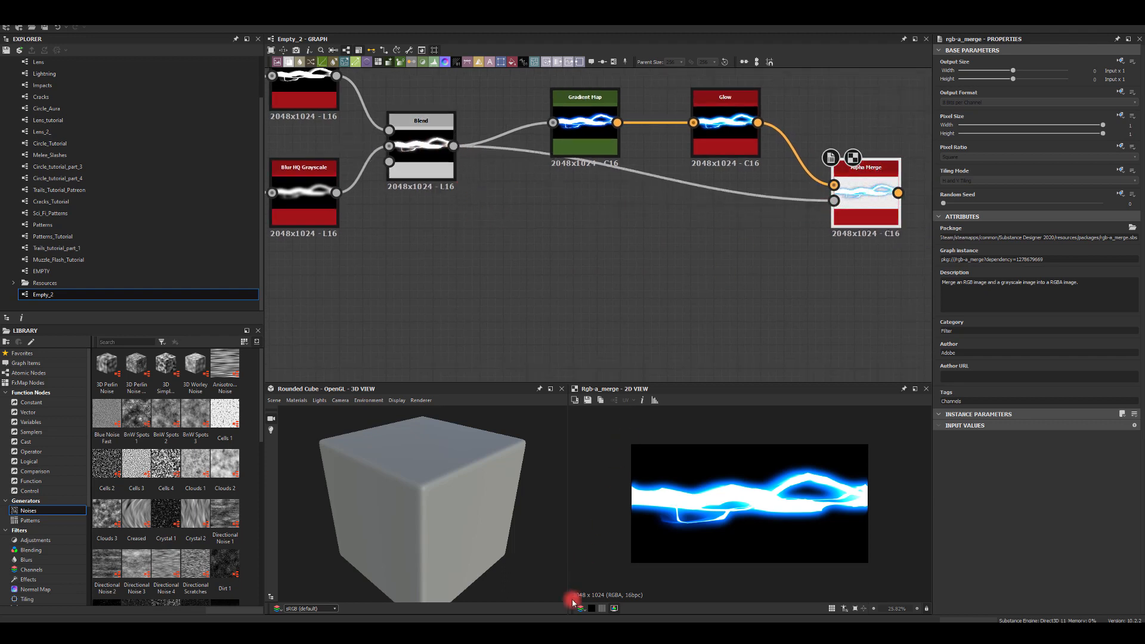
Step: Check the merged image's transparency in the 2D preview and move the Alpha Merge node slightly closer to the Glow
click(591, 612)
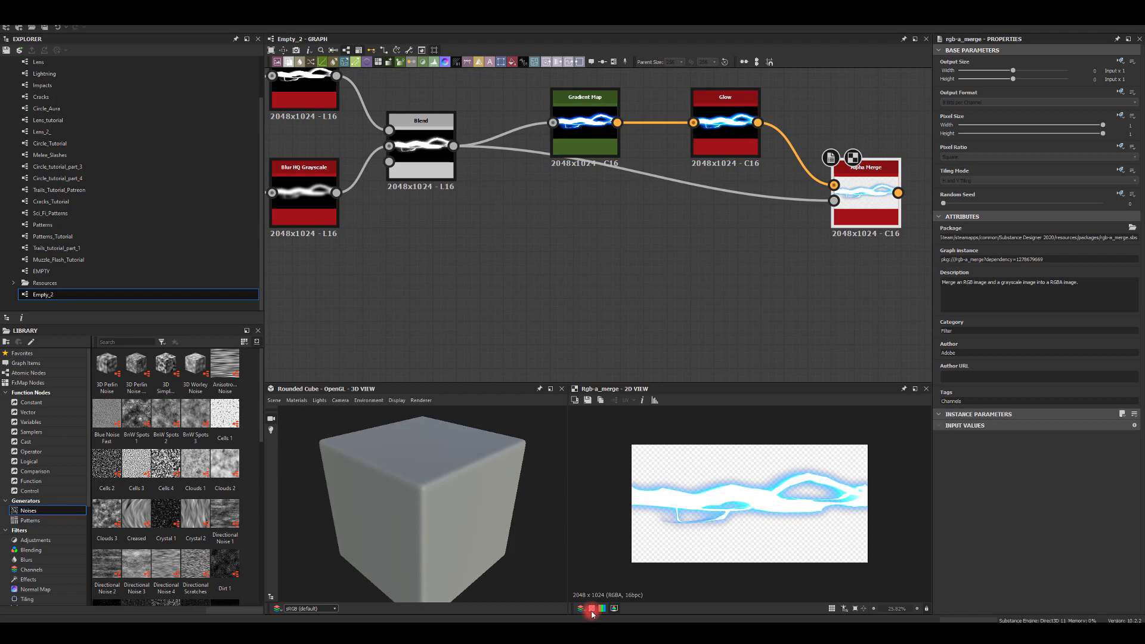
click(592, 612)
middle_drag(732, 263, 687, 265)
mouse_move(831, 202)
mouse_down()
mouse_move(692, 203)
mouse_move(810, 203)
mouse_up()
Step: Add a Transformation 2D after the Alpha Merge and rotate the lightning by 90 degrees
middle_drag(820, 191, 619, 175)
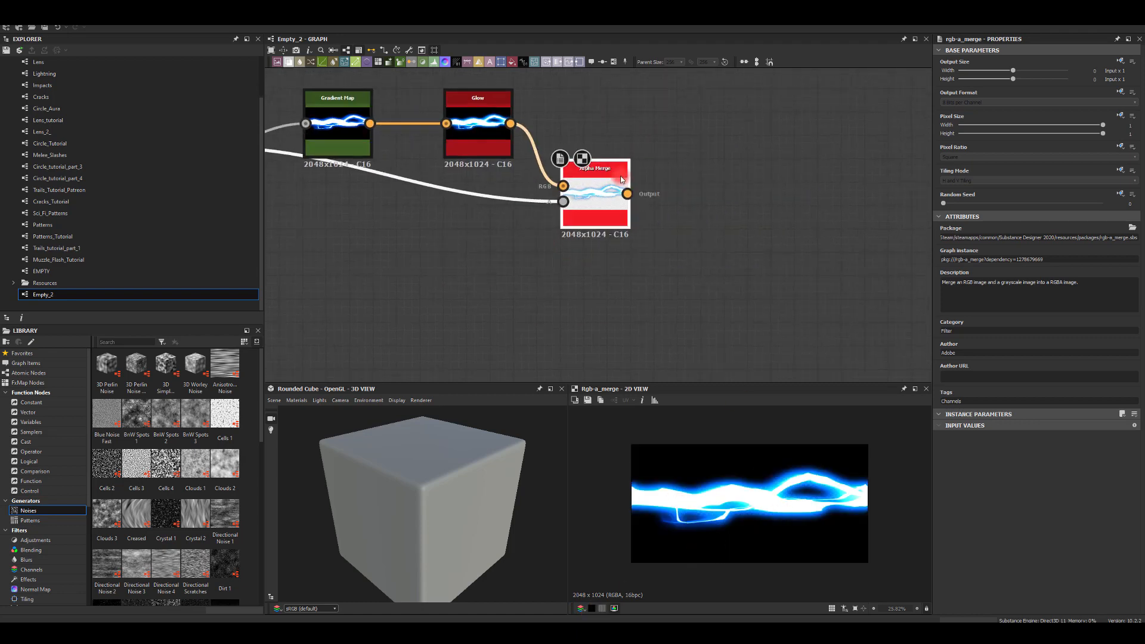
drag(625, 195, 682, 187)
click(709, 204)
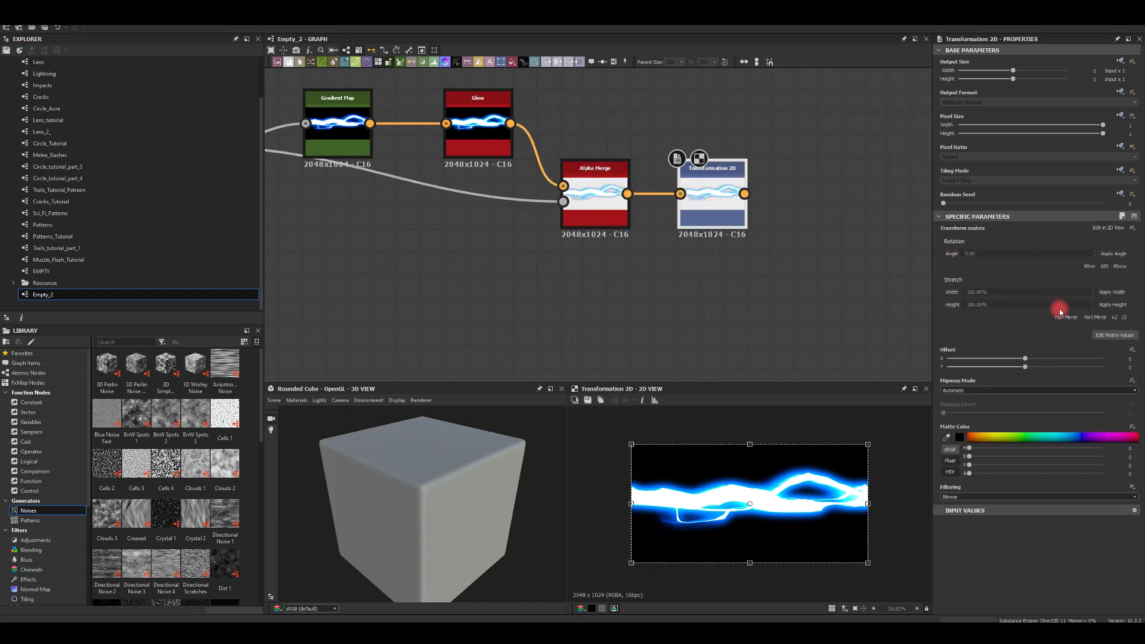
drag(1055, 253, 835, 251)
text(90)
key(Return)
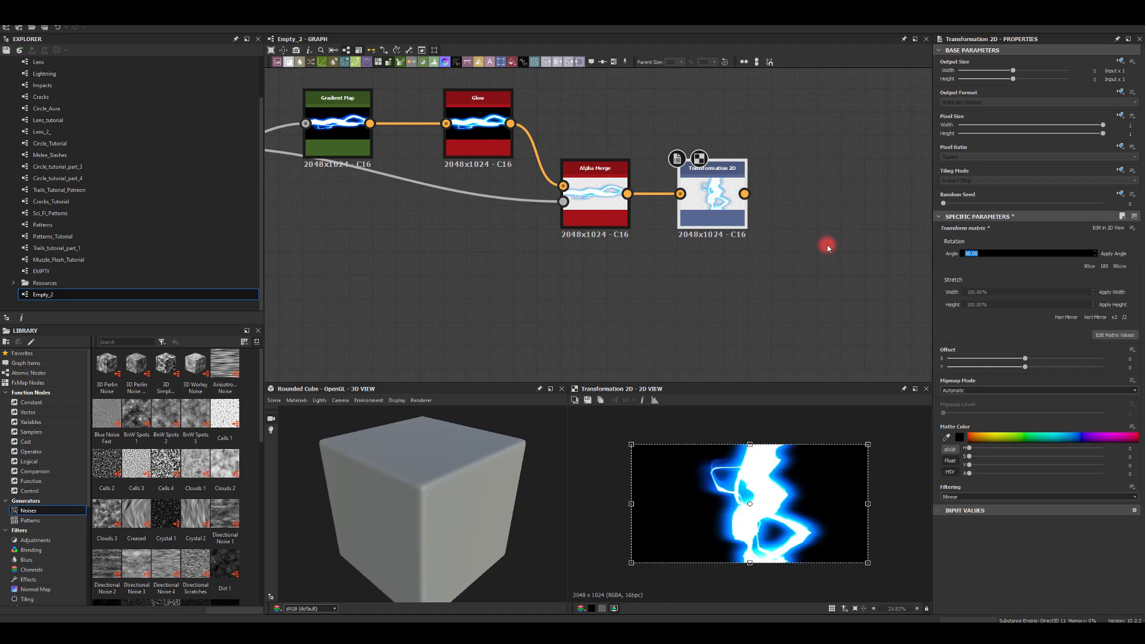
Step: Set the Transformation 2D's relative output size to width -1 and height 1 for a vertical 1024x2048 texture
click(827, 246)
click(1012, 80)
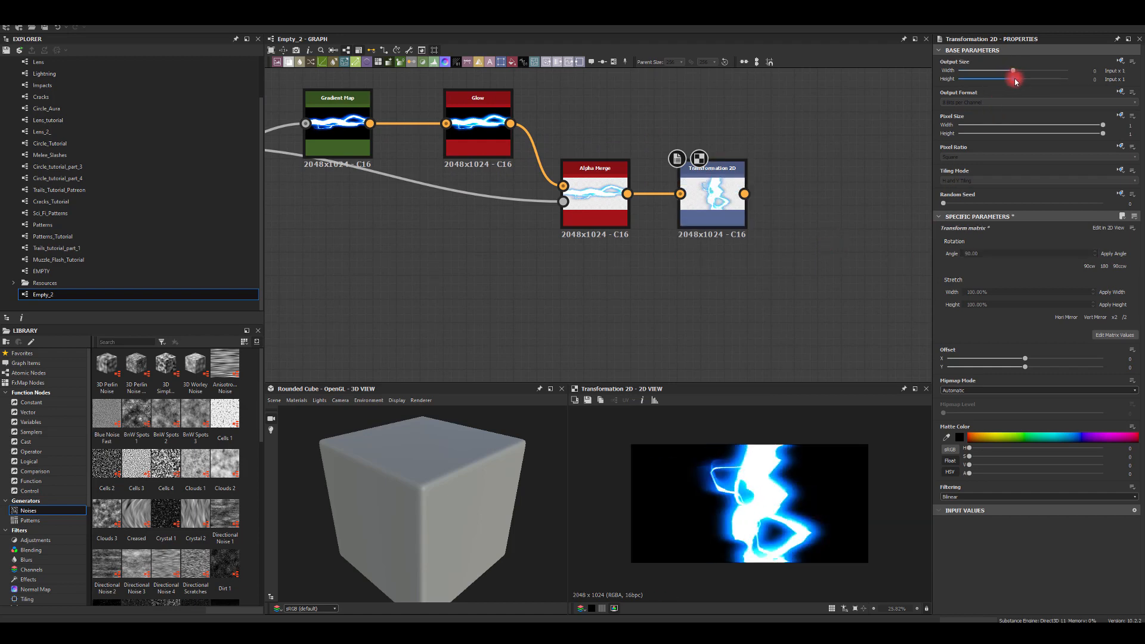
drag(1016, 81, 1007, 73)
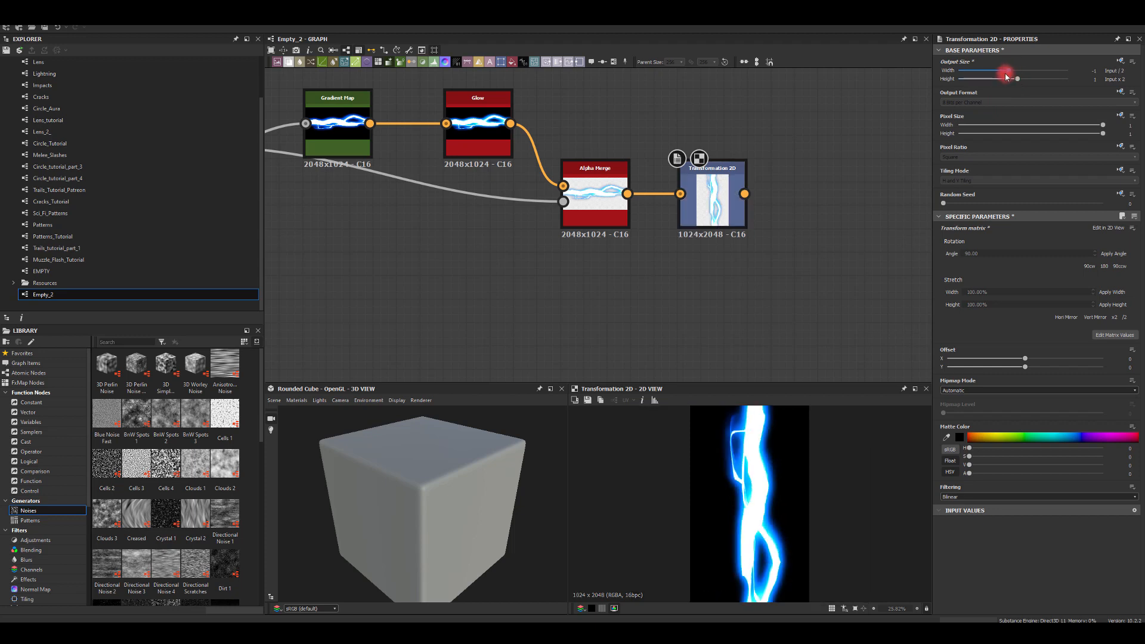
scroll(722, 506, down, 2)
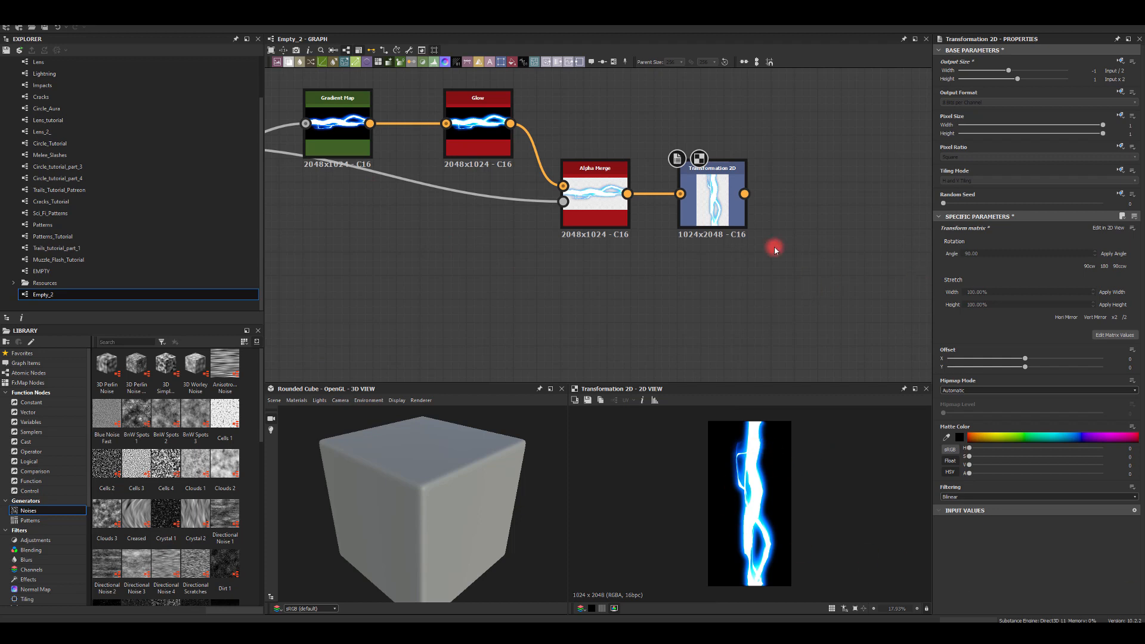
Step: Review the node network from the final Transformation 2D back to the Shape, Cells 1 and Warp nodes that start the main bolt
click(712, 193)
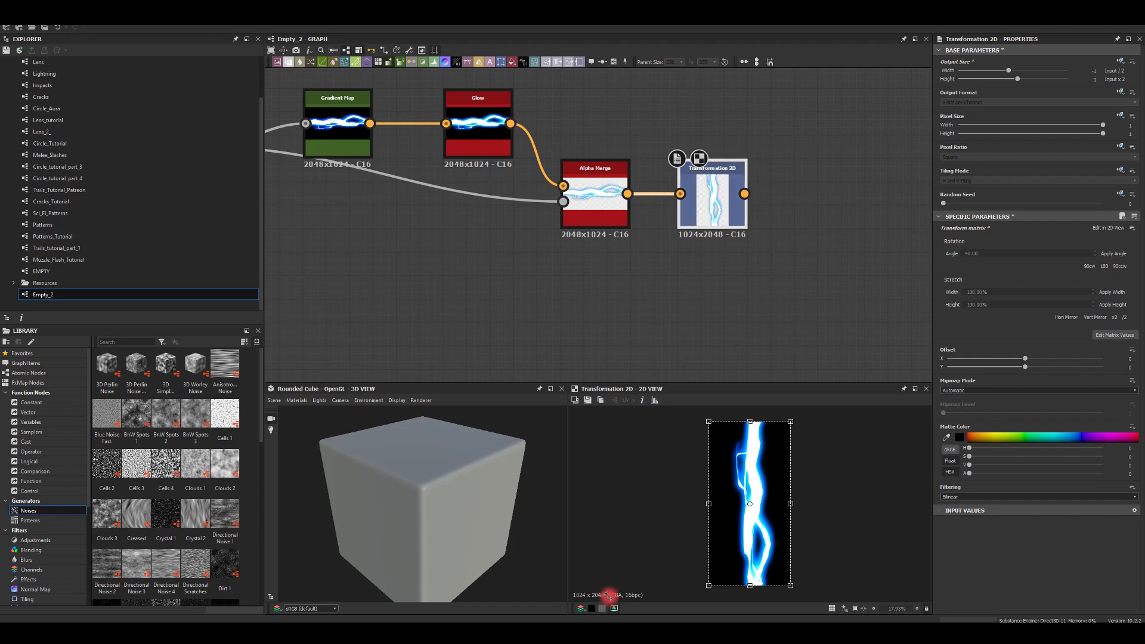
middle_drag(507, 271, 650, 304)
scroll(570, 283, down, 3)
middle_drag(418, 303, 800, 322)
middle_drag(542, 183, 751, 169)
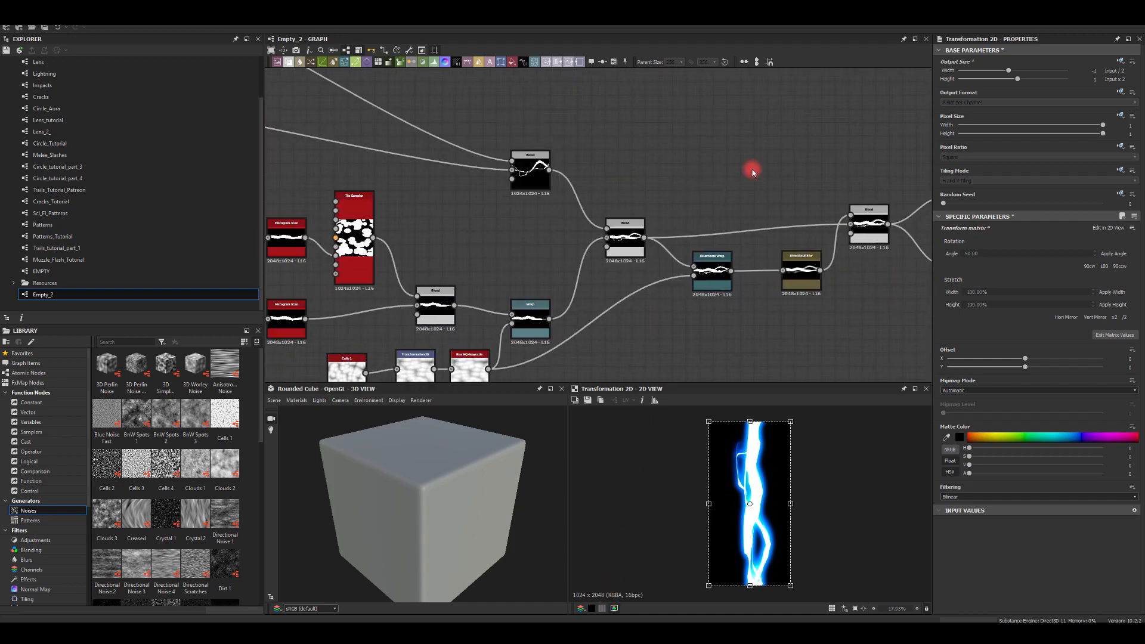
scroll(723, 160, down, 3)
middle_drag(426, 70, 729, 180)
middle_drag(442, 288, 427, 245)
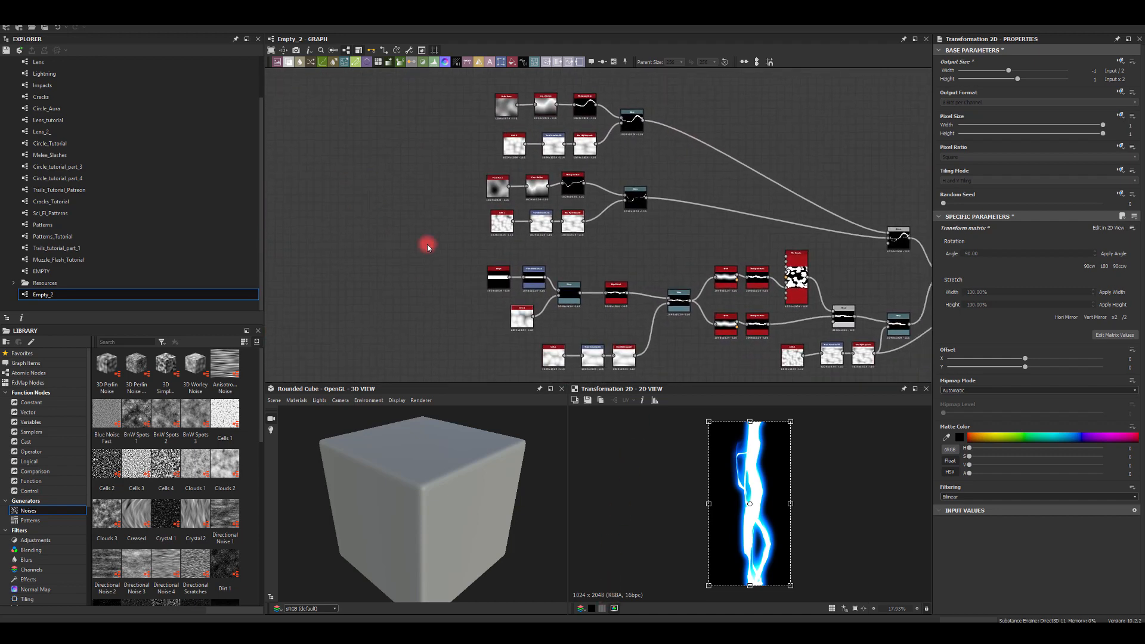
middle_drag(554, 229, 558, 179)
scroll(511, 228, up, 2)
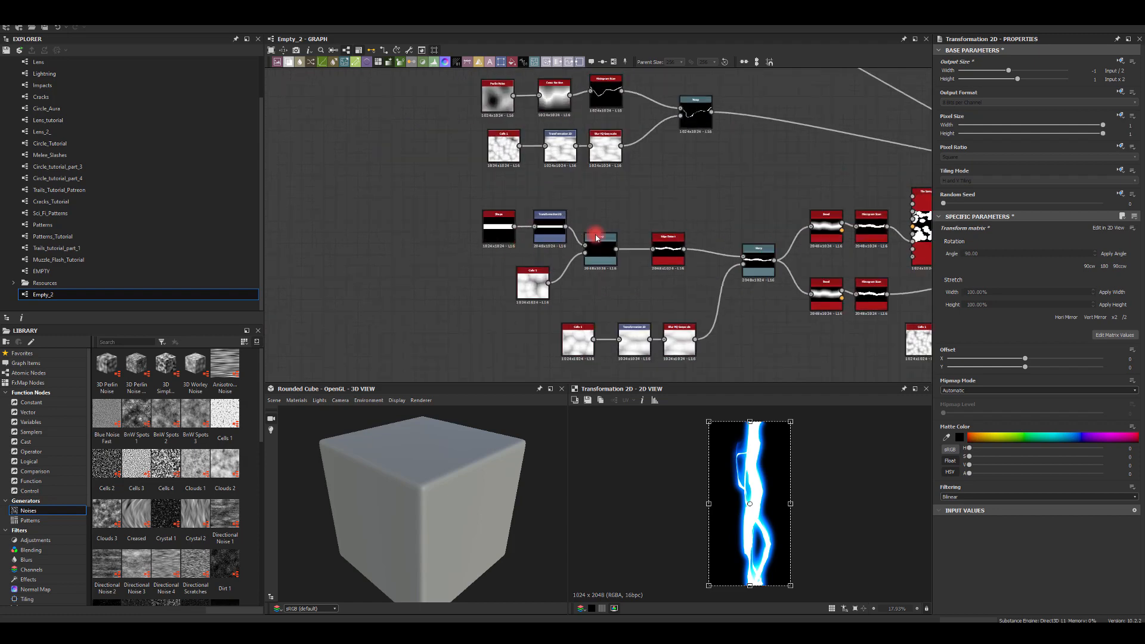
middle_drag(641, 209, 616, 179)
scroll(516, 209, up, 3)
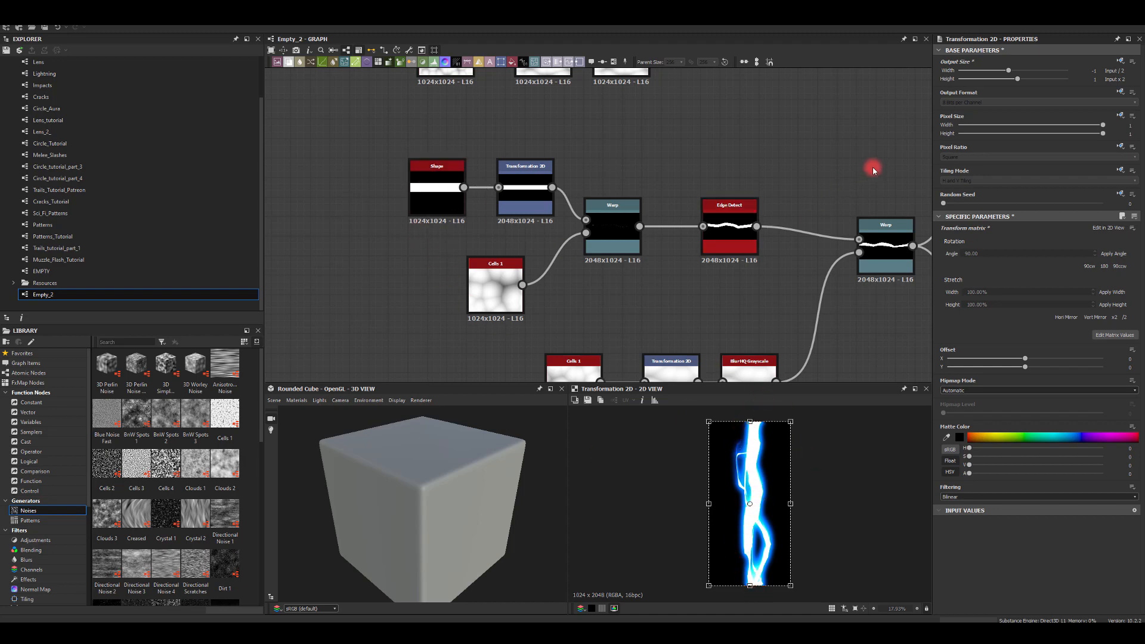
Step: Set the position of the Histogram Scan feeding the main bolt's Blend directly to 0.02
middle_drag(872, 170, 489, 139)
scroll(652, 216, down, 1)
middle_drag(669, 264, 624, 239)
scroll(624, 238, up, 2)
click(624, 239)
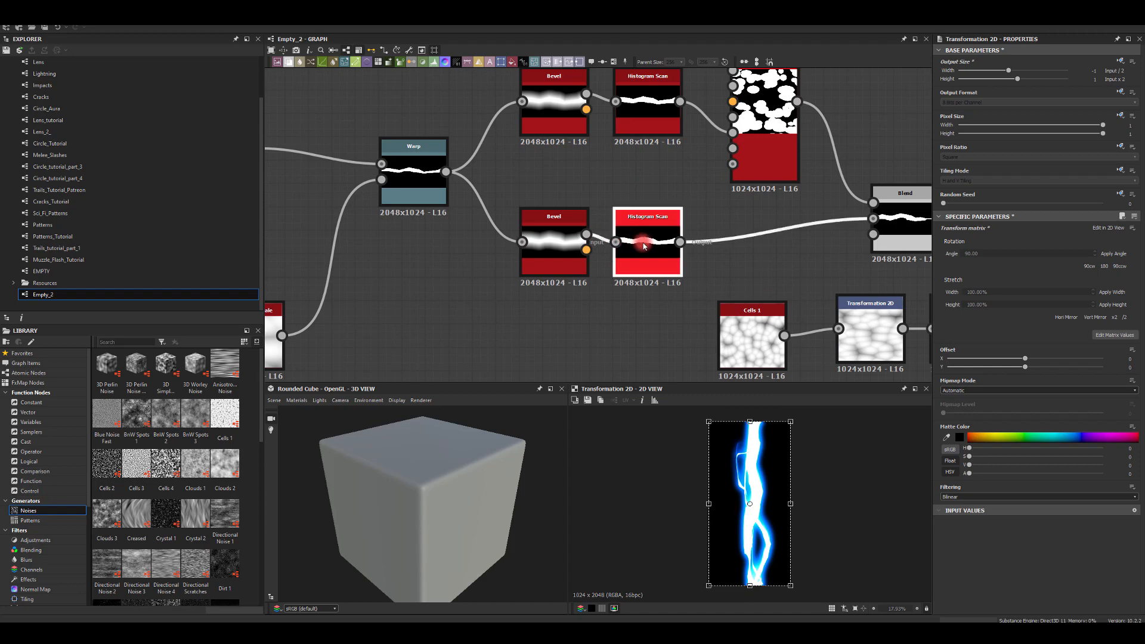
scroll(626, 238, down, 2)
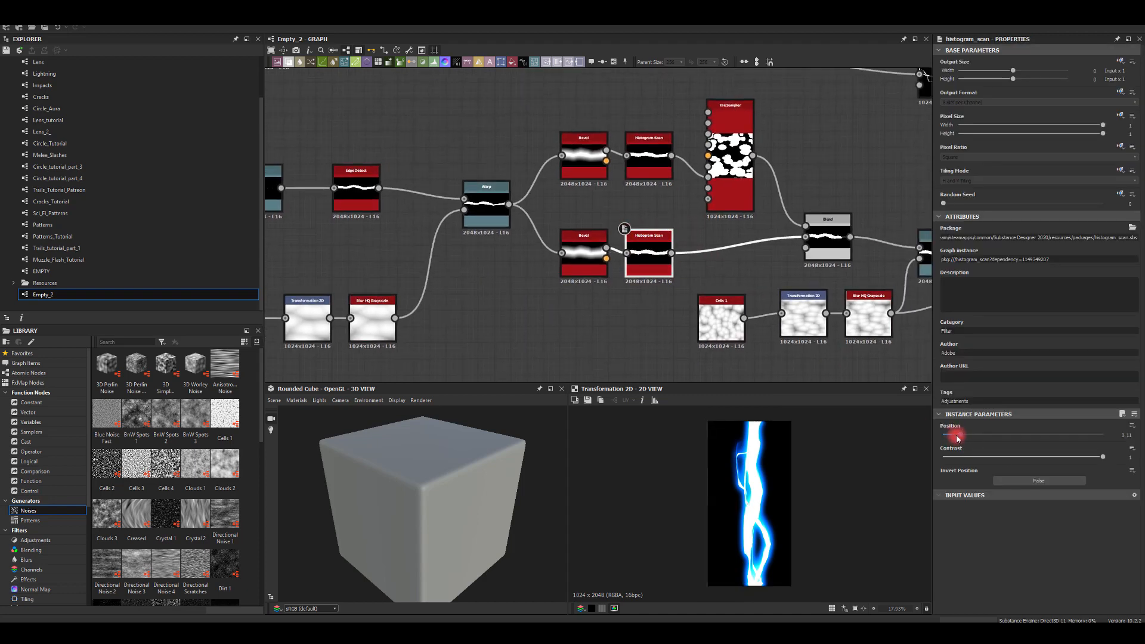
drag(960, 437, 944, 433)
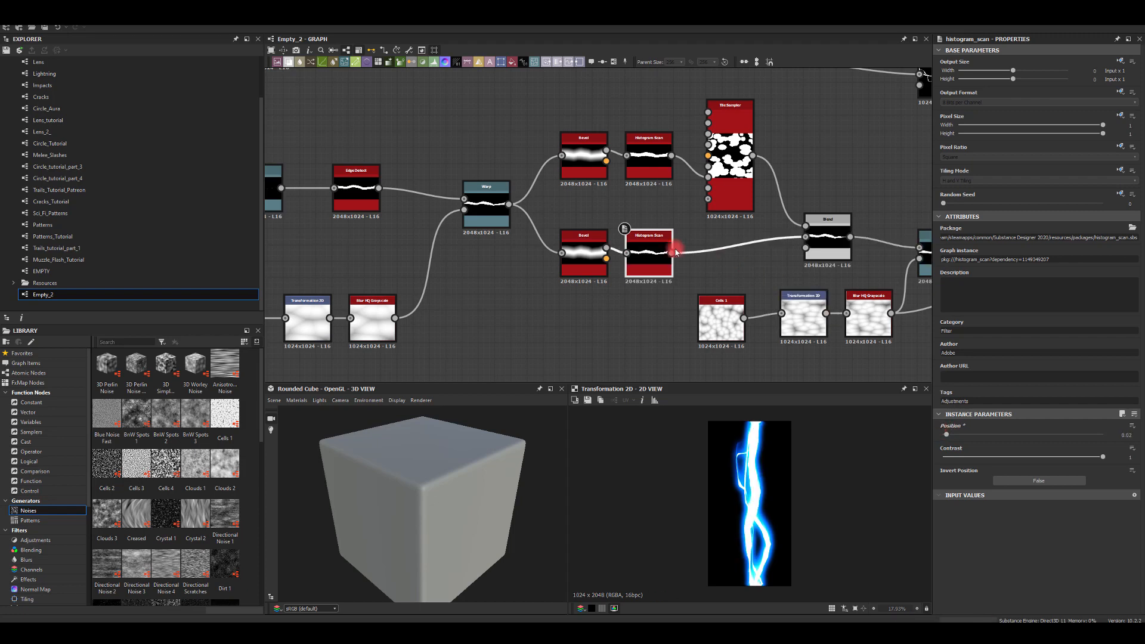
Step: Set the Cross Section coordinate of the uppermost thin bolt branch to about 0.39
middle_drag(500, 208, 545, 401)
middle_drag(354, 71, 570, 222)
middle_drag(738, 233, 837, 184)
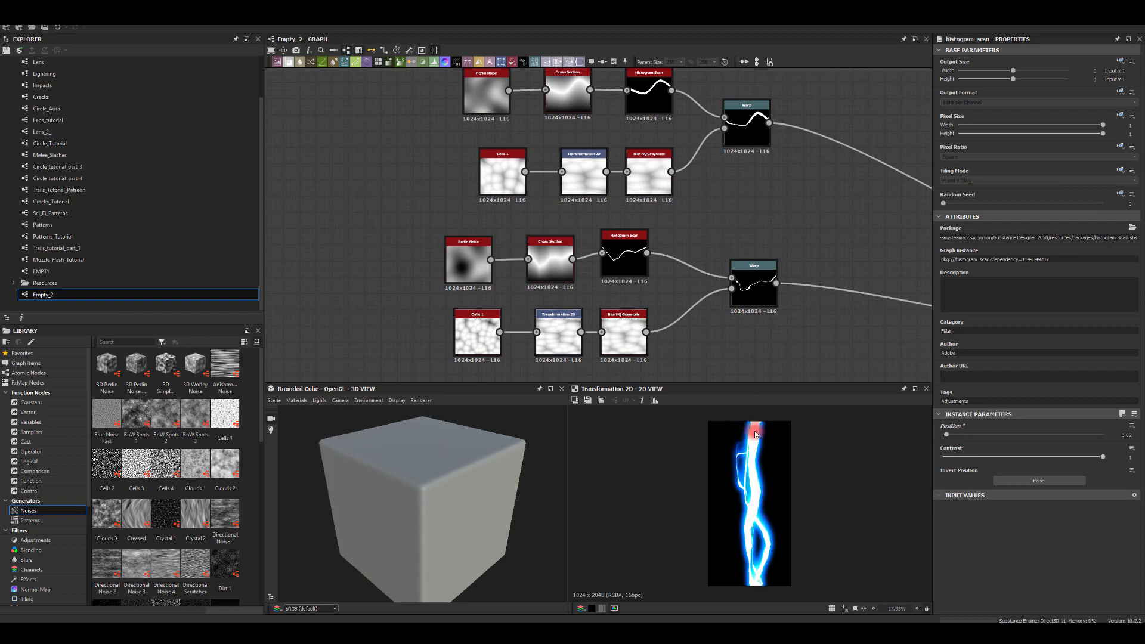
middle_drag(572, 141, 480, 167)
click(520, 90)
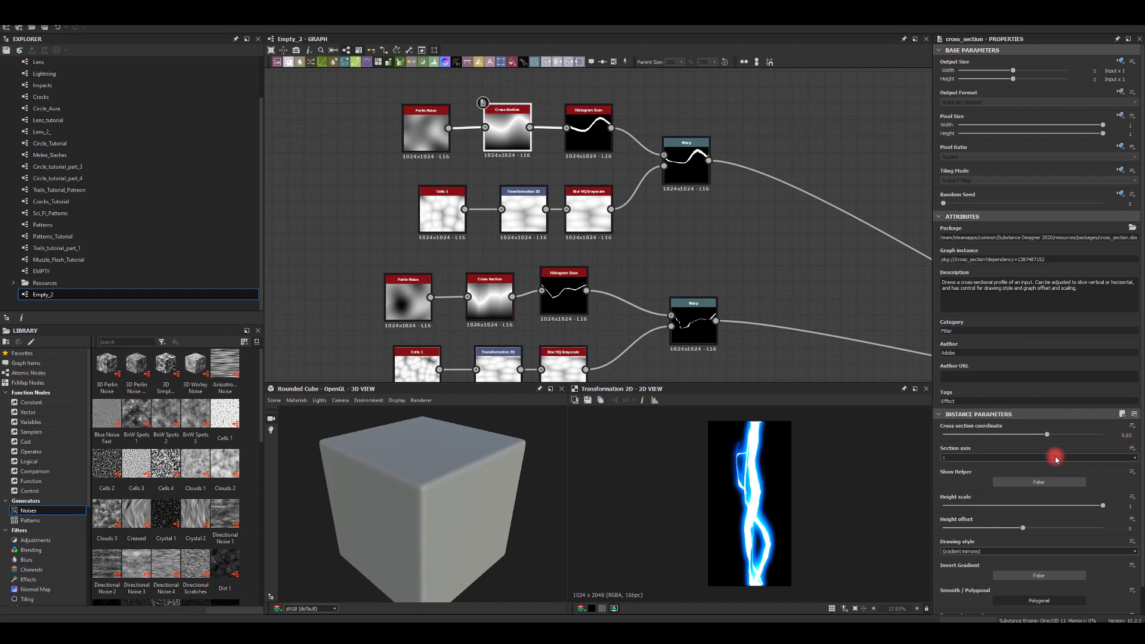
drag(1048, 437, 1005, 437)
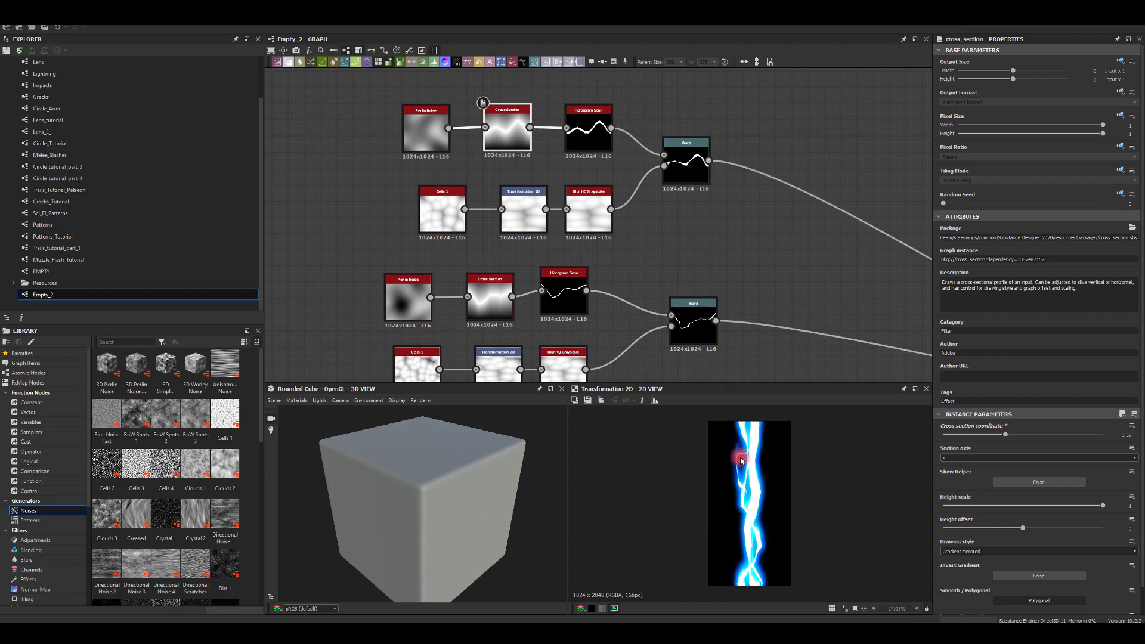
Step: Set the Cross Section coordinate of the second thin bolt branch to 0.62
middle_drag(348, 238, 353, 144)
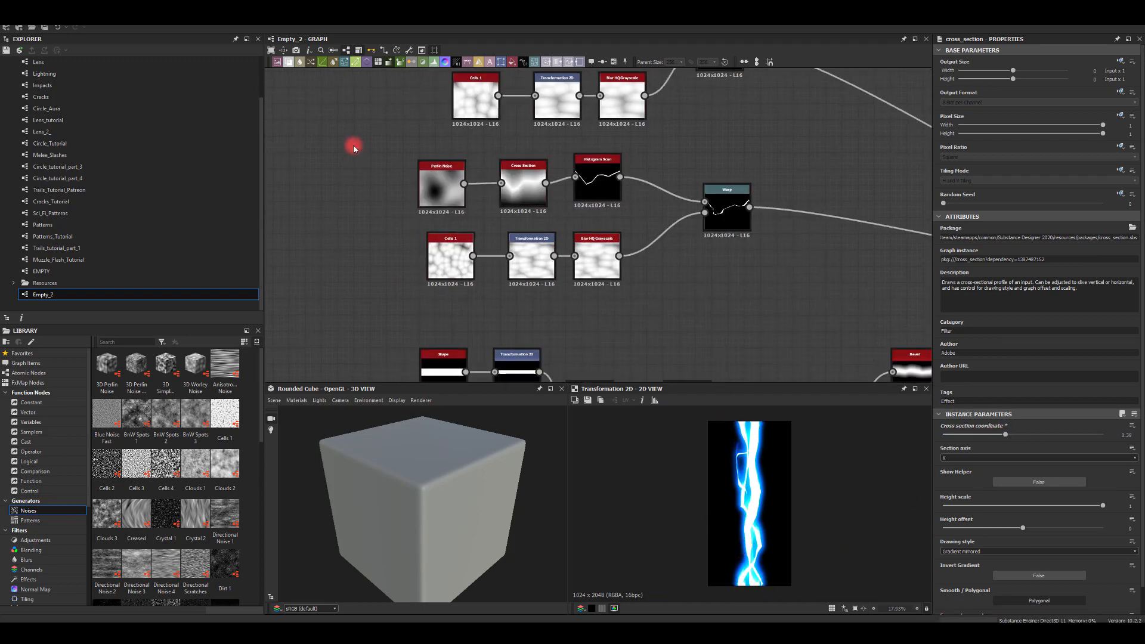
click(437, 216)
click(511, 199)
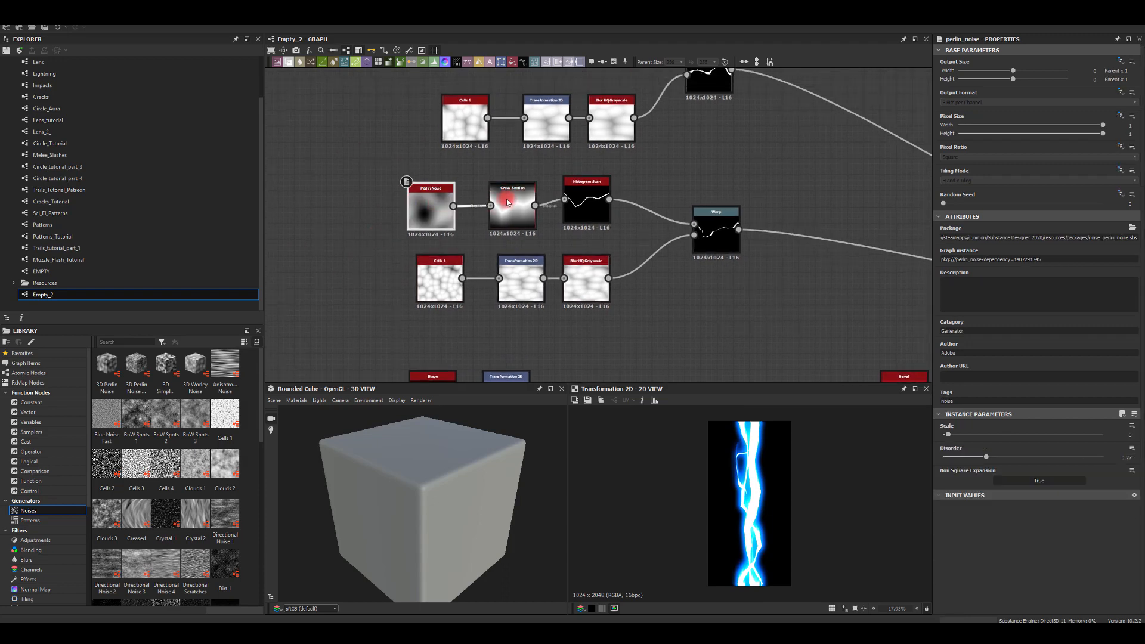
drag(994, 431, 1009, 438)
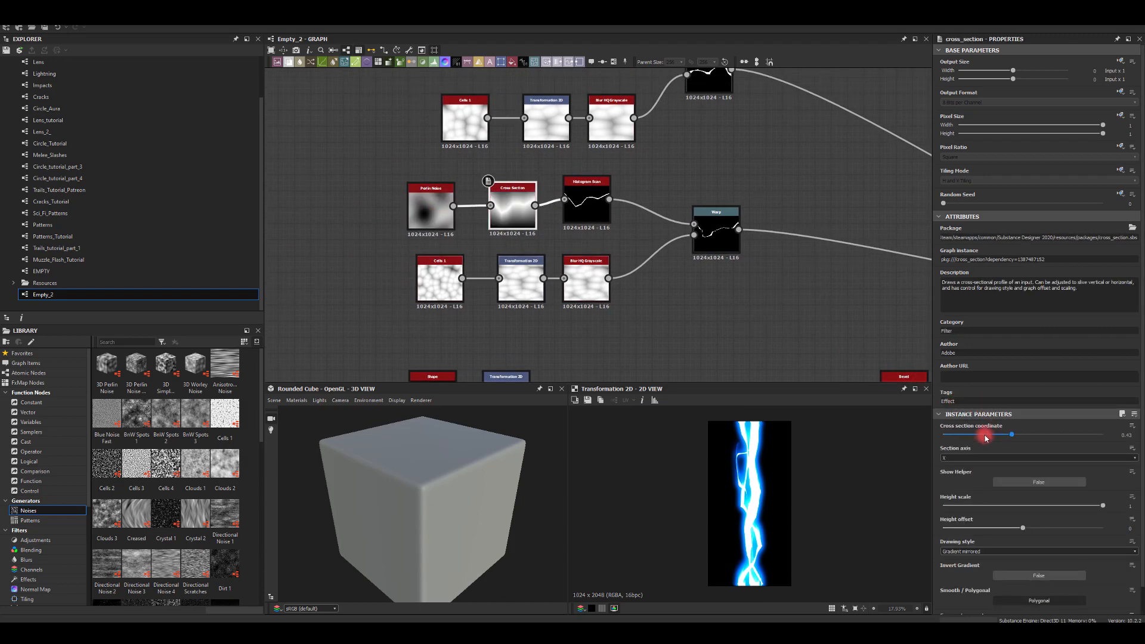
click(781, 425)
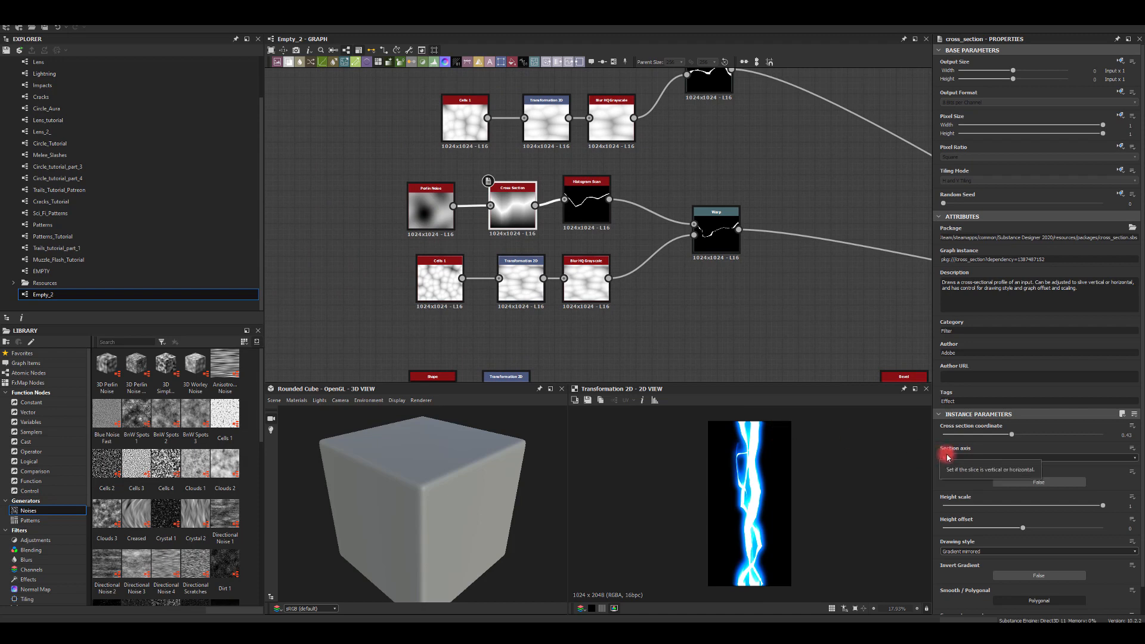
click(1010, 435)
drag(1006, 437, 1041, 451)
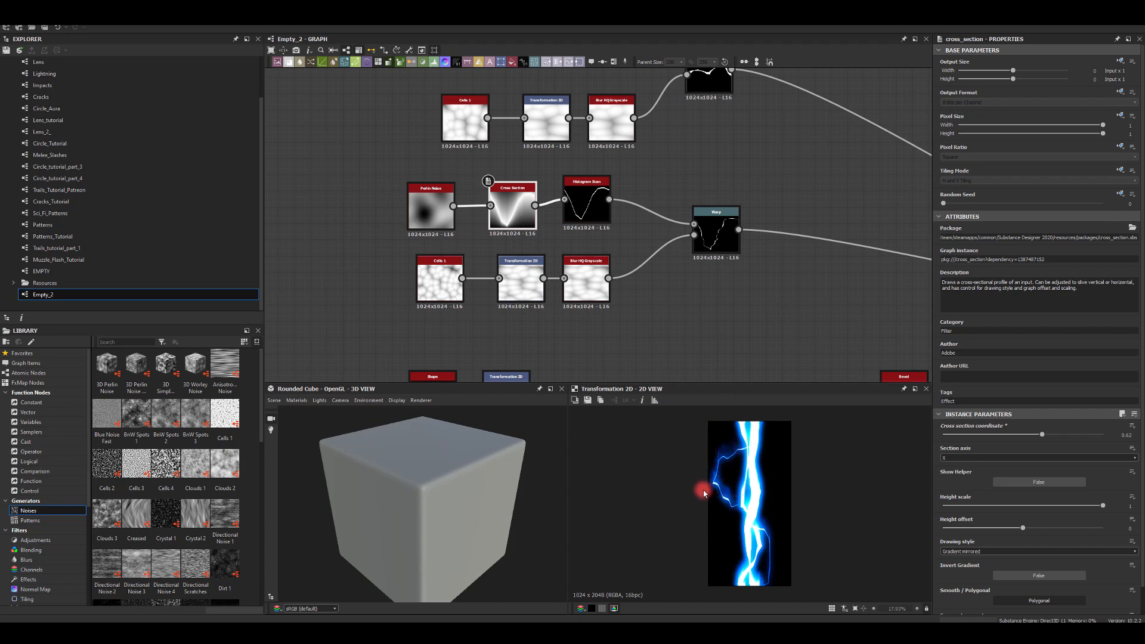
Step: Try a position value of 0.03 on the Histogram Scan of the second thin bolt branch
middle_drag(728, 310, 502, 244)
middle_drag(611, 276, 511, 248)
scroll(538, 250, down, 2)
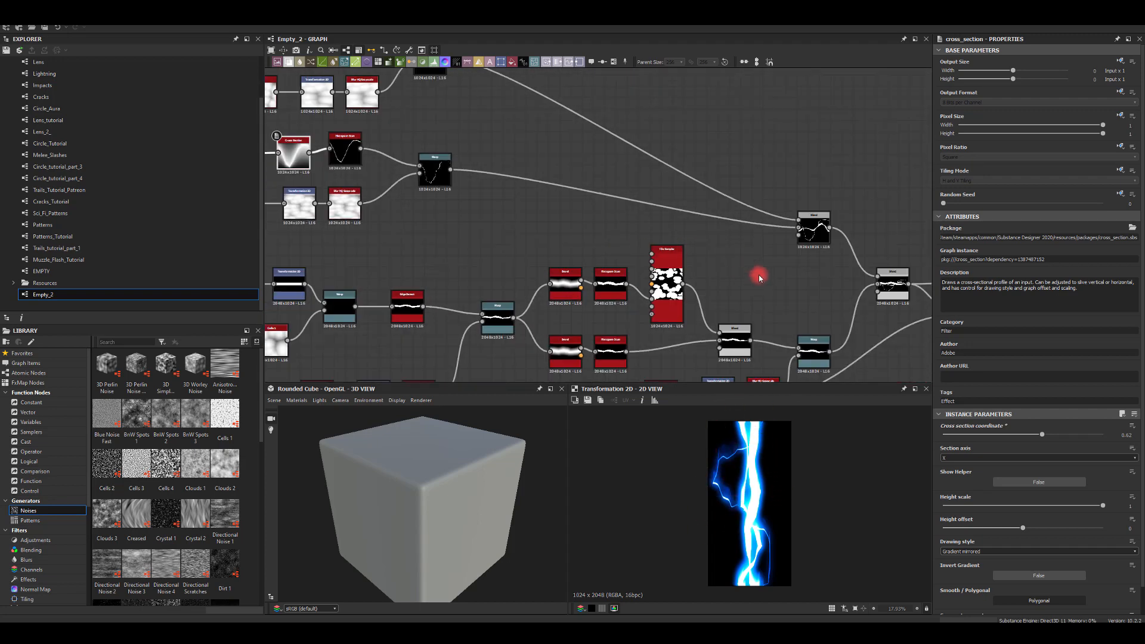
middle_drag(877, 299, 725, 271)
scroll(725, 270, up, 1)
middle_drag(635, 235, 770, 299)
middle_drag(457, 186, 860, 271)
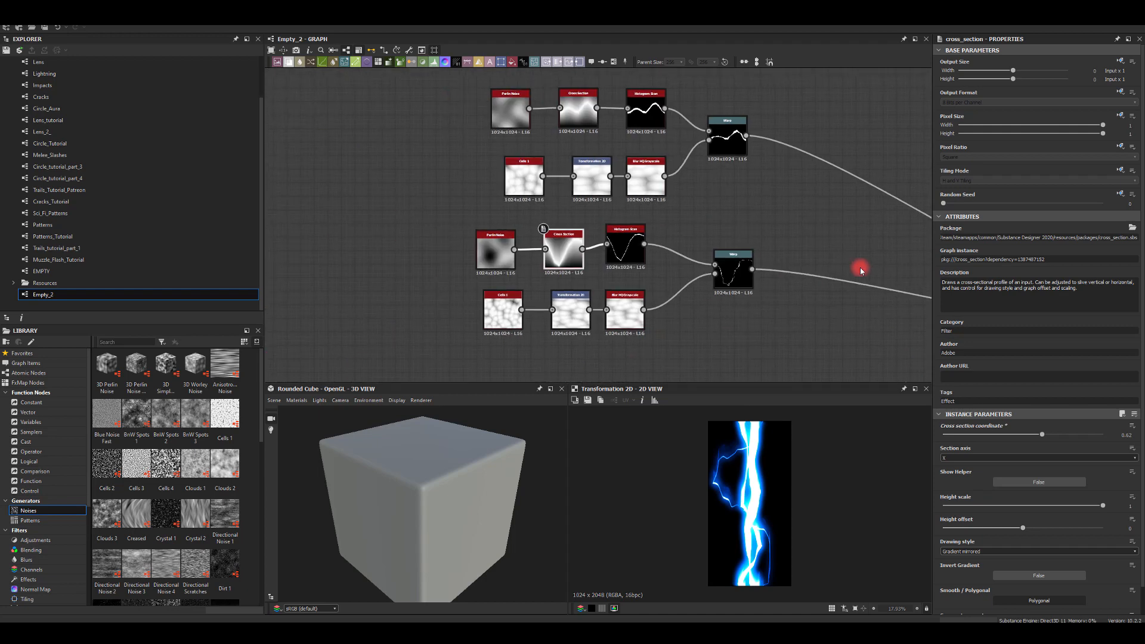
middle_drag(699, 221, 575, 162)
scroll(591, 224, up, 3)
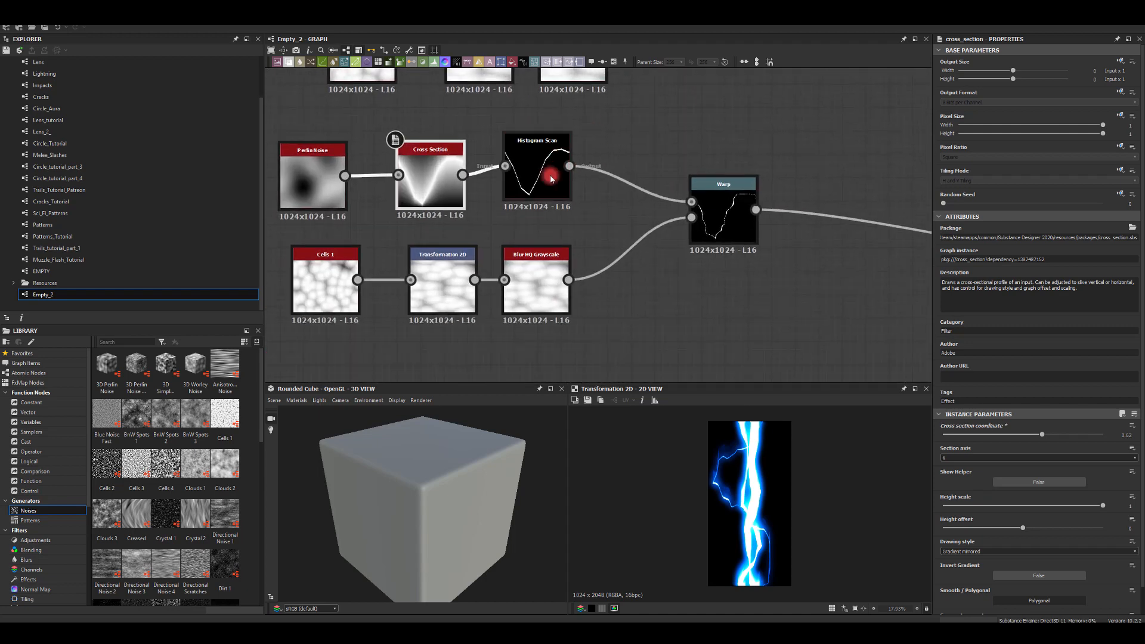
click(534, 166)
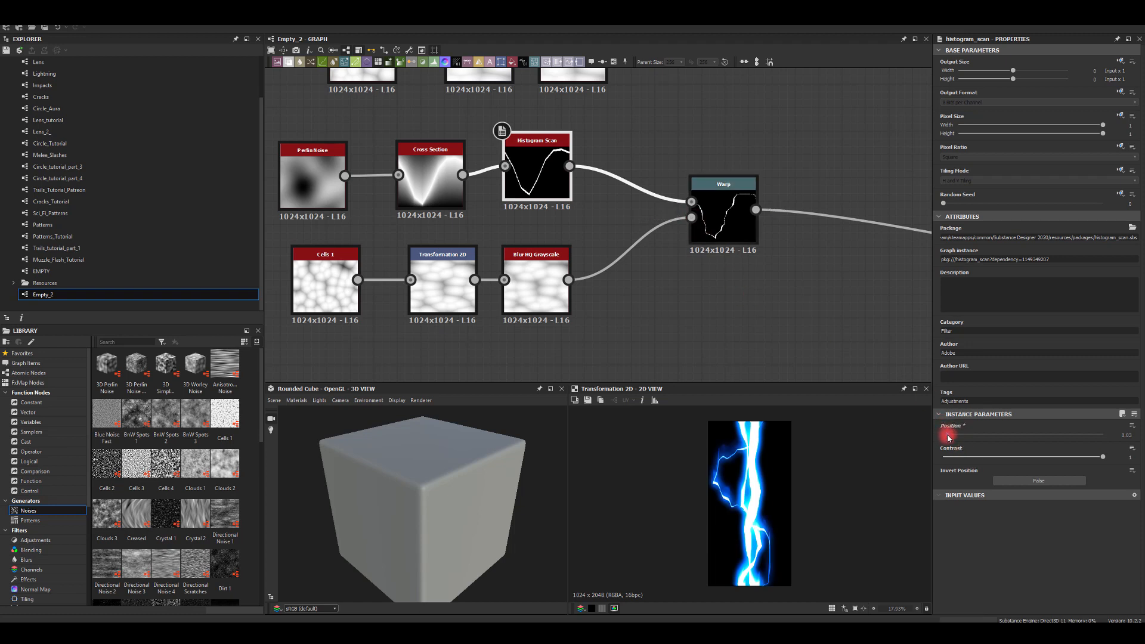
drag(948, 438, 949, 439)
Step: Adjust the Warp intensity of the second thin bolt branch and set the scale of its Cells 1 noise to 4
middle_drag(729, 276, 549, 212)
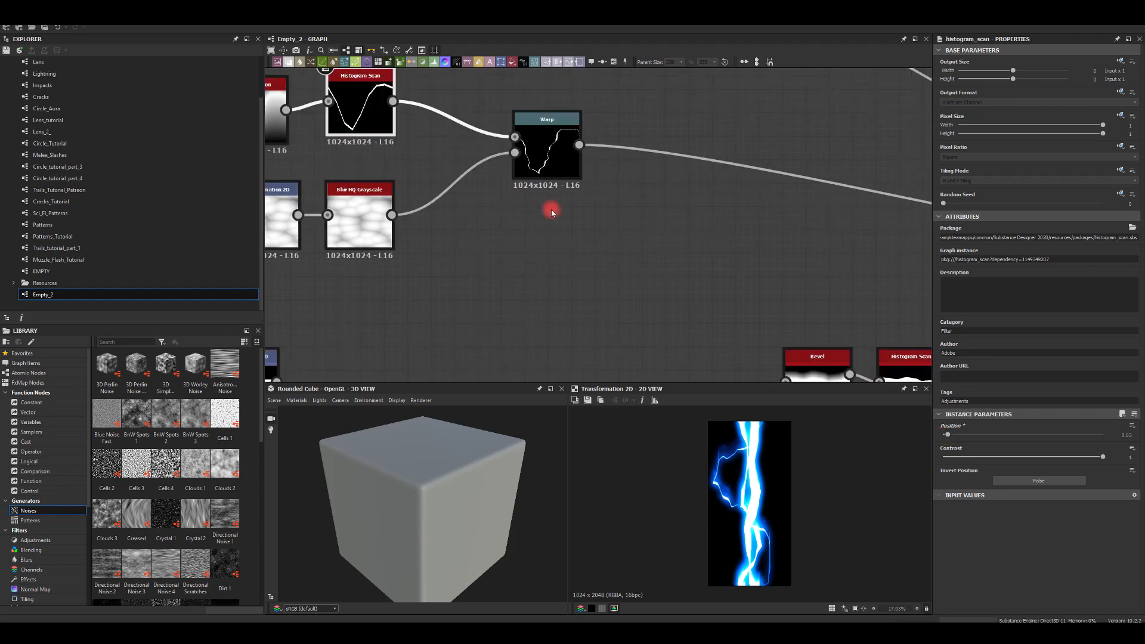
scroll(603, 197, down, 4)
middle_drag(524, 169, 595, 211)
scroll(534, 199, up, 3)
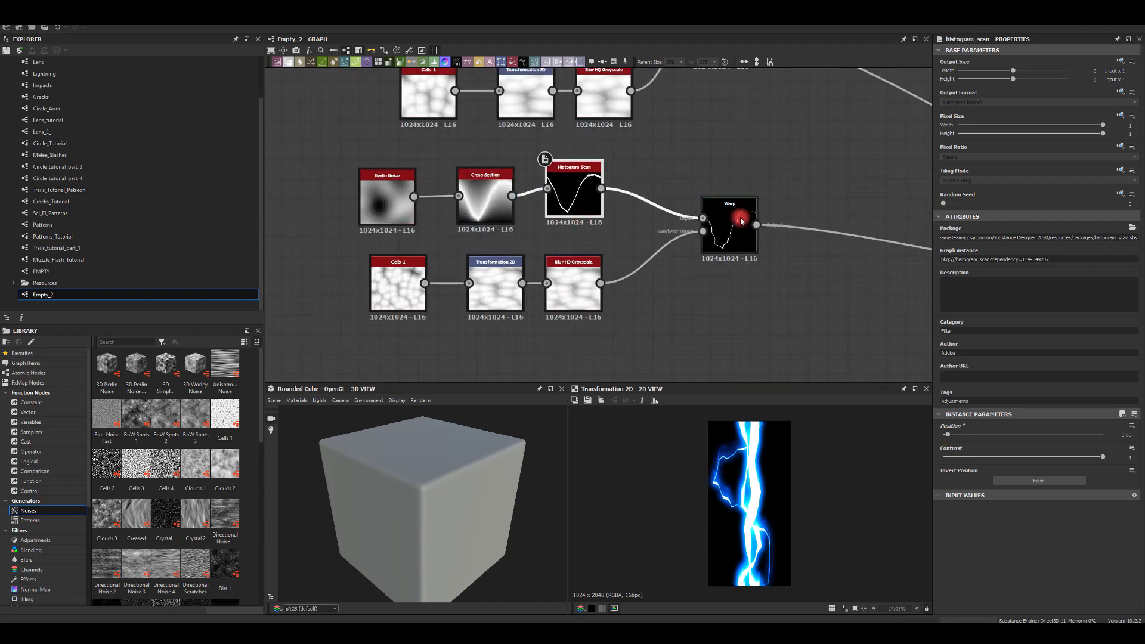
drag(741, 223, 743, 227)
click(714, 338)
click(713, 262)
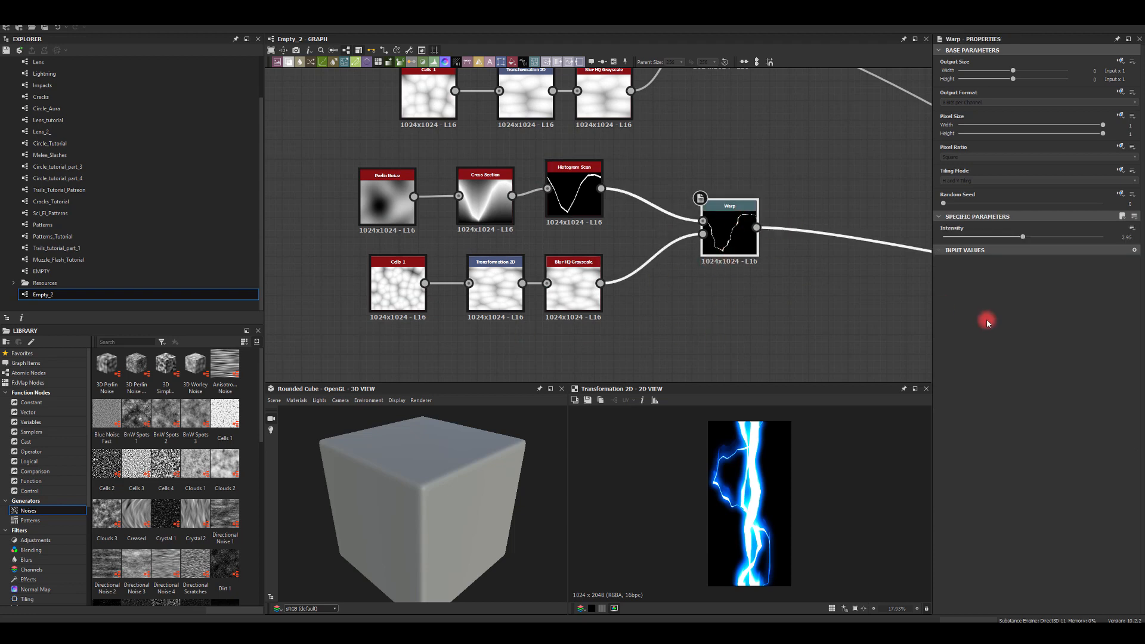
drag(917, 245, 1033, 237)
click(387, 276)
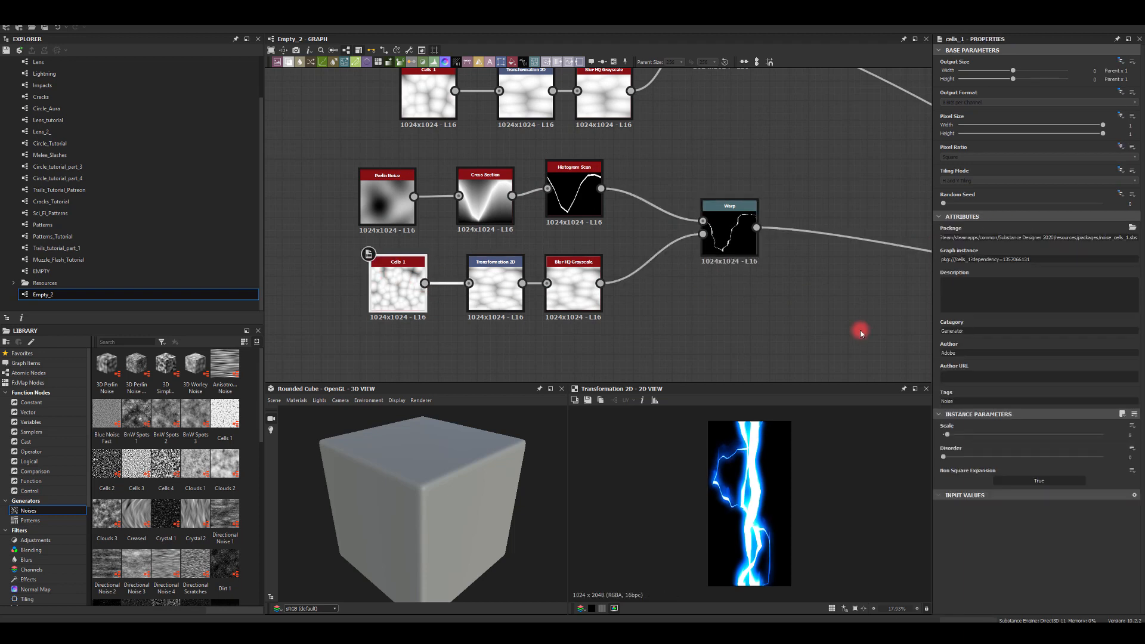
click(1063, 422)
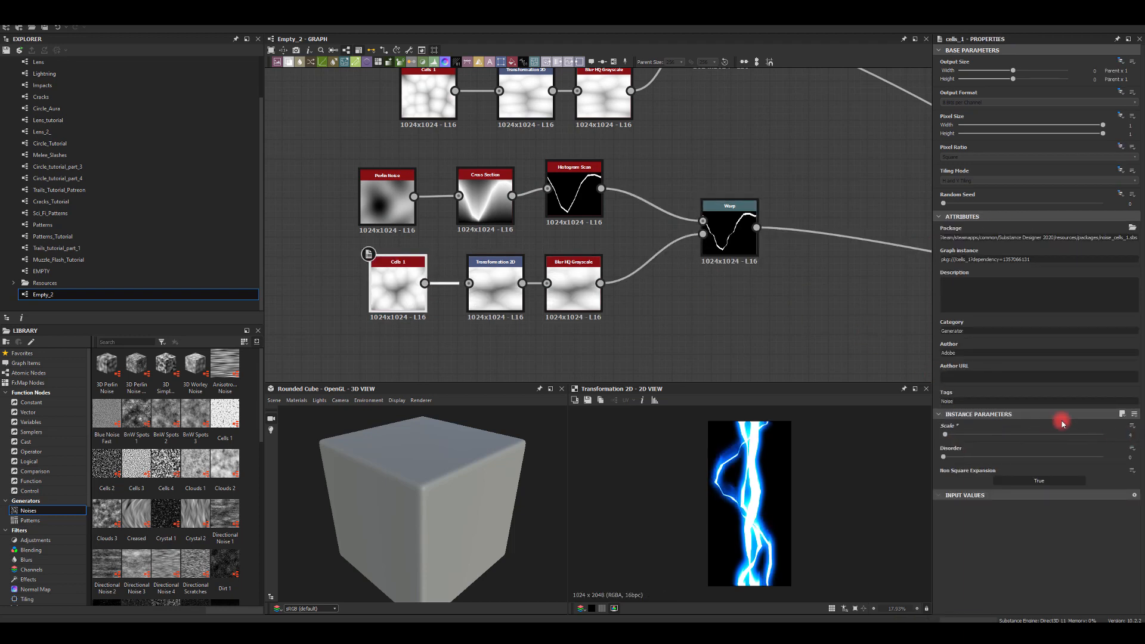
Step: In the second thin bolt branch, set the Histogram Scan position to 0.01 and the Cross Section coordinate to 0.14
click(591, 170)
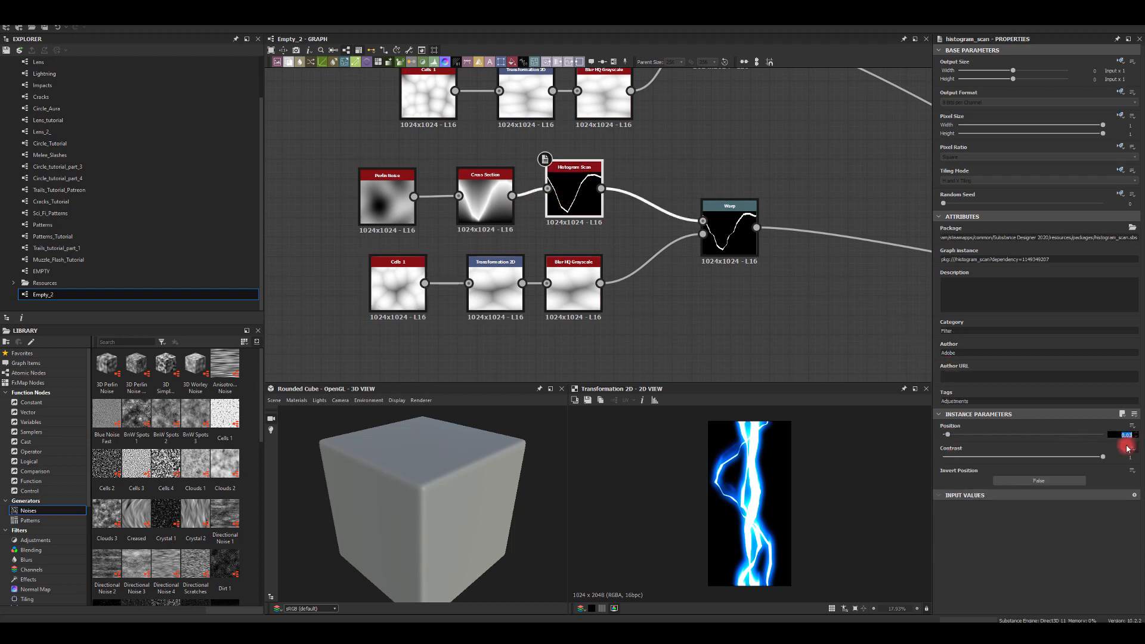
key(Return)
click(733, 344)
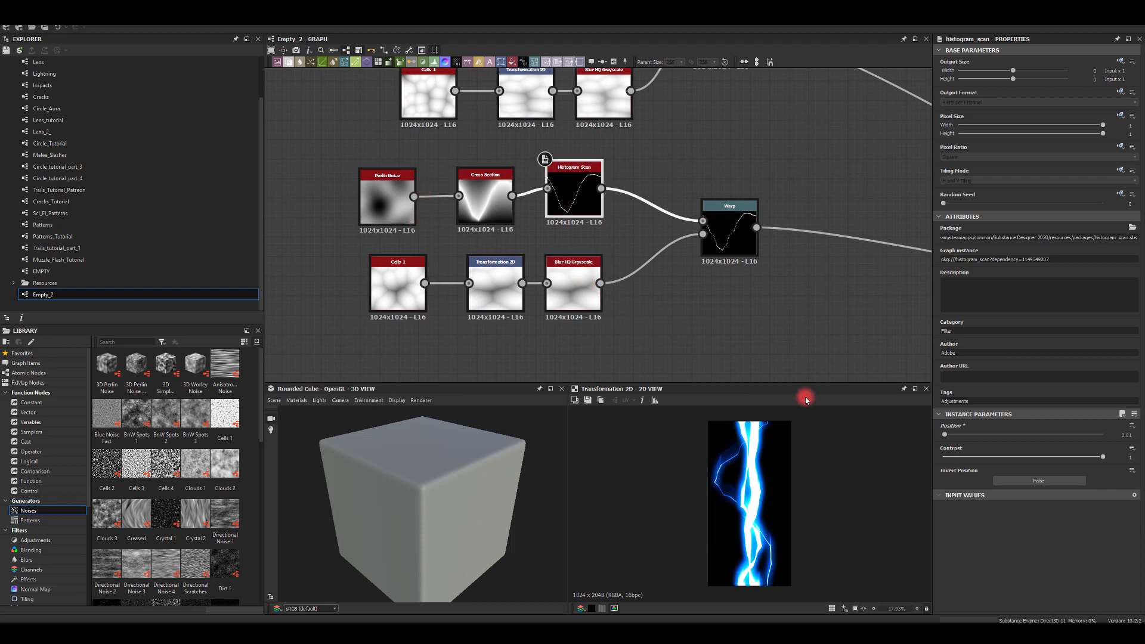
drag(496, 214, 498, 206)
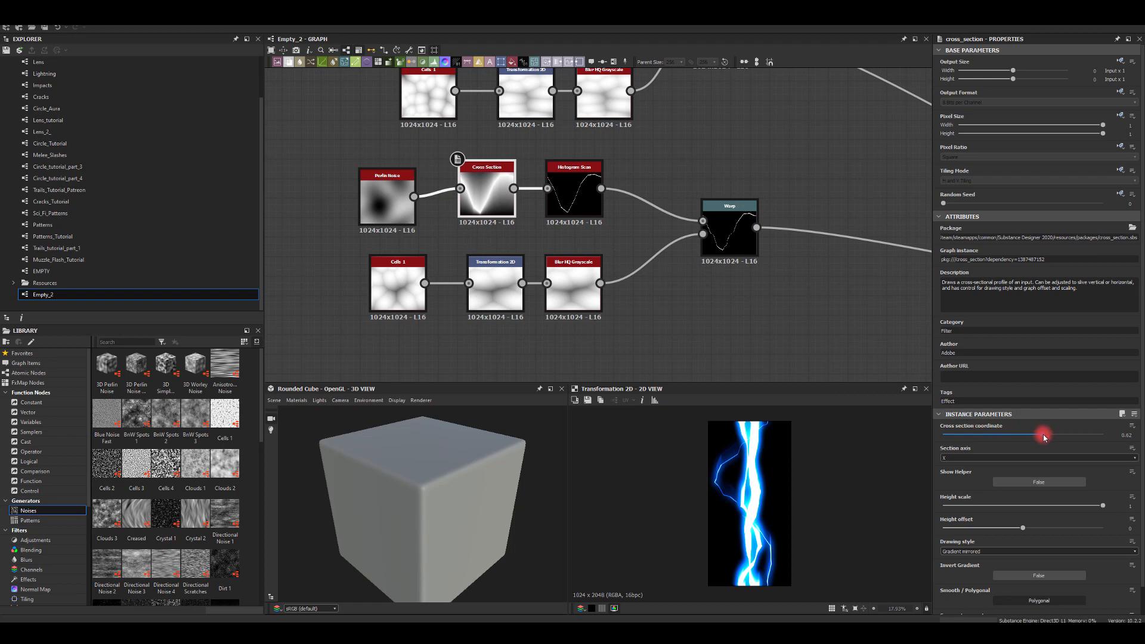
drag(1043, 437, 967, 425)
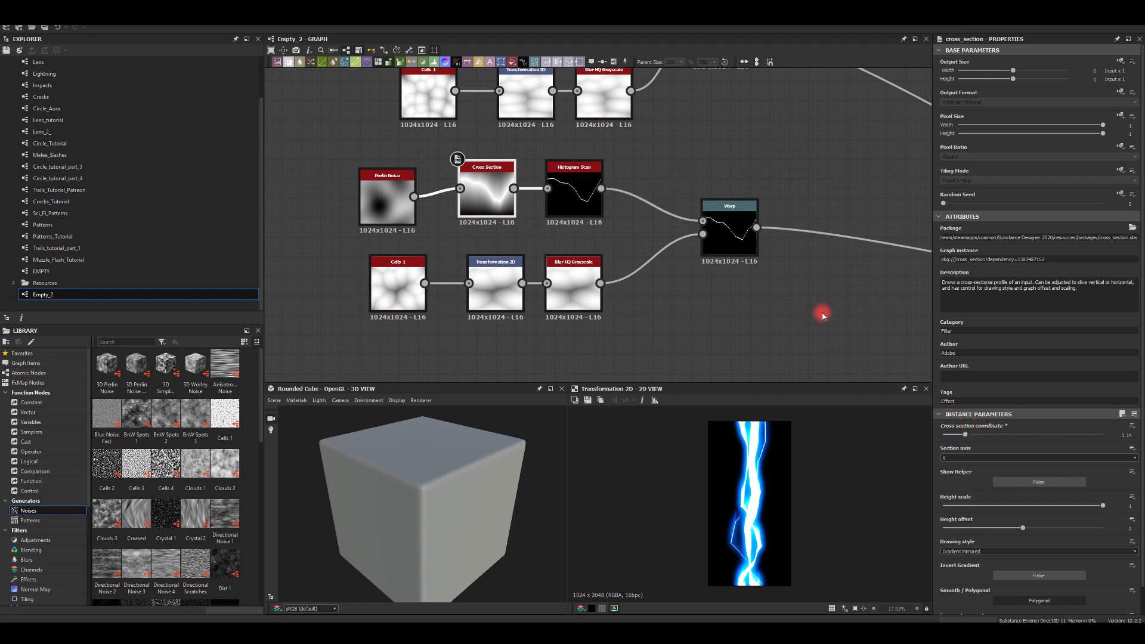
Step: Move the Blend that combines the two thin bolts closer to their Warp nodes
middle_drag(732, 265, 650, 263)
scroll(638, 235, down, 2)
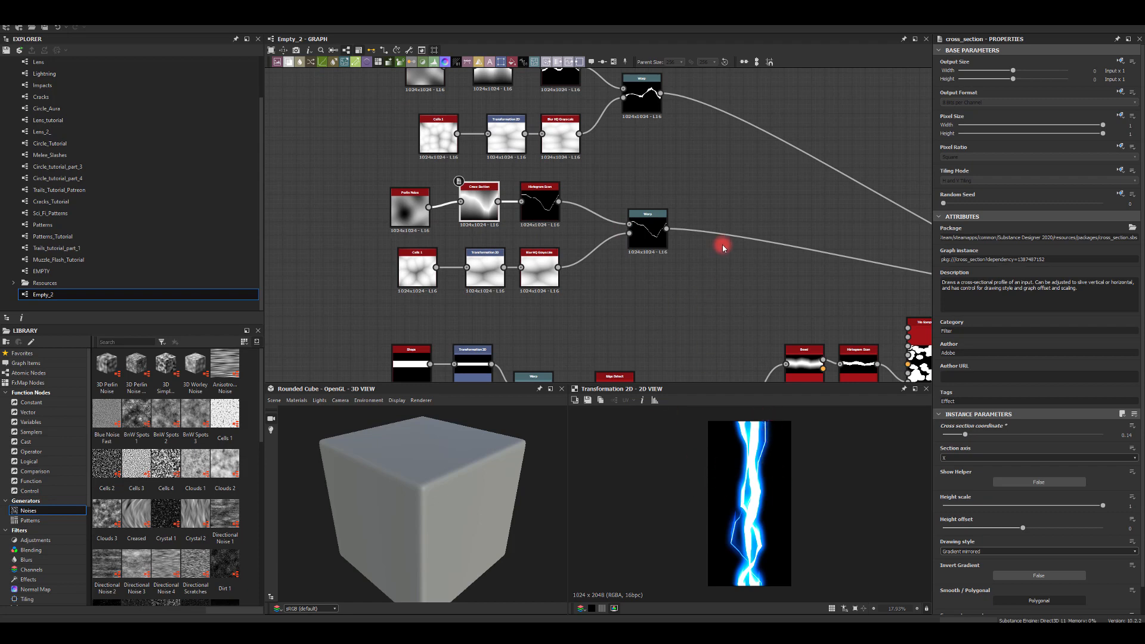
middle_drag(651, 266, 496, 249)
scroll(644, 269, down, 1)
click(864, 272)
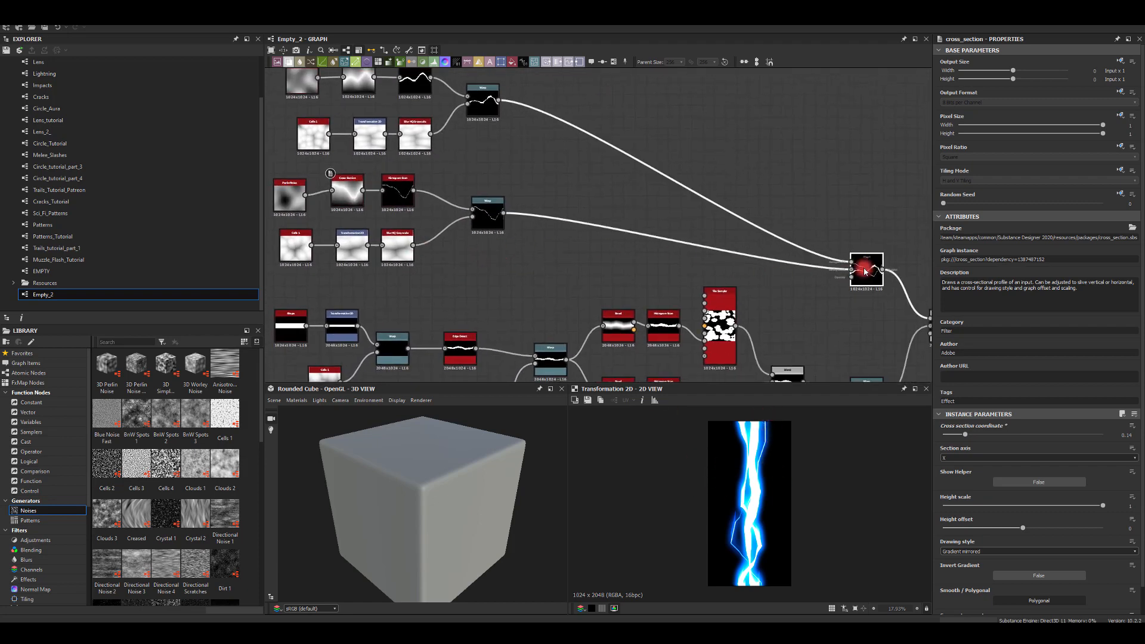
drag(864, 272, 583, 155)
middle_drag(647, 224, 689, 225)
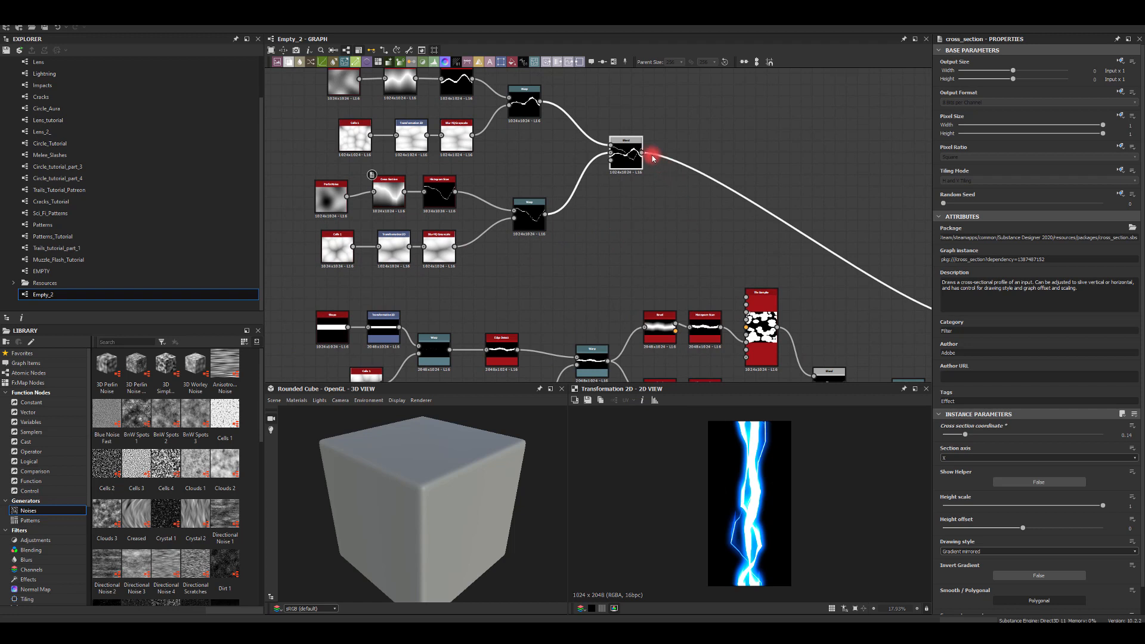
Step: Add another Blend node connected to the output of the Blend combining the two thin bolts
text(bl)
drag(708, 146, 689, 201)
click(731, 166)
Step: Duplicate the whole second thin bolt branch, from Perlin Noise and Cells 1 through Warp, and place the copy below the original
drag(547, 279, 261, 196)
middle_drag(288, 117, 358, 169)
scroll(357, 167, down, 2)
drag(344, 108, 496, 155)
drag(516, 206, 332, 138)
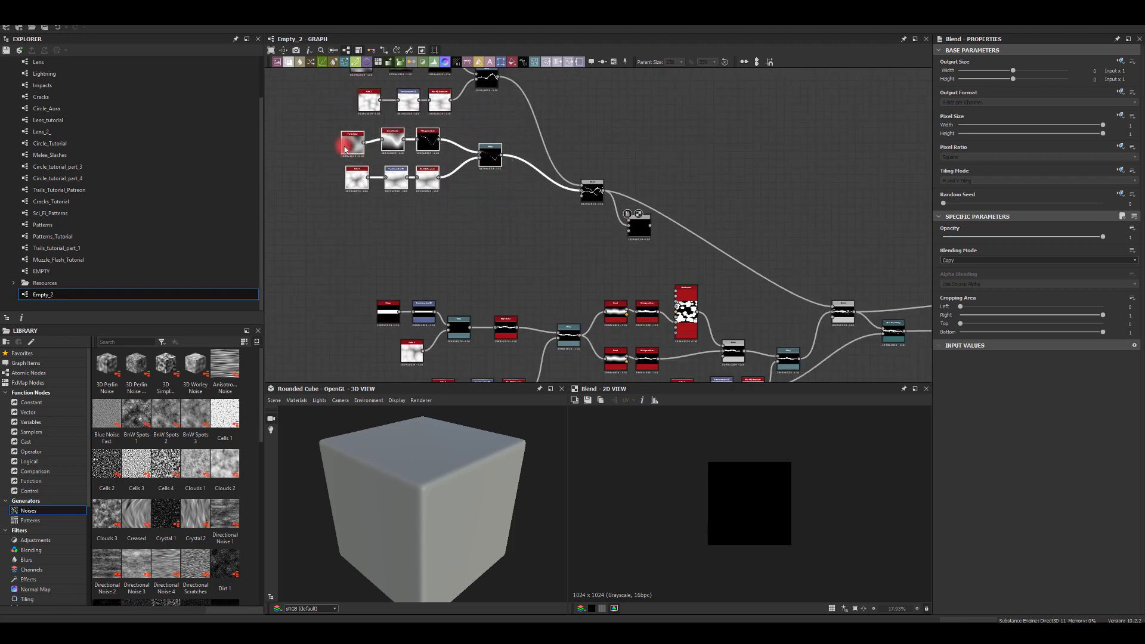
key(ctrl+c)
click(395, 225)
key(ctrl+v)
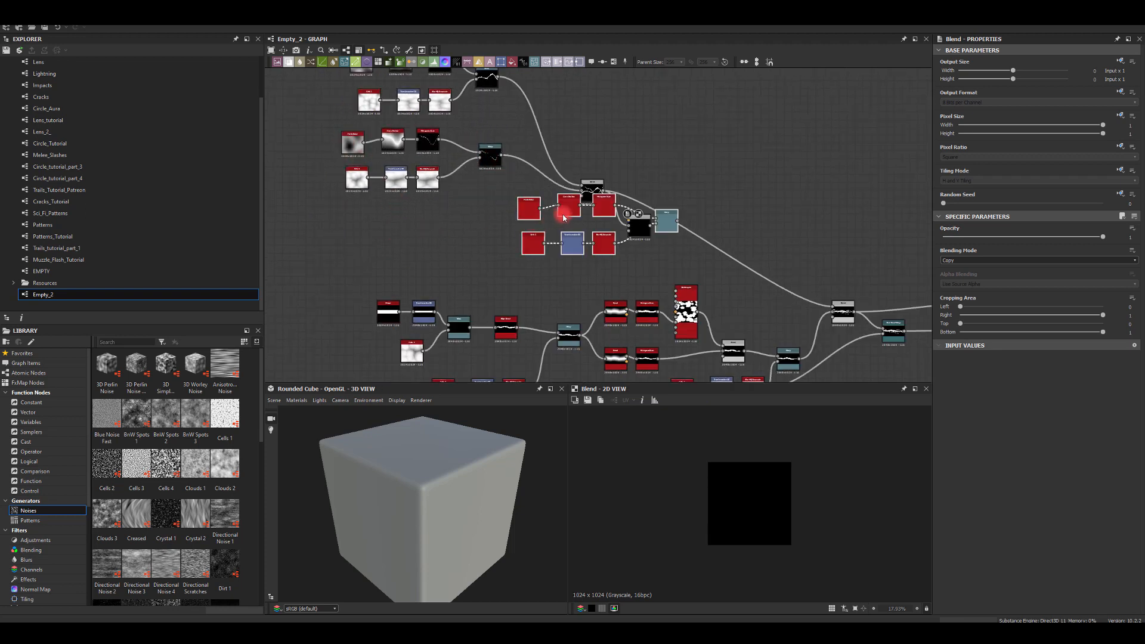
drag(564, 218, 529, 249)
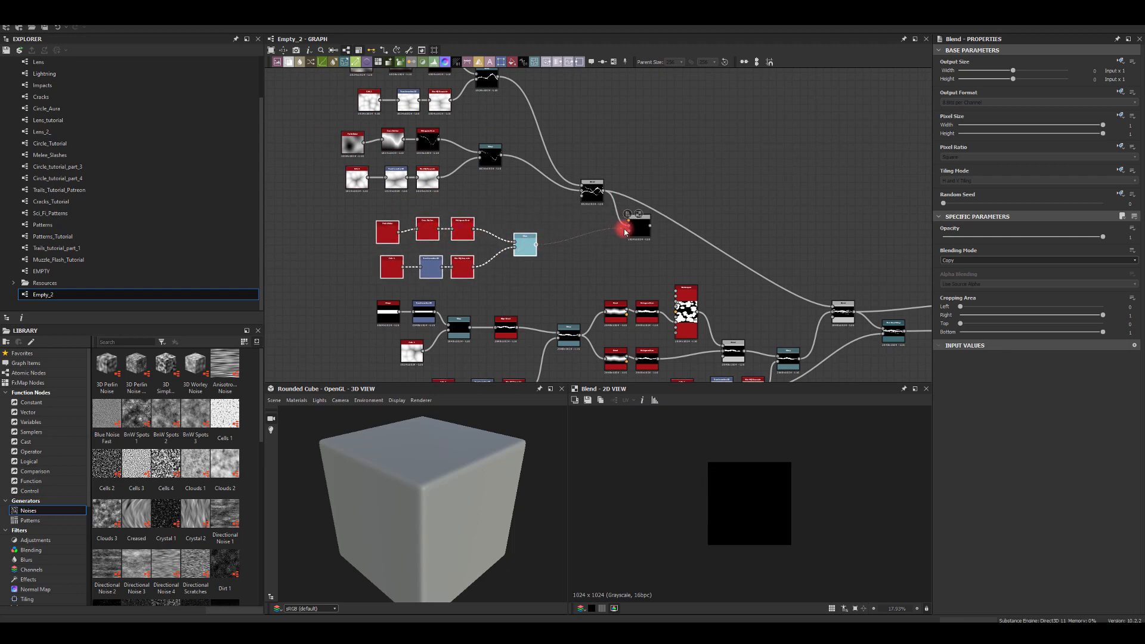
Step: Connect the duplicated thin bolt branch's Warp to the new Blend and set its blending mode to Add (Linear Dodge)
drag(627, 226, 651, 233)
click(644, 229)
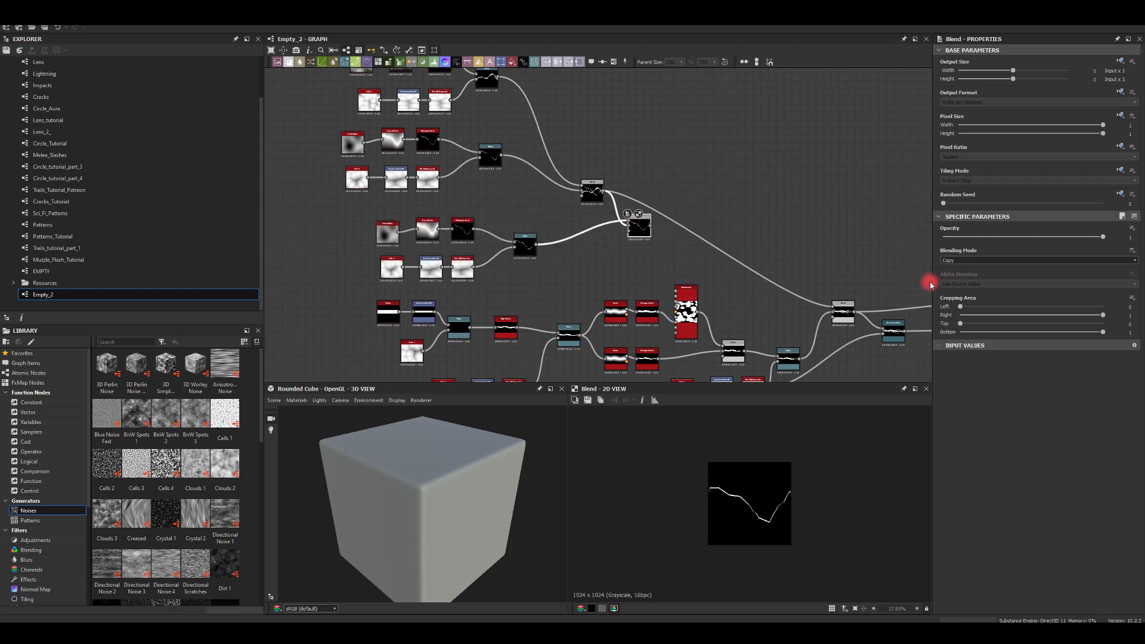
click(949, 262)
click(950, 272)
Step: Connect the new Blend's output to the Blend that joins the main bolt, and show the final Transformation 2D in the 2D view
scroll(591, 227, up, 2)
middle_drag(591, 226, 371, 136)
drag(534, 171, 715, 251)
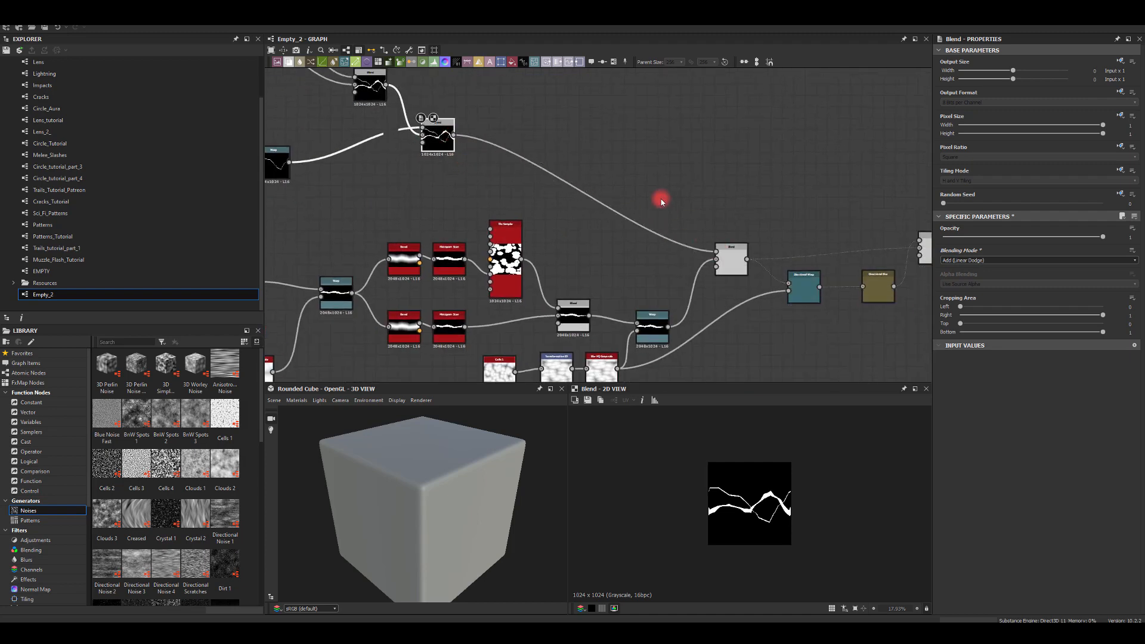
scroll(652, 172, up, 1)
middle_drag(653, 173, 680, 182)
scroll(313, 98, down, 3)
middle_drag(313, 98, 393, 117)
middle_drag(697, 159, 393, 118)
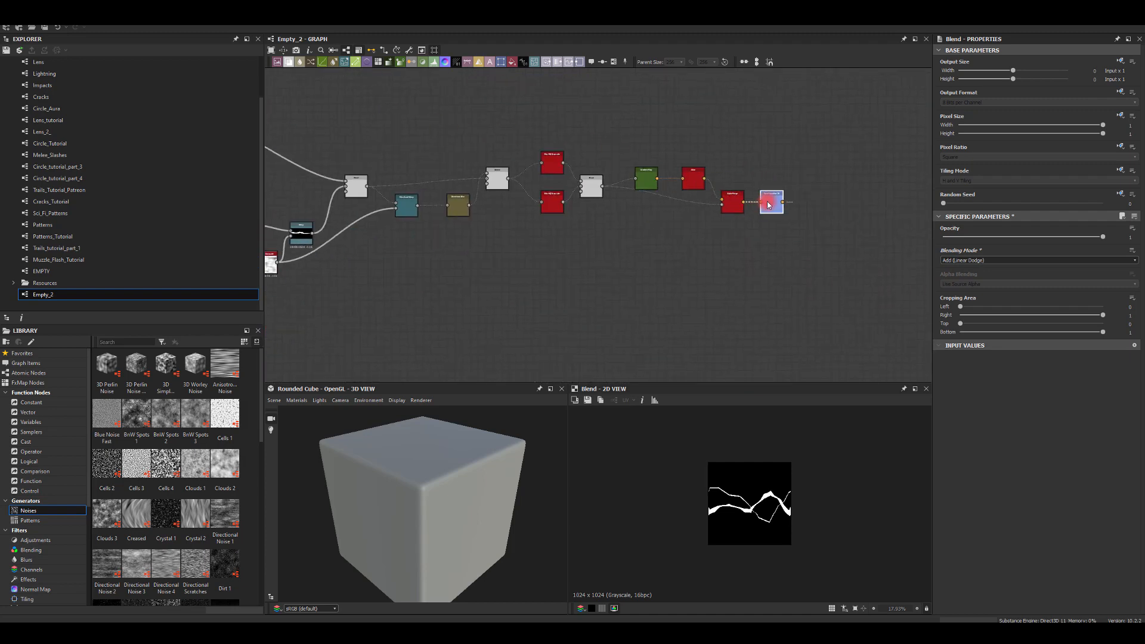
double_click(772, 201)
Step: Set the Cross Section coordinate of the third thin bolt branch to 0.44
middle_drag(517, 140, 746, 163)
middle_drag(558, 152, 647, 170)
scroll(388, 205, up, 2)
middle_drag(388, 204, 672, 232)
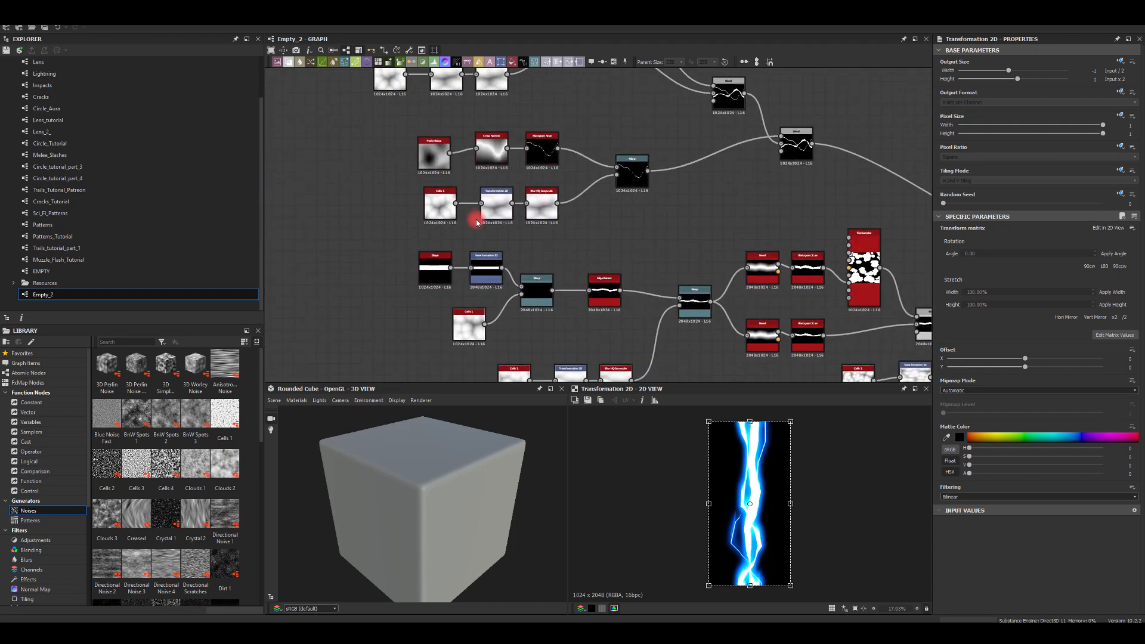
middle_drag(379, 165, 385, 190)
click(495, 176)
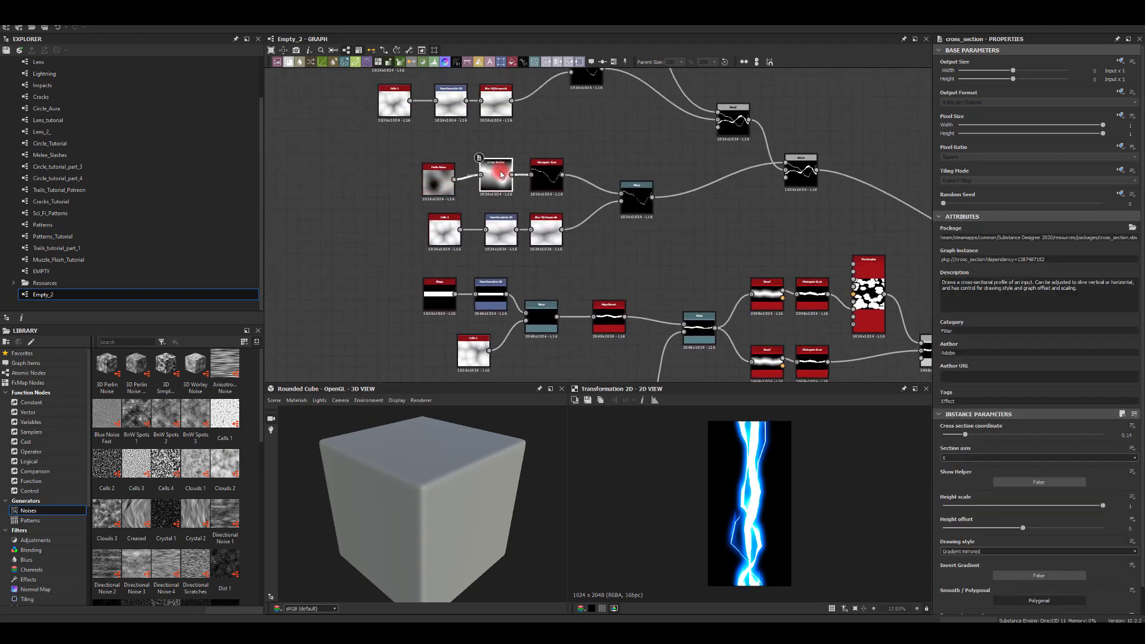
drag(960, 439, 1014, 444)
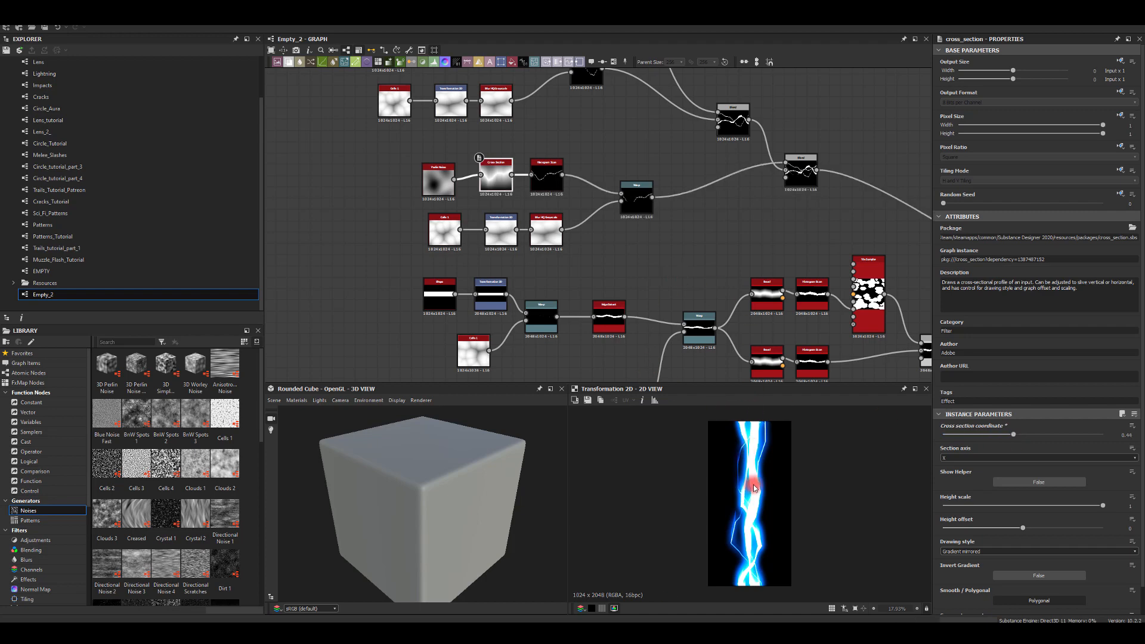
Step: In the third thin bolt branch, set the Histogram Scan contrast to 1 and its position to 0.02
scroll(465, 232, up, 2)
click(588, 173)
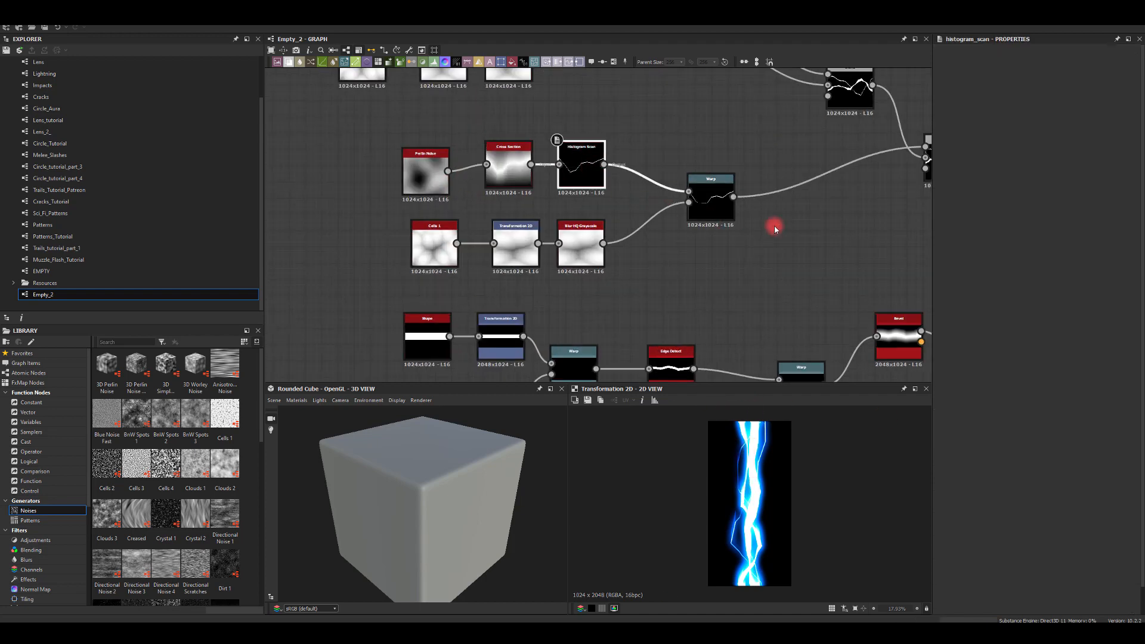
mouse_move(1087, 453)
mouse_down()
mouse_move(1102, 458)
mouse_move(953, 458)
mouse_move(1103, 459)
mouse_up()
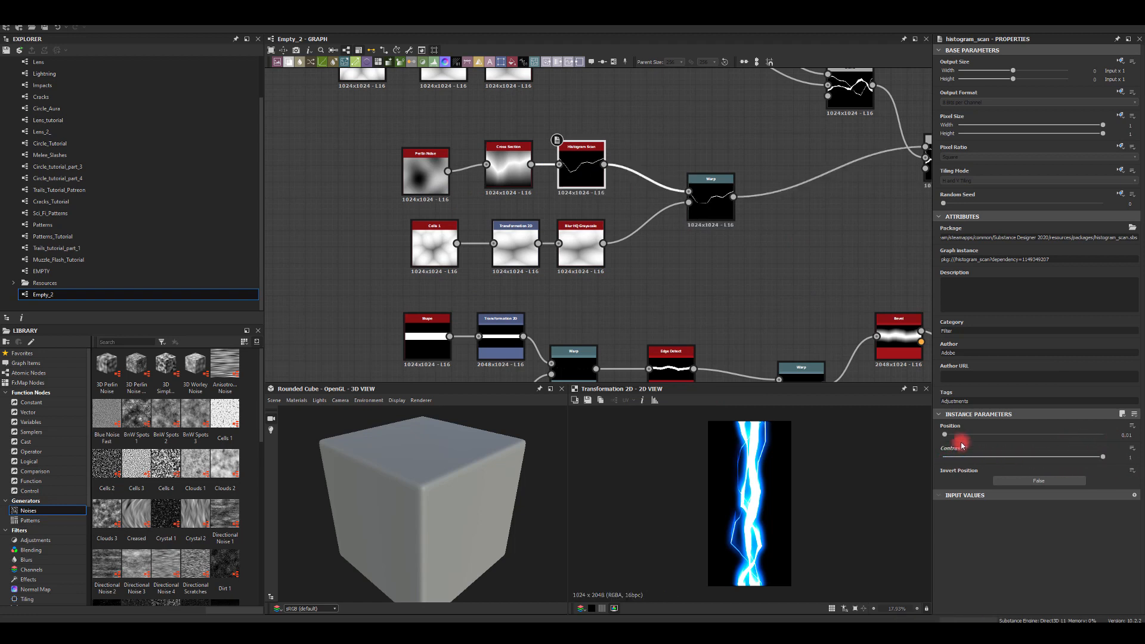
drag(948, 439, 948, 435)
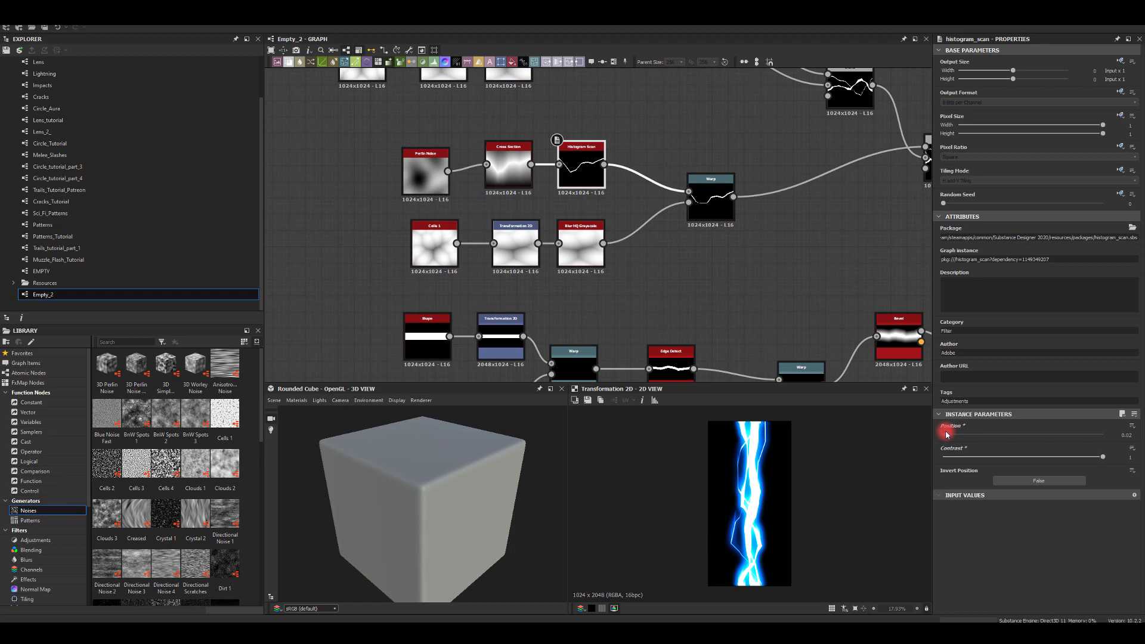
Step: Examine the lightning preview and the whole node graph from the thin bolt branches through to the final Transformation 2D
scroll(706, 511, up, 1)
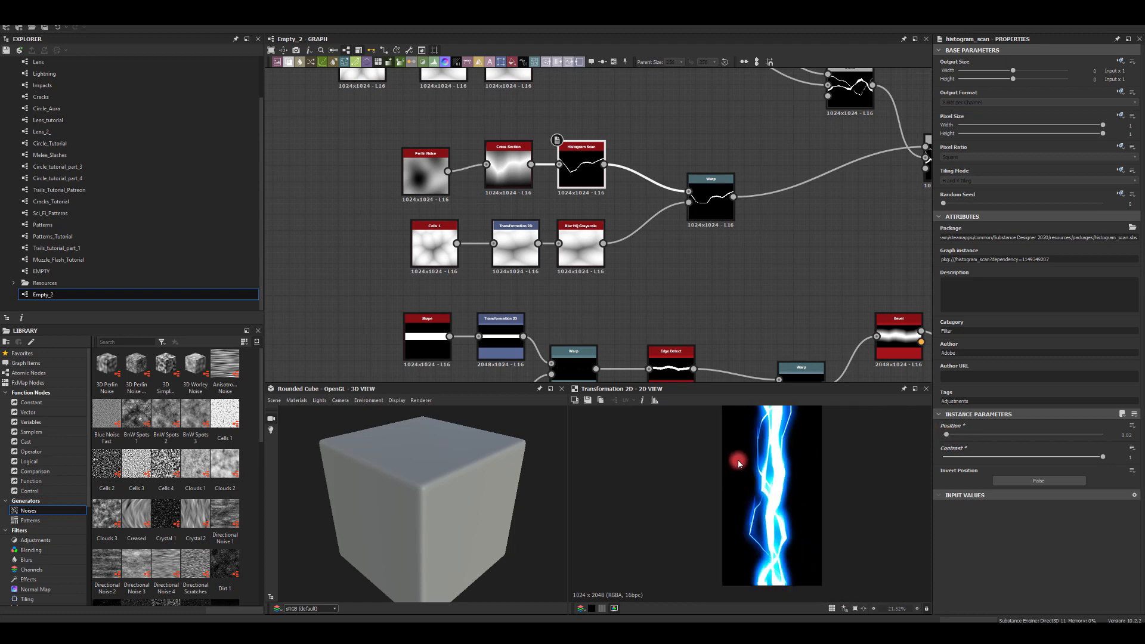
middle_drag(739, 463, 737, 497)
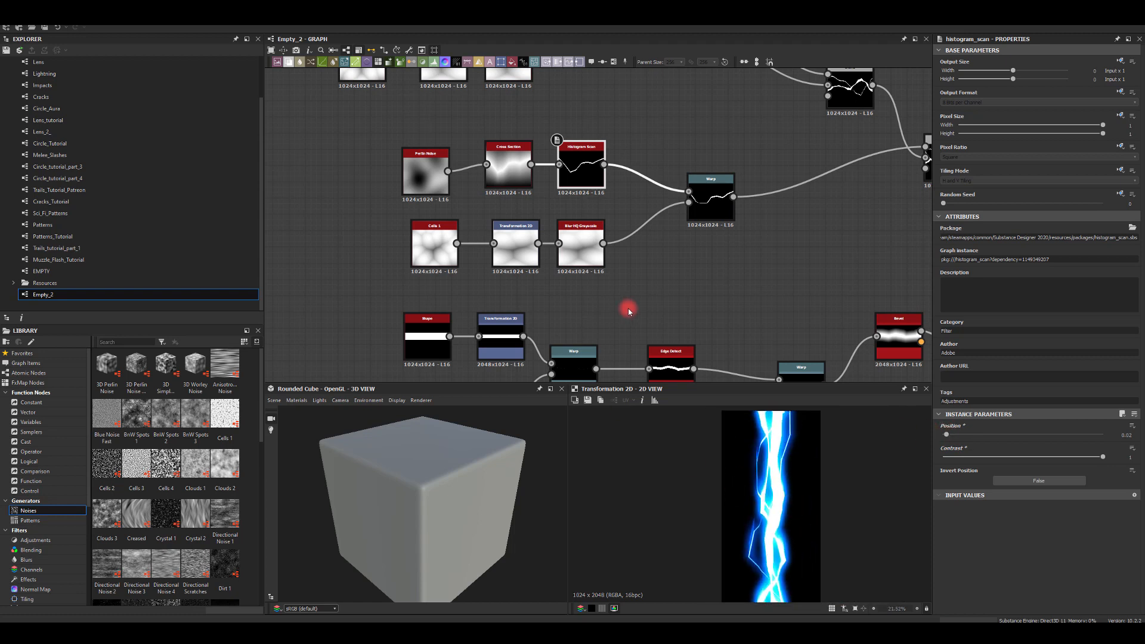
scroll(628, 309, down, 5)
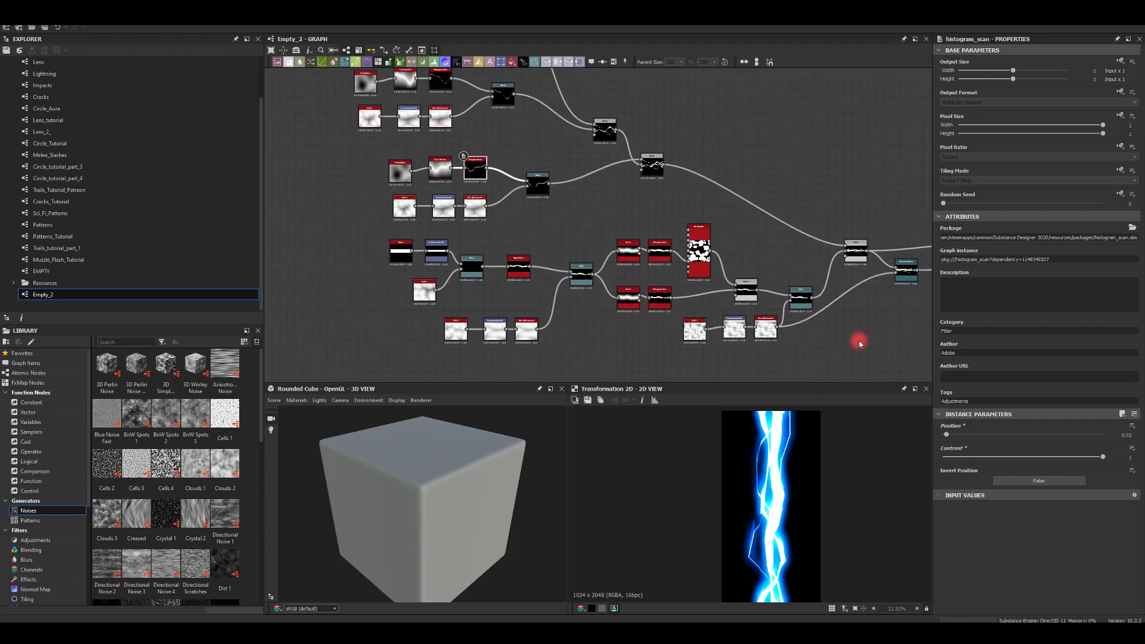
middle_drag(858, 341, 616, 288)
middle_drag(769, 303, 648, 297)
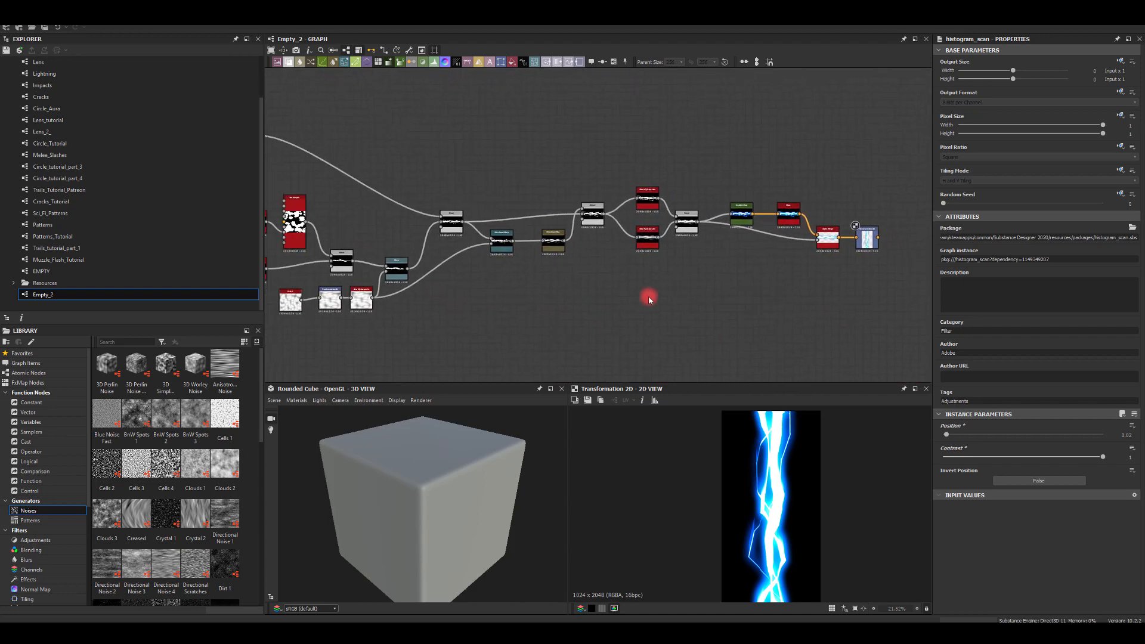
scroll(648, 298, down, 5)
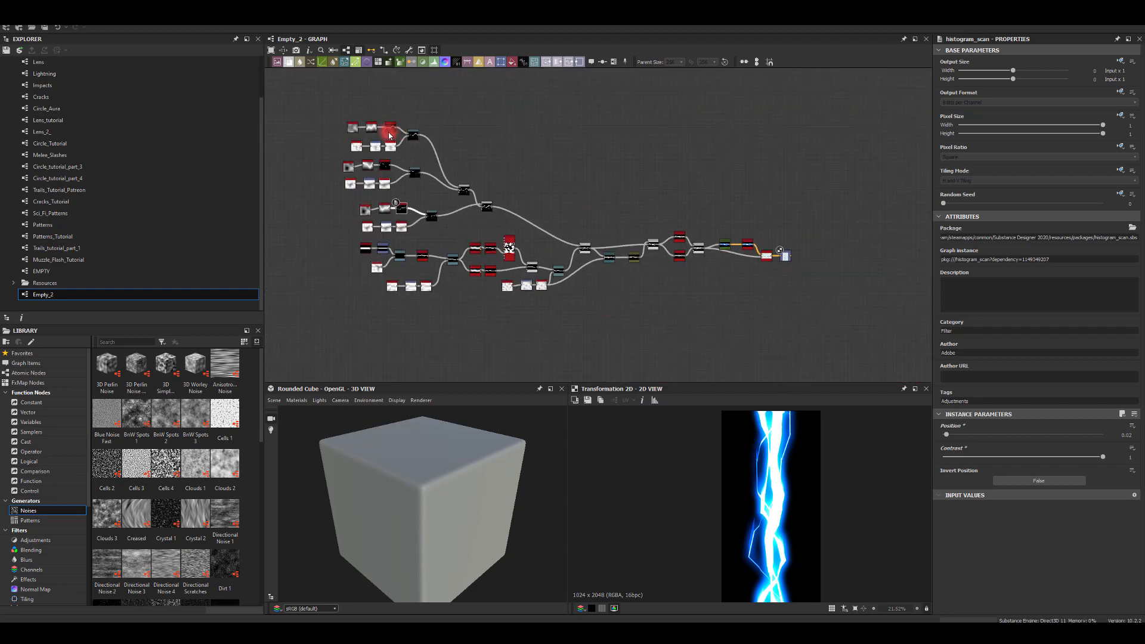
drag(314, 108, 866, 343)
click(726, 307)
Step: Set the disorder of the Cells 1 node that warps the main bolt's Shape to 0.5
middle_drag(583, 301, 656, 269)
scroll(426, 241, up, 6)
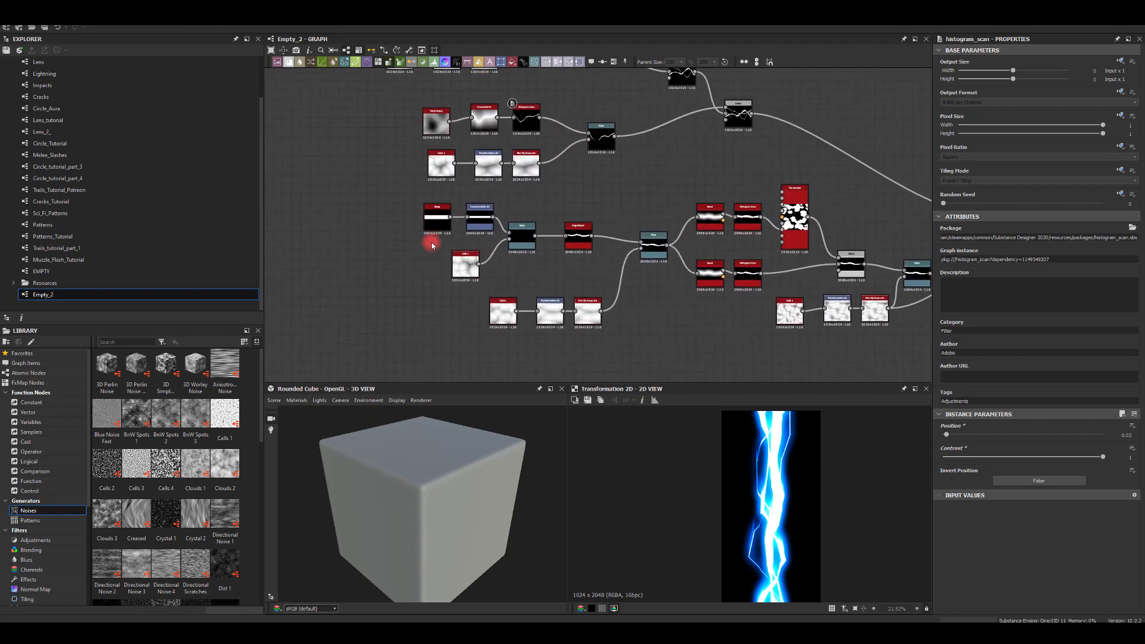
click(490, 281)
drag(1004, 455, 1023, 471)
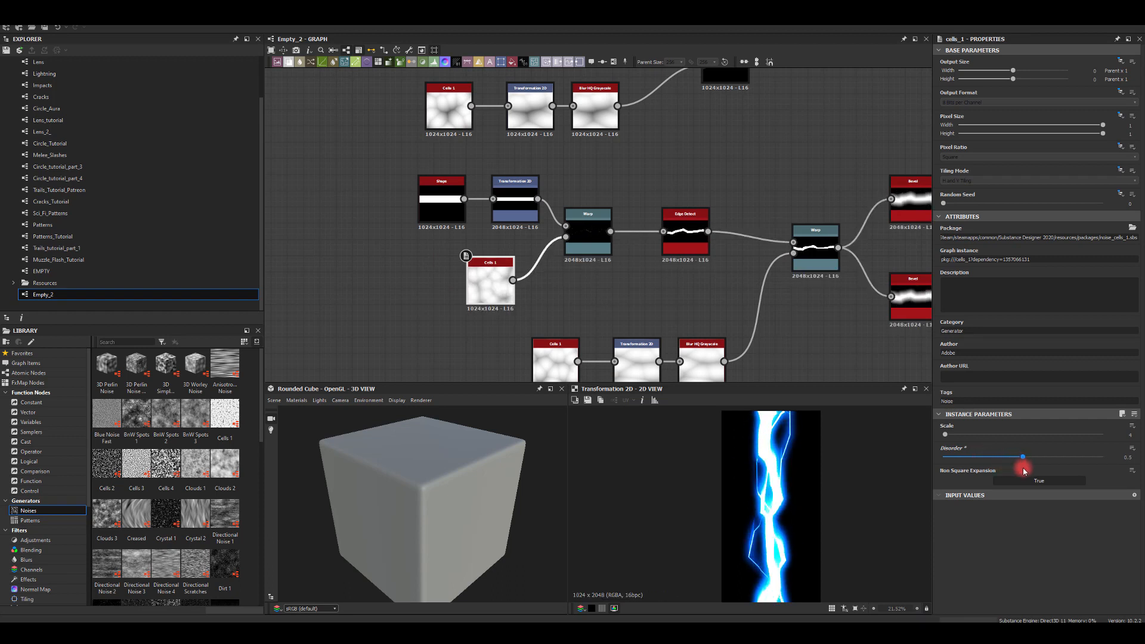
Step: Set the disorder of the Cells 1 node in the third thin bolt branch to 0.74
middle_drag(659, 175, 659, 326)
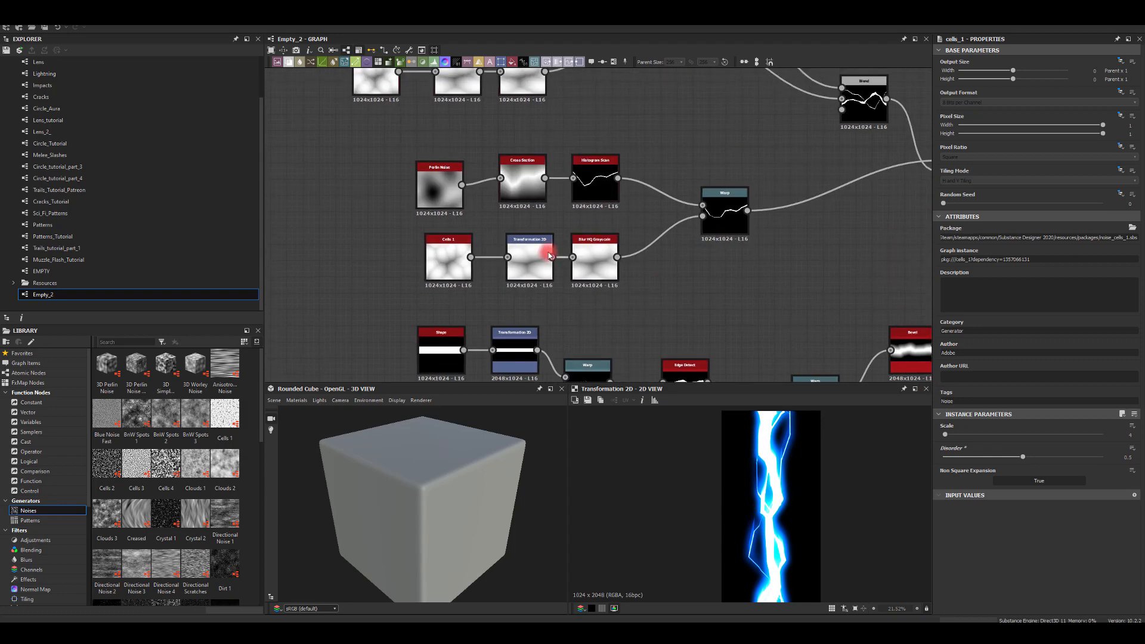
click(444, 258)
drag(942, 457, 1014, 455)
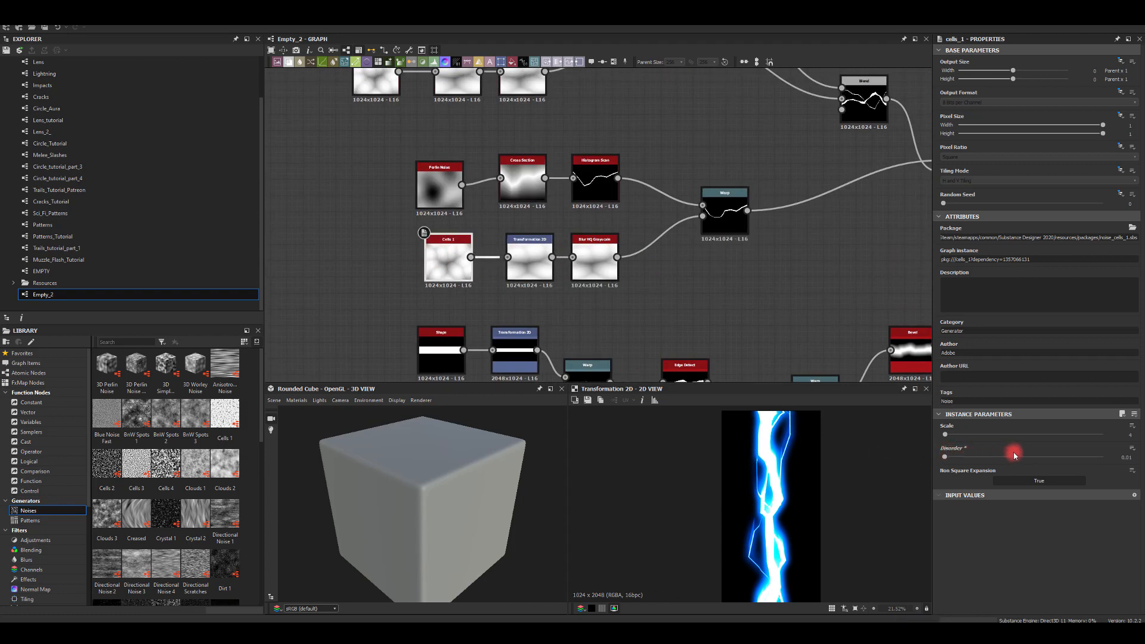
drag(943, 457, 1061, 474)
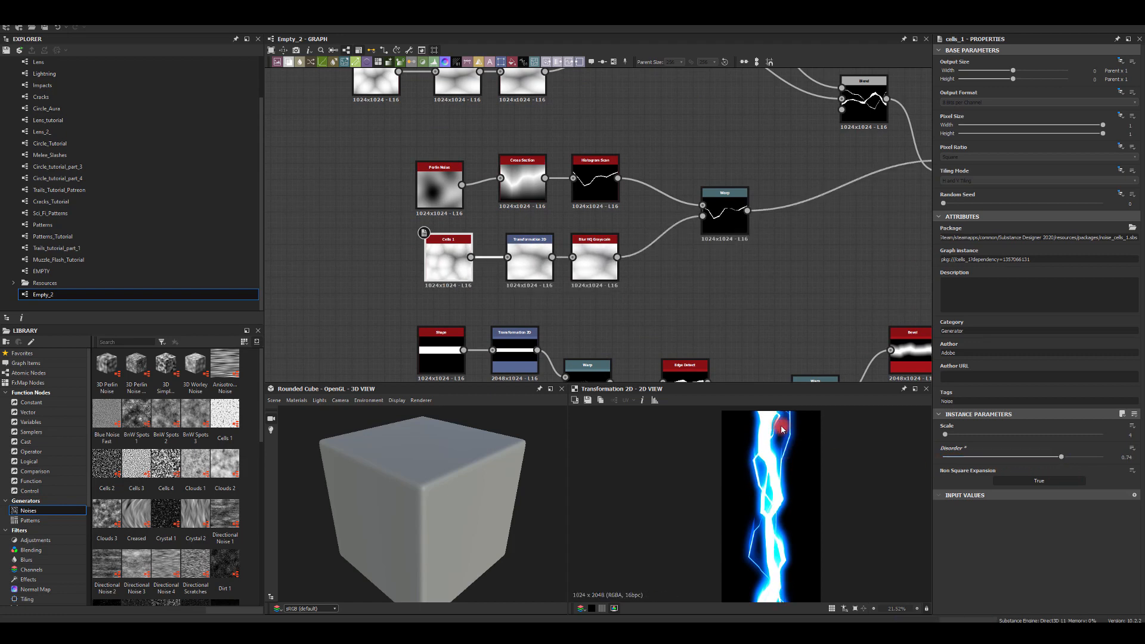
Step: Review the thin bolt branches and the lightning preview, ending at the final Transformation 2D node
middle_drag(676, 275, 657, 344)
scroll(600, 148, down, 2)
middle_drag(600, 148, 553, 248)
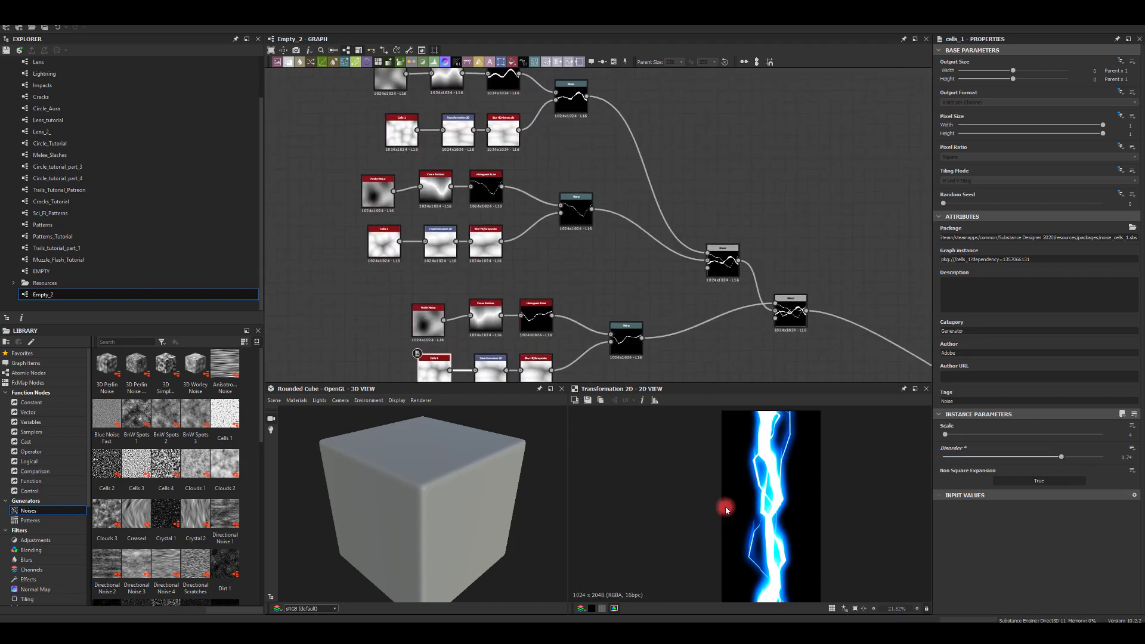
scroll(726, 534, down, 2)
scroll(740, 496, up, 2)
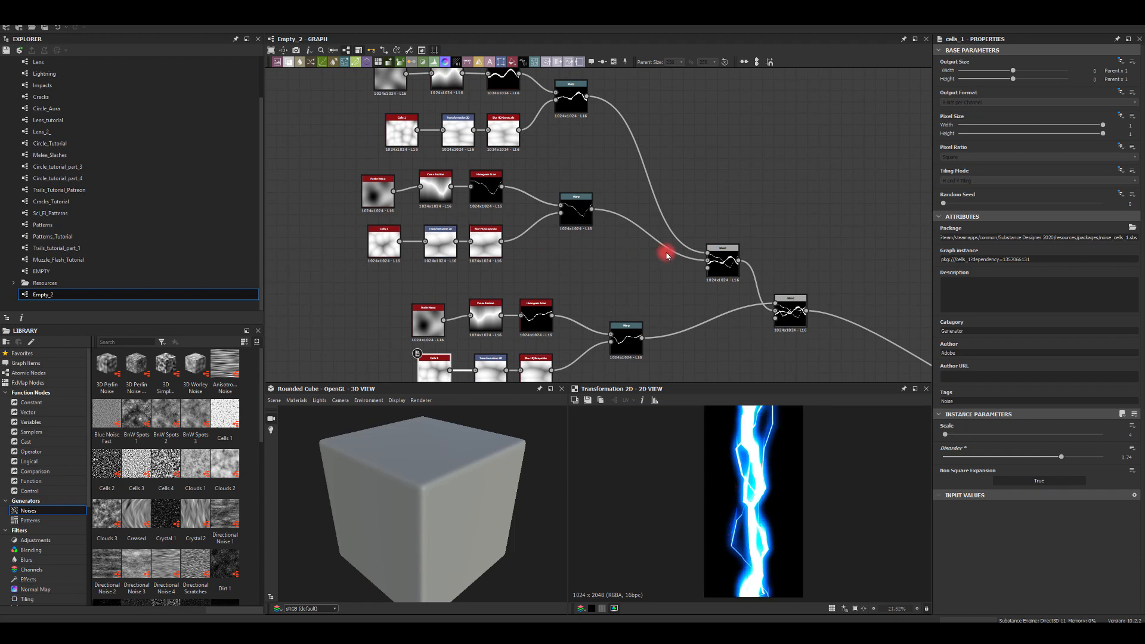
middle_drag(666, 255, 581, 315)
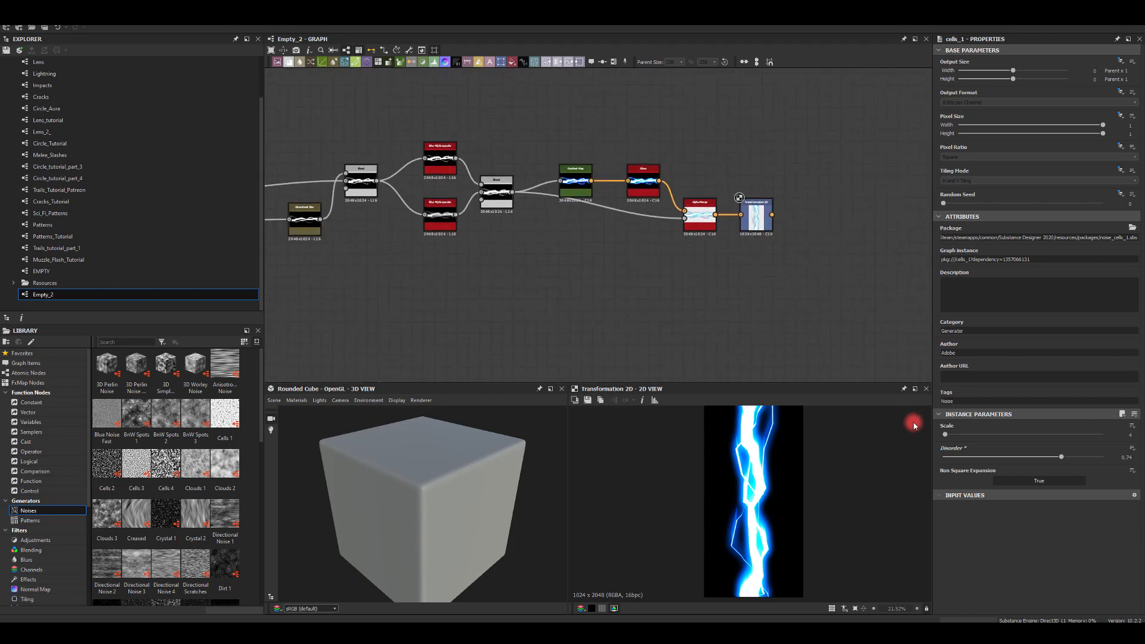